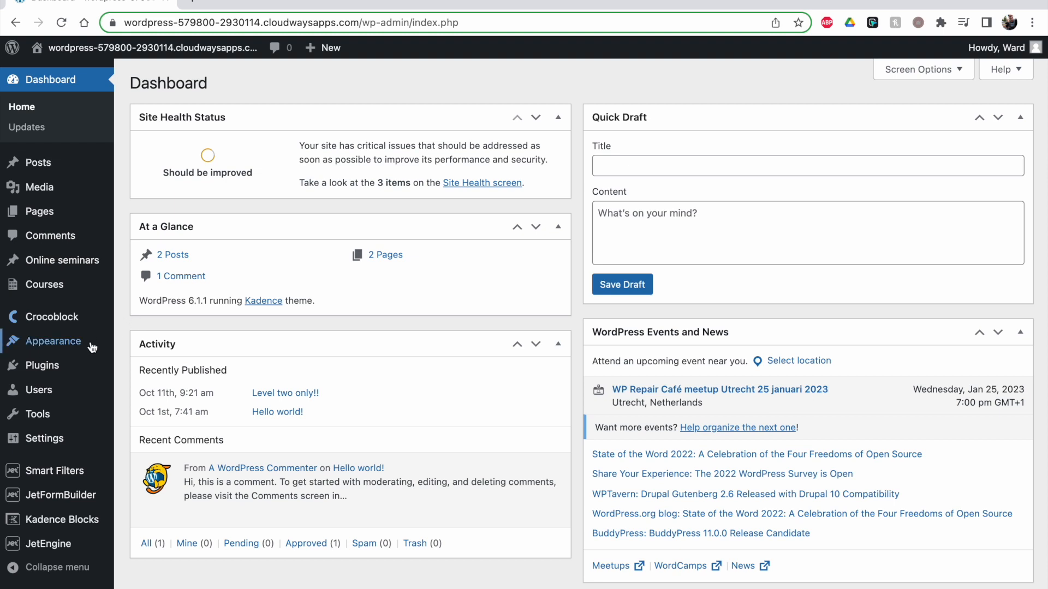
Step: Open the Kadence theme settings and examine the Pro Addons section, particularly the Hooked Elements addon
{"action": "mouse_move", "coordinate": [54, 344]}
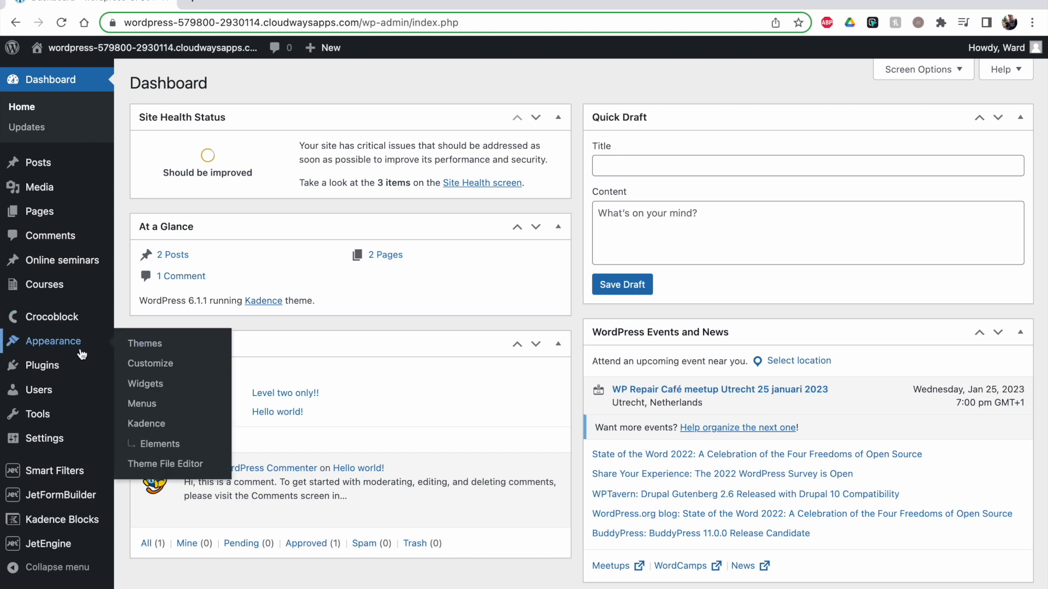
{"action": "left_click", "coordinate": [153, 427]}
{"action": "scroll", "coordinate": [333, 370], "scroll_direction": "down", "scroll_amount": 3}
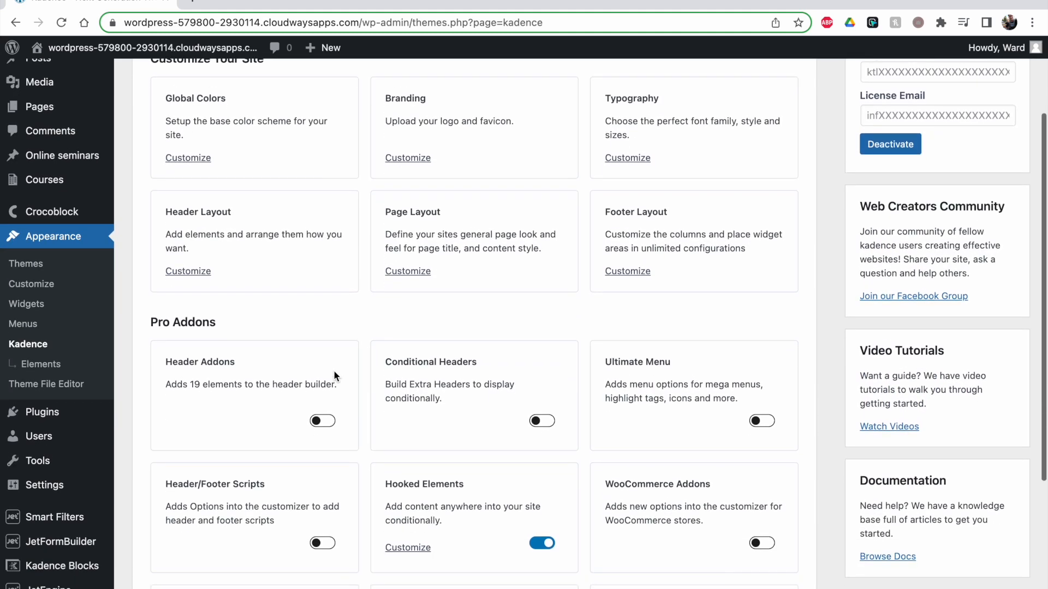
{"action": "left_click_drag", "start_coordinate": [388, 482], "coordinate": [467, 486]}
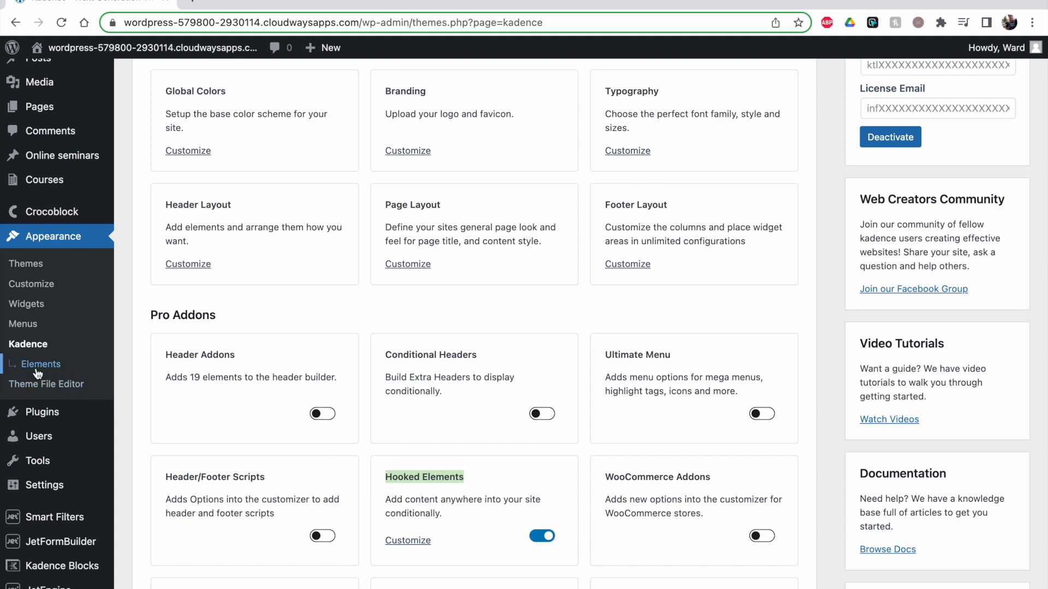
{"action": "left_click_drag", "start_coordinate": [152, 316], "coordinate": [226, 322]}
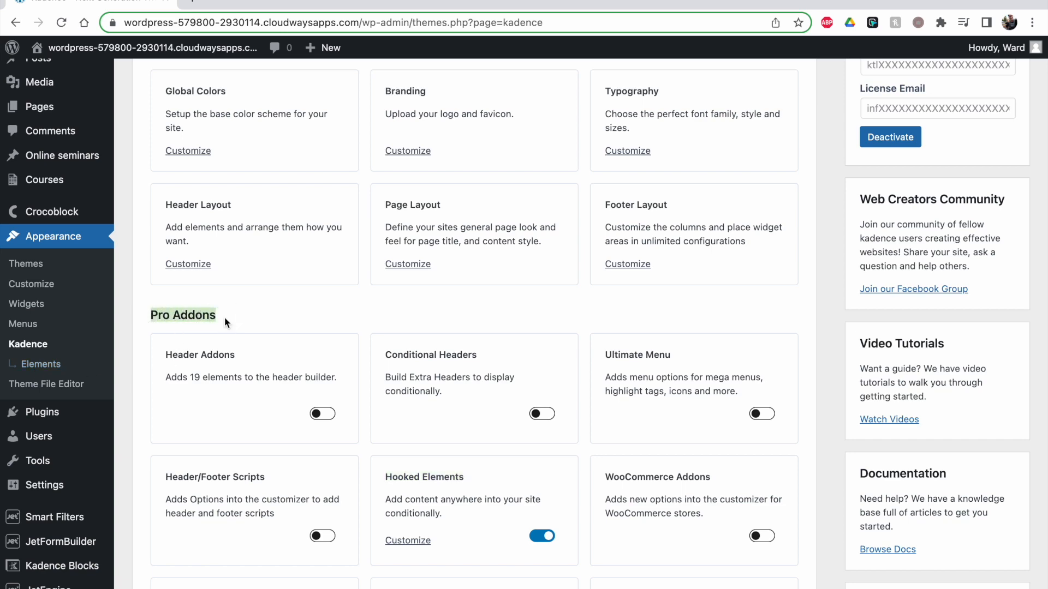
{"action": "scroll", "coordinate": [224, 317], "scroll_direction": "up", "scroll_amount": 2}
{"action": "scroll", "coordinate": [225, 316], "scroll_direction": "down", "scroll_amount": 1}
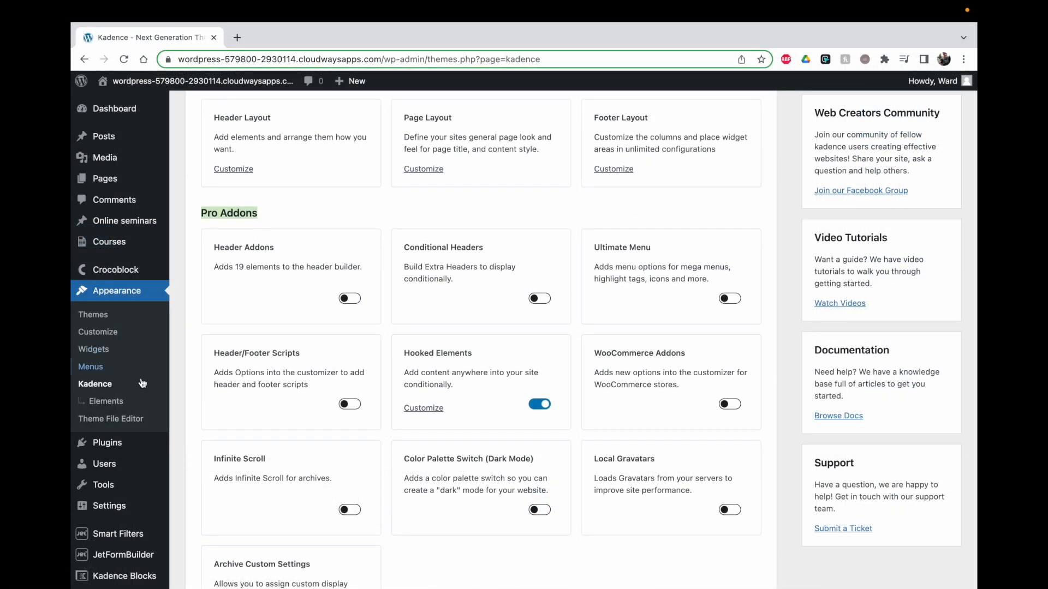
Step: Create a new Kadence element and title it "Floating button"
{"action": "left_click", "coordinate": [104, 401]}
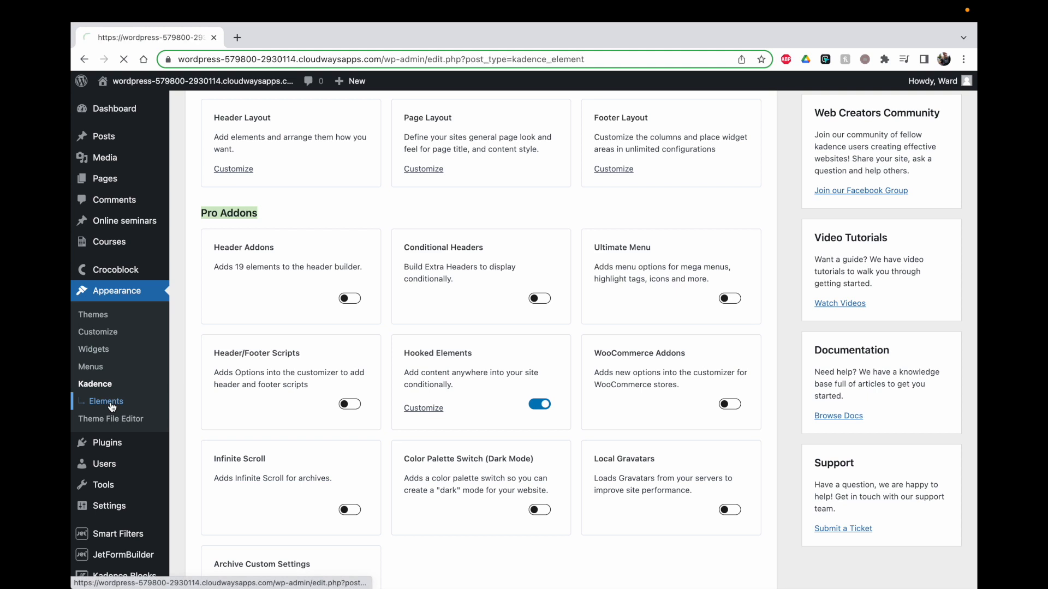
{"action": "left_click", "coordinate": [267, 113]}
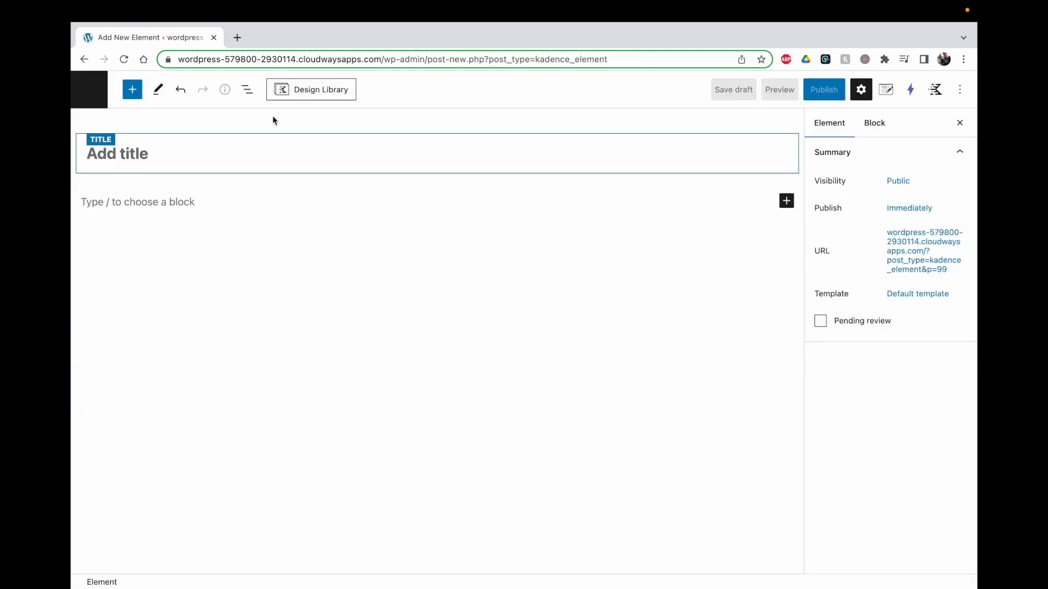
{"action": "left_click", "coordinate": [195, 152]}
{"action": "type", "text": "Floari"}
{"action": "key", "text": "BackSpace"}
{"action": "key", "text": "BackSpace"}
{"action": "type", "text": "ting byu"}
{"action": "key", "text": "BackSpace"}
{"action": "key", "text": "BackSpace"}
{"action": "type", "text": "utton"}
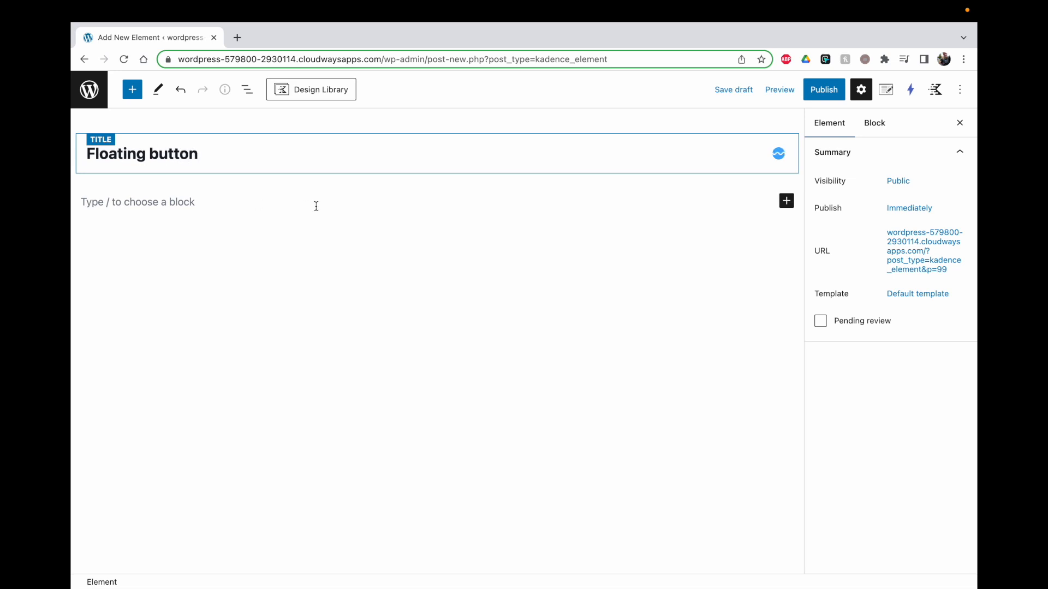
Step: Change the element type to Fixed Section in the element settings
{"action": "left_click", "coordinate": [888, 91]}
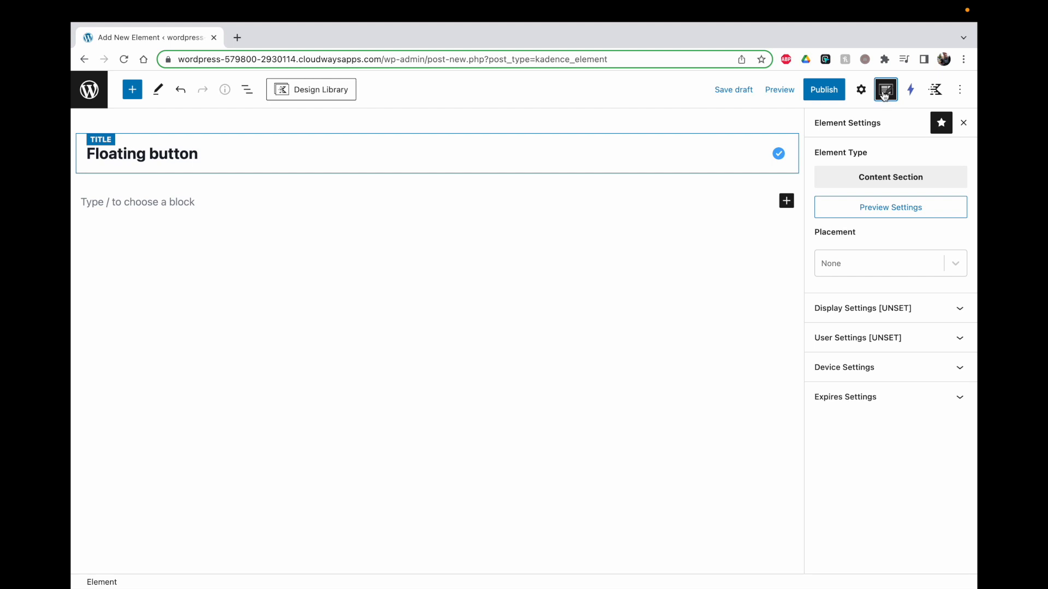
{"action": "left_click", "coordinate": [876, 176]}
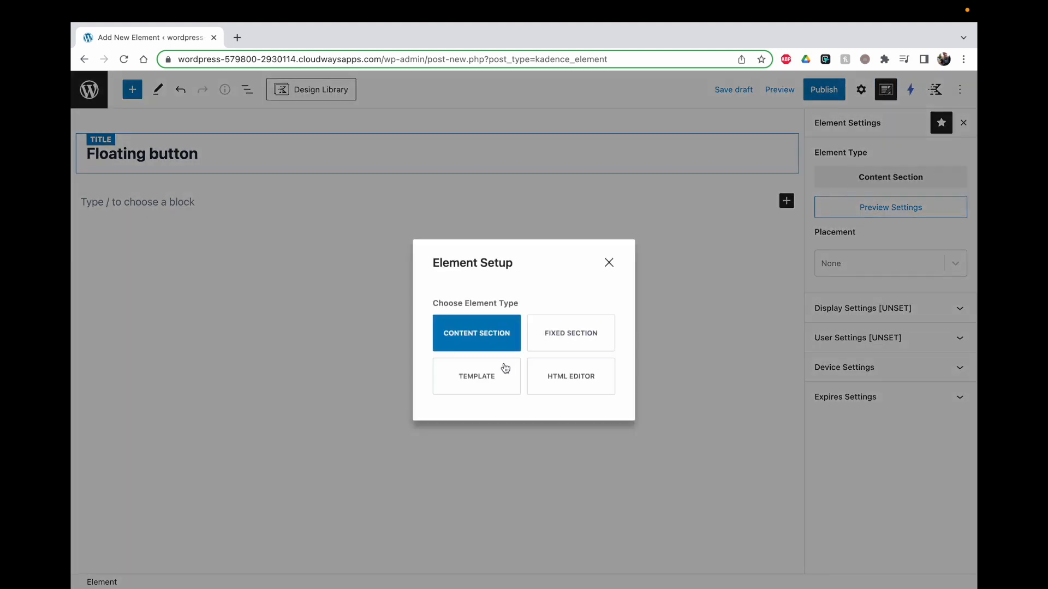
{"action": "left_click", "coordinate": [564, 338]}
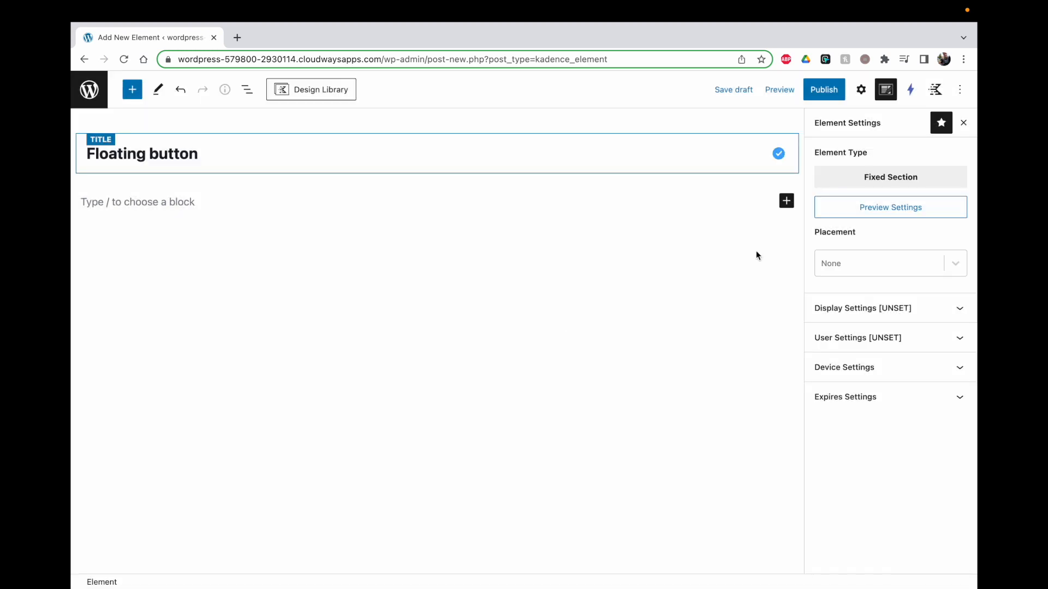
Step: Set the element's placement to Fixed Bottom After Scroll
{"action": "left_click", "coordinate": [847, 262]}
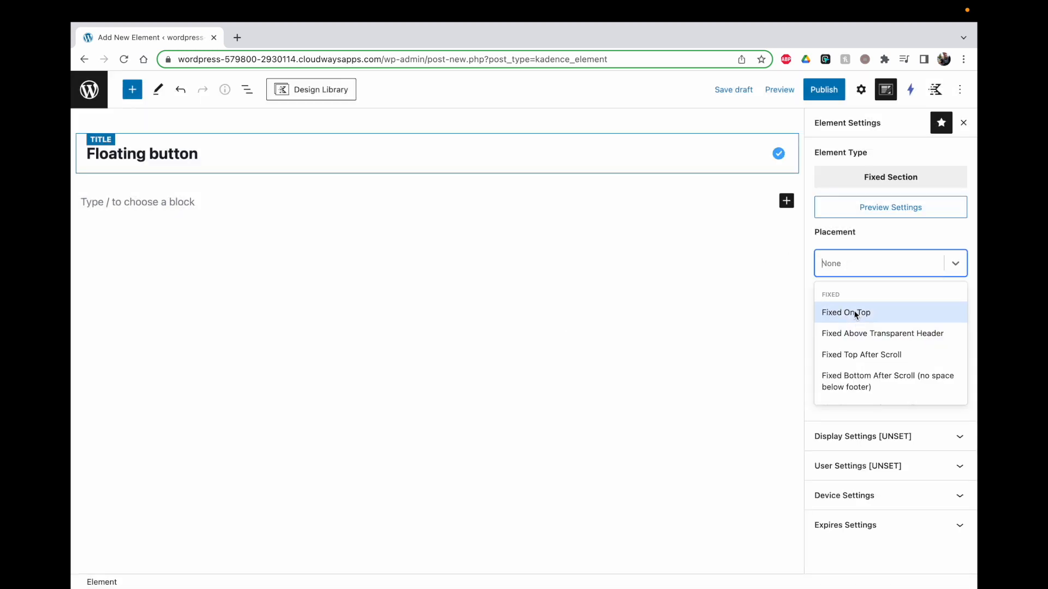
{"action": "scroll", "coordinate": [855, 315], "scroll_direction": "down", "scroll_amount": 1}
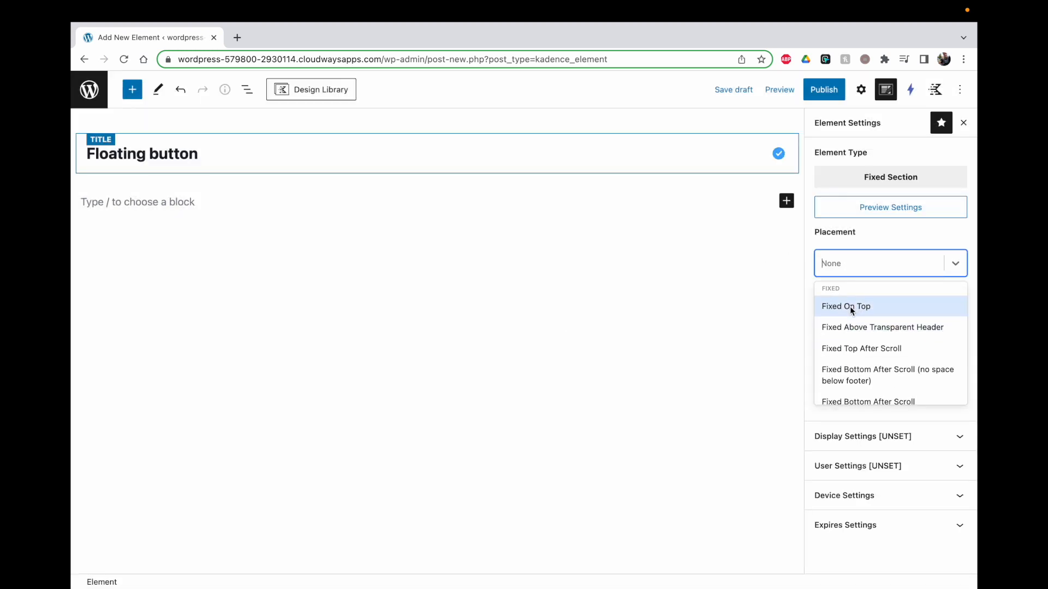
{"action": "scroll", "coordinate": [873, 328], "scroll_direction": "down", "scroll_amount": 1}
{"action": "scroll", "coordinate": [873, 328], "scroll_direction": "down", "scroll_amount": 3}
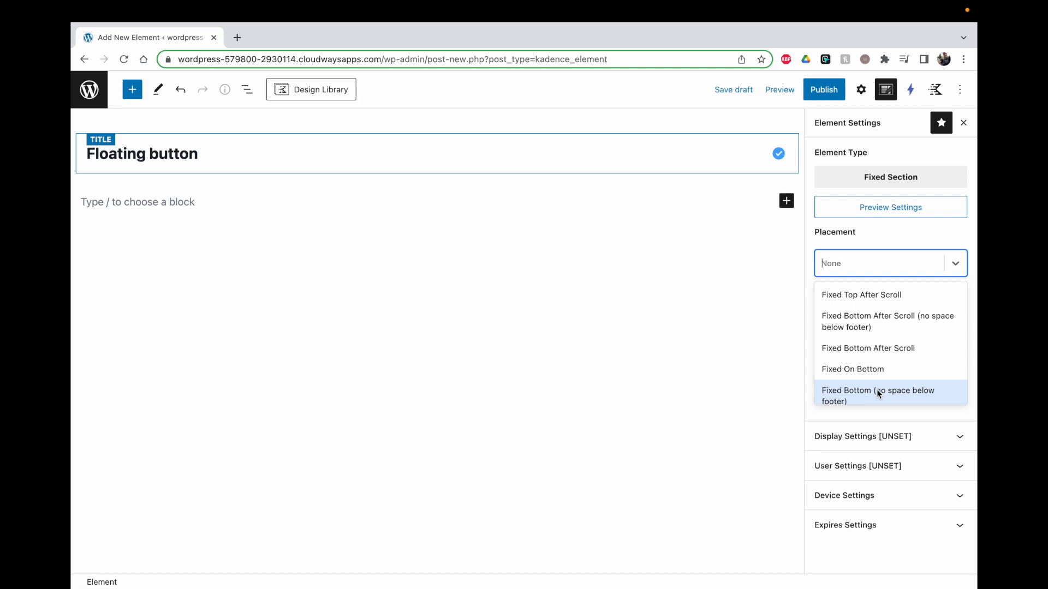
{"action": "left_click", "coordinate": [860, 348]}
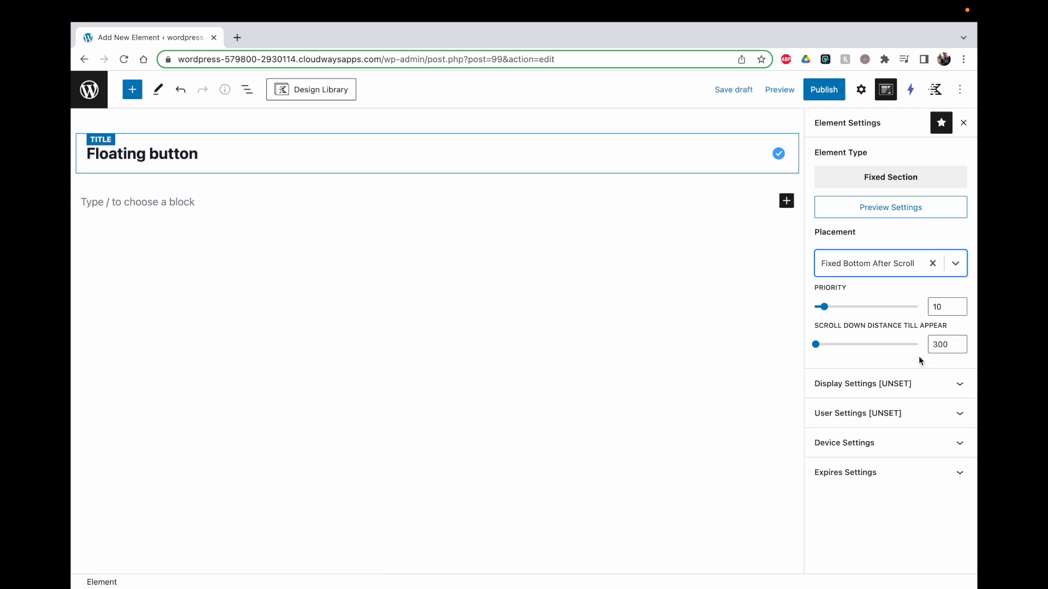
Step: In the display settings, set the element to show on Single Online seminars
{"action": "left_click", "coordinate": [858, 391]}
{"action": "left_click", "coordinate": [857, 393]}
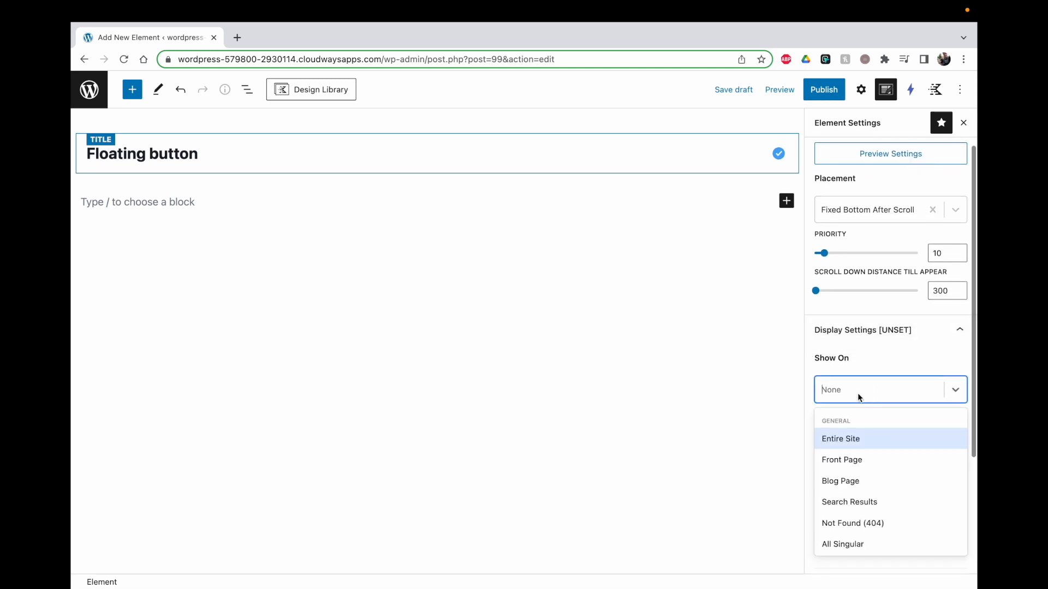
{"action": "scroll", "coordinate": [849, 473], "scroll_direction": "down", "scroll_amount": 2}
{"action": "scroll", "coordinate": [855, 473], "scroll_direction": "up", "scroll_amount": 3}
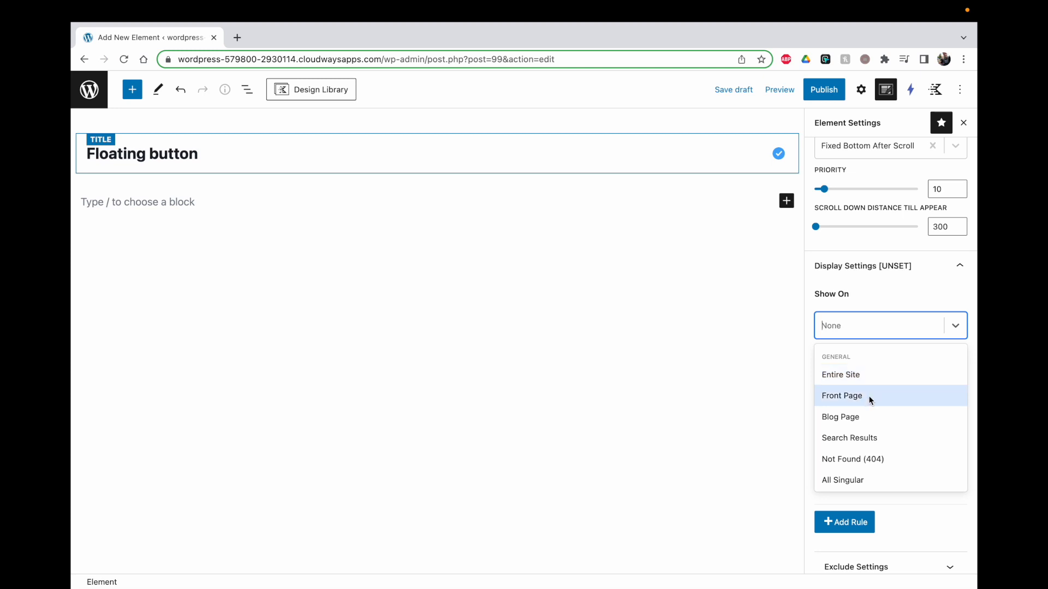
{"action": "scroll", "coordinate": [859, 431], "scroll_direction": "down", "scroll_amount": 2}
{"action": "scroll", "coordinate": [871, 402], "scroll_direction": "down", "scroll_amount": 1}
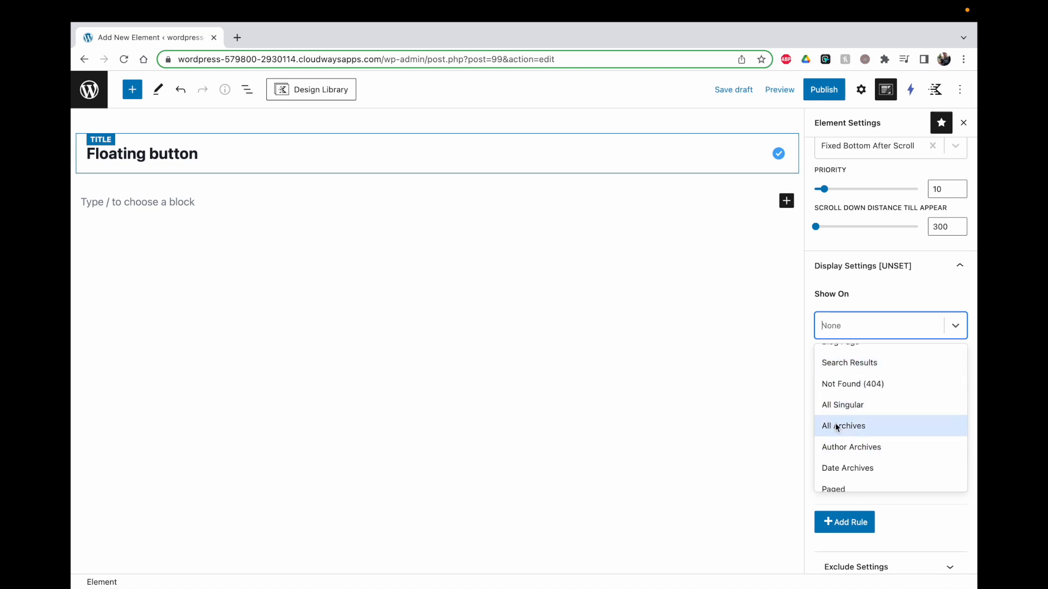
{"action": "scroll", "coordinate": [840, 425], "scroll_direction": "down", "scroll_amount": 2}
{"action": "scroll", "coordinate": [839, 425], "scroll_direction": "down", "scroll_amount": 2}
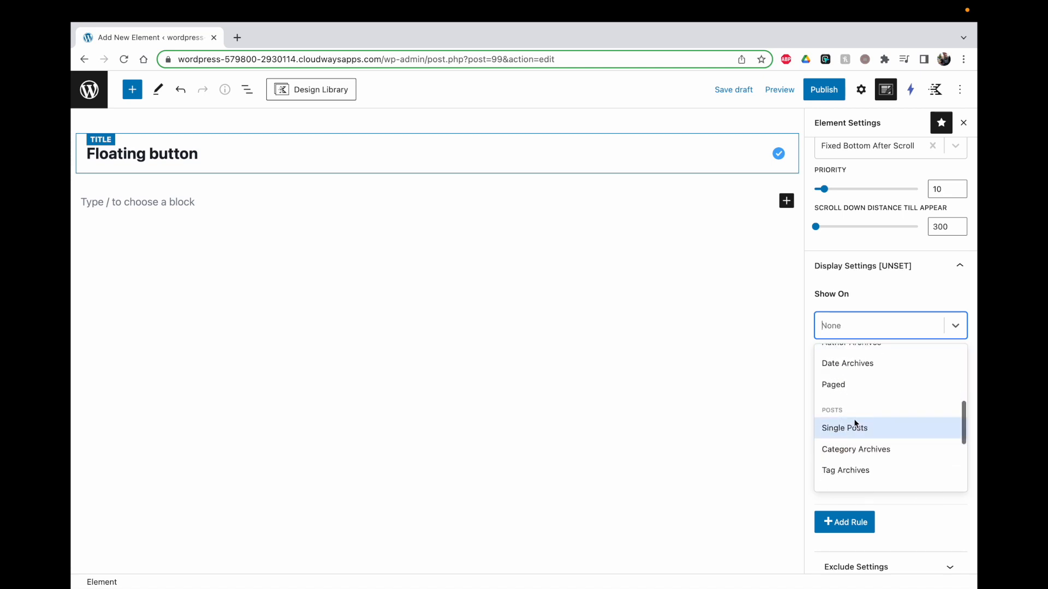
{"action": "scroll", "coordinate": [854, 426], "scroll_direction": "down", "scroll_amount": 3}
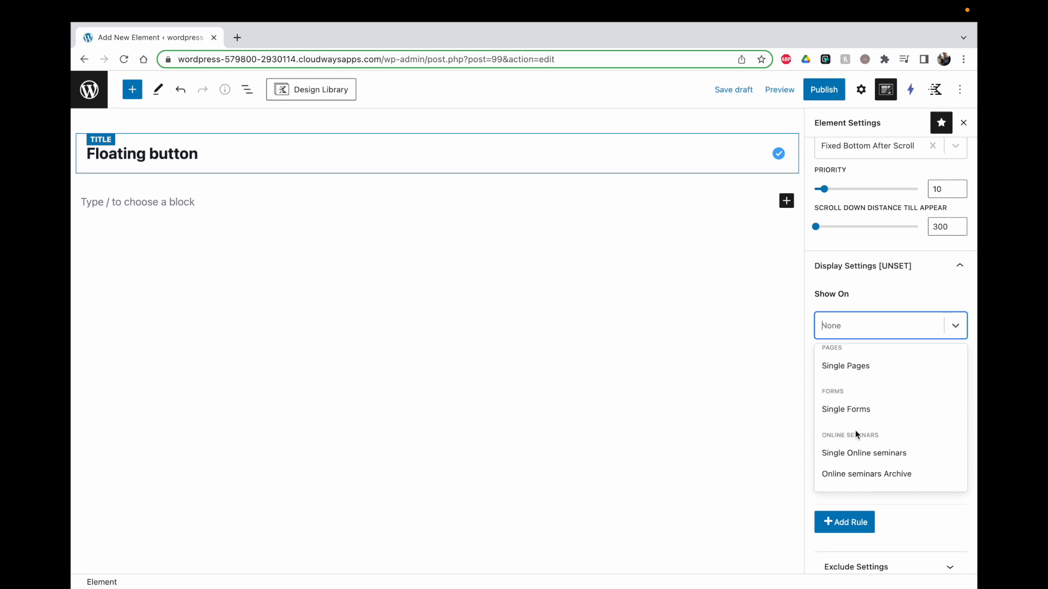
{"action": "left_click", "coordinate": [874, 454]}
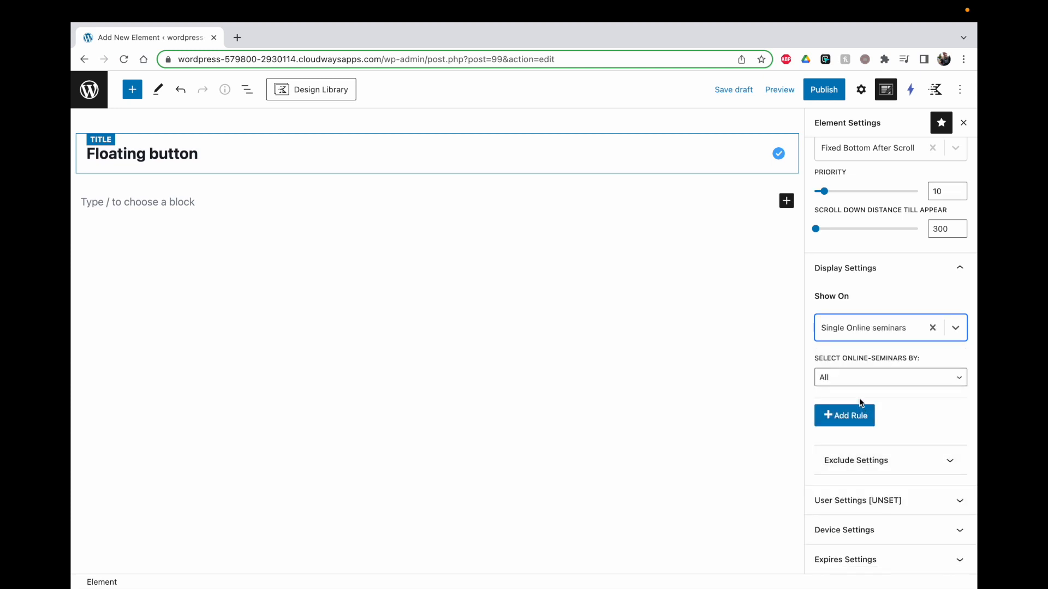
Step: Try to choose individual online seminars for the display rule, then restore the selection to All
{"action": "left_click", "coordinate": [859, 380]}
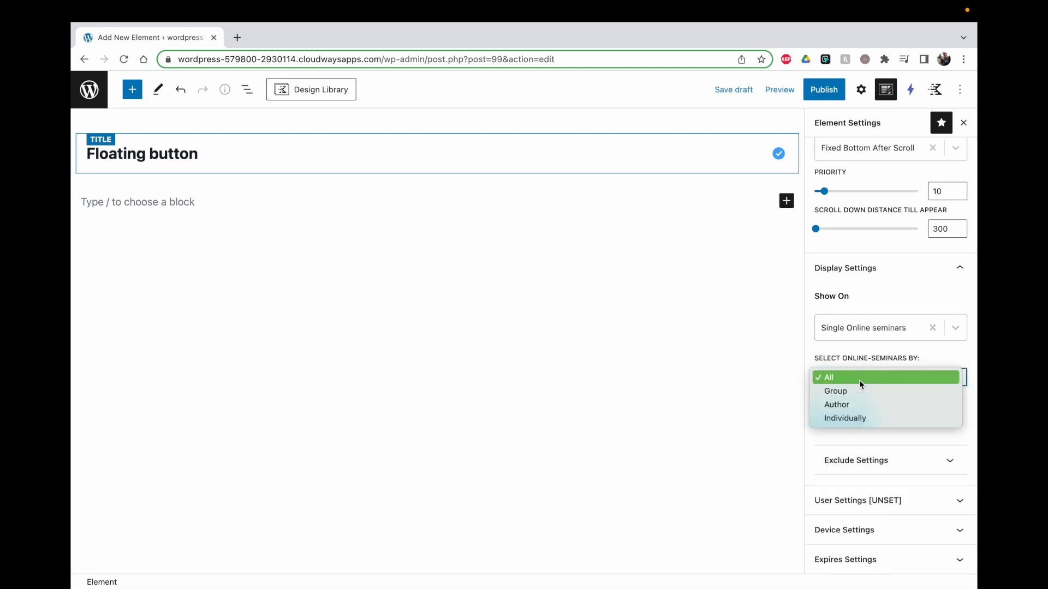
{"action": "left_click", "coordinate": [855, 419]}
{"action": "left_click", "coordinate": [844, 404]}
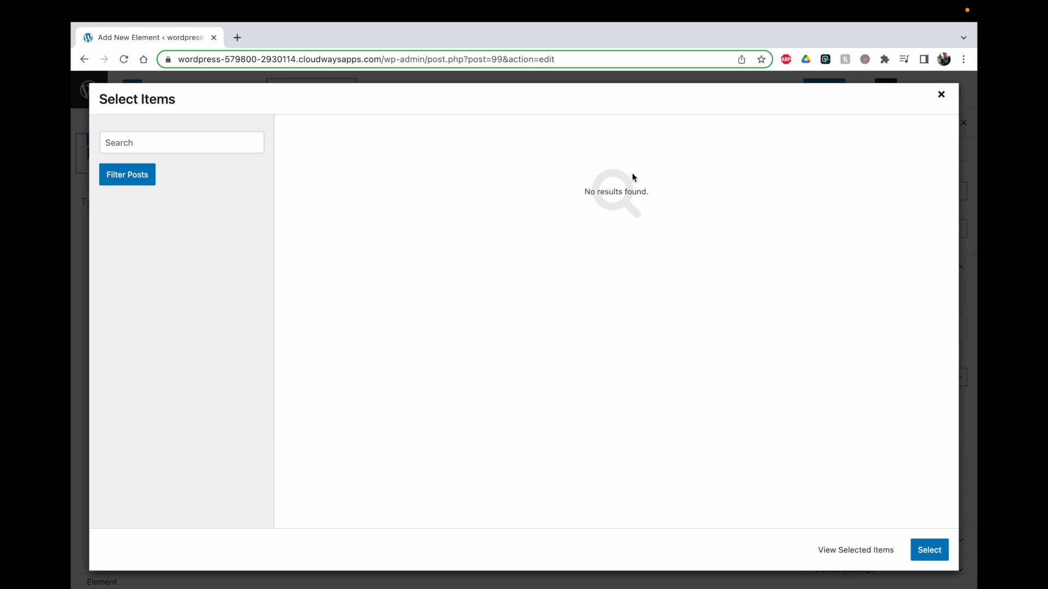
{"action": "left_click", "coordinate": [941, 95]}
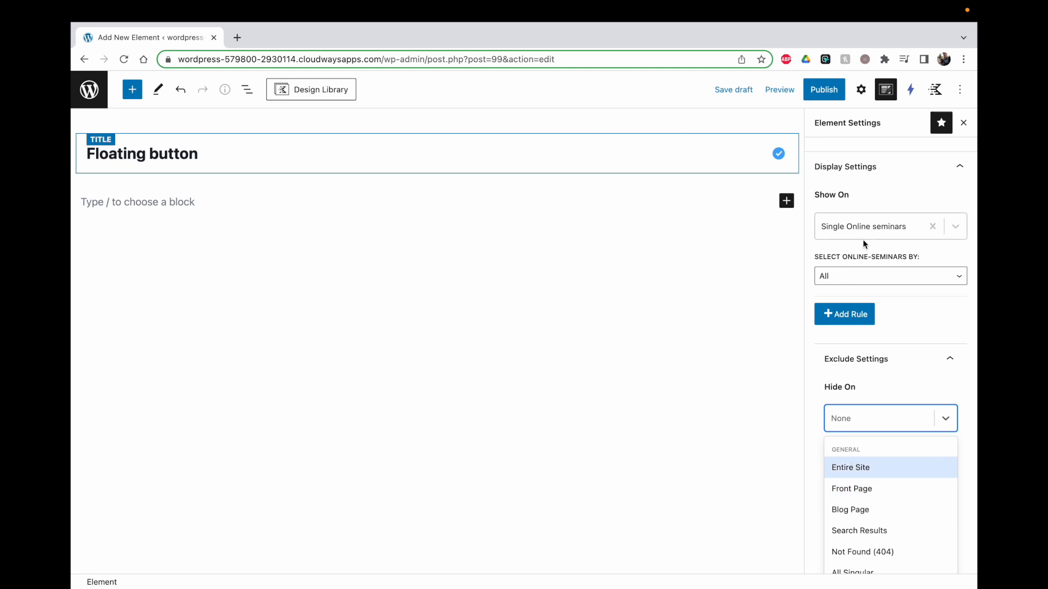
Step: Add an exclusion that hides the element on Single Online seminars, selected by Author with the site author chosen
{"action": "scroll", "coordinate": [861, 496], "scroll_direction": "down", "scroll_amount": 2}
{"action": "scroll", "coordinate": [861, 496], "scroll_direction": "down", "scroll_amount": 4}
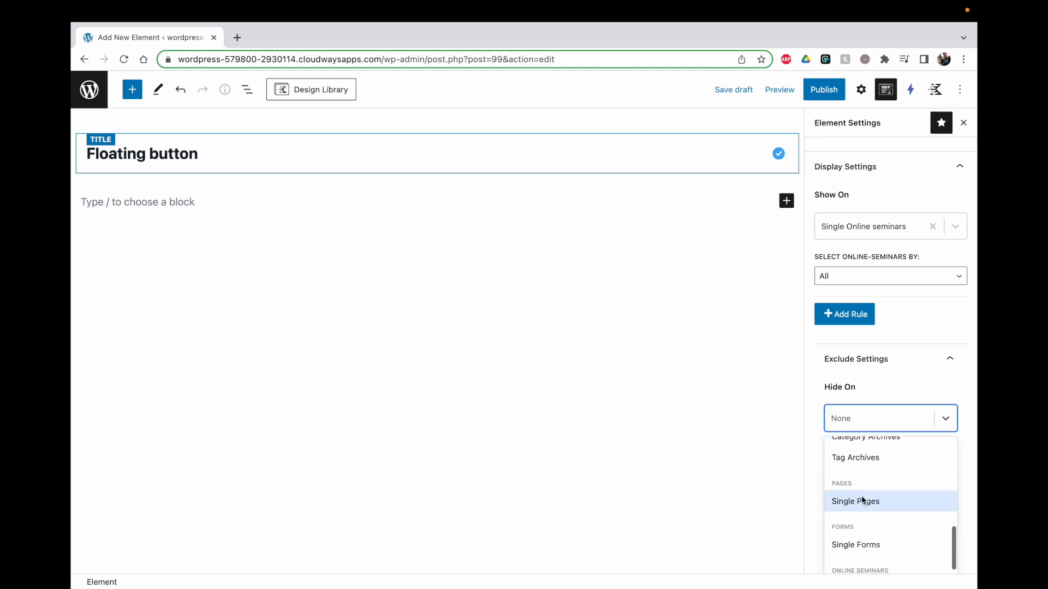
{"action": "left_click", "coordinate": [866, 555]}
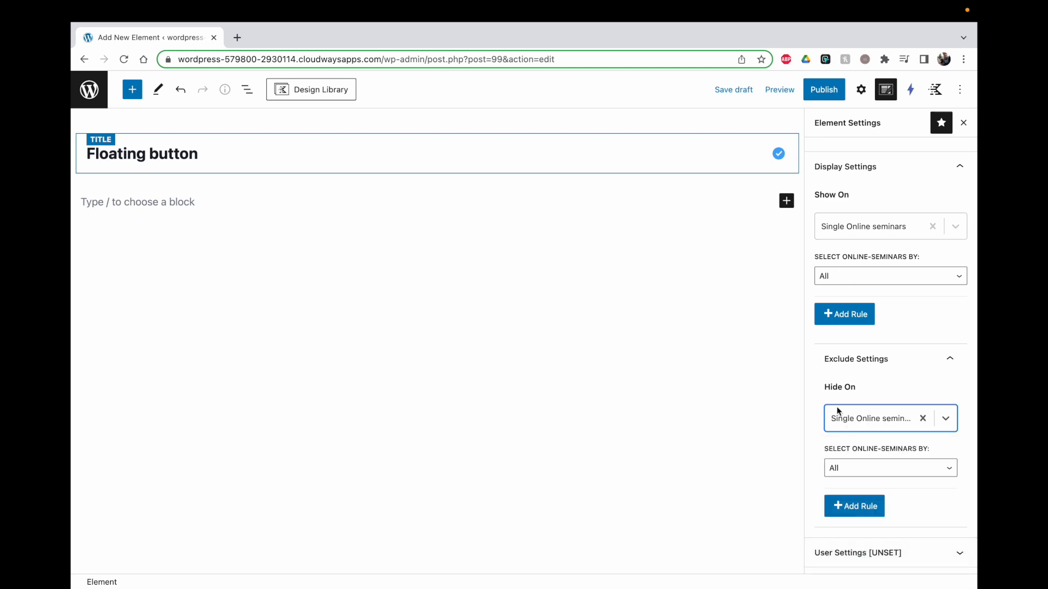
{"action": "left_click", "coordinate": [854, 472]}
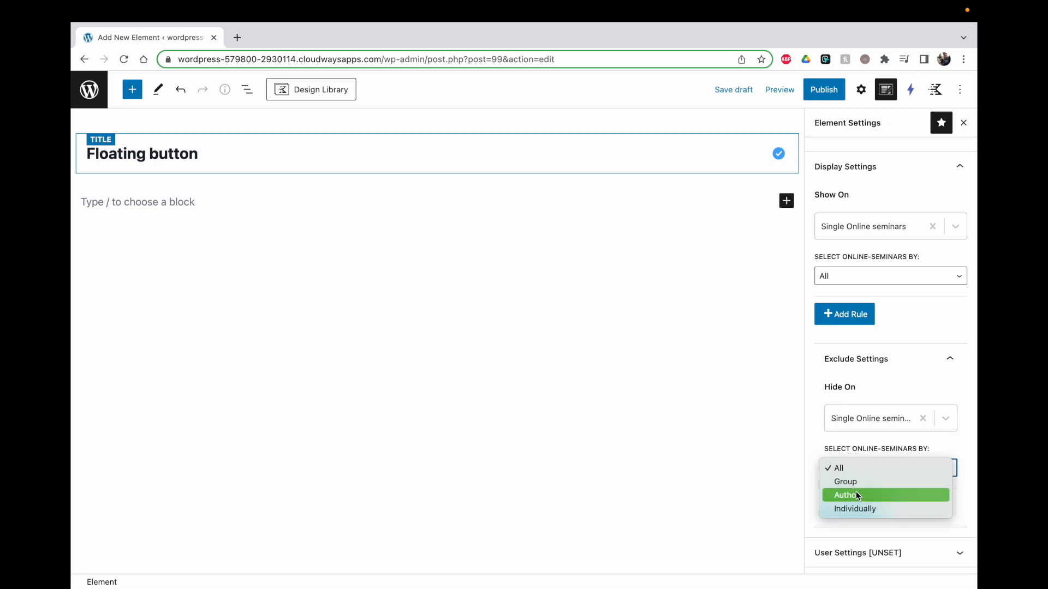
{"action": "left_click", "coordinate": [856, 494]}
{"action": "left_click", "coordinate": [863, 496]}
{"action": "left_click", "coordinate": [855, 528]}
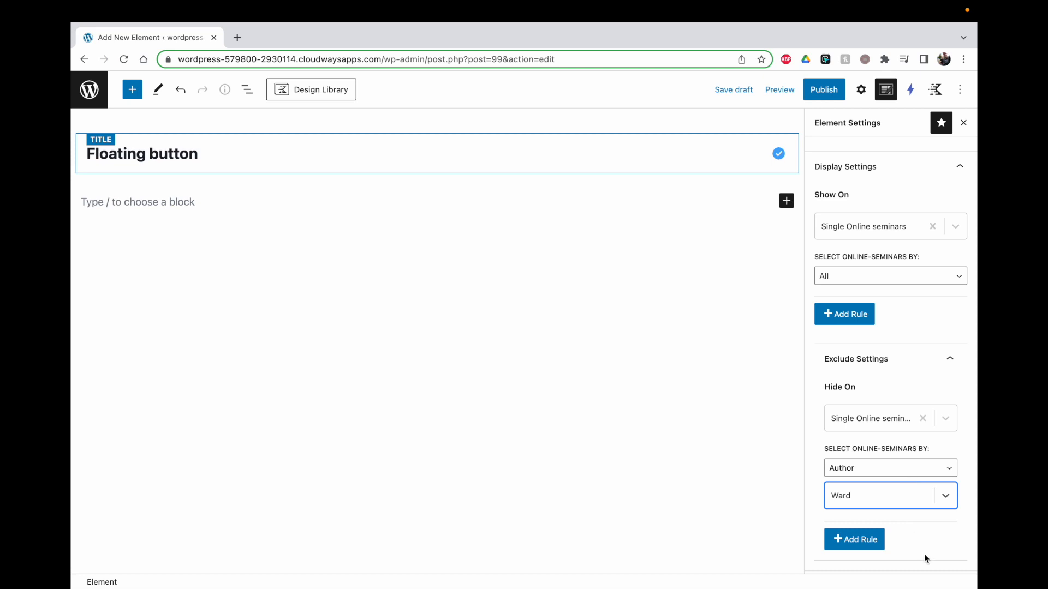
Step: Replace the Show On rule with Entire Site, clear the Hide On exclusion and collapse the display settings
{"action": "scroll", "coordinate": [870, 425], "scroll_direction": "up", "scroll_amount": 4}
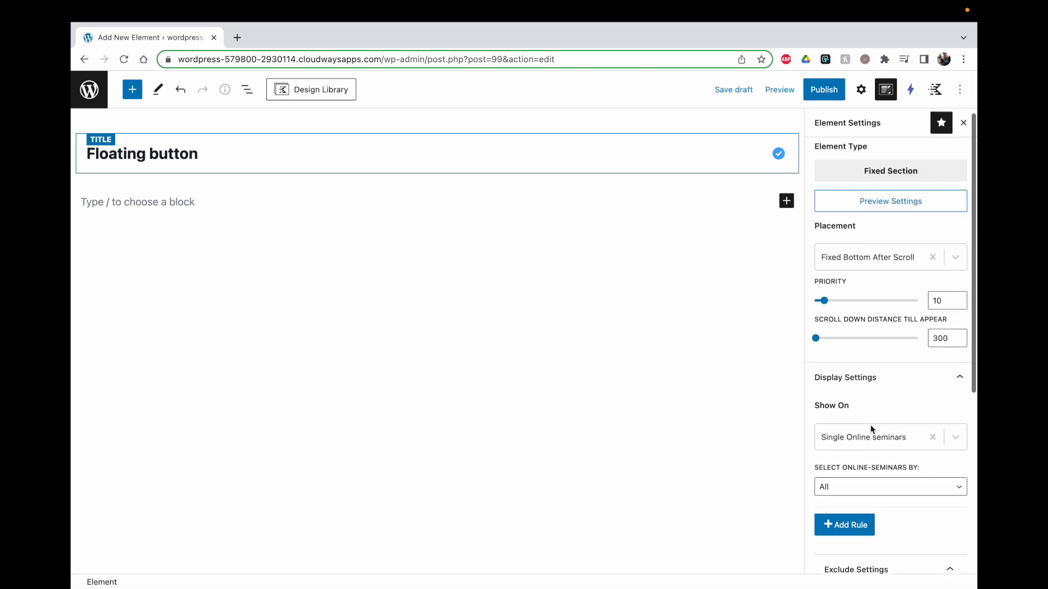
{"action": "left_click", "coordinate": [931, 420]}
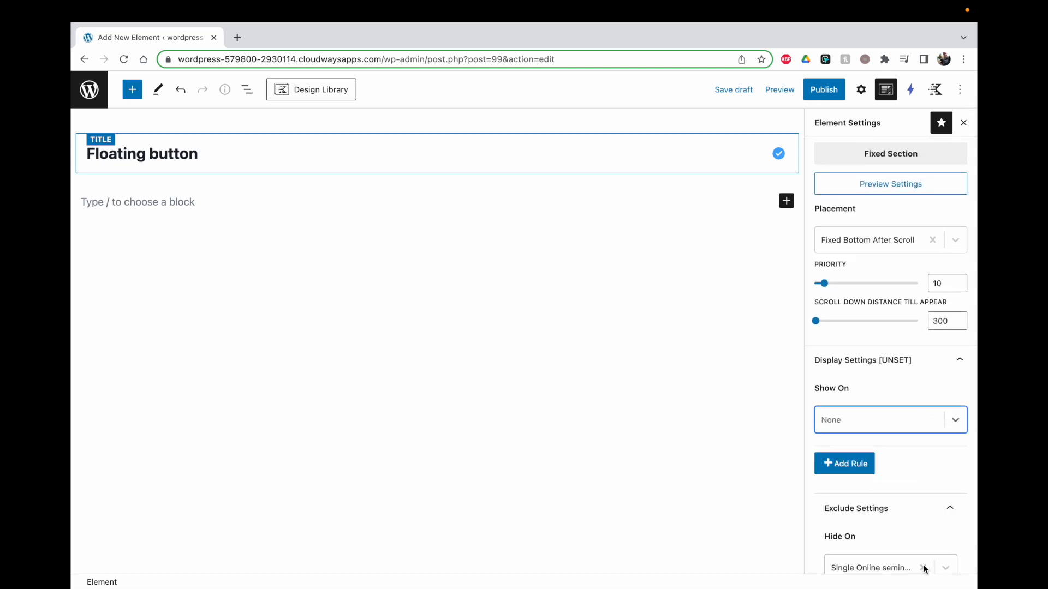
{"action": "left_click", "coordinate": [883, 423]}
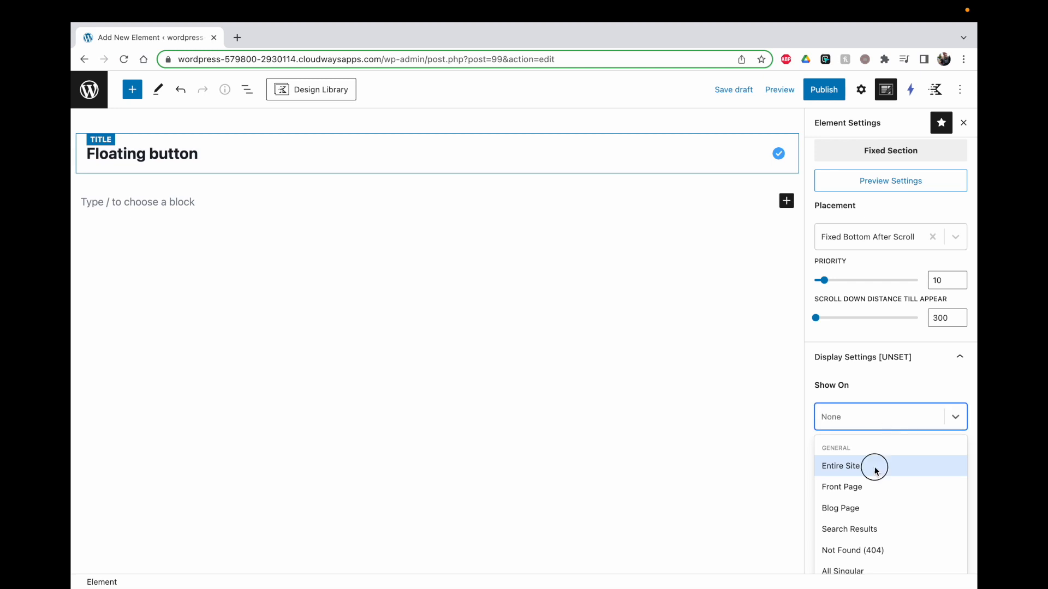
{"action": "left_click", "coordinate": [874, 466]}
{"action": "scroll", "coordinate": [911, 441], "scroll_direction": "down", "scroll_amount": 1}
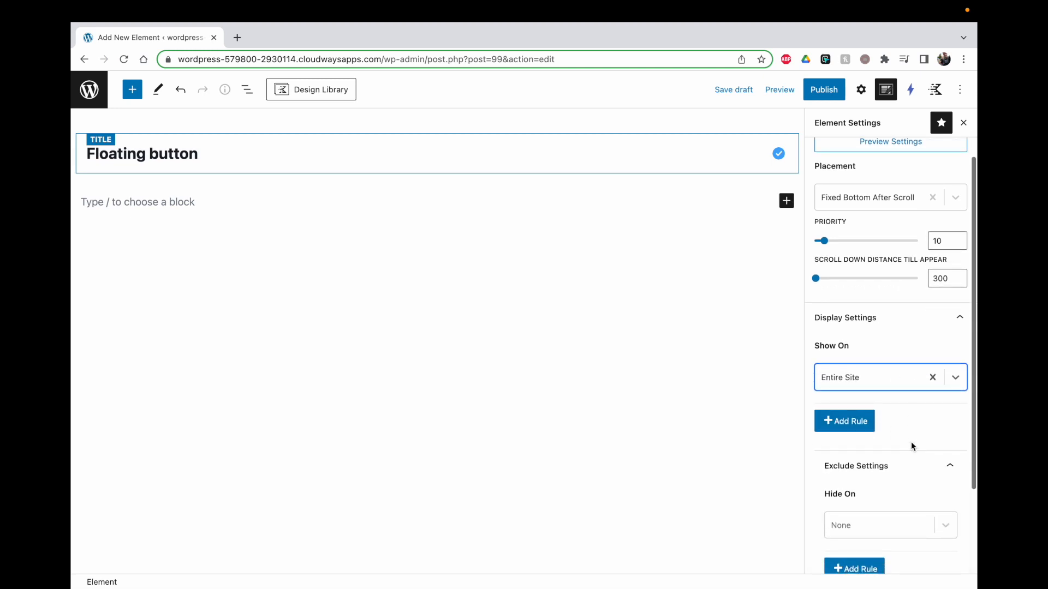
{"action": "scroll", "coordinate": [928, 382], "scroll_direction": "down", "scroll_amount": 1}
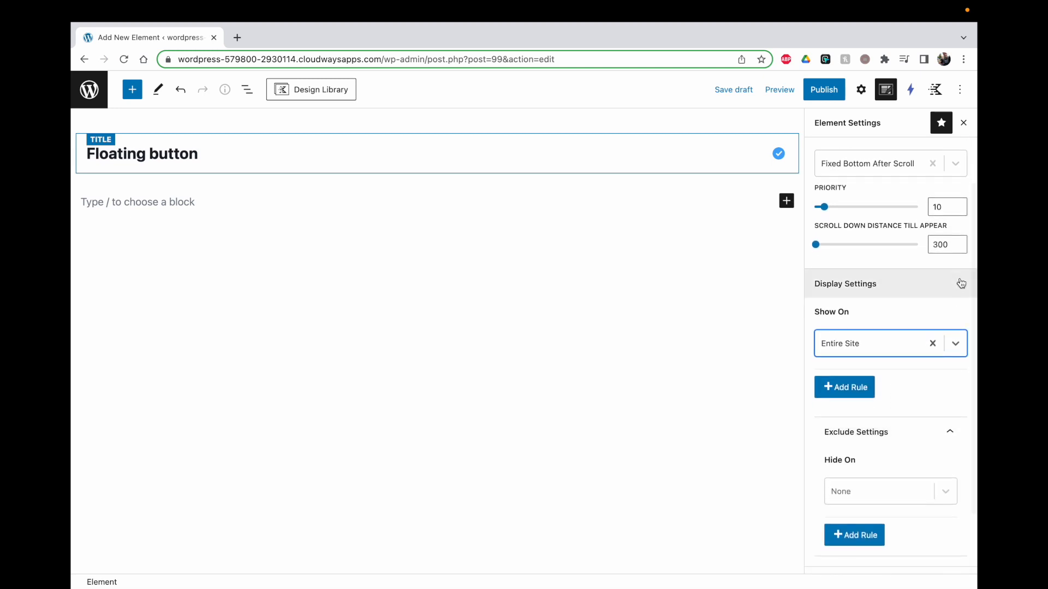
{"action": "left_click", "coordinate": [958, 284]}
Step: In the user settings, make the element visible to the Student level one role
{"action": "left_click", "coordinate": [898, 414]}
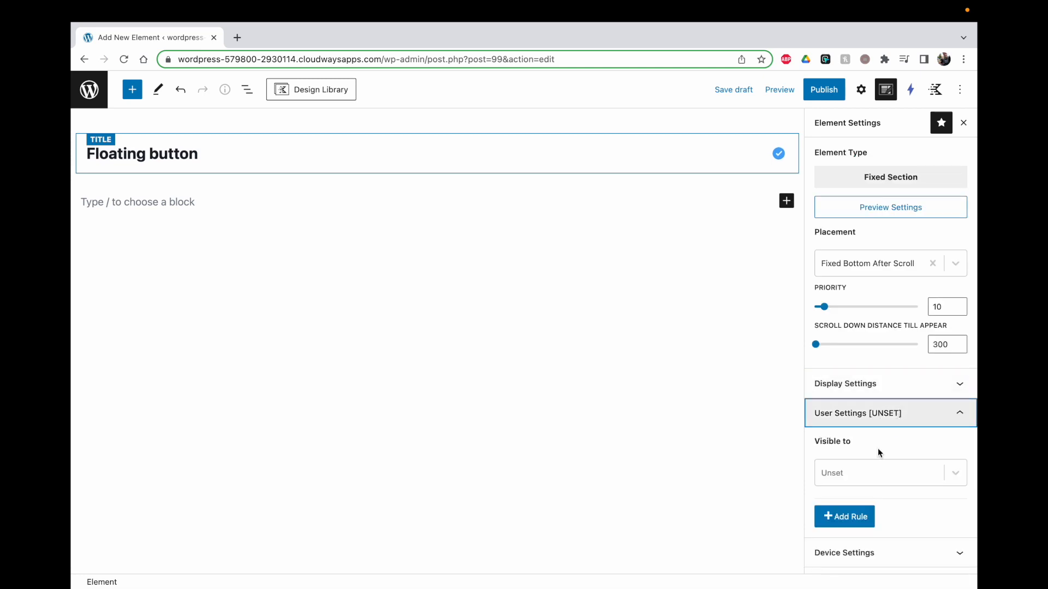
{"action": "scroll", "coordinate": [867, 453], "scroll_direction": "down", "scroll_amount": 1}
{"action": "left_click", "coordinate": [851, 451]}
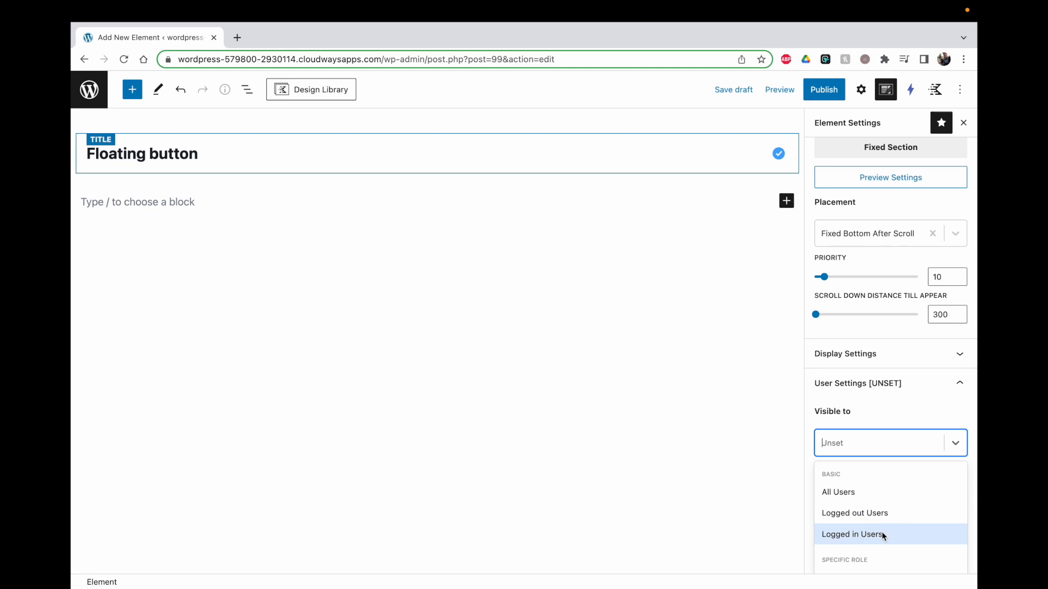
{"action": "scroll", "coordinate": [884, 529], "scroll_direction": "down", "scroll_amount": 3}
{"action": "scroll", "coordinate": [868, 523], "scroll_direction": "down", "scroll_amount": 3}
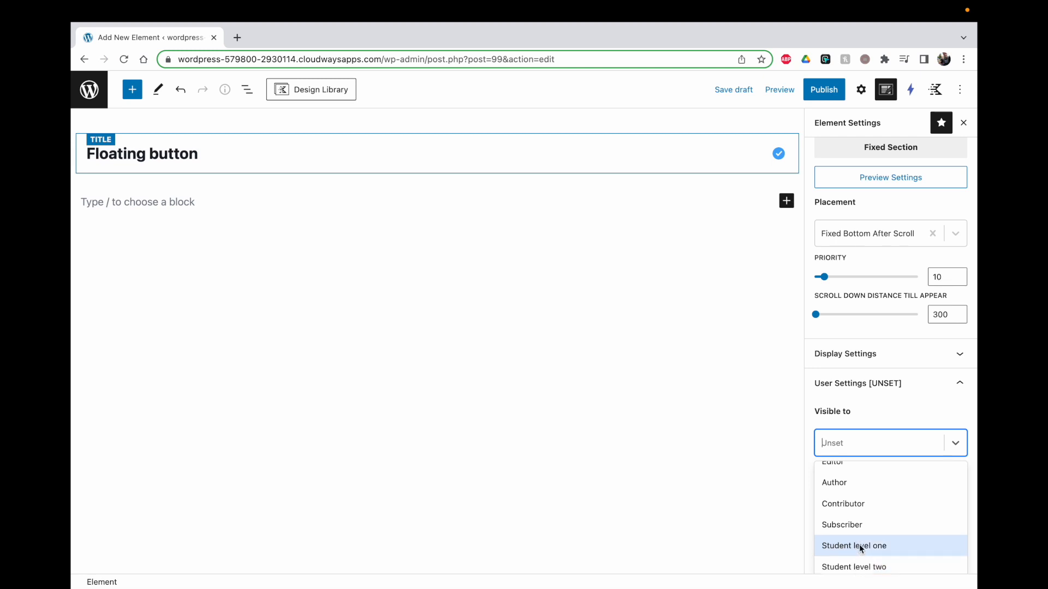
{"action": "left_click", "coordinate": [859, 545]}
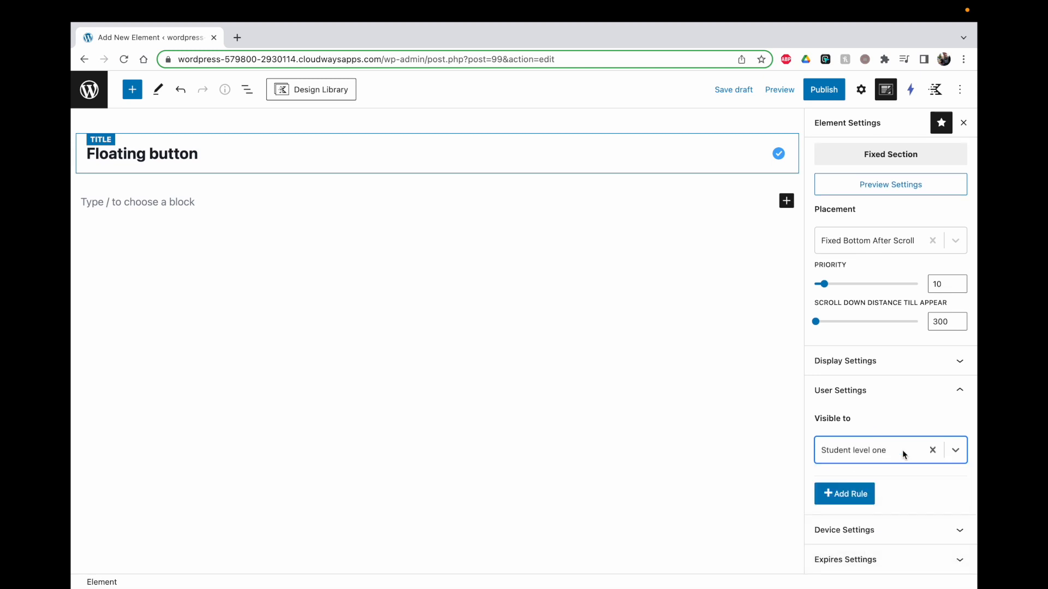
{"action": "scroll", "coordinate": [880, 311], "scroll_direction": "up", "scroll_amount": 1}
{"action": "scroll", "coordinate": [873, 338], "scroll_direction": "down", "scroll_amount": 1}
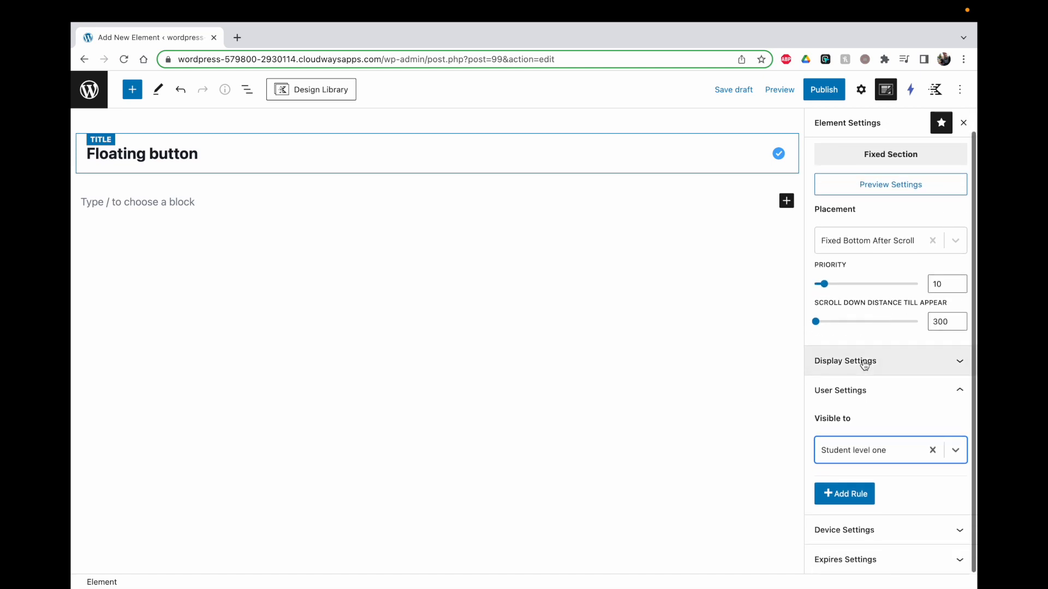
Step: Reopen the display settings and look through the available Show On locations without changing the selection
{"action": "left_click", "coordinate": [865, 361]}
{"action": "left_click", "coordinate": [847, 424]}
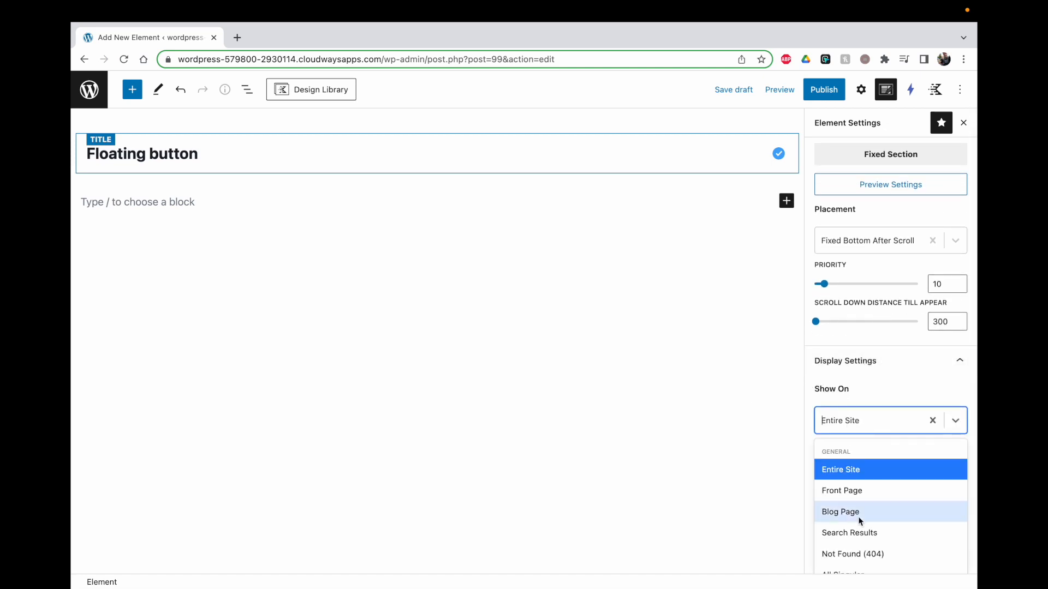
{"action": "scroll", "coordinate": [855, 526], "scroll_direction": "down", "scroll_amount": 2}
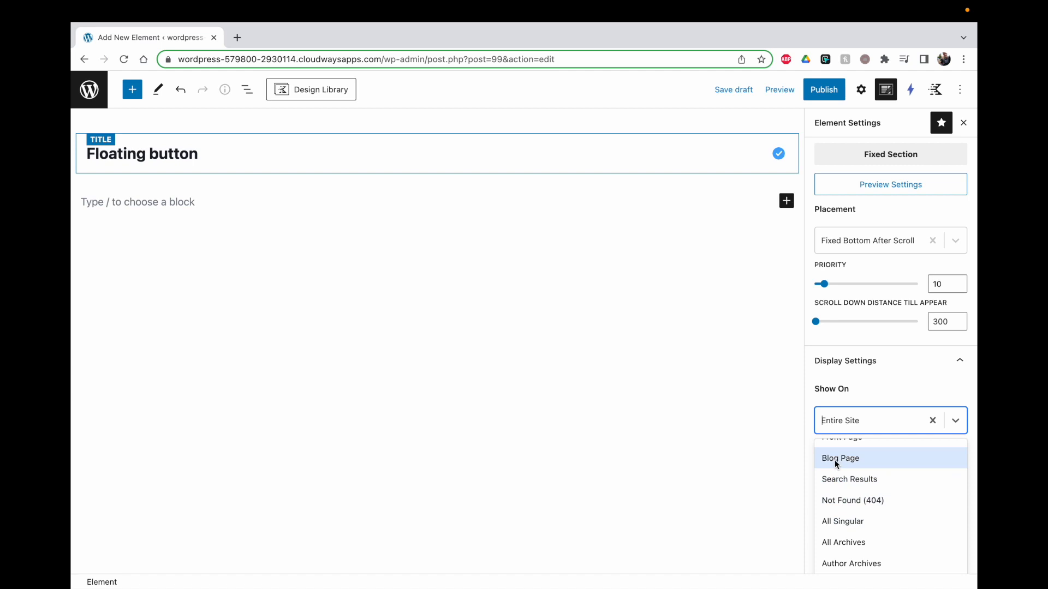
{"action": "scroll", "coordinate": [839, 500], "scroll_direction": "down", "scroll_amount": 10}
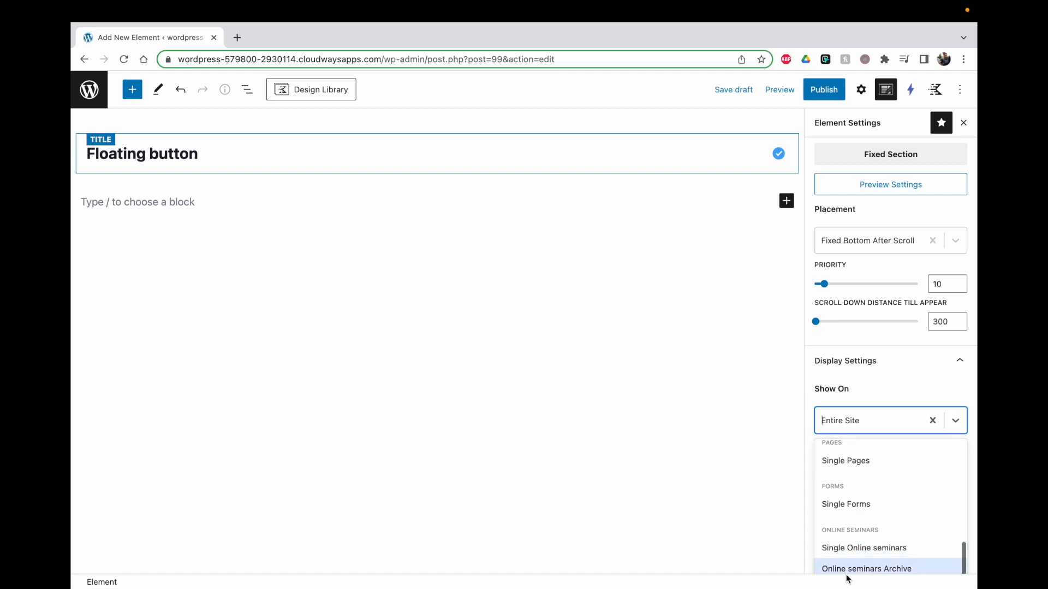
{"action": "left_click", "coordinate": [874, 391]}
{"action": "scroll", "coordinate": [882, 513], "scroll_direction": "down", "scroll_amount": 5}
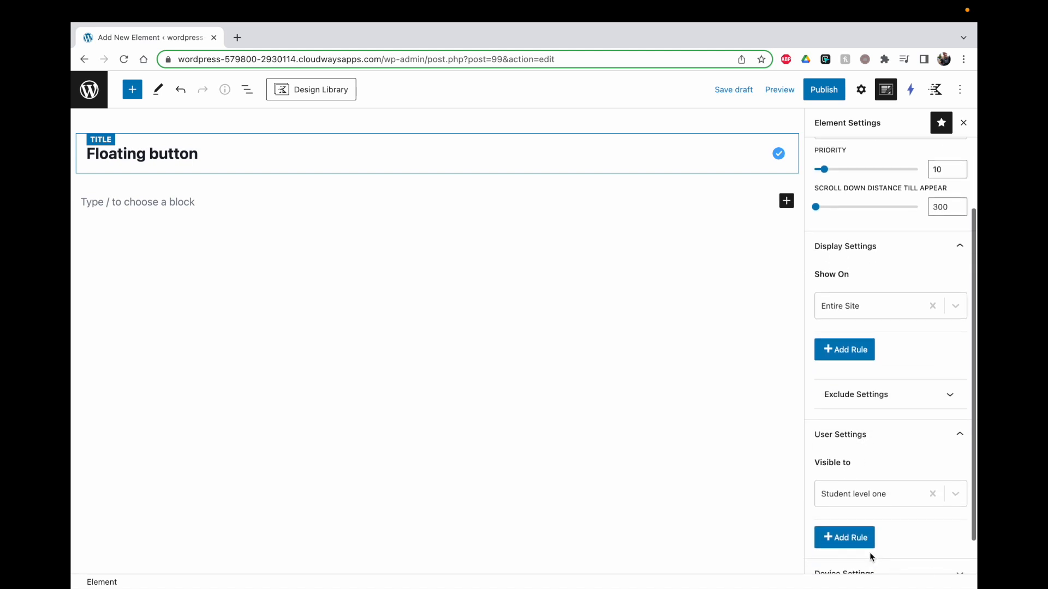
Step: Change the element's user visibility to All Users
{"action": "left_click", "coordinate": [879, 477]}
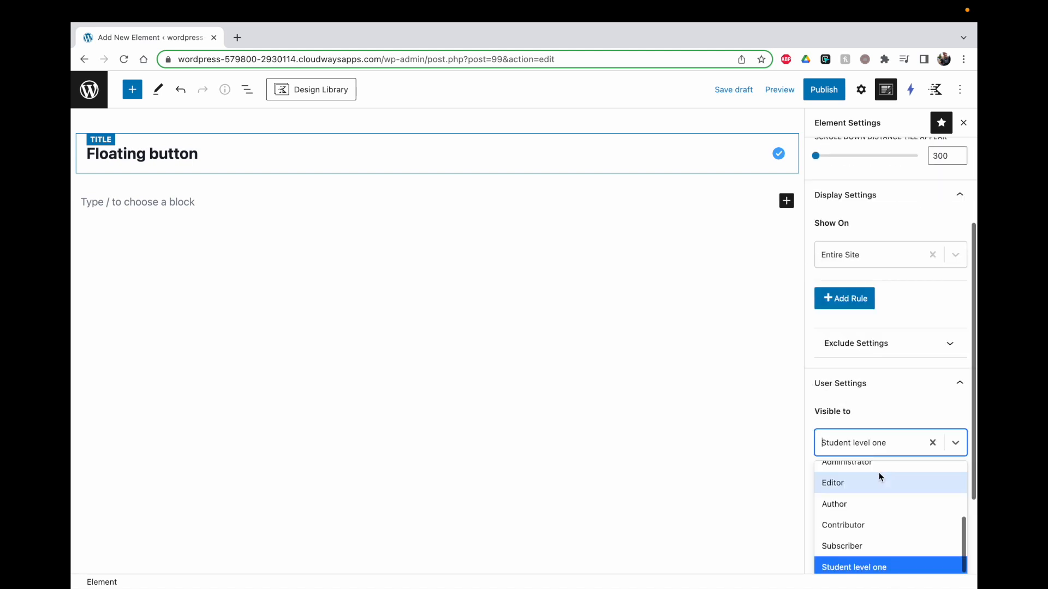
{"action": "scroll", "coordinate": [872, 512], "scroll_direction": "down", "scroll_amount": 1}
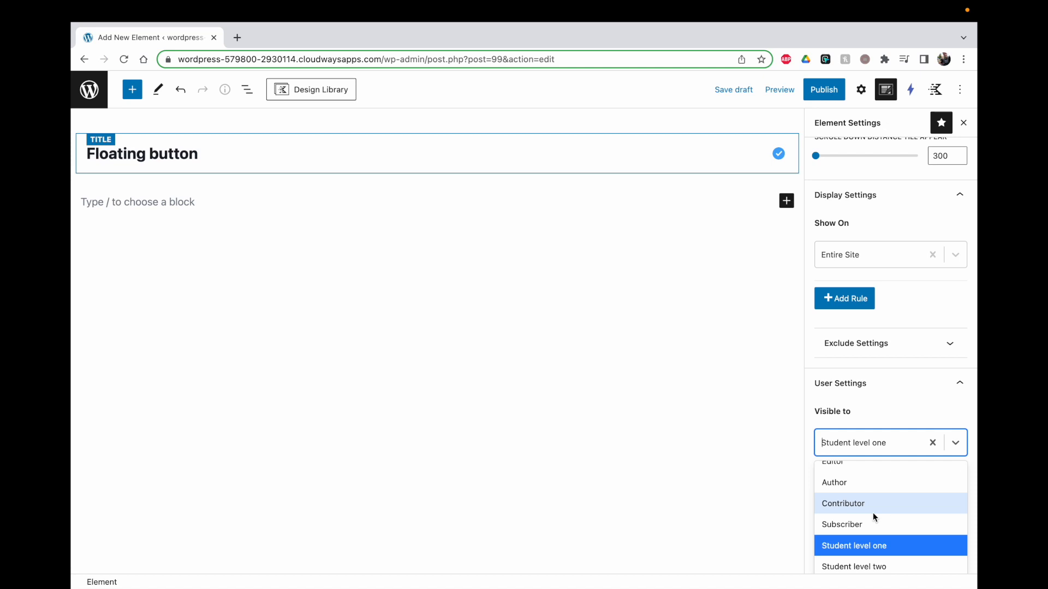
{"action": "scroll", "coordinate": [873, 513], "scroll_direction": "up", "scroll_amount": 3}
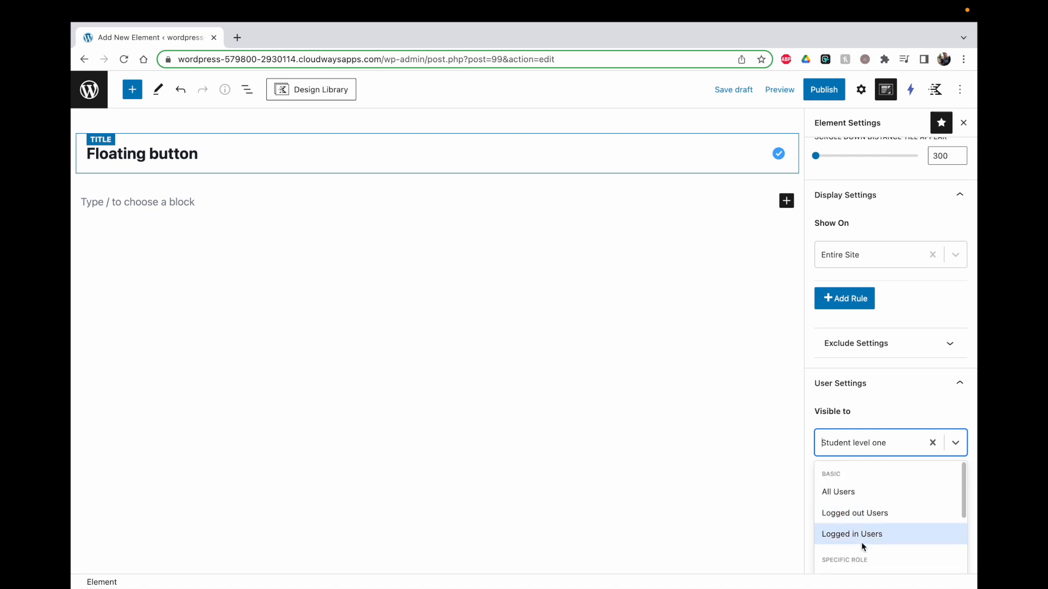
{"action": "left_click", "coordinate": [839, 490]}
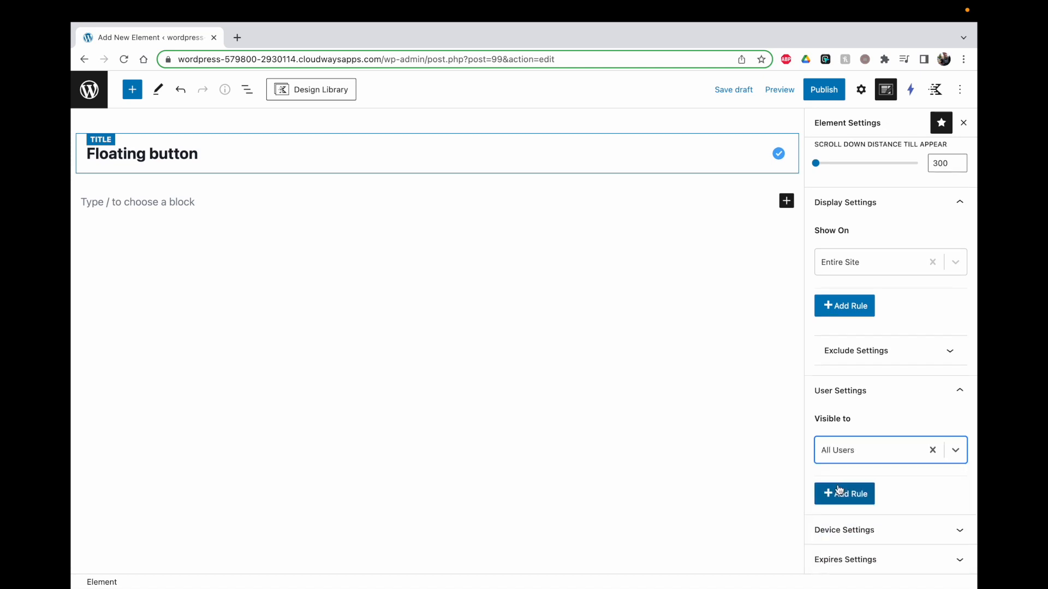
Step: In the device settings, restrict the element to Desktop and Tablet and collapse the section
{"action": "left_click", "coordinate": [872, 530]}
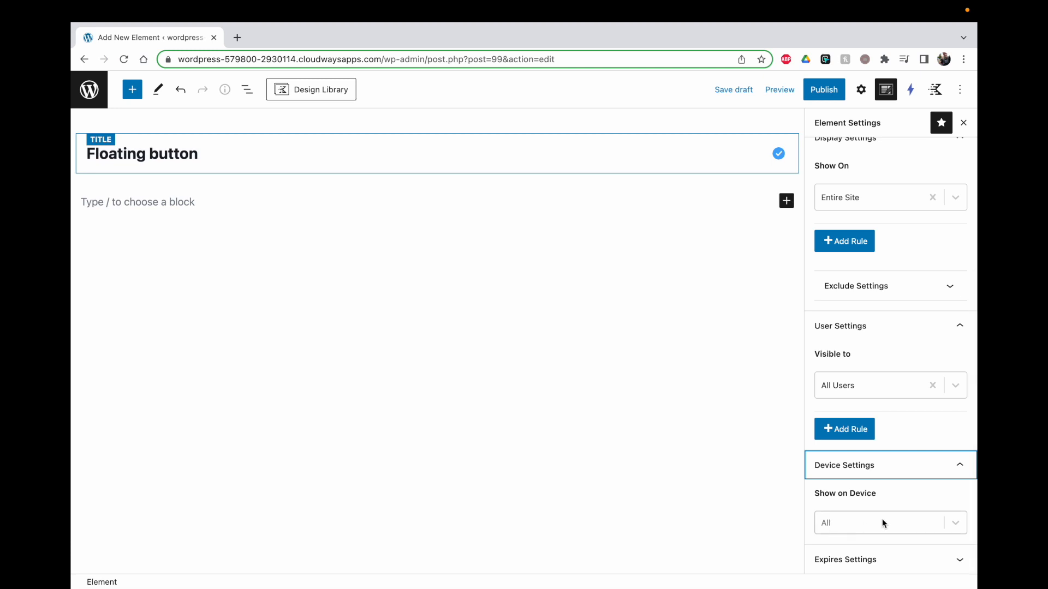
{"action": "left_click", "coordinate": [882, 520]}
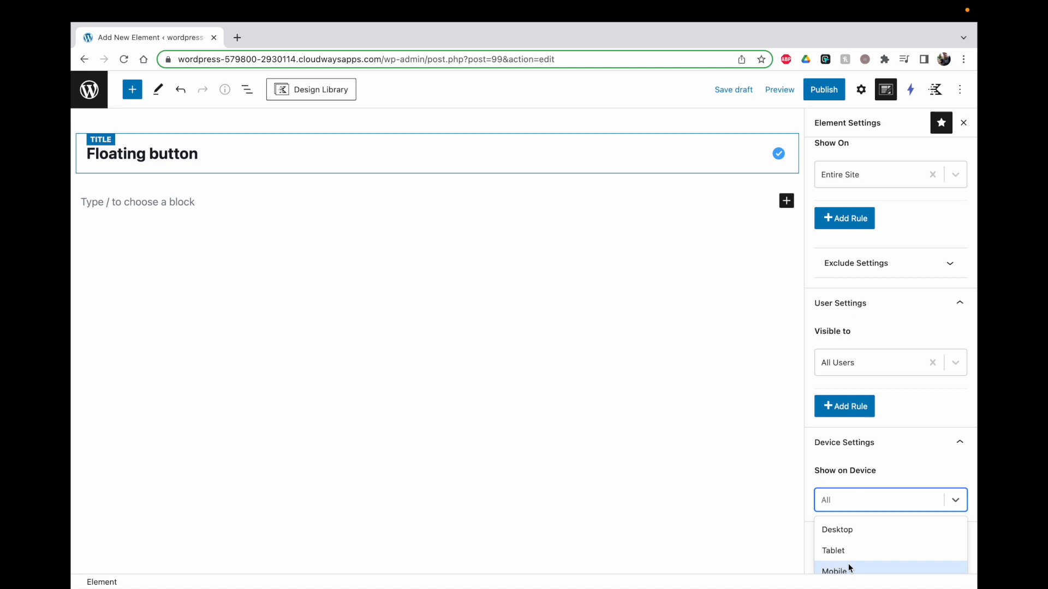
{"action": "left_click", "coordinate": [839, 531]}
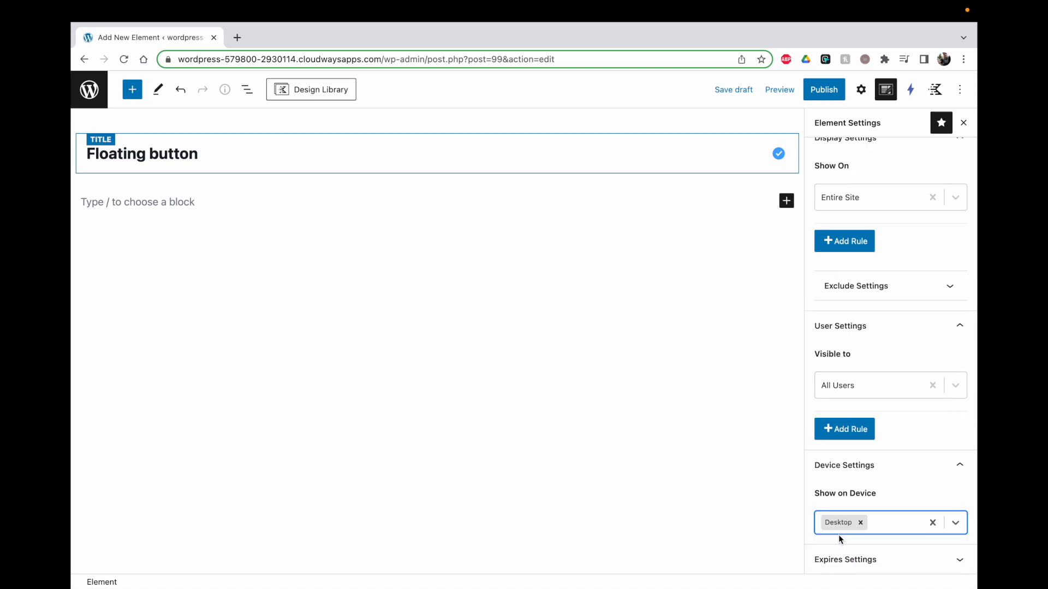
{"action": "left_click", "coordinate": [882, 527]}
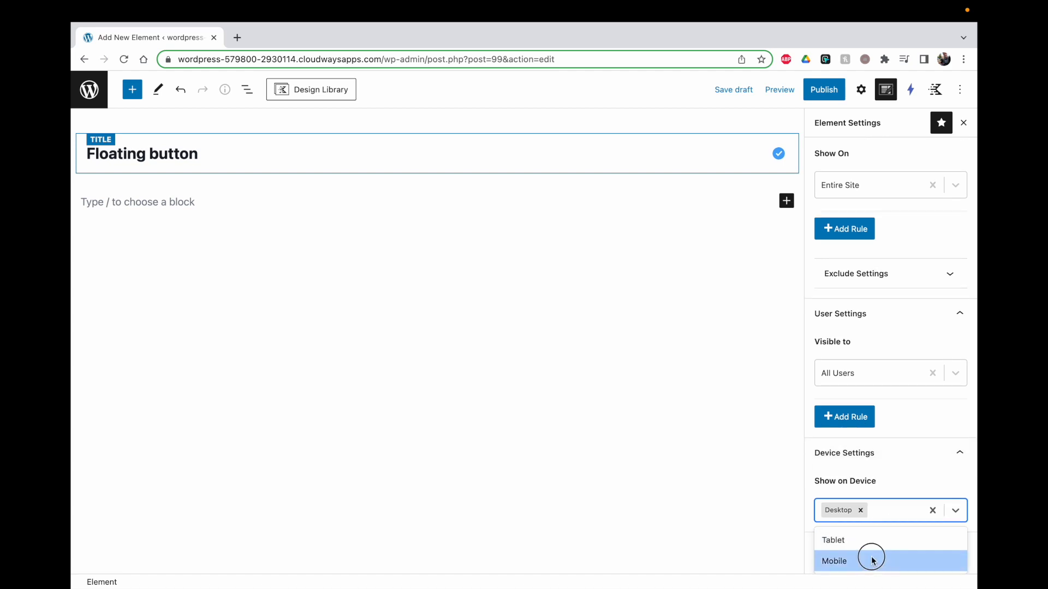
{"action": "left_click", "coordinate": [865, 539]}
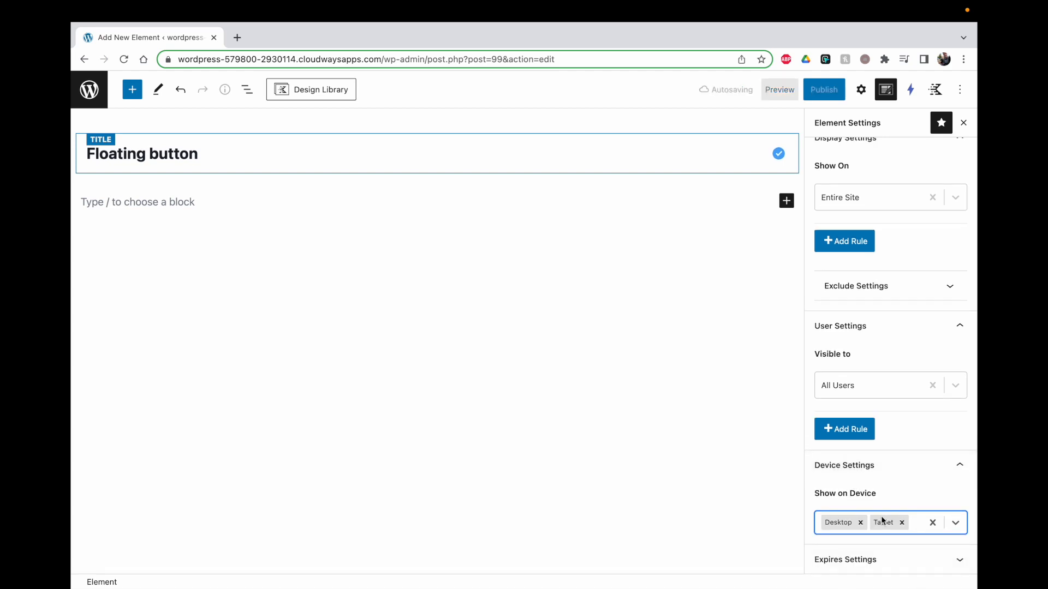
{"action": "left_click", "coordinate": [871, 469]}
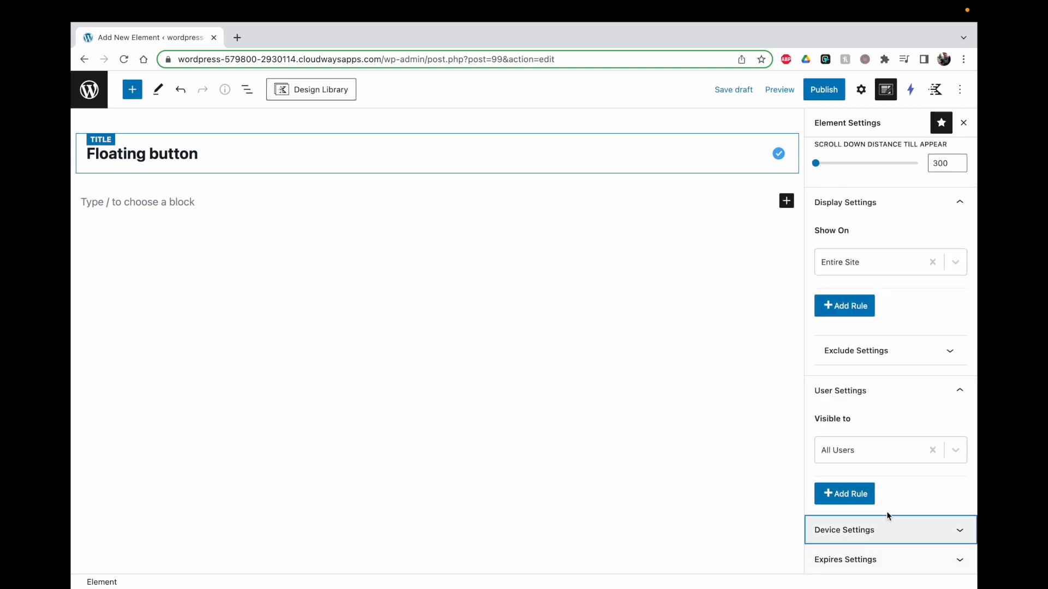
Step: Enable expiry for the element and set it to December 25, 2022, with a PM time
{"action": "left_click", "coordinate": [847, 563]}
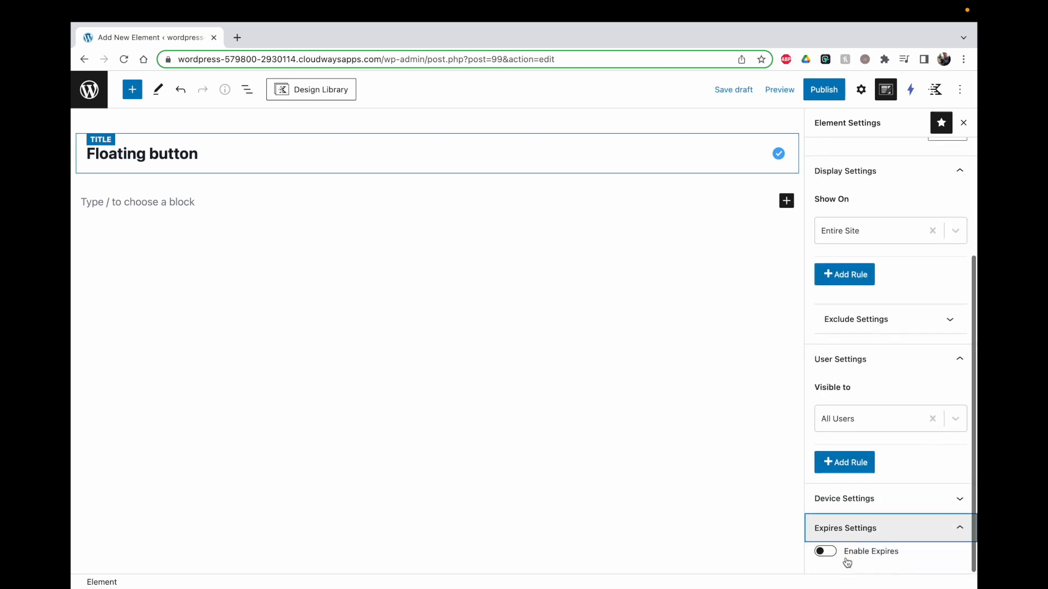
{"action": "left_click", "coordinate": [824, 550]}
{"action": "scroll", "coordinate": [825, 555], "scroll_direction": "down", "scroll_amount": 1}
{"action": "scroll", "coordinate": [825, 553], "scroll_direction": "down", "scroll_amount": 1}
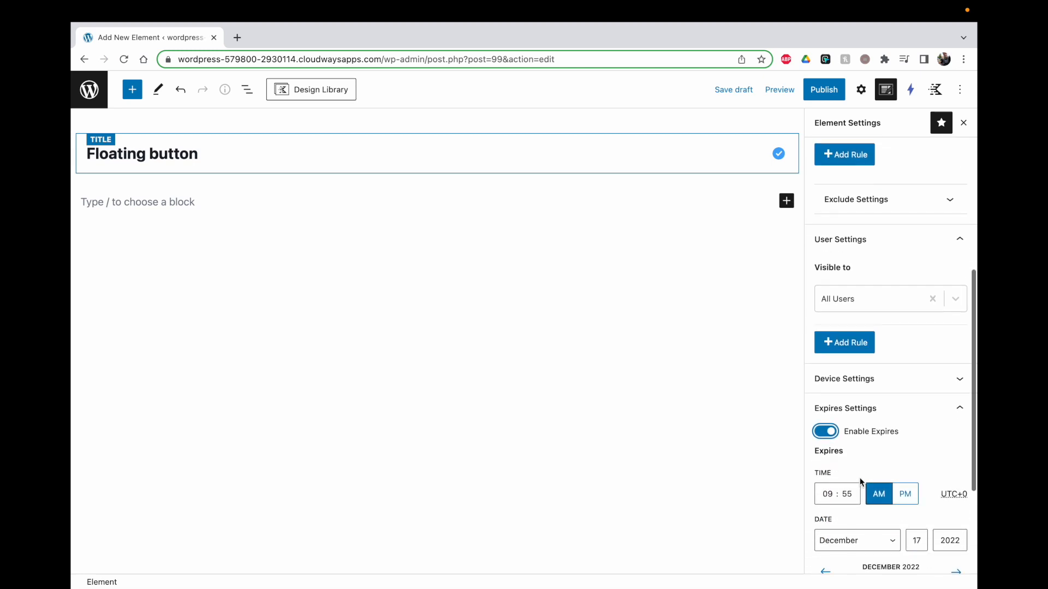
{"action": "scroll", "coordinate": [863, 491], "scroll_direction": "down", "scroll_amount": 1}
{"action": "scroll", "coordinate": [840, 468], "scroll_direction": "down", "scroll_amount": 1}
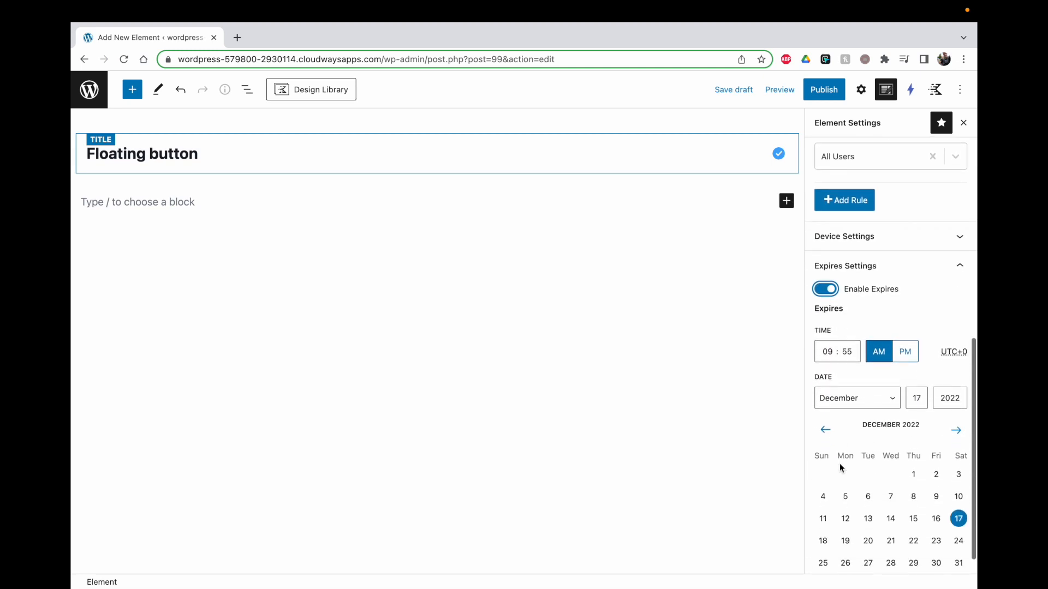
{"action": "scroll", "coordinate": [864, 528], "scroll_direction": "down", "scroll_amount": 1}
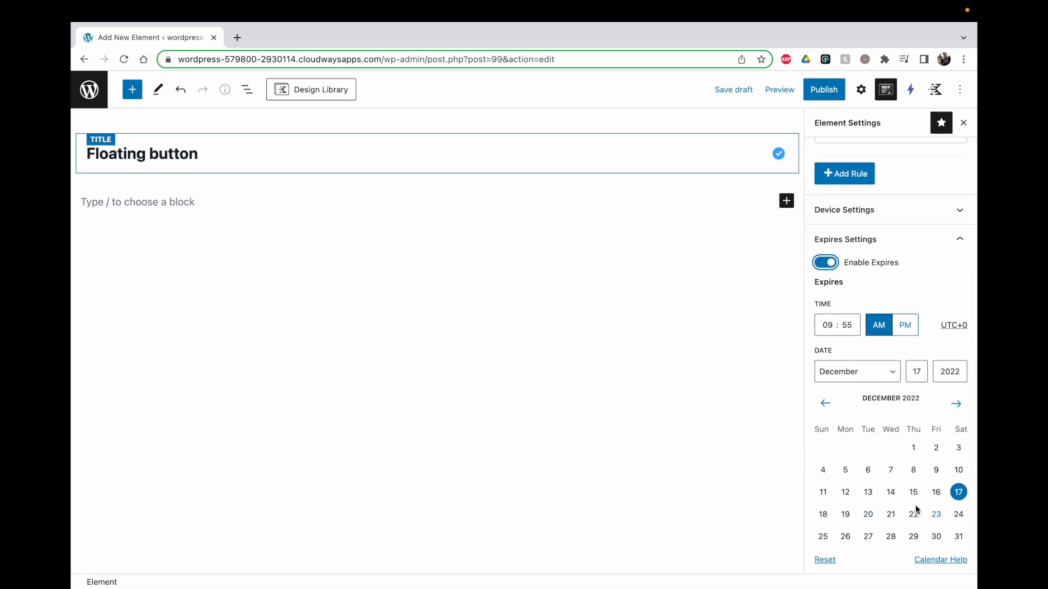
{"action": "left_click", "coordinate": [823, 537]}
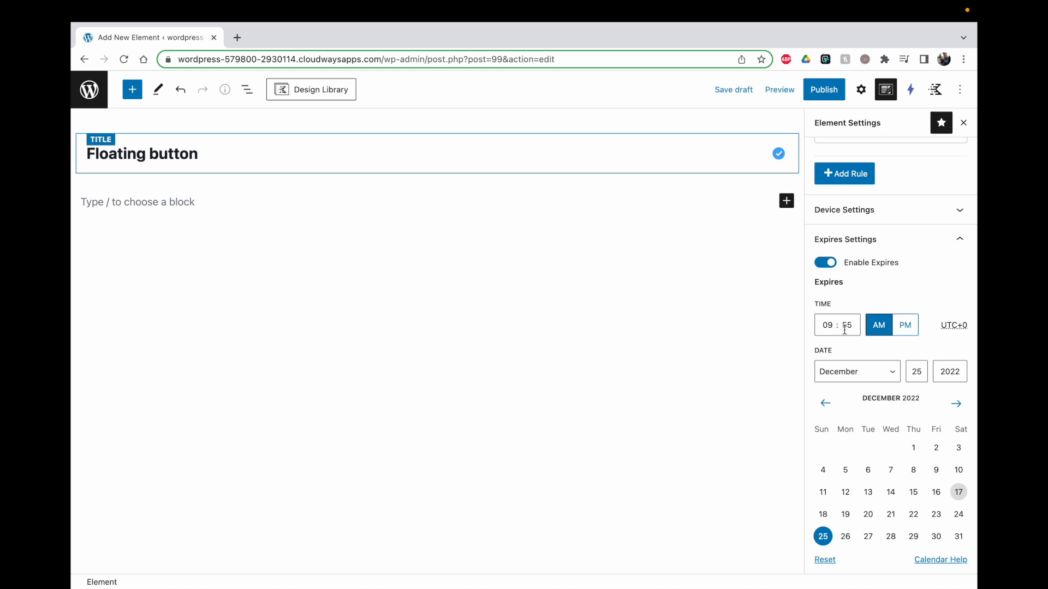
{"action": "left_click", "coordinate": [905, 326]}
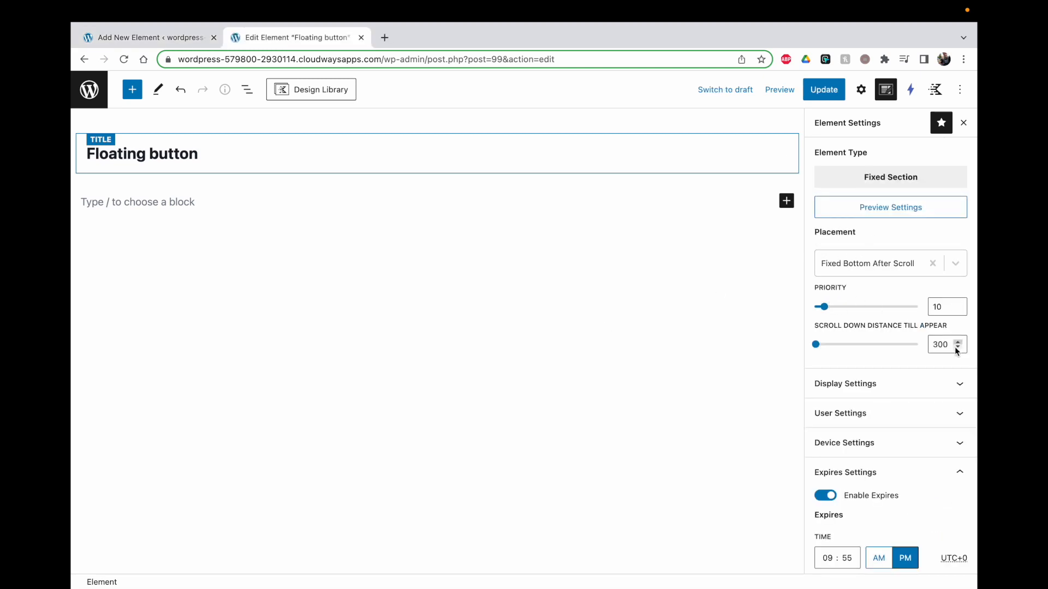
Step: Expand the display, user and device settings to review them, and turn off the element's expiry
{"action": "scroll", "coordinate": [912, 308], "scroll_direction": "down", "scroll_amount": 3}
{"action": "left_click", "coordinate": [907, 293]}
{"action": "scroll", "coordinate": [906, 328], "scroll_direction": "down", "scroll_amount": 3}
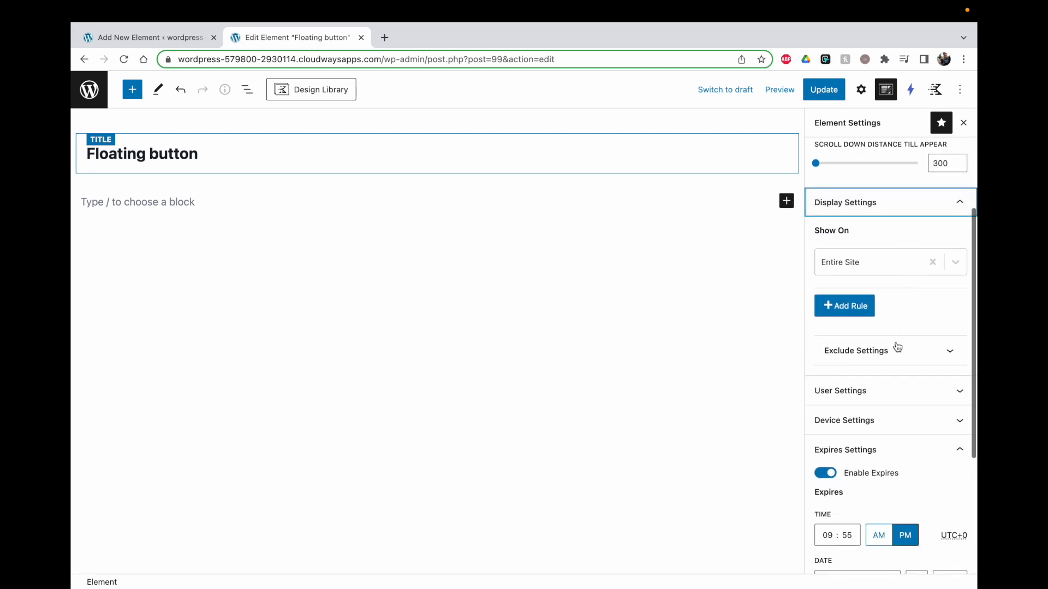
{"action": "left_click", "coordinate": [900, 386]}
{"action": "scroll", "coordinate": [898, 387], "scroll_direction": "down", "scroll_amount": 1}
{"action": "scroll", "coordinate": [898, 388], "scroll_direction": "down", "scroll_amount": 2}
{"action": "left_click", "coordinate": [891, 406]}
{"action": "scroll", "coordinate": [857, 382], "scroll_direction": "down", "scroll_amount": 2}
{"action": "scroll", "coordinate": [883, 357], "scroll_direction": "down", "scroll_amount": 2}
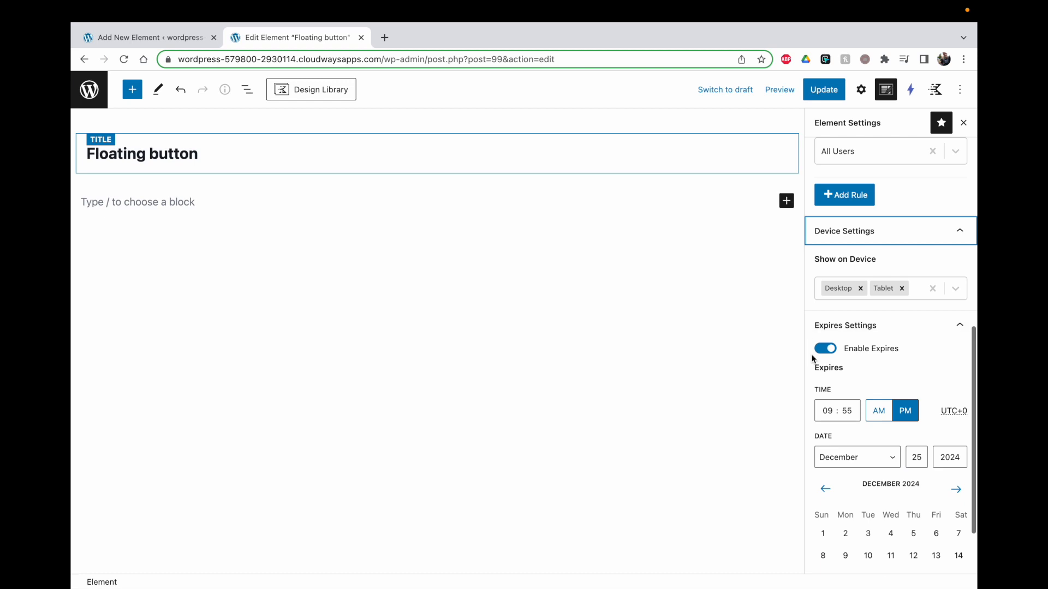
{"action": "left_click", "coordinate": [828, 351]}
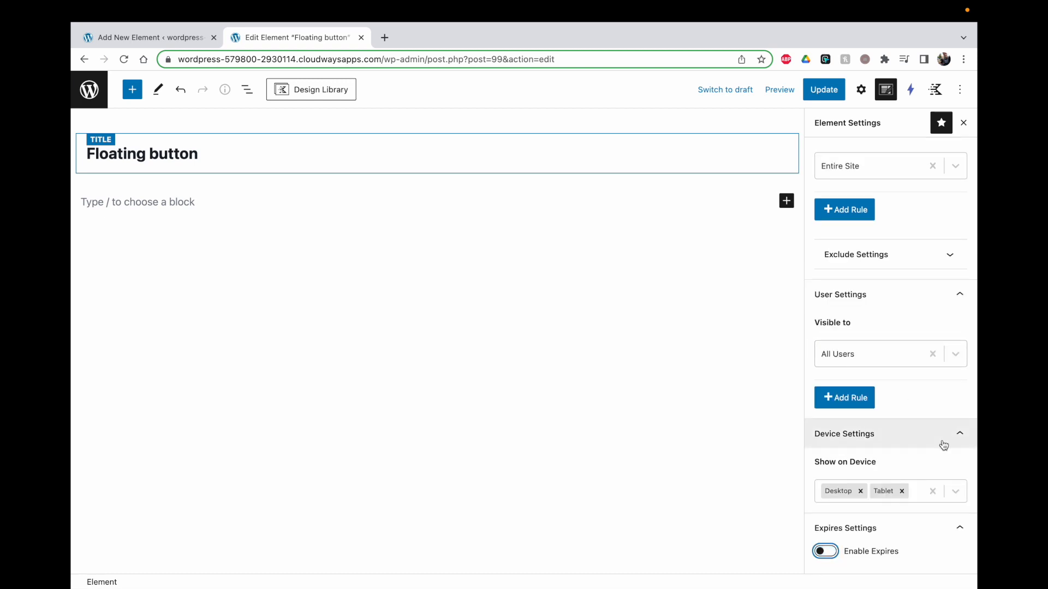
{"action": "scroll", "coordinate": [952, 546], "scroll_direction": "up", "scroll_amount": 2}
{"action": "scroll", "coordinate": [950, 525], "scroll_direction": "up", "scroll_amount": 2}
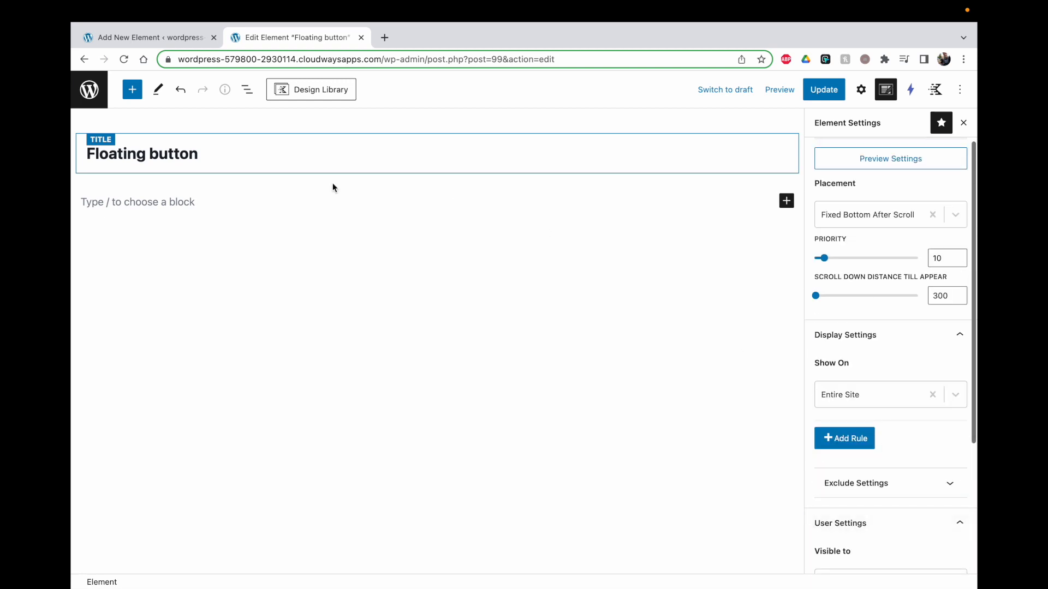
Step: Insert a Modal block into the empty element content and save the element
{"action": "left_click", "coordinate": [212, 204]}
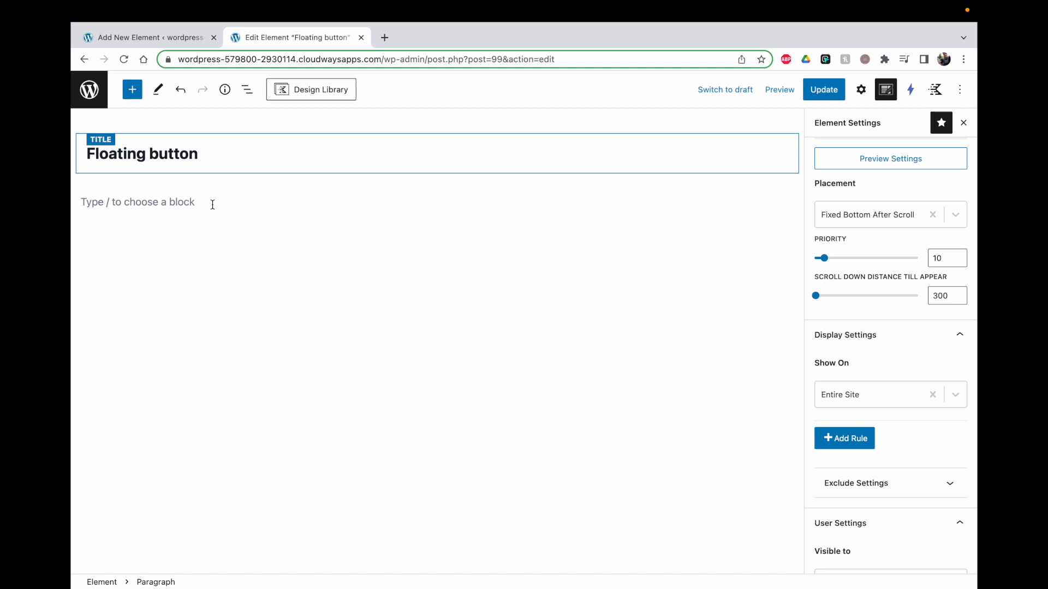
{"action": "type", "text": "/modal"}
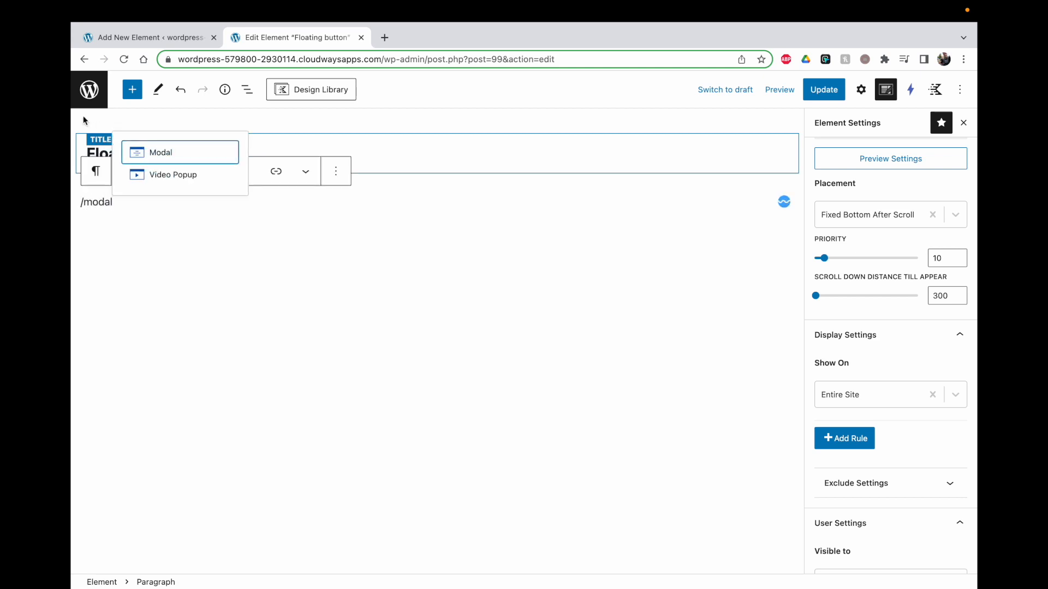
{"action": "left_click", "coordinate": [182, 161]}
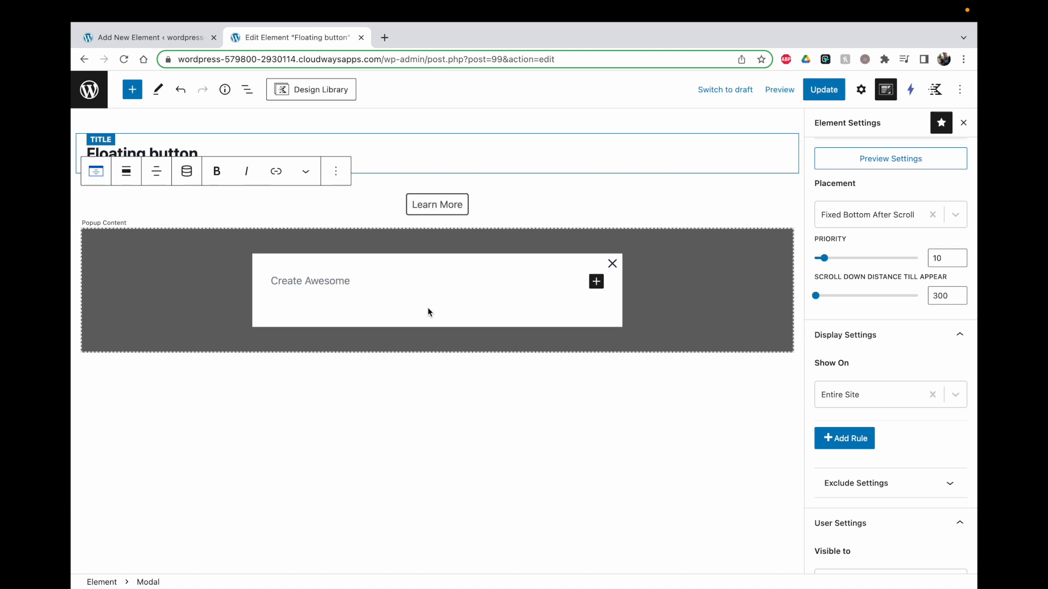
{"action": "key", "text": "super+s"}
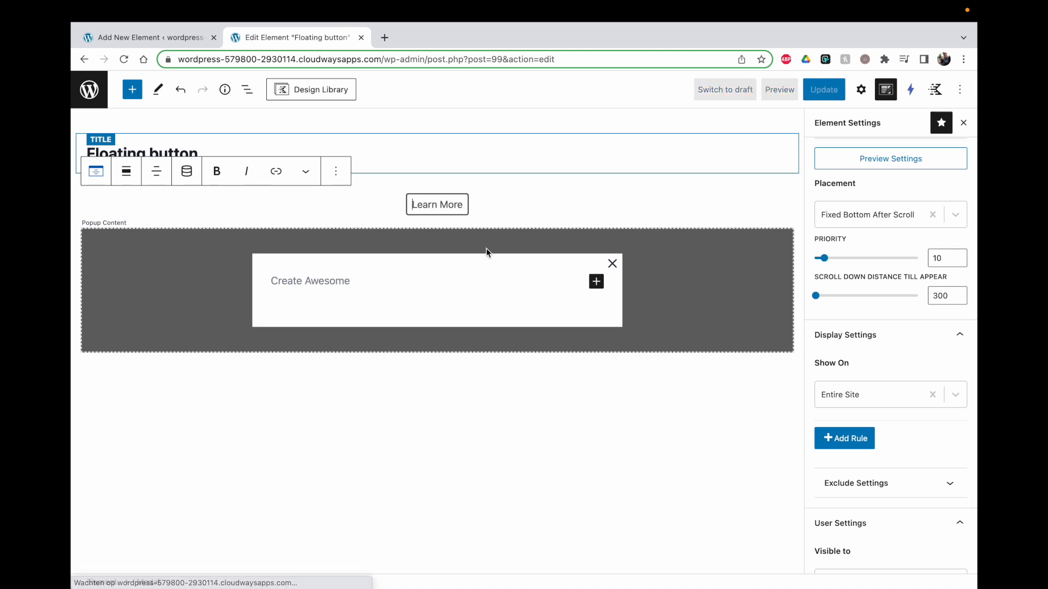
{"action": "left_click", "coordinate": [436, 207]}
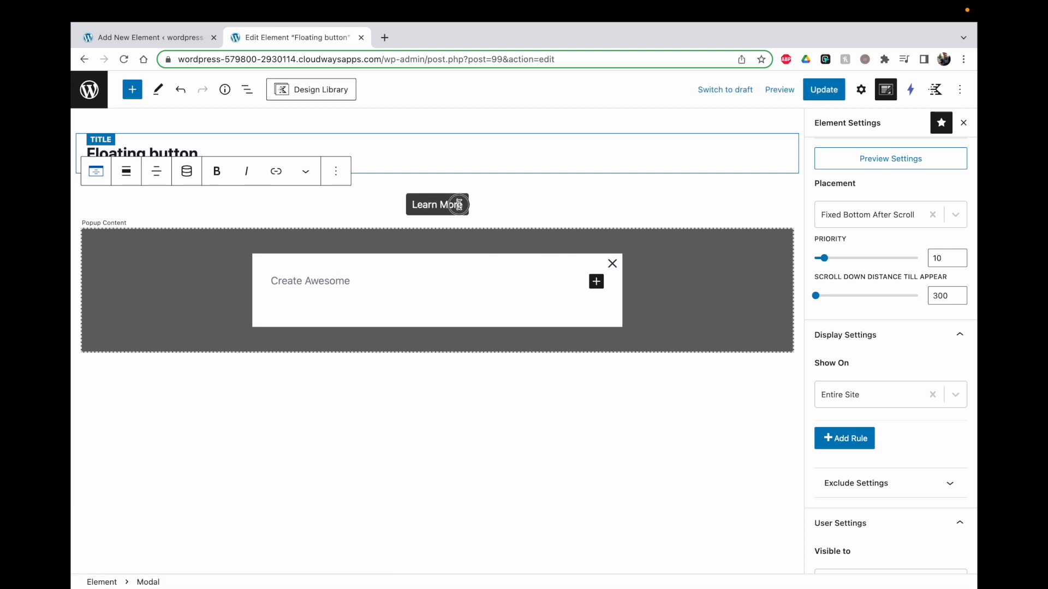
{"action": "left_click", "coordinate": [462, 205]}
{"action": "key", "text": "BackSpace"}
{"action": "key", "text": "BackSpace"}
{"action": "key", "text": "BackSpace"}
{"action": "key", "text": "BackSpace"}
{"action": "key", "text": "BackSpace"}
{"action": "key", "text": "BackSpace"}
{"action": "key", "text": "BackSpace"}
{"action": "key", "text": "BackSpace"}
{"action": "key", "text": "BackSpace"}
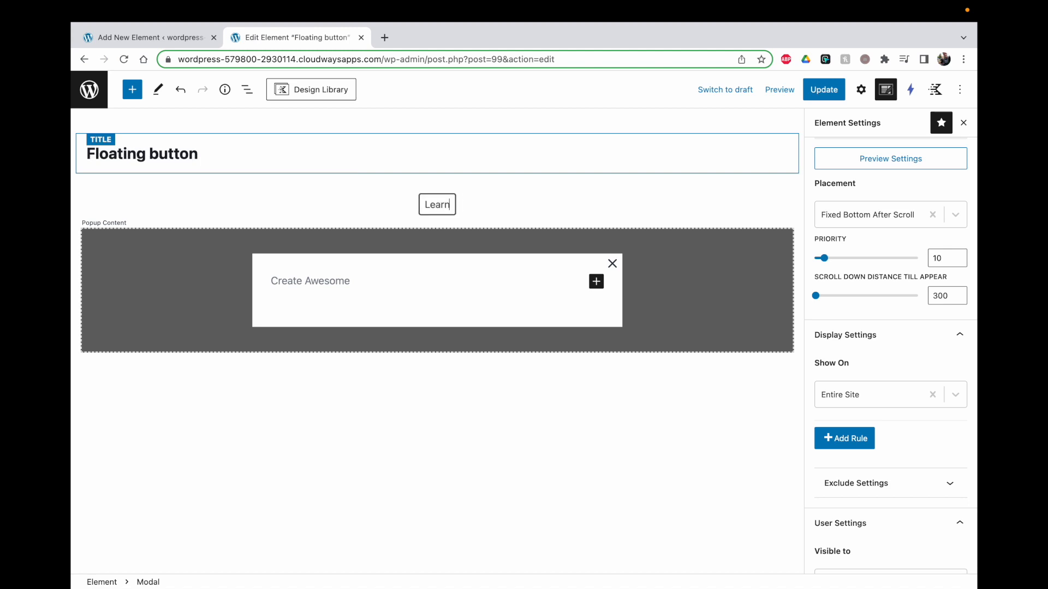
{"action": "key", "text": "super+z"}
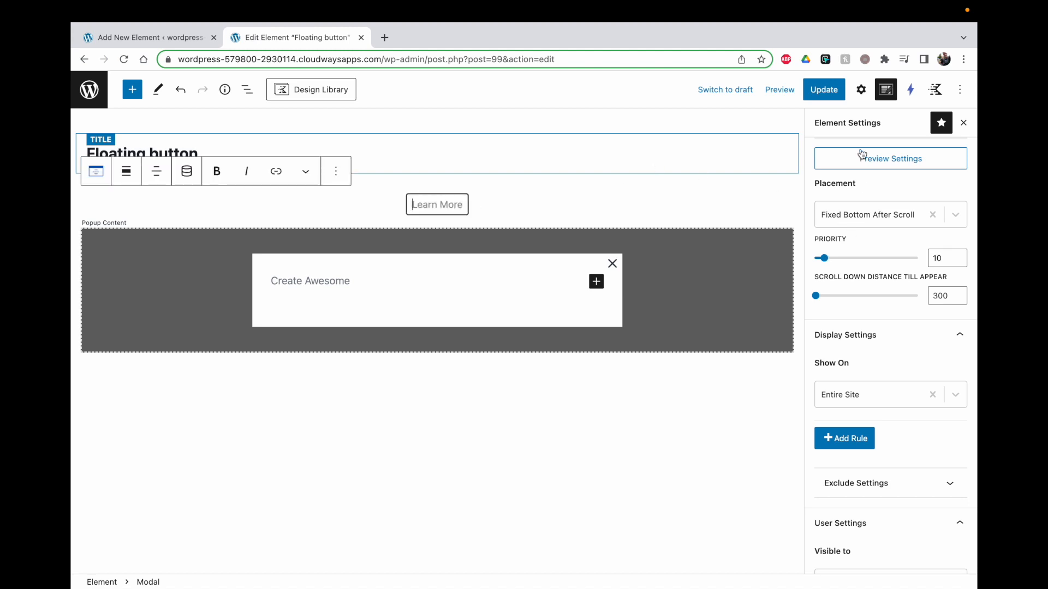
Step: Open the Modal block's link settings and switch Show Link off and back on
{"action": "left_click", "coordinate": [862, 97]}
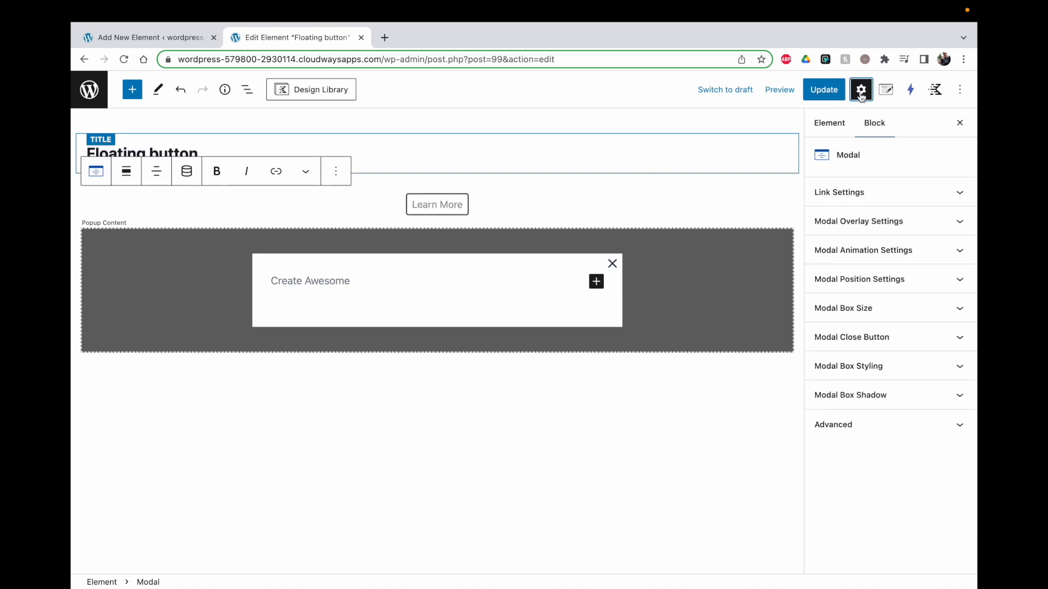
{"action": "left_click", "coordinate": [850, 194]}
{"action": "left_click", "coordinate": [825, 181]}
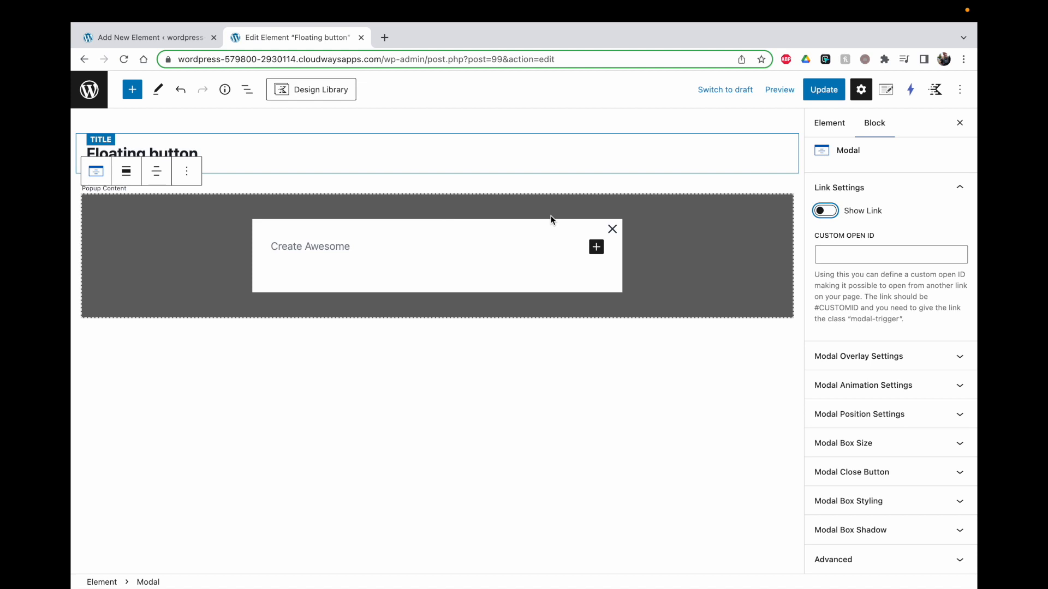
{"action": "left_click", "coordinate": [850, 255]}
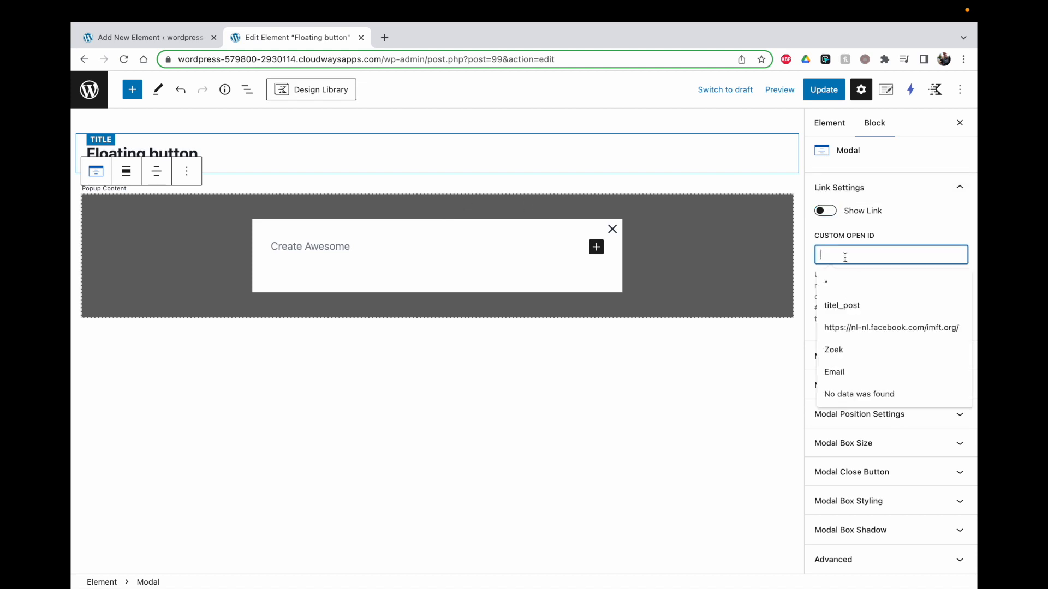
{"action": "left_click", "coordinate": [902, 243]}
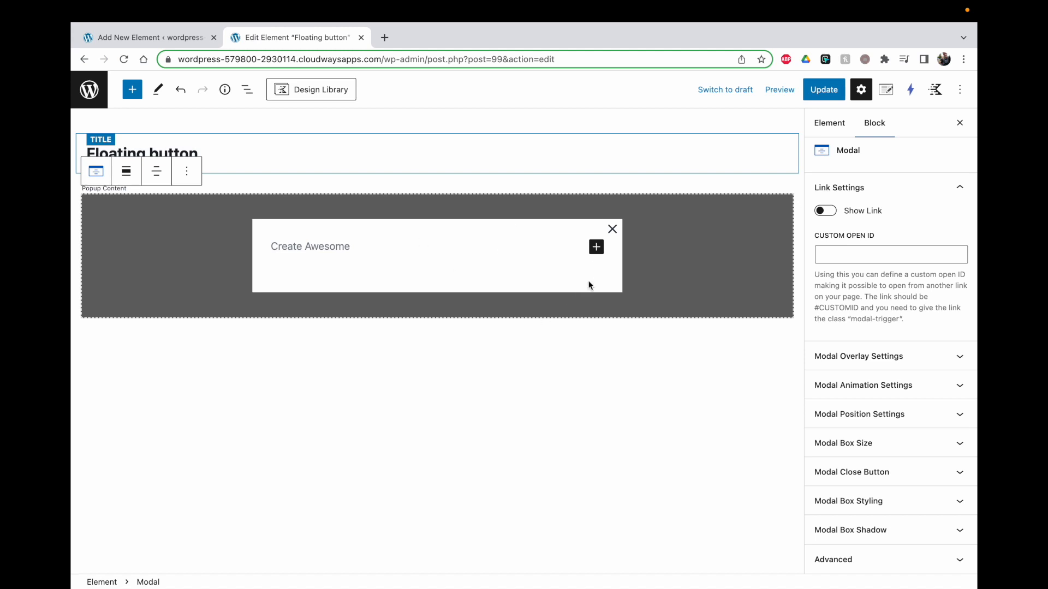
{"action": "left_click", "coordinate": [825, 211]}
Step: Set the modal link's text color to the palette's first blue and its background to the palette's white
{"action": "scroll", "coordinate": [901, 287], "scroll_direction": "down", "scroll_amount": 1}
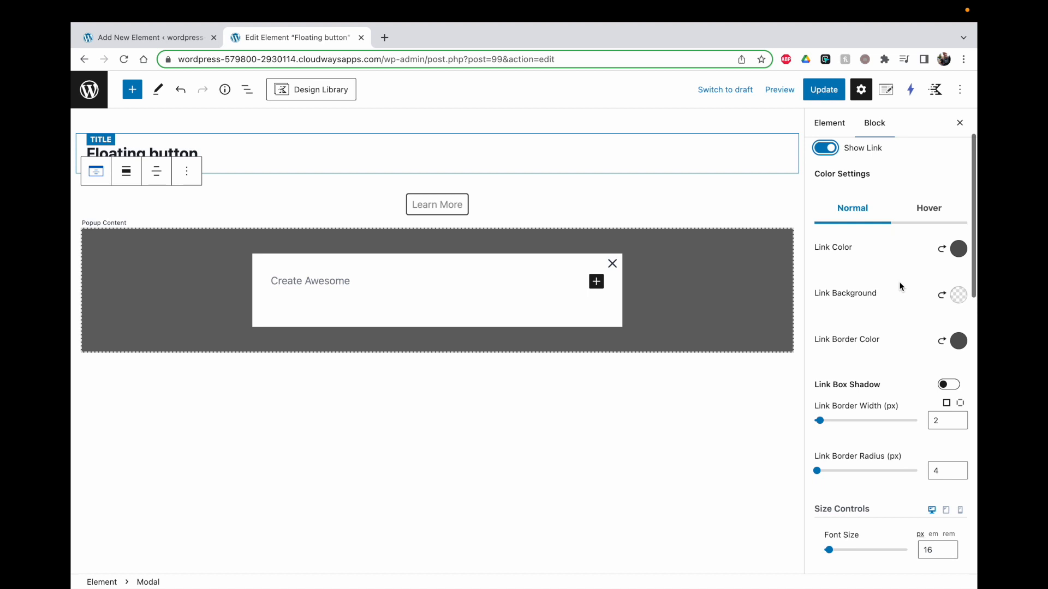
{"action": "left_click", "coordinate": [956, 248]}
{"action": "left_click", "coordinate": [785, 436]}
{"action": "left_click", "coordinate": [884, 251]}
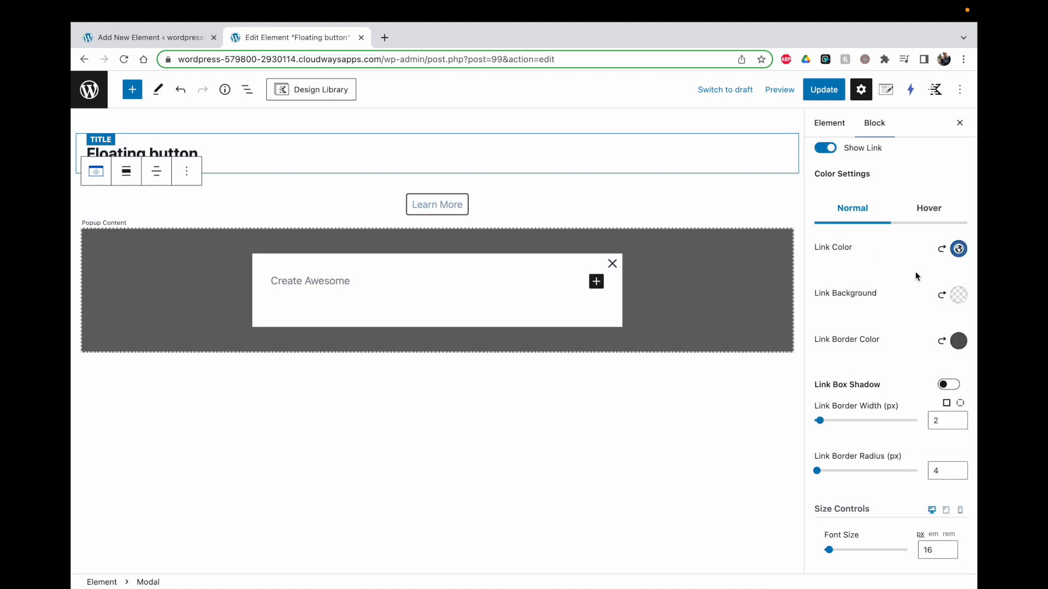
{"action": "left_click", "coordinate": [958, 295]}
{"action": "left_click", "coordinate": [943, 269]}
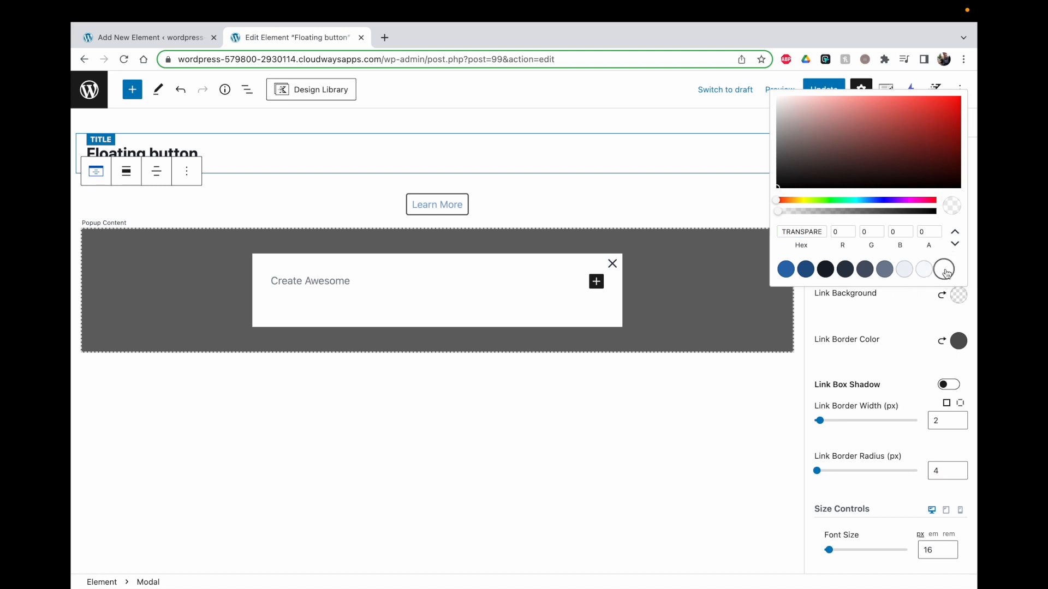
Step: Clear the modal link's border color and replace it with the light palette color F7FAFC
{"action": "left_click", "coordinate": [943, 344]}
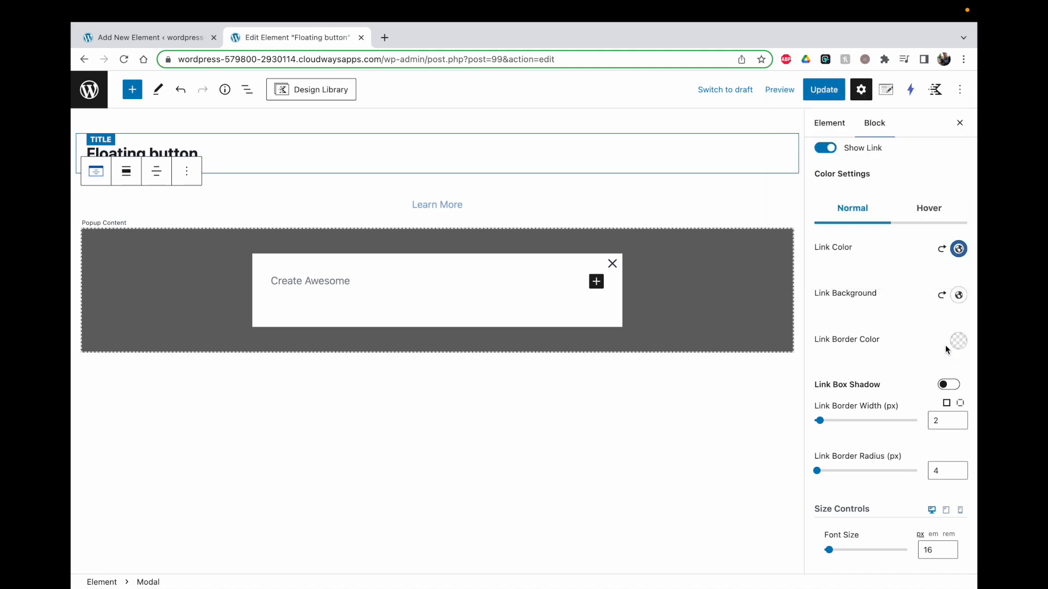
{"action": "scroll", "coordinate": [914, 345], "scroll_direction": "down", "scroll_amount": 1}
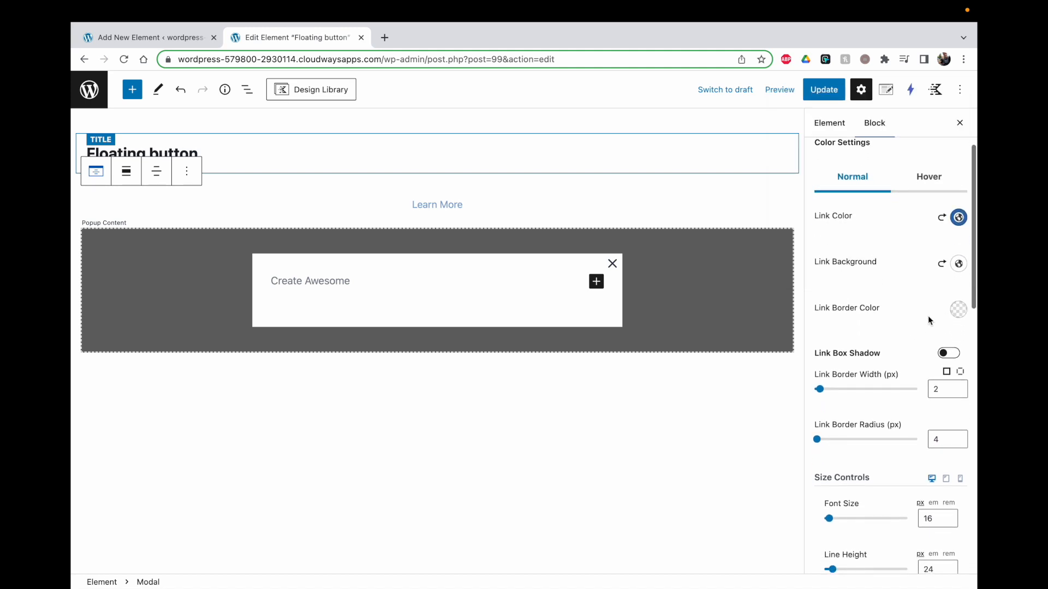
{"action": "left_click", "coordinate": [959, 309]}
{"action": "left_click", "coordinate": [925, 283]}
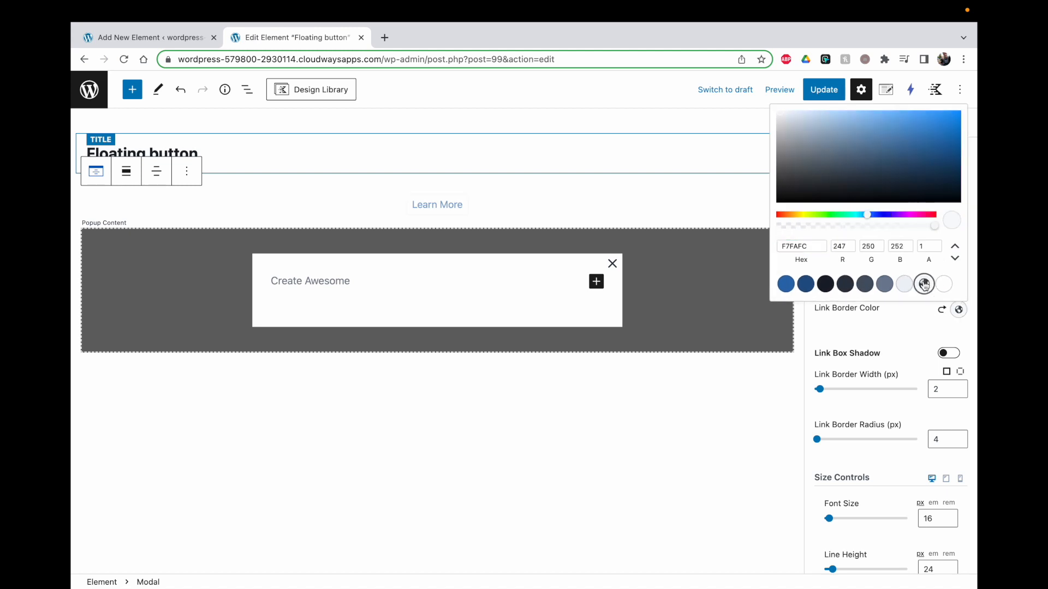
Step: Enable the box shadow on the modal link
{"action": "scroll", "coordinate": [910, 325], "scroll_direction": "down", "scroll_amount": 2}
{"action": "scroll", "coordinate": [922, 356], "scroll_direction": "down", "scroll_amount": 1}
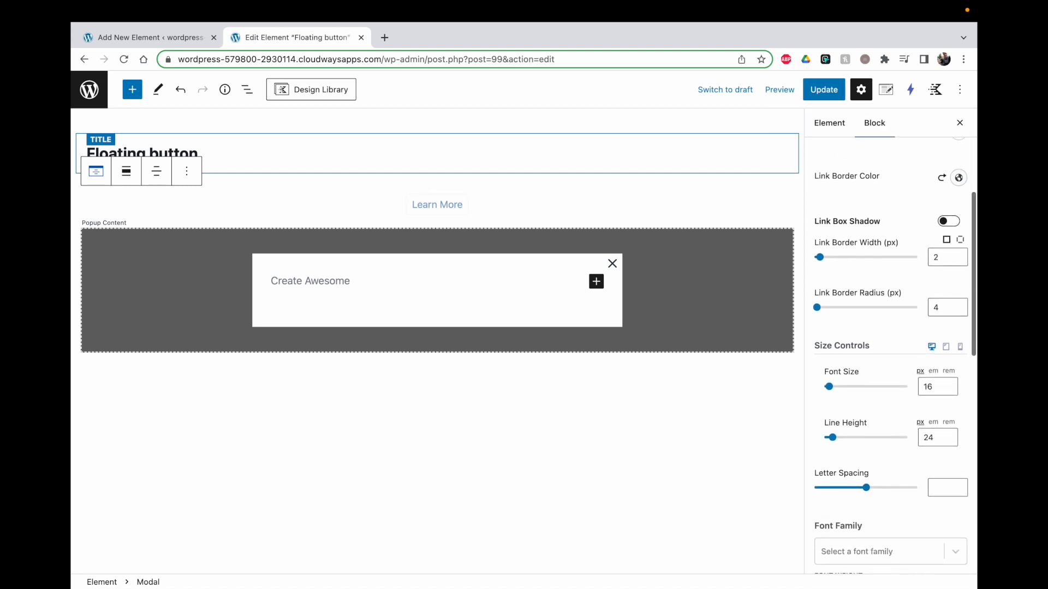
{"action": "left_click", "coordinate": [949, 221]}
Step: Set the modal link's border width to 1 px and slightly increase its border radius
{"action": "scroll", "coordinate": [899, 276], "scroll_direction": "down", "scroll_amount": 3}
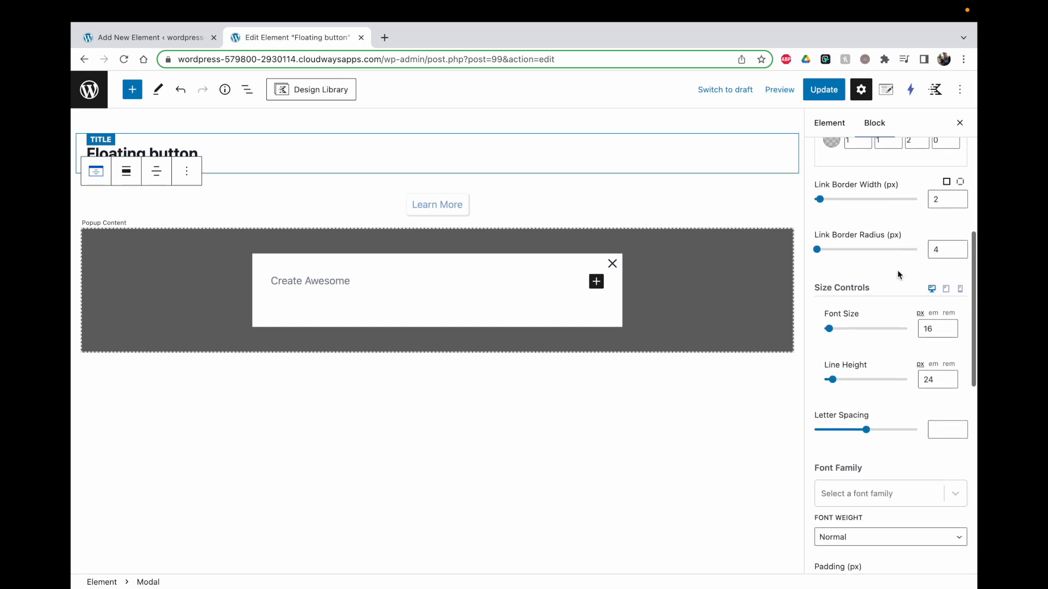
{"action": "left_click", "coordinate": [958, 202]}
{"action": "scroll", "coordinate": [931, 231], "scroll_direction": "down", "scroll_amount": 1}
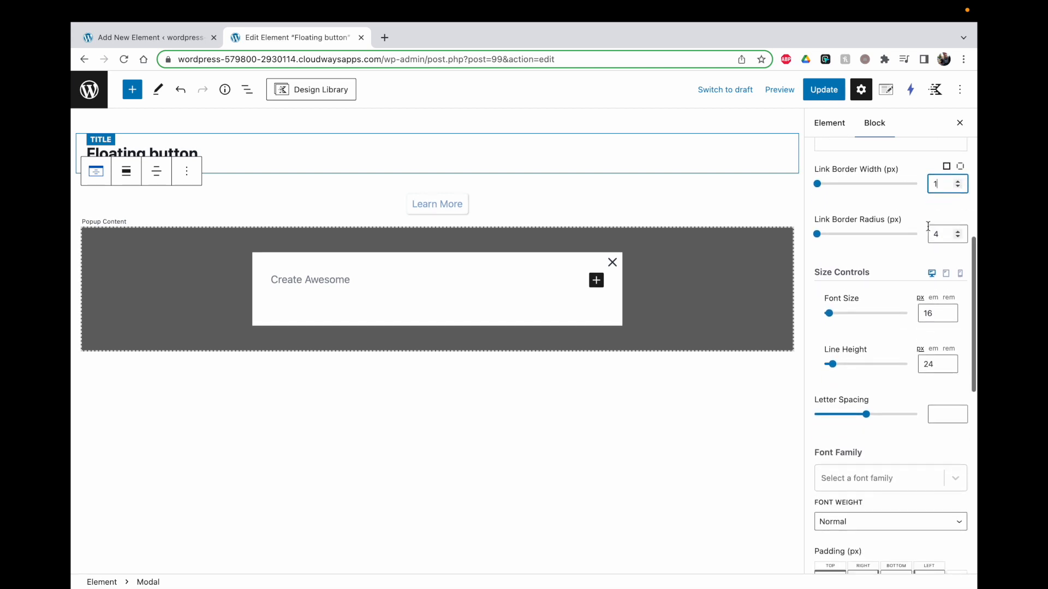
{"action": "left_click", "coordinate": [957, 231]}
{"action": "left_click", "coordinate": [958, 233]}
{"action": "left_click", "coordinate": [901, 252]}
Step: Browse the first few pages of available icons for the modal link, returning to page 1
{"action": "scroll", "coordinate": [877, 266], "scroll_direction": "down", "scroll_amount": 4}
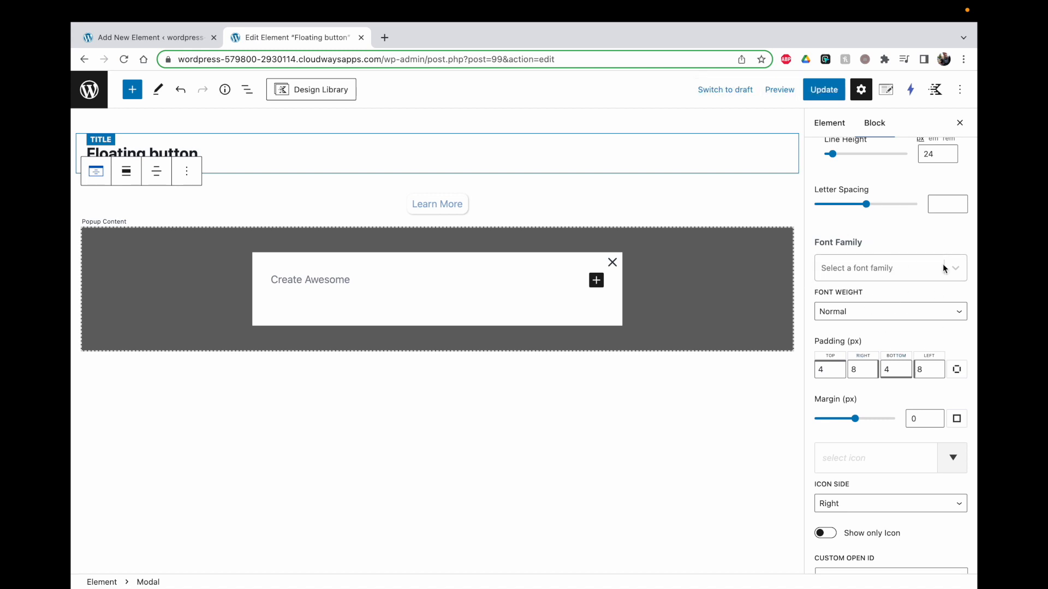
{"action": "scroll", "coordinate": [941, 263], "scroll_direction": "down", "scroll_amount": 2}
{"action": "scroll", "coordinate": [910, 339], "scroll_direction": "down", "scroll_amount": 2}
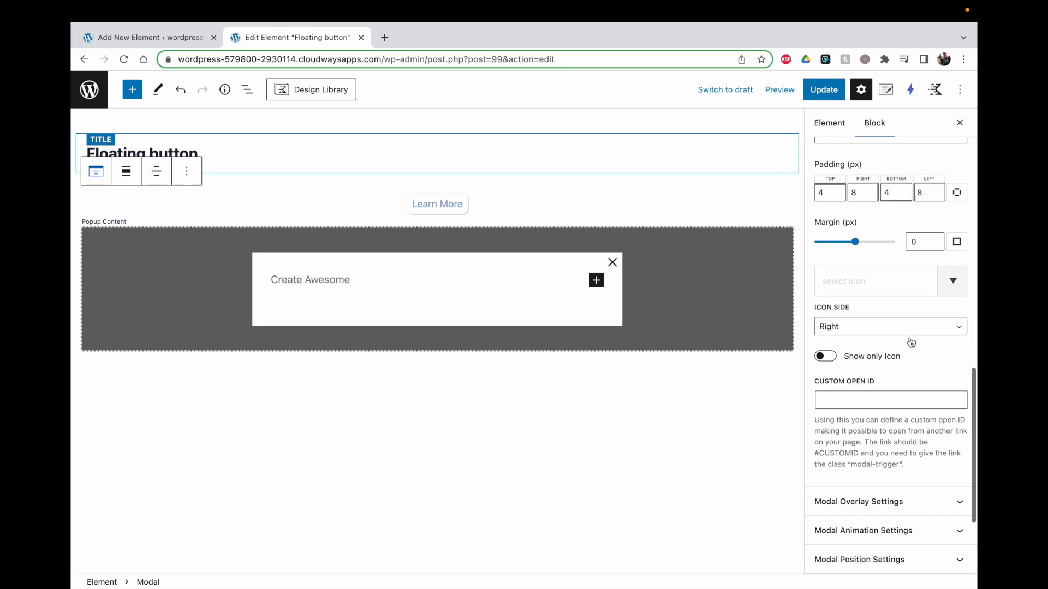
{"action": "left_click", "coordinate": [894, 252]}
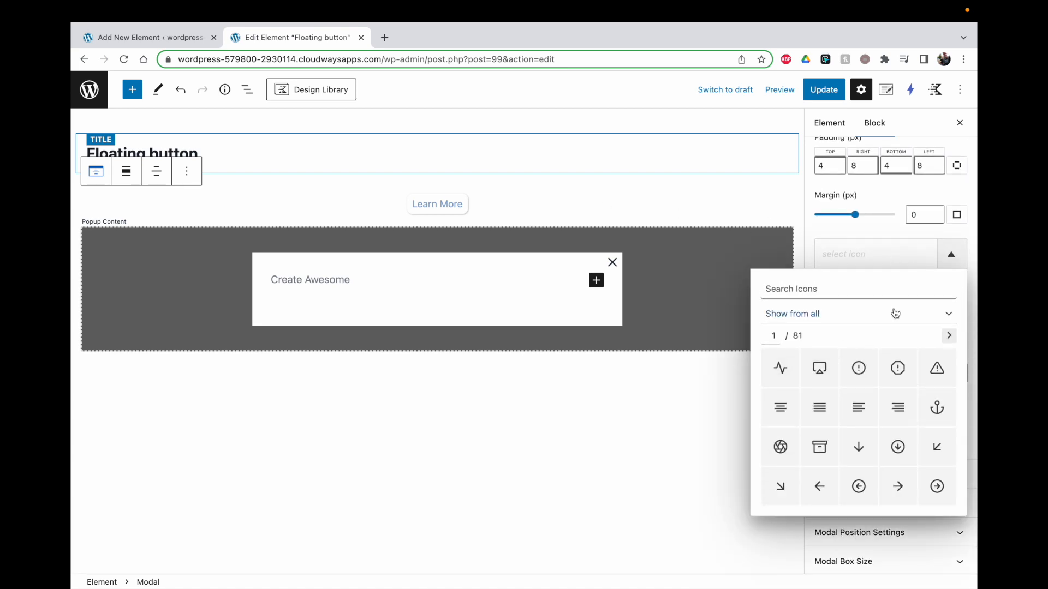
{"action": "left_click", "coordinate": [950, 334]}
{"action": "left_click", "coordinate": [950, 335]}
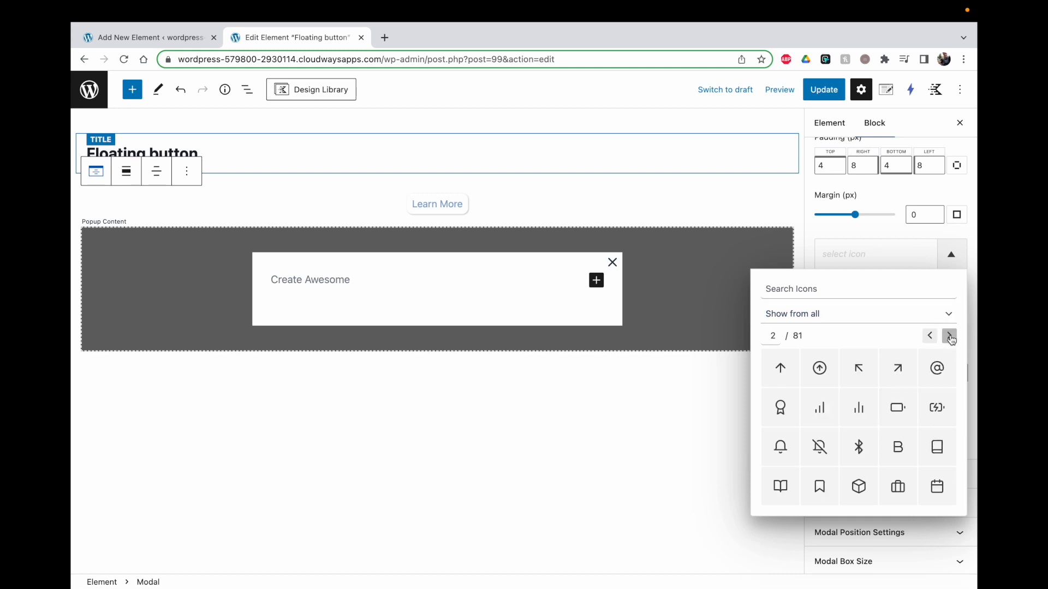
{"action": "left_click", "coordinate": [950, 336]}
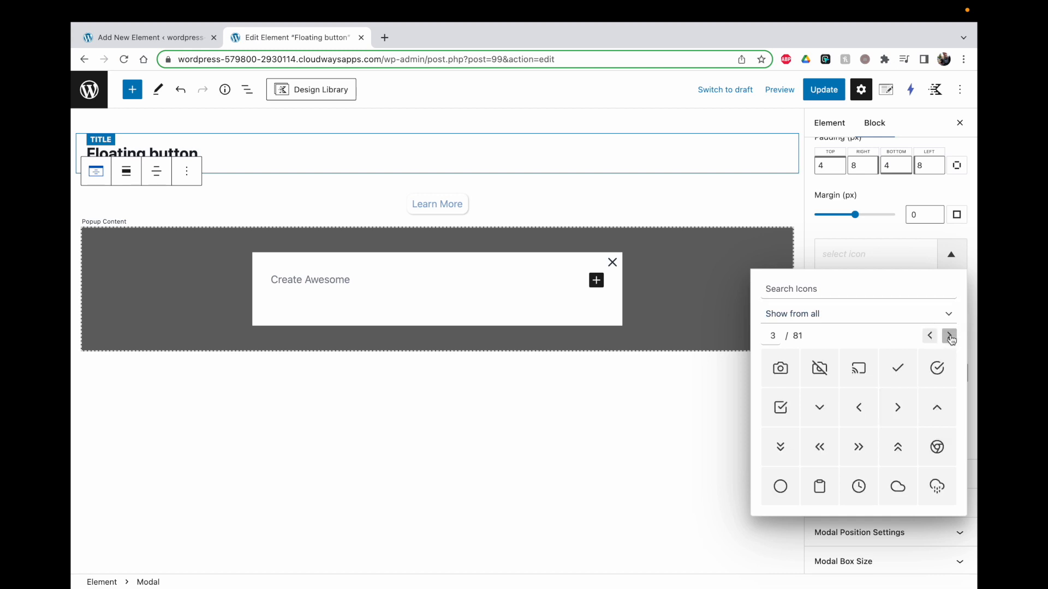
{"action": "left_click", "coordinate": [950, 336]}
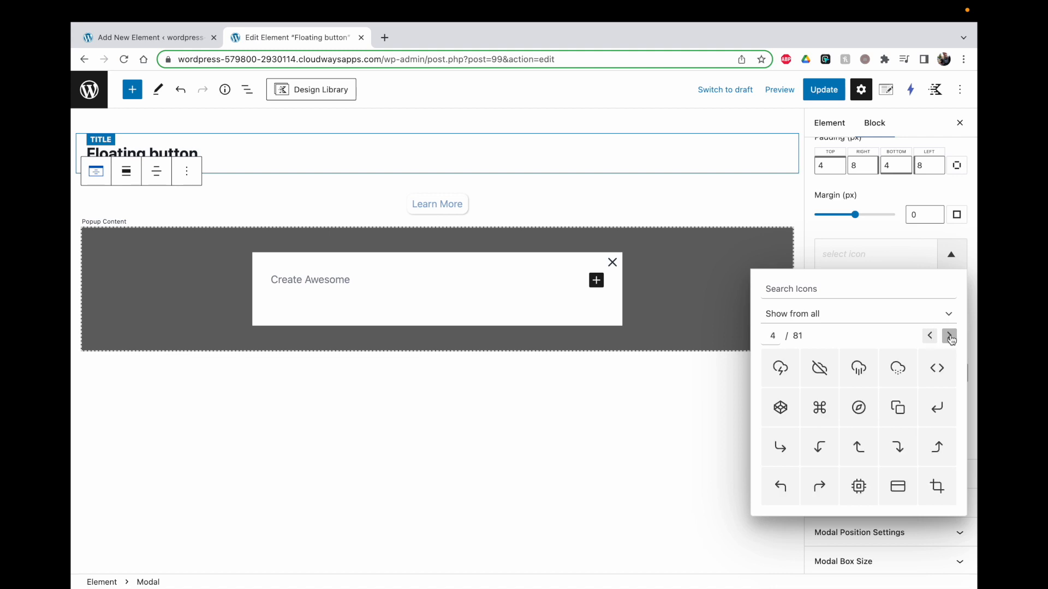
{"action": "left_click", "coordinate": [950, 336]}
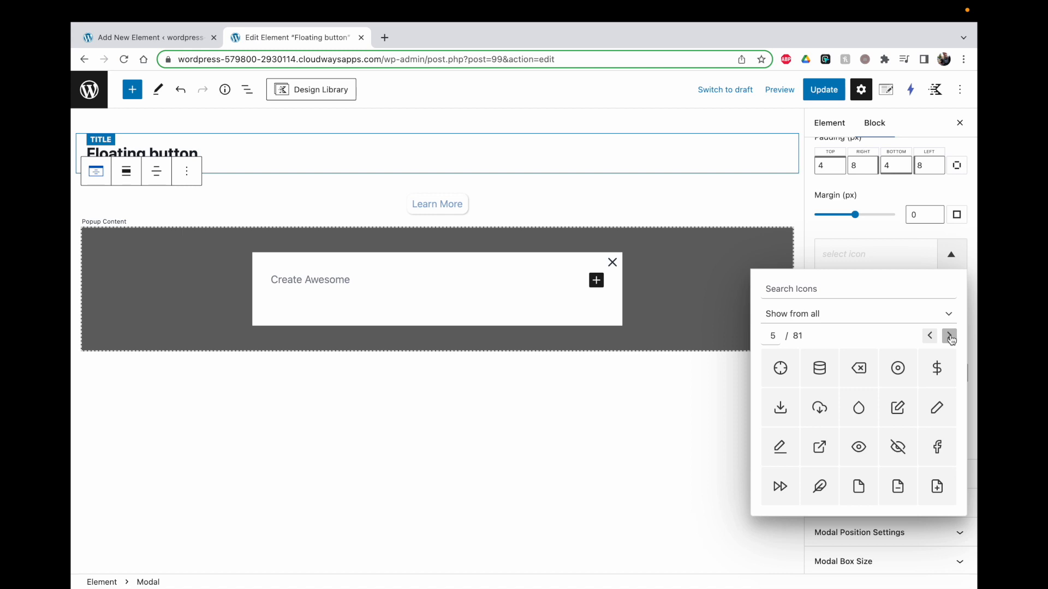
{"action": "left_click", "coordinate": [950, 336]}
{"action": "left_click", "coordinate": [929, 336]}
{"action": "left_click", "coordinate": [929, 337]}
{"action": "left_click", "coordinate": [929, 336]}
{"action": "left_click", "coordinate": [929, 337]}
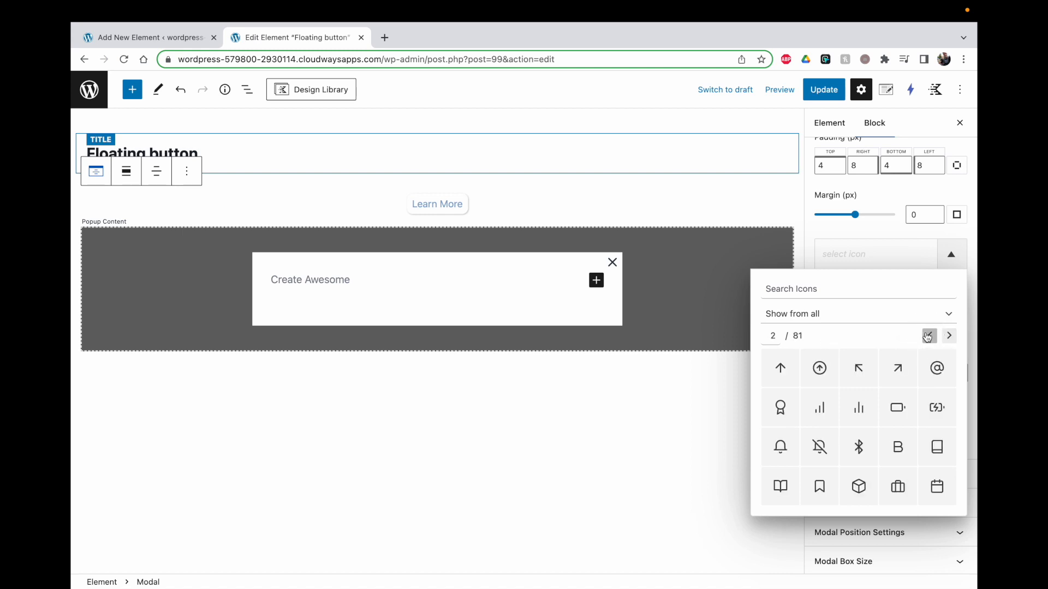
{"action": "left_click", "coordinate": [927, 336]}
Step: Give the modal link the circled exclamation mark icon and enable Show only Icon
{"action": "left_click", "coordinate": [950, 254]}
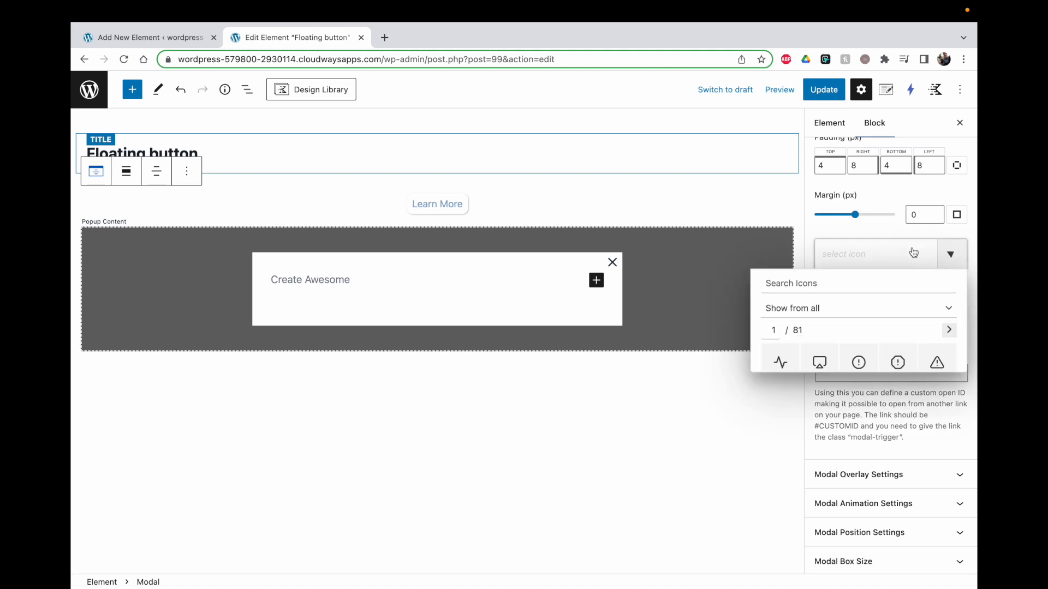
{"action": "left_click", "coordinate": [858, 368]}
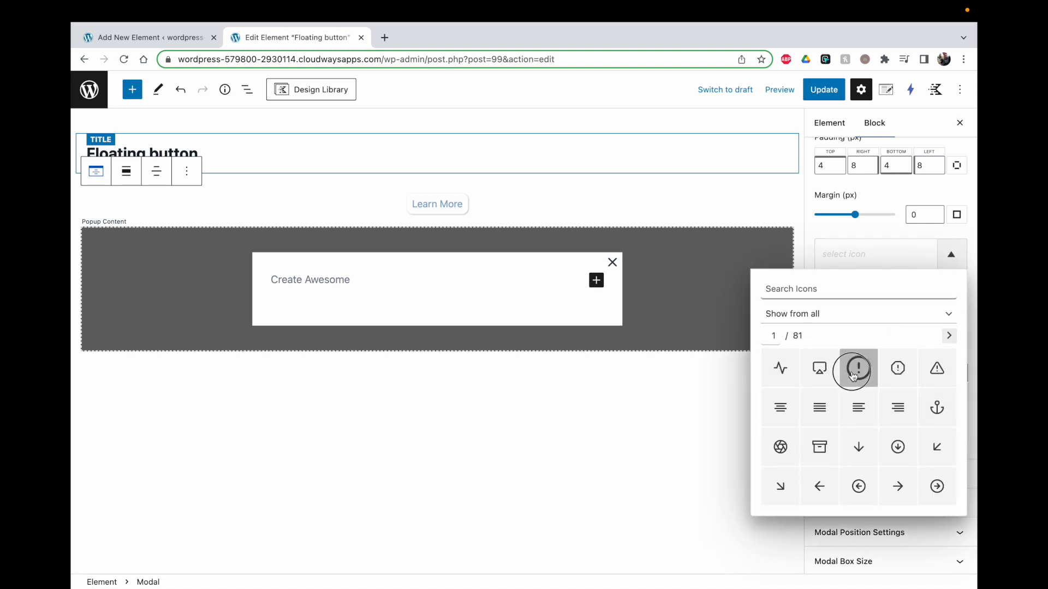
{"action": "left_click", "coordinate": [855, 231]}
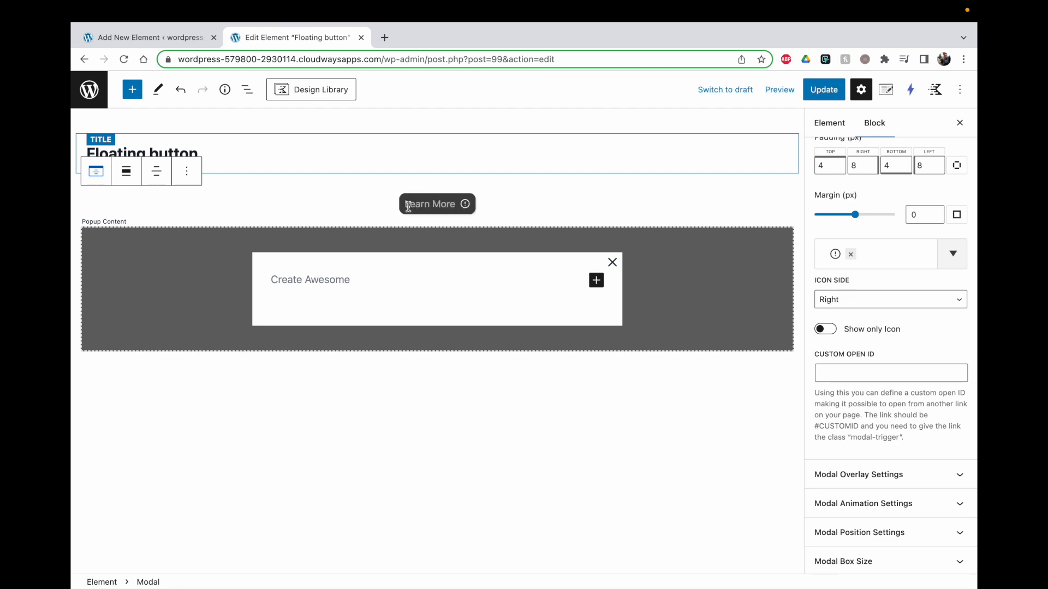
{"action": "left_click", "coordinate": [446, 205]}
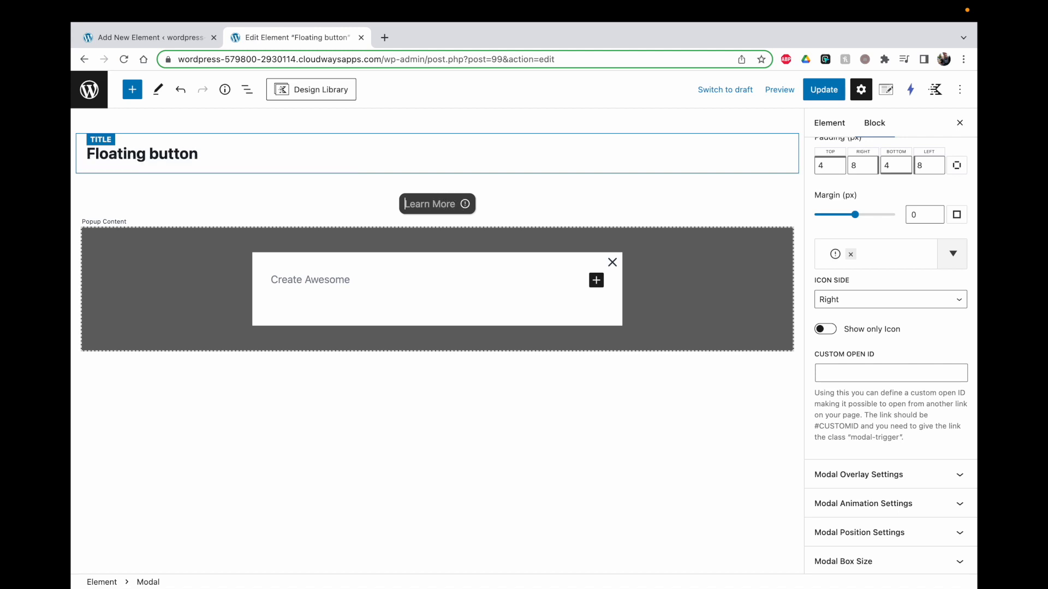
{"action": "left_click", "coordinate": [426, 205]}
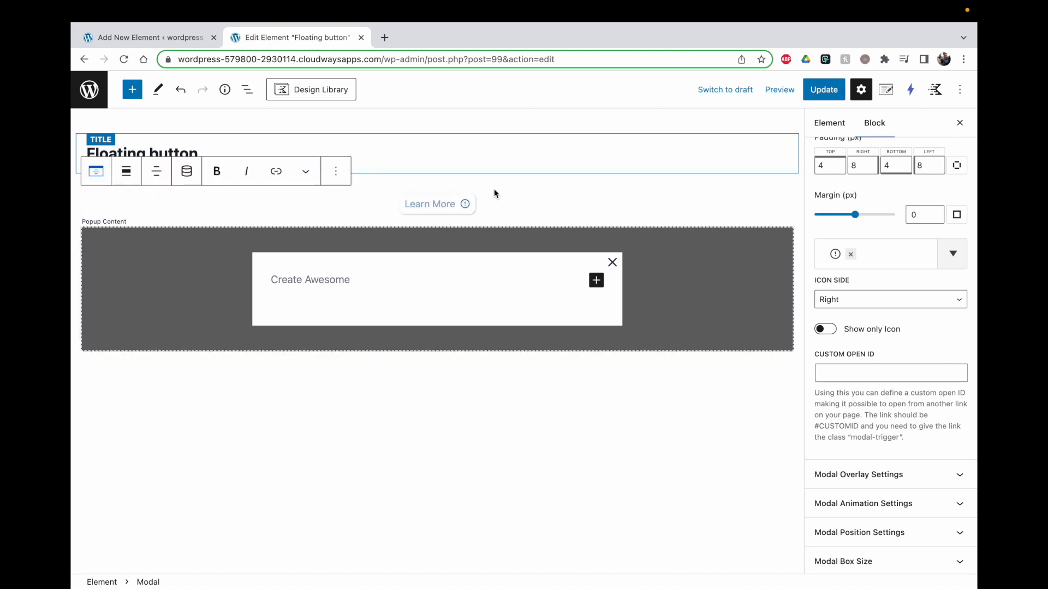
{"action": "left_click", "coordinate": [826, 329]}
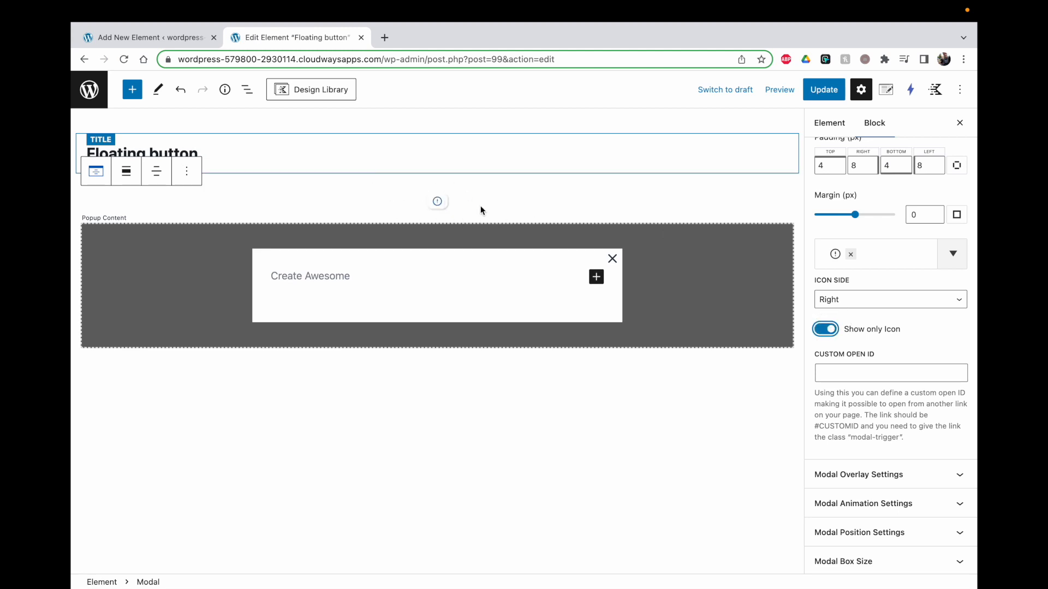
Step: Set the modal's overlay background color to the palette blue 2B6CB0
{"action": "scroll", "coordinate": [860, 299], "scroll_direction": "down", "scroll_amount": 3}
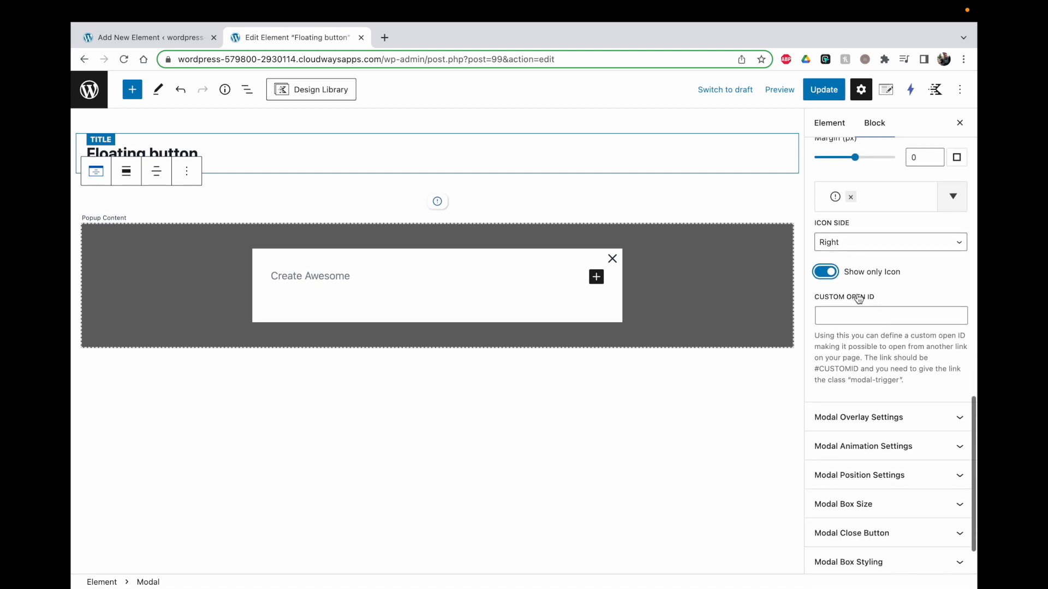
{"action": "left_click", "coordinate": [856, 350]}
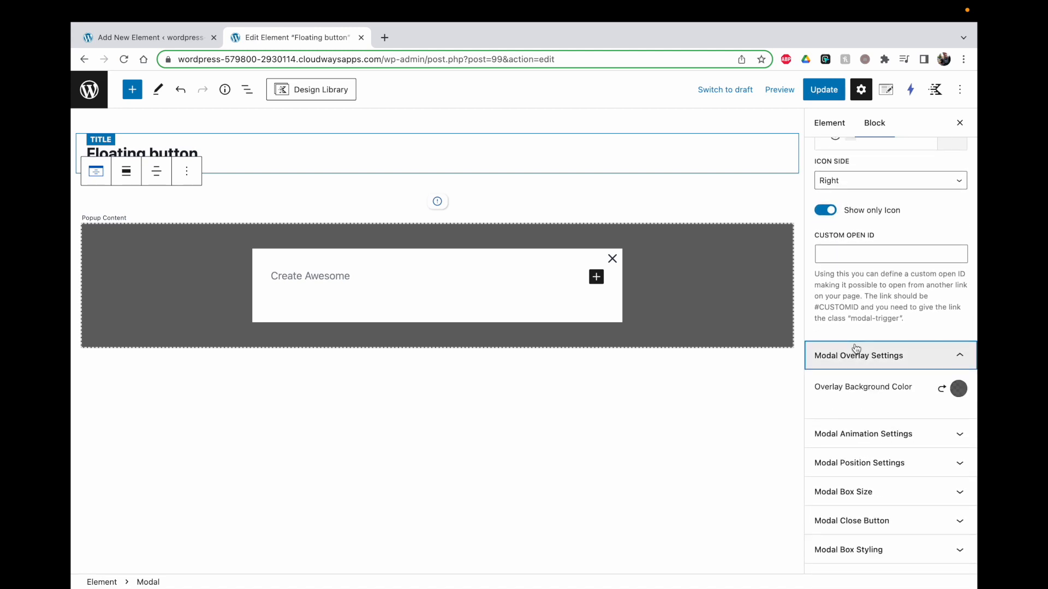
{"action": "scroll", "coordinate": [856, 350], "scroll_direction": "down", "scroll_amount": 1}
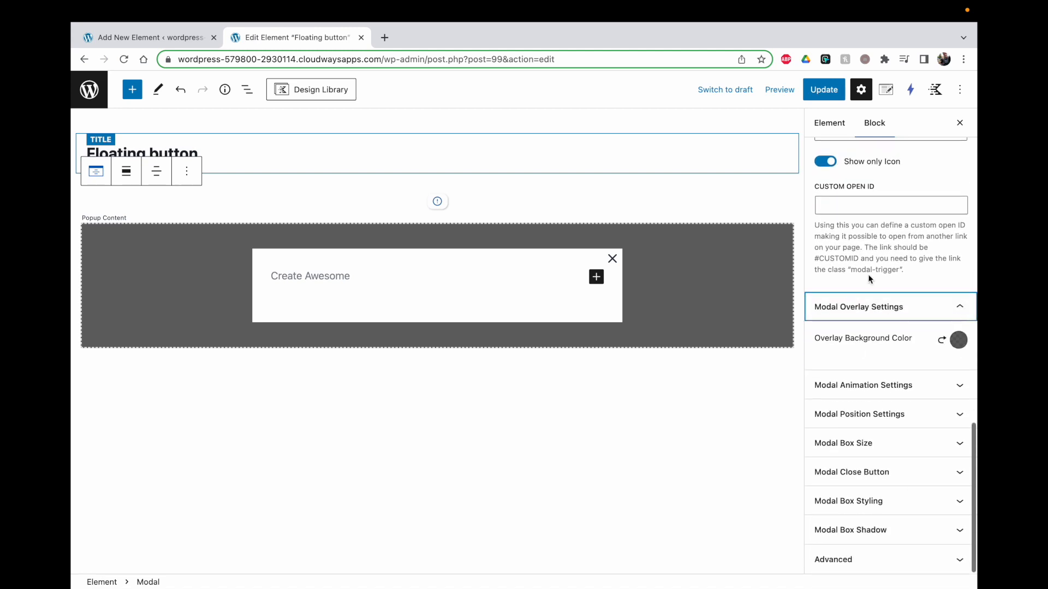
{"action": "left_click", "coordinate": [958, 341]}
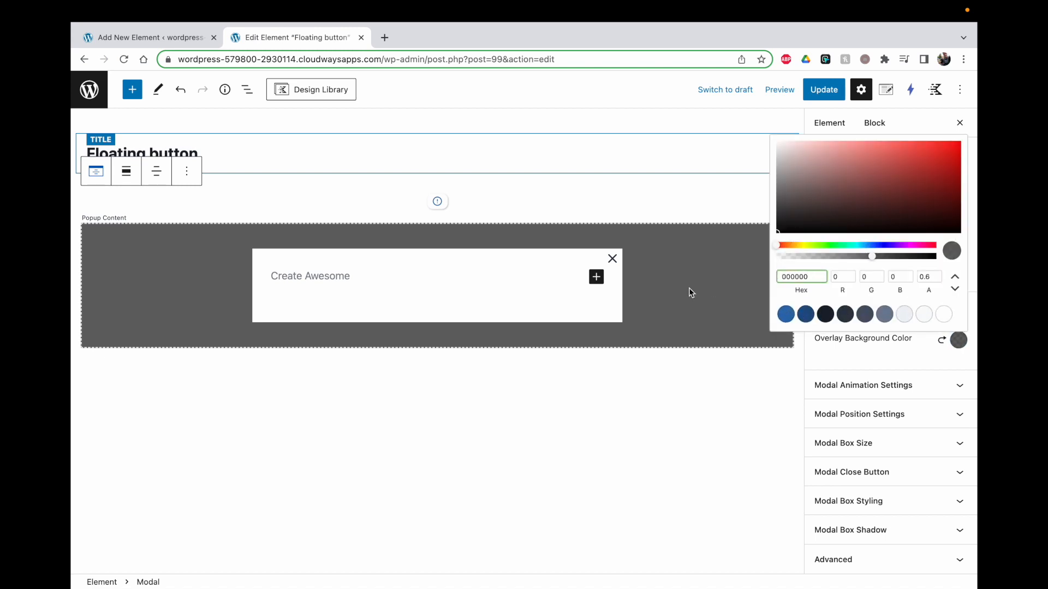
{"action": "left_click", "coordinate": [786, 314]}
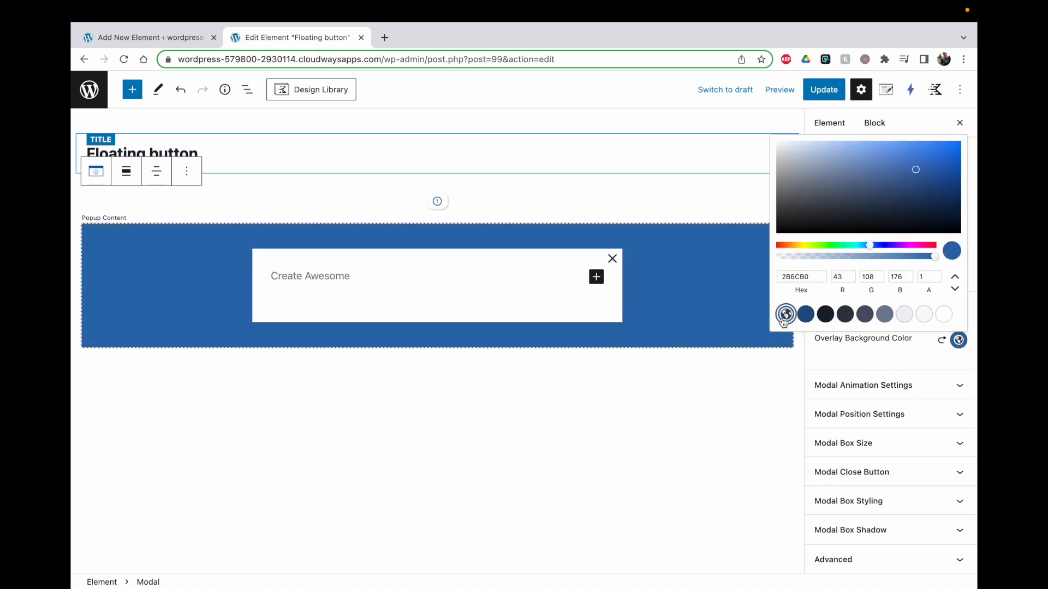
Step: Set the modal's open animation to Fade In and keep Fade Out as its close animation
{"action": "left_click", "coordinate": [868, 360]}
{"action": "left_click", "coordinate": [866, 384]}
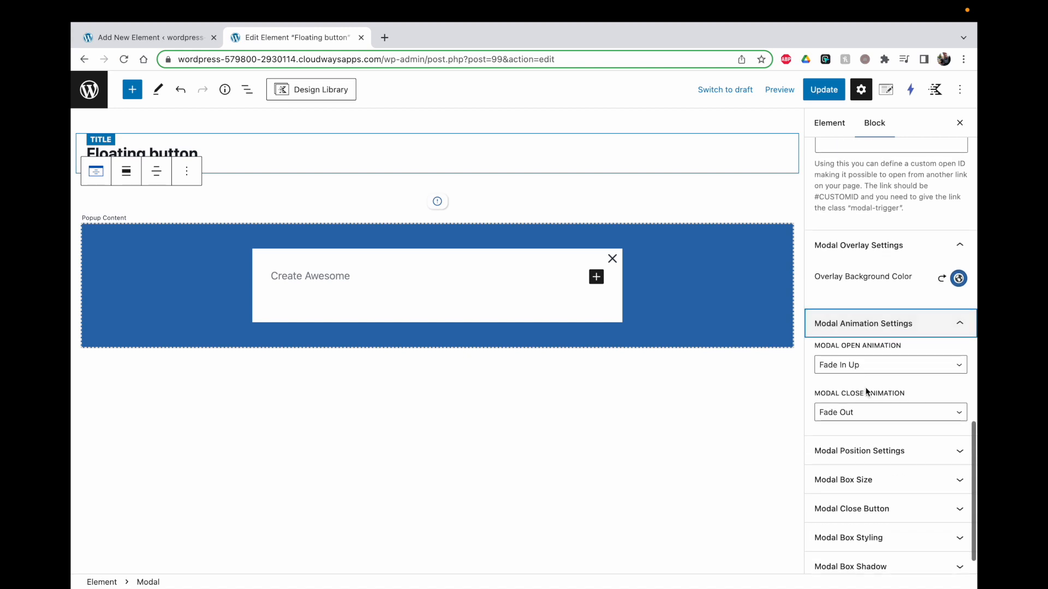
{"action": "left_click", "coordinate": [887, 364]}
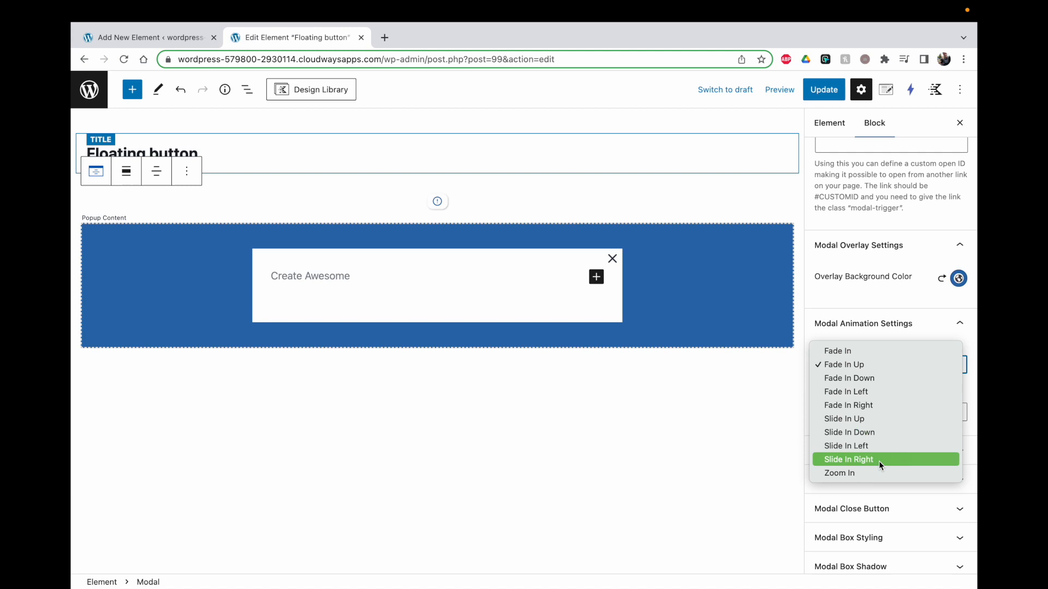
{"action": "left_click", "coordinate": [843, 349]}
{"action": "left_click", "coordinate": [861, 412]}
{"action": "left_click", "coordinate": [860, 417]}
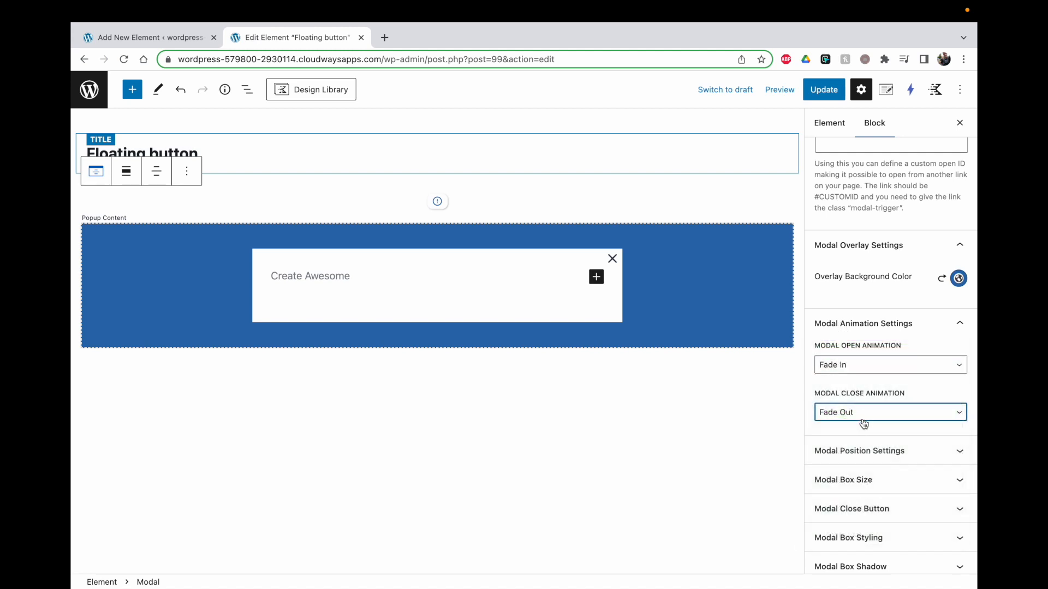
Step: In the modal position settings, keep the box aligned Center horizontally and Middle vertically
{"action": "scroll", "coordinate": [867, 422], "scroll_direction": "down", "scroll_amount": 1}
{"action": "left_click", "coordinate": [859, 418]}
{"action": "scroll", "coordinate": [851, 382], "scroll_direction": "down", "scroll_amount": 2}
{"action": "left_click", "coordinate": [847, 358]}
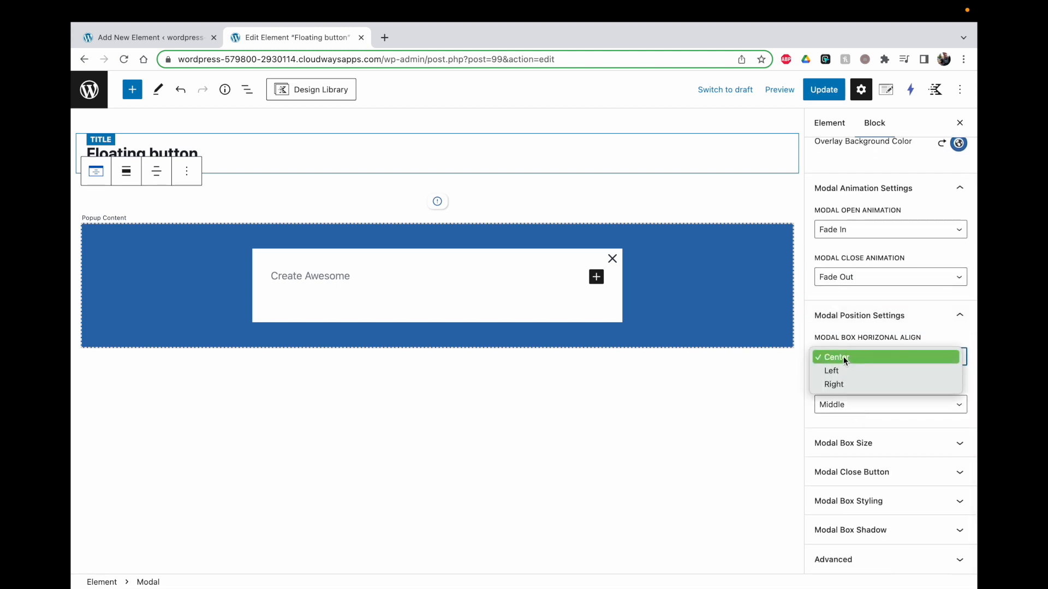
{"action": "left_click", "coordinate": [843, 355]}
{"action": "left_click", "coordinate": [855, 408]}
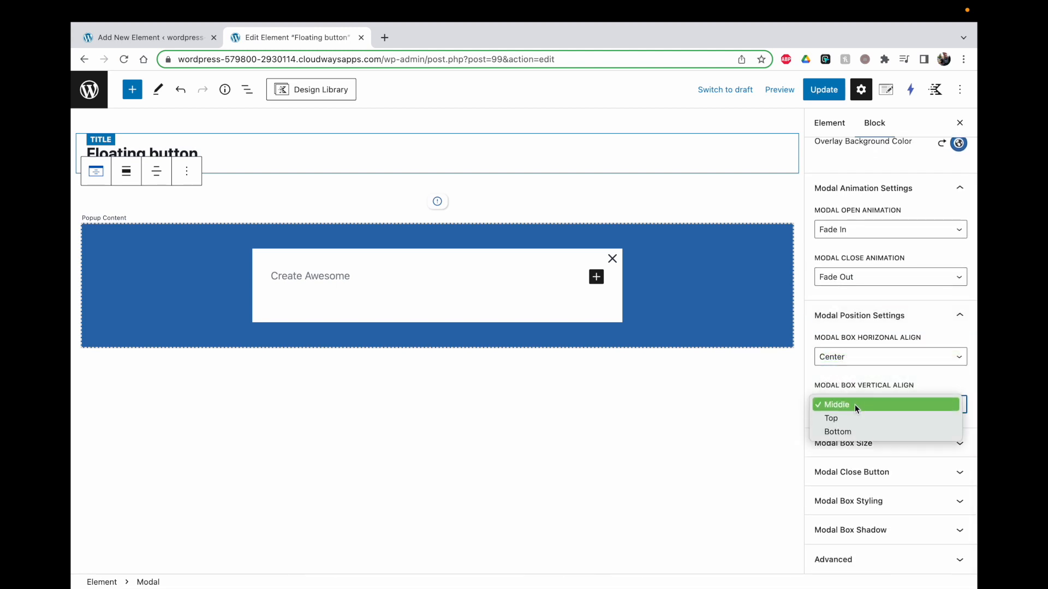
{"action": "left_click", "coordinate": [854, 406]}
Step: Set the modal box height to Fixed Minimum Height
{"action": "left_click", "coordinate": [861, 442]}
{"action": "scroll", "coordinate": [862, 441], "scroll_direction": "down", "scroll_amount": 3}
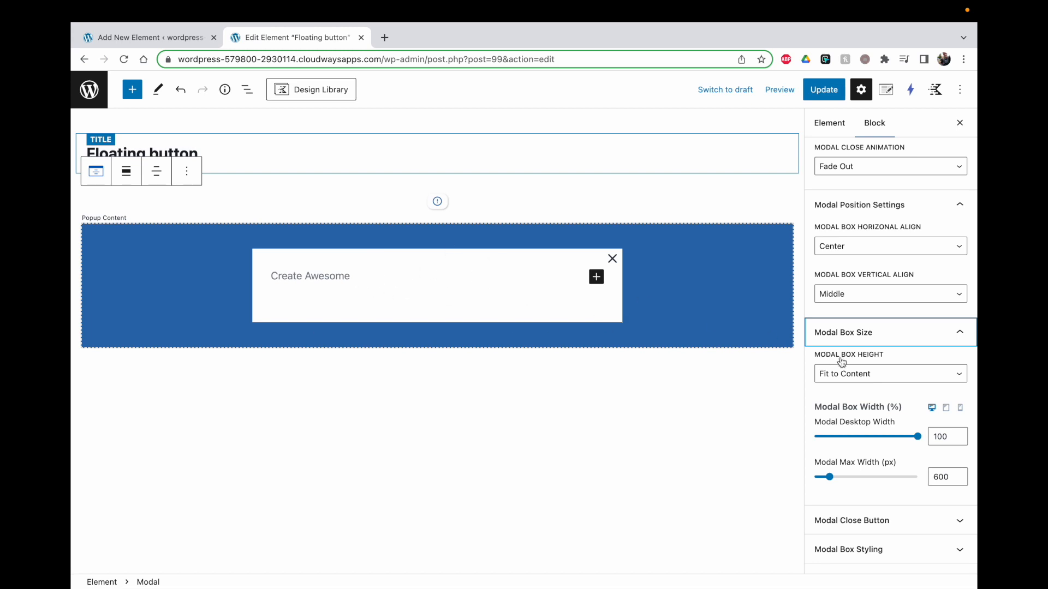
{"action": "left_click", "coordinate": [849, 374]}
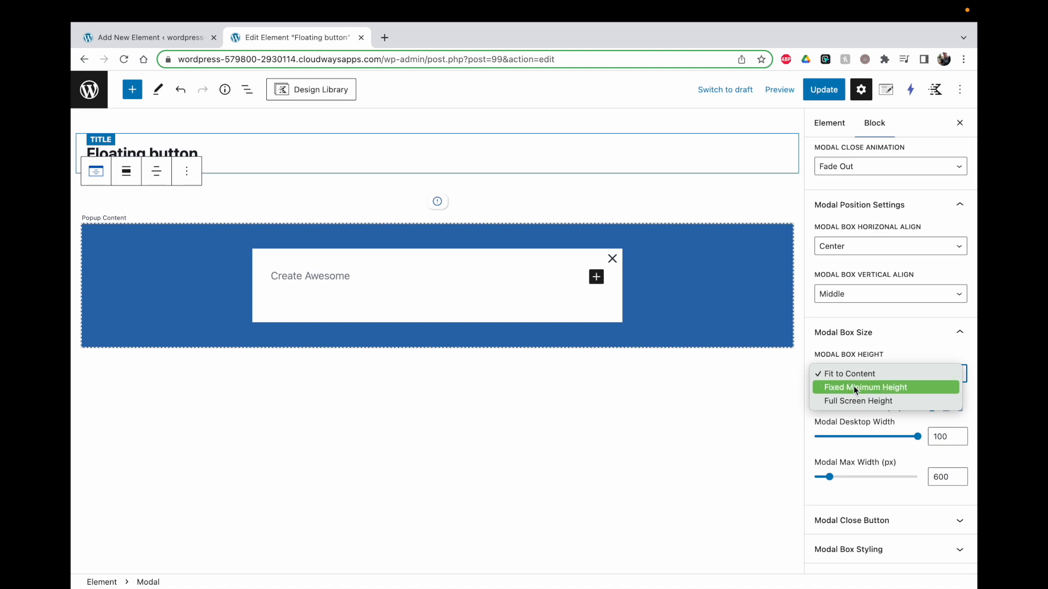
{"action": "left_click", "coordinate": [865, 389]}
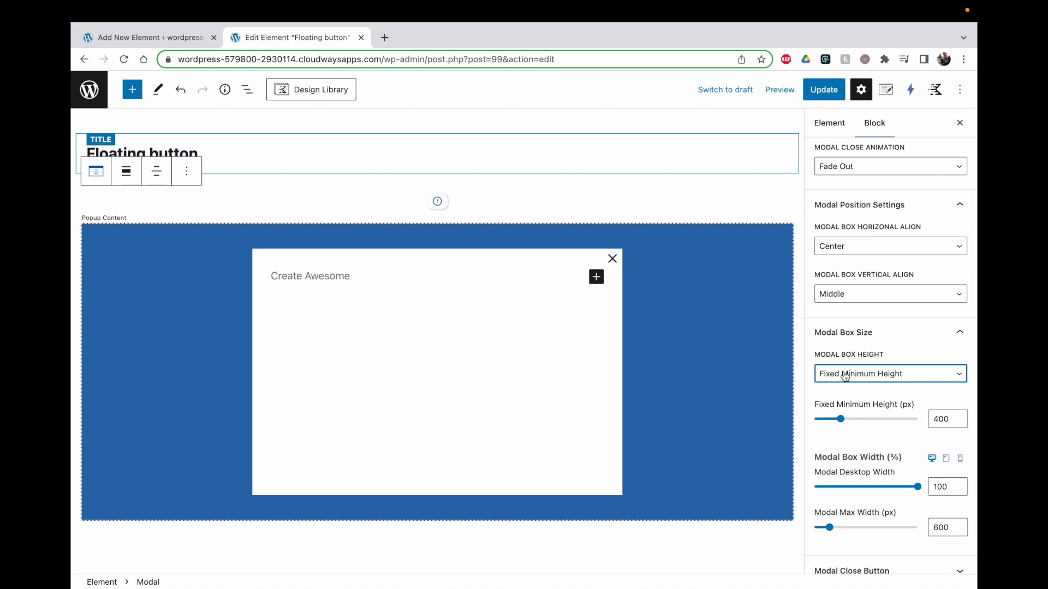
Step: Try Full Screen Height as the modal box height and return to Fixed Minimum Height
{"action": "left_click", "coordinate": [886, 375]}
{"action": "left_click", "coordinate": [879, 387]}
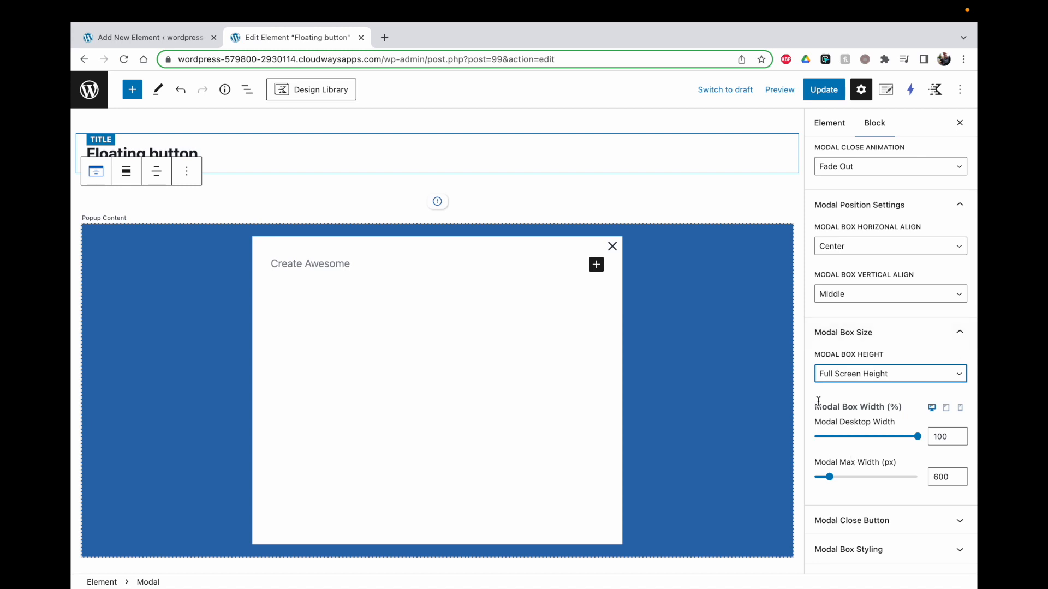
{"action": "left_click", "coordinate": [829, 374]}
{"action": "left_click", "coordinate": [843, 361]}
Step: Set the modal box's fixed minimum height to 300 px
{"action": "left_click", "coordinate": [934, 420]}
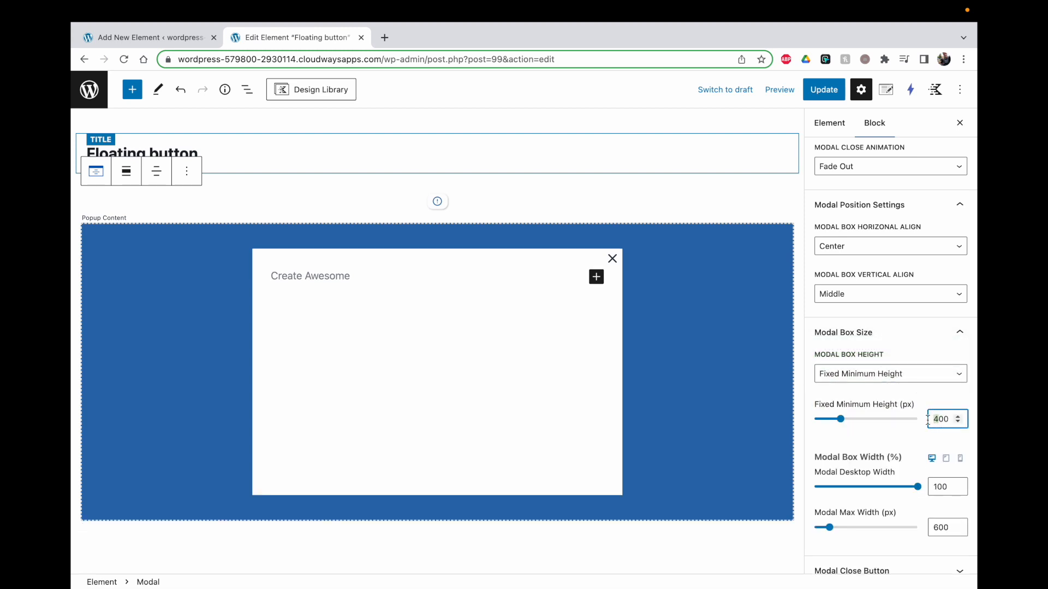
{"action": "key", "text": "Delete"}
{"action": "type", "text": "3"}
Step: Look through the modal box width's device settings and set the desktop width to 60%
{"action": "scroll", "coordinate": [930, 425], "scroll_direction": "down", "scroll_amount": 2}
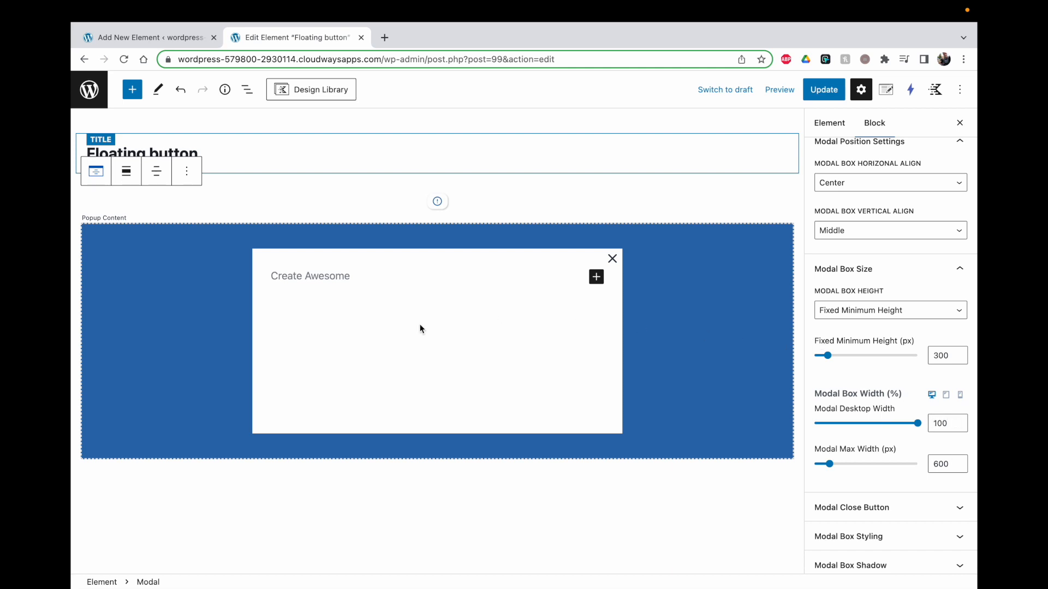
{"action": "left_click", "coordinate": [946, 396]}
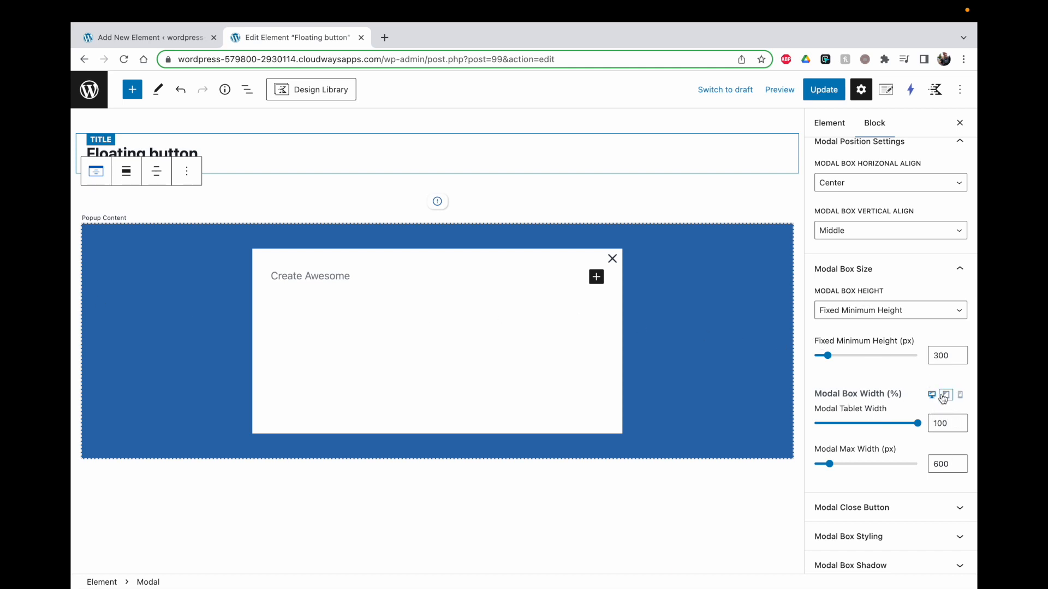
{"action": "left_click", "coordinate": [959, 398]}
{"action": "left_click", "coordinate": [947, 398]}
{"action": "left_click", "coordinate": [933, 398]}
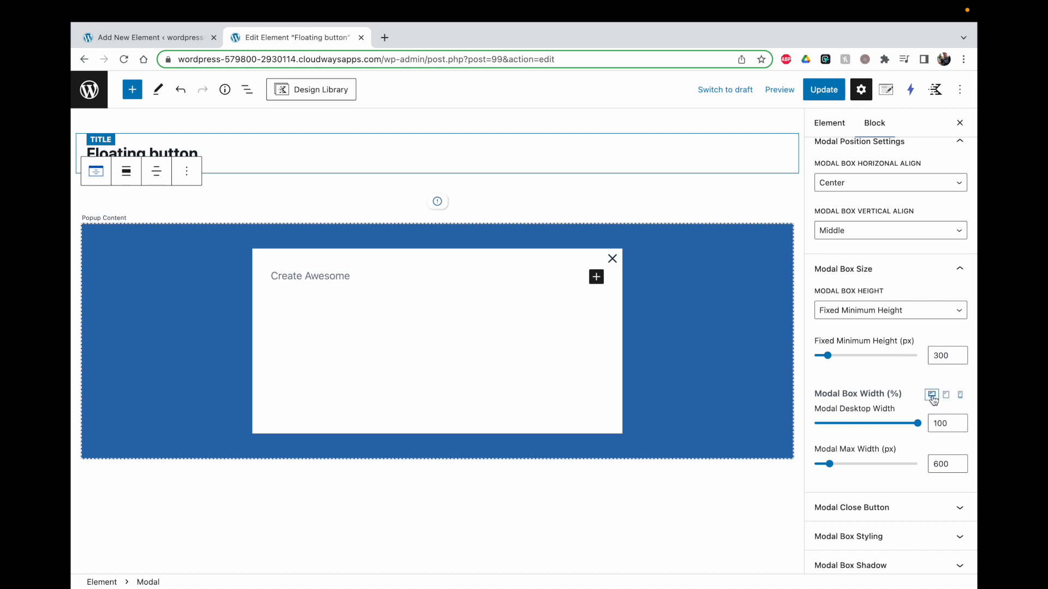
{"action": "left_click", "coordinate": [934, 426]}
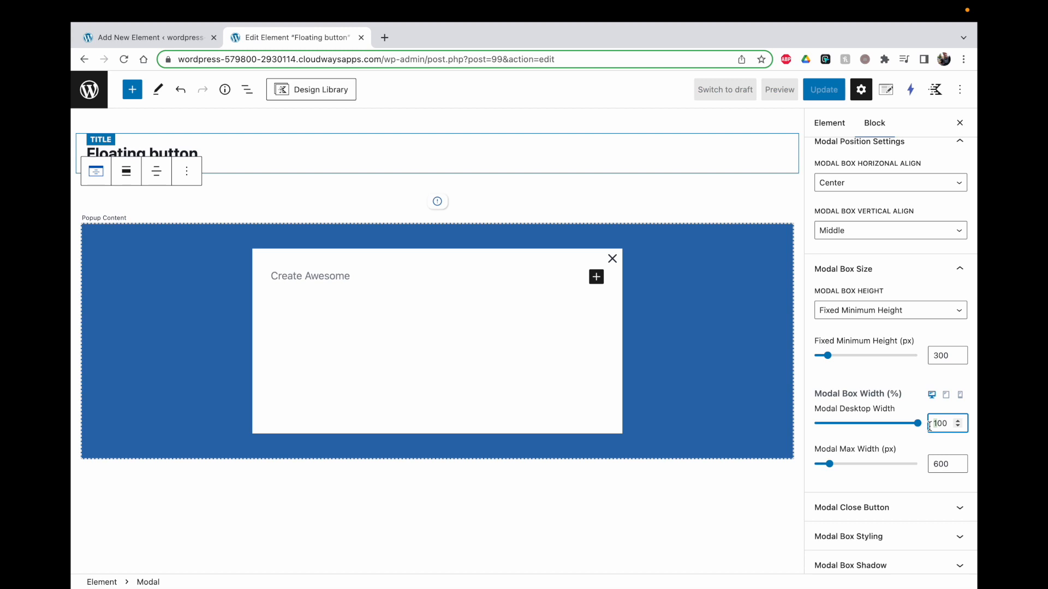
{"action": "double_click", "coordinate": [930, 426]}
{"action": "type", "text": "60"}
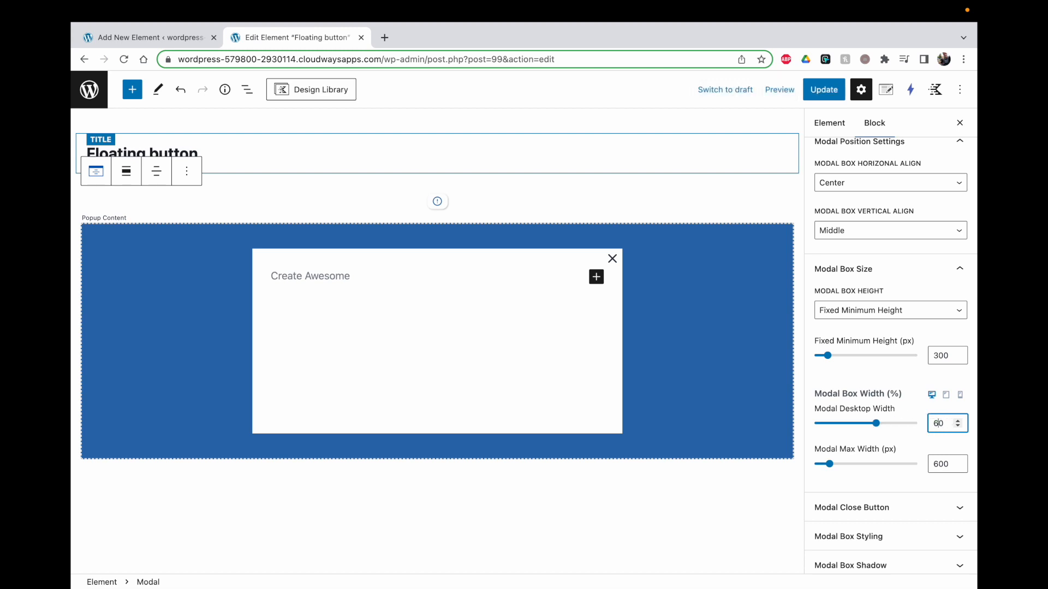
{"action": "left_click", "coordinate": [902, 446]}
Step: Set the modal box's tablet width to 80%
{"action": "left_click", "coordinate": [945, 395]}
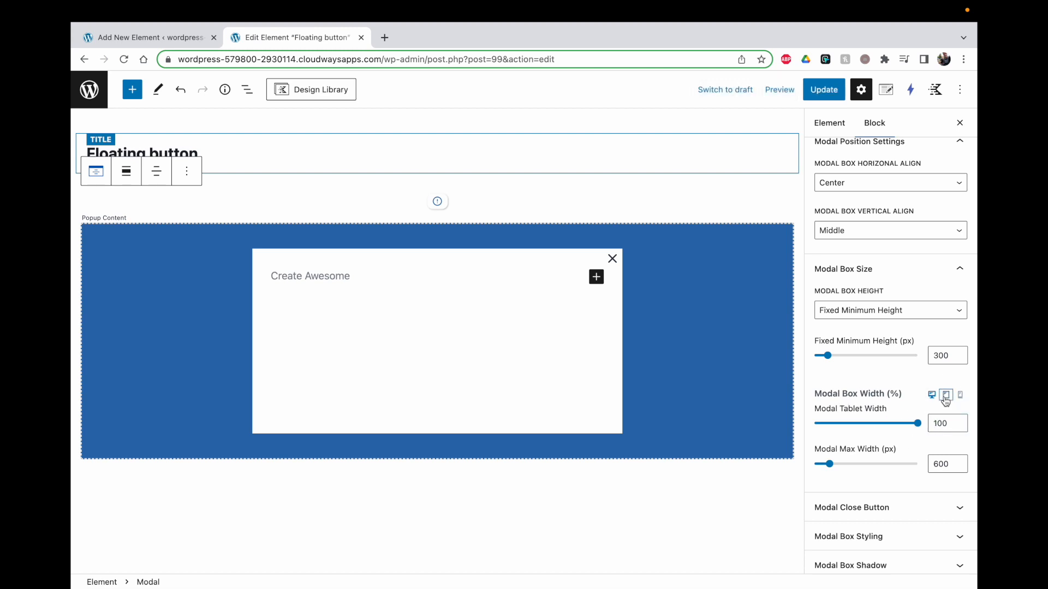
{"action": "double_click", "coordinate": [928, 427]}
{"action": "type", "text": "80"}
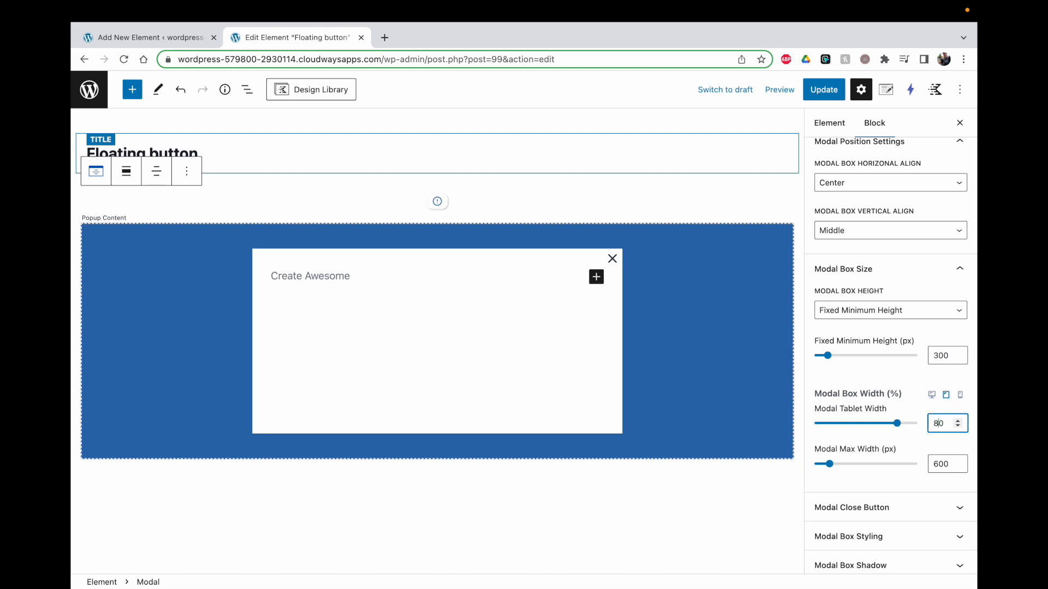
Step: Set the modal's max width to 800 px and collapse the box size settings
{"action": "scroll", "coordinate": [881, 426], "scroll_direction": "down", "scroll_amount": 1}
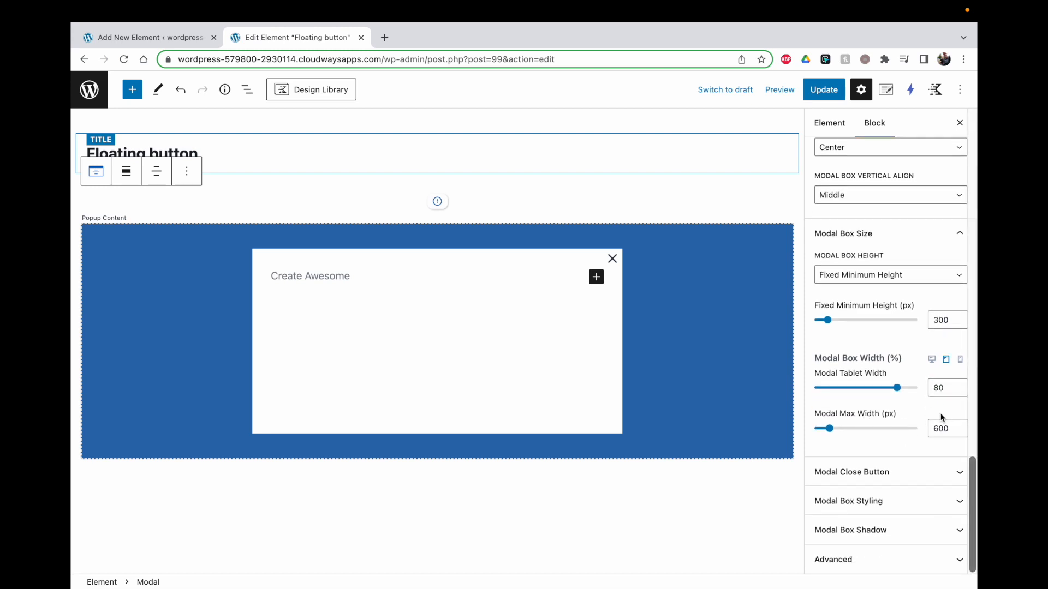
{"action": "left_click_drag", "start_coordinate": [938, 431], "coordinate": [927, 435]}
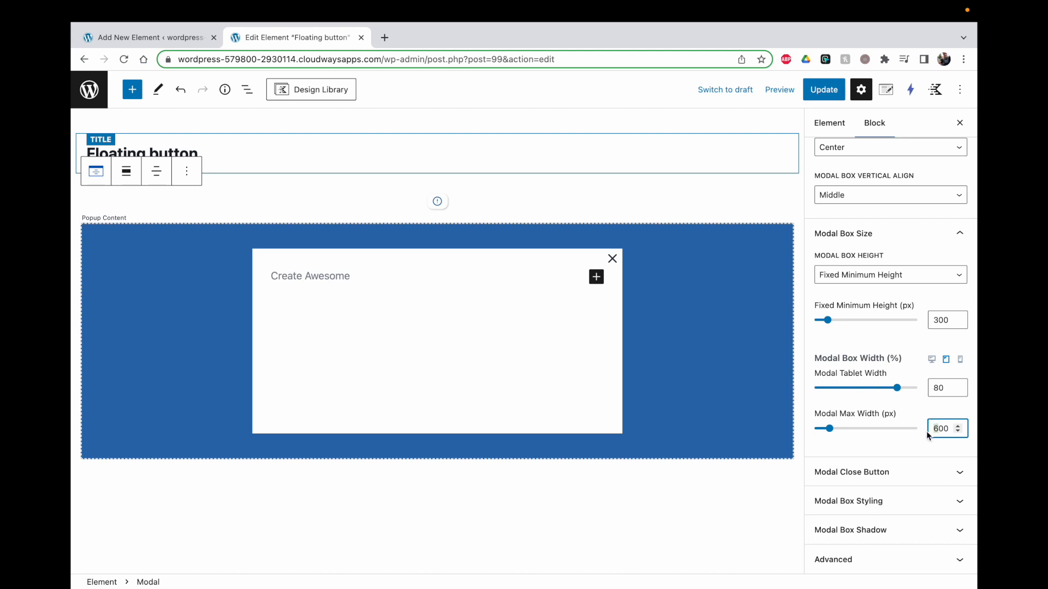
{"action": "left_click", "coordinate": [910, 429]}
{"action": "double_click", "coordinate": [943, 429]}
{"action": "type", "text": "800"}
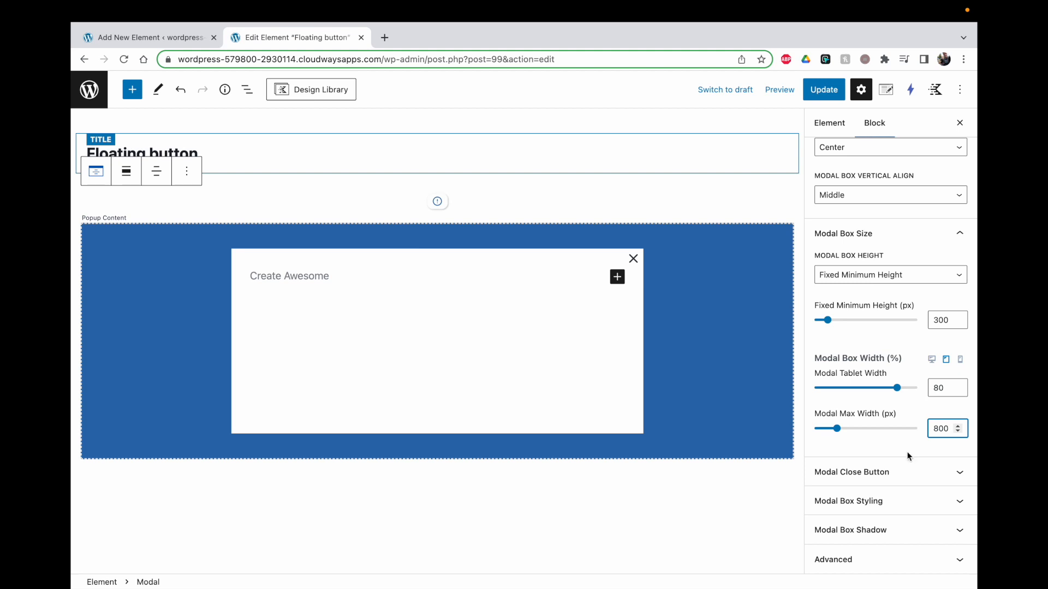
{"action": "left_click", "coordinate": [912, 452]}
{"action": "left_click", "coordinate": [867, 234]}
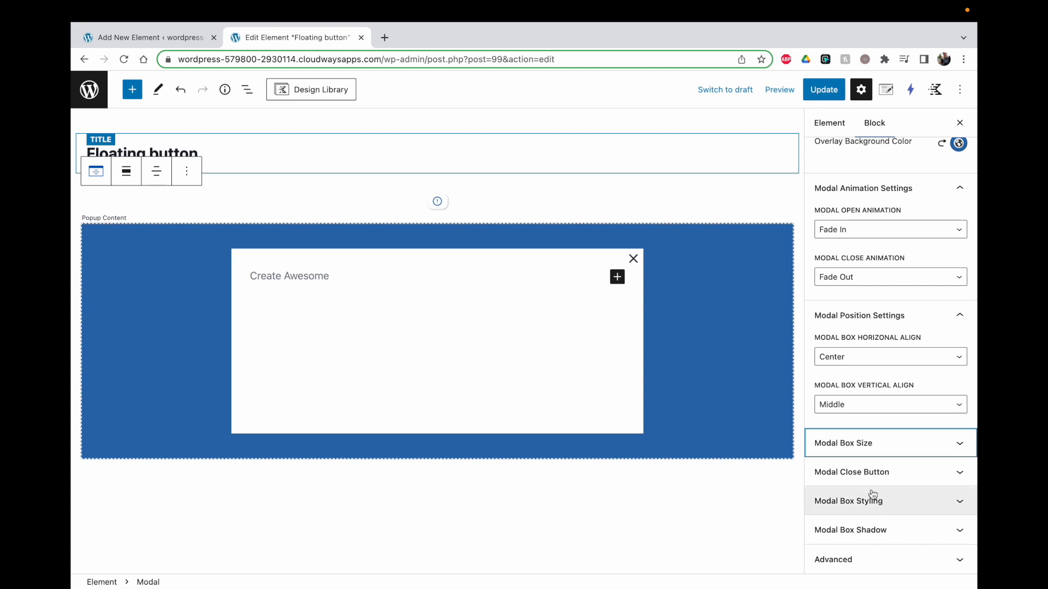
Step: In the modal close button settings, try the Outside Box position for the X and return it to Inside Box
{"action": "left_click", "coordinate": [872, 473]}
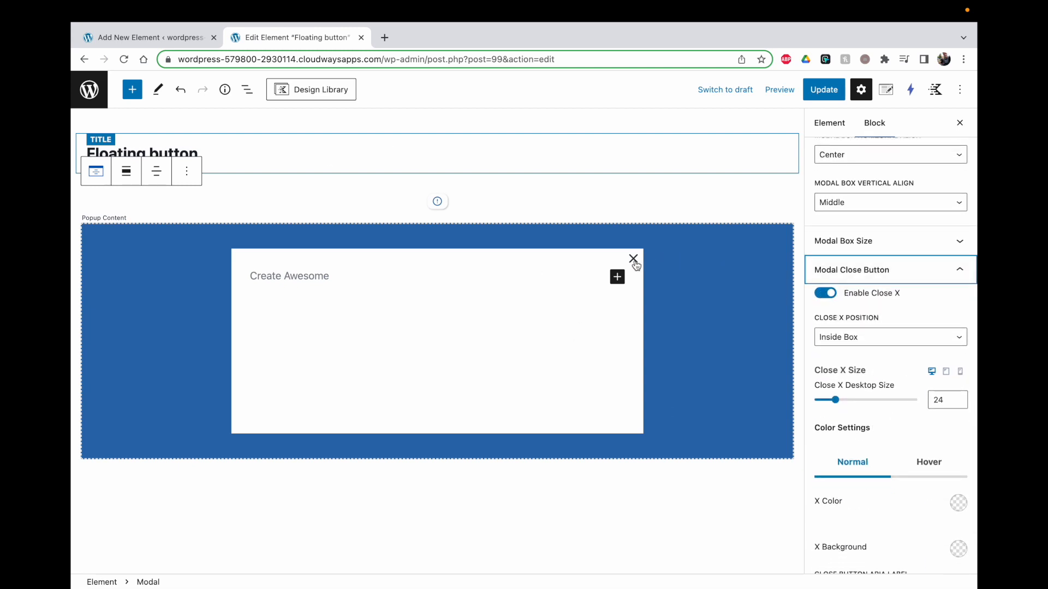
{"action": "left_click", "coordinate": [830, 338]}
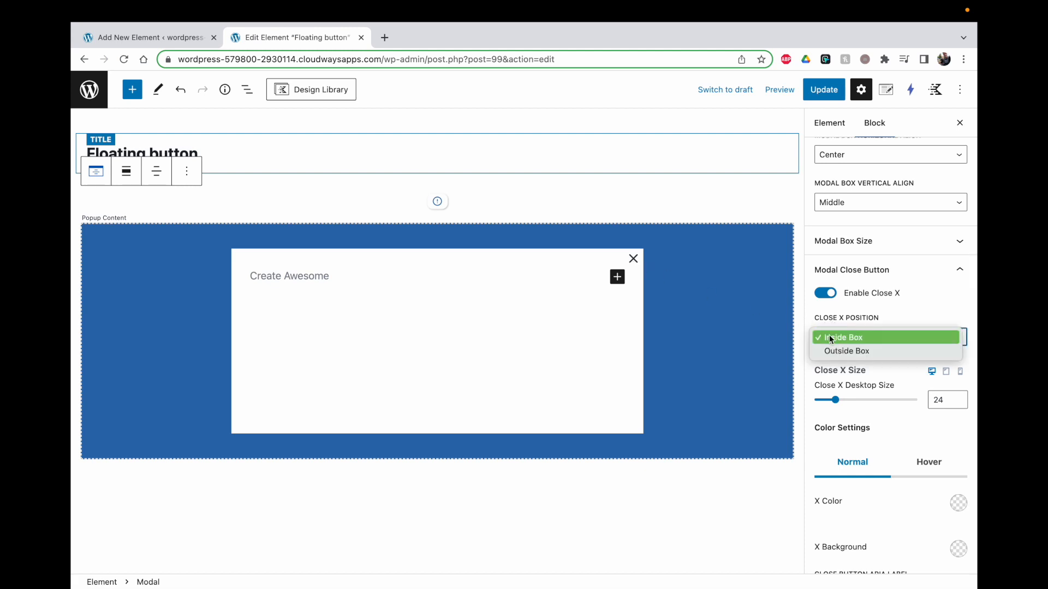
{"action": "left_click", "coordinate": [843, 351]}
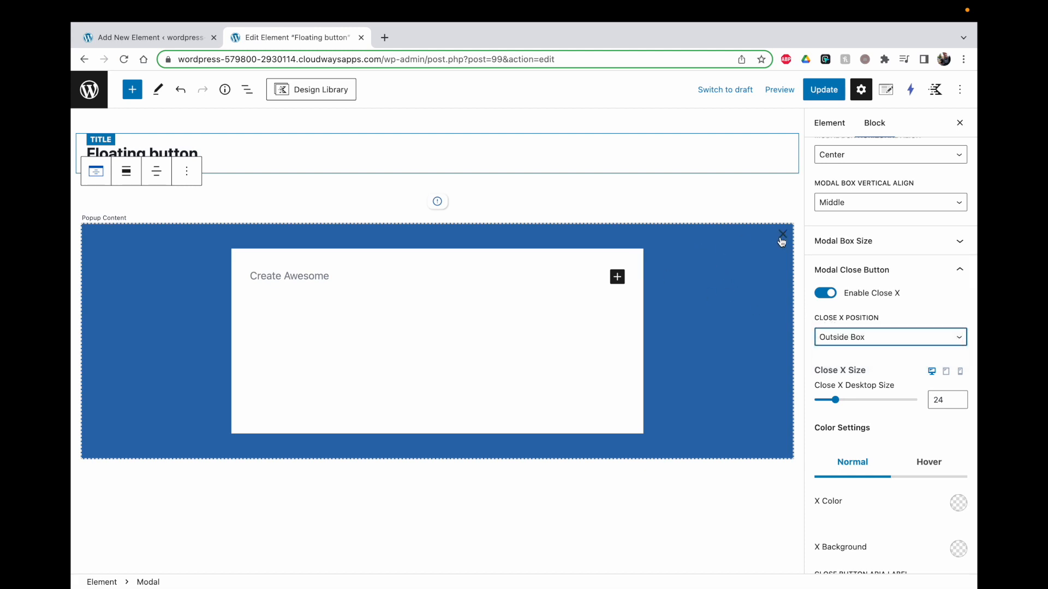
{"action": "left_click", "coordinate": [869, 343]}
{"action": "left_click", "coordinate": [861, 326]}
Step: Set the close X desktop size to 50
{"action": "scroll", "coordinate": [895, 371], "scroll_direction": "down", "scroll_amount": 1}
{"action": "double_click", "coordinate": [940, 380]}
{"action": "type", "text": "50"}
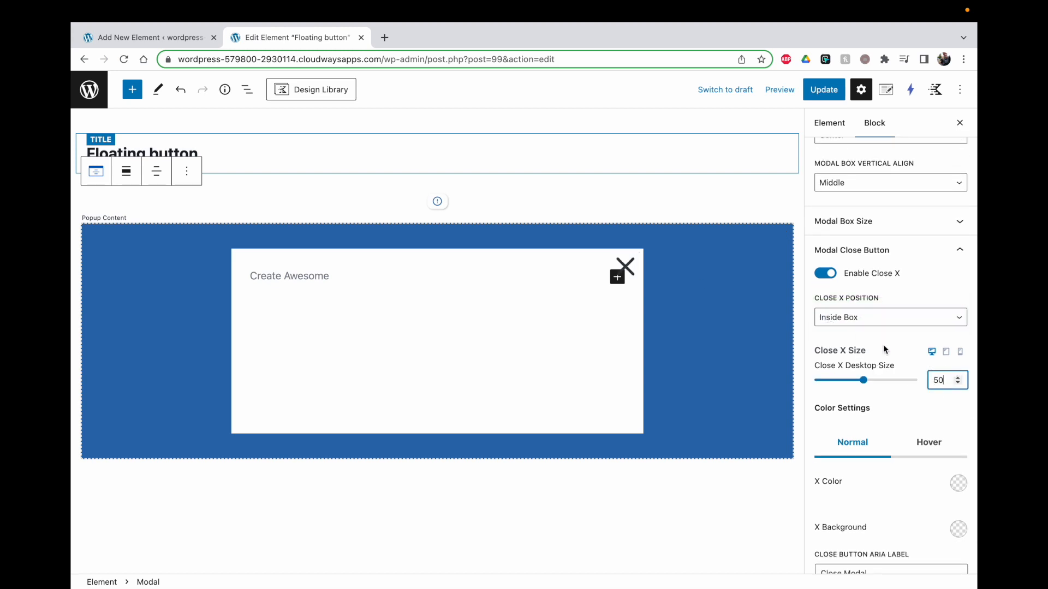
{"action": "left_click", "coordinate": [918, 390]}
Step: Give the close X the first palette color, blue, for its normal state
{"action": "scroll", "coordinate": [926, 411], "scroll_direction": "down", "scroll_amount": 1}
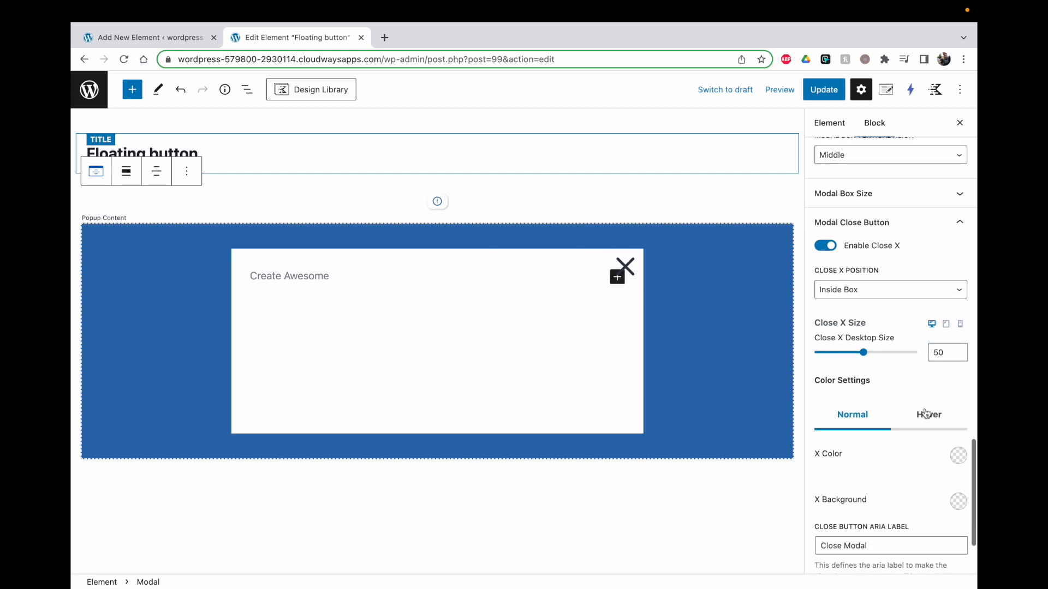
{"action": "scroll", "coordinate": [926, 413], "scroll_direction": "down", "scroll_amount": 4}
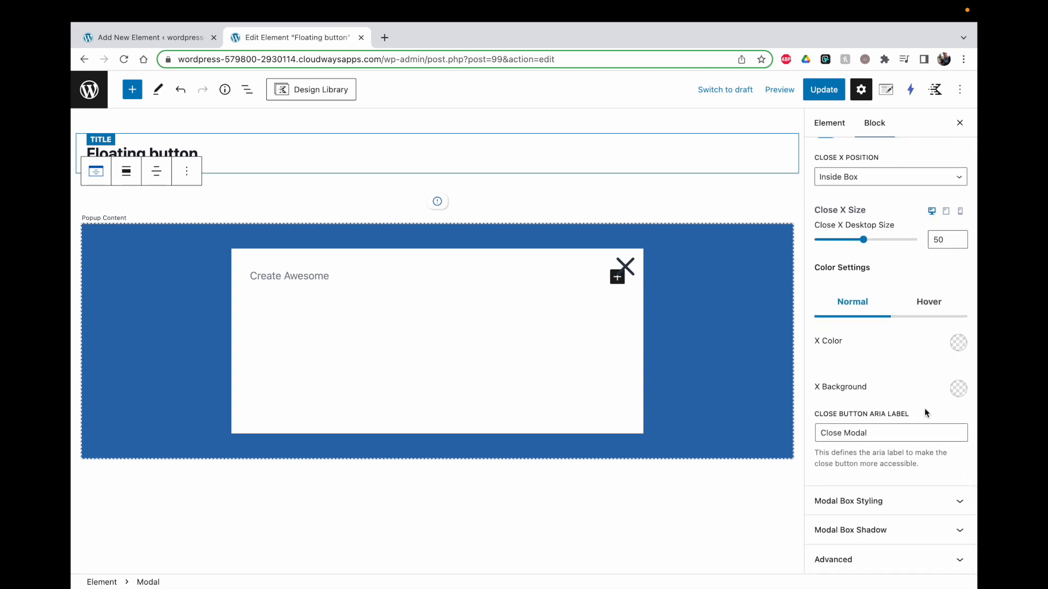
{"action": "left_click", "coordinate": [958, 343]}
{"action": "left_click", "coordinate": [786, 317]}
{"action": "left_click", "coordinate": [873, 342]}
Step: Examine the close button's aria label and its accessibility description
{"action": "left_click", "coordinate": [885, 436]}
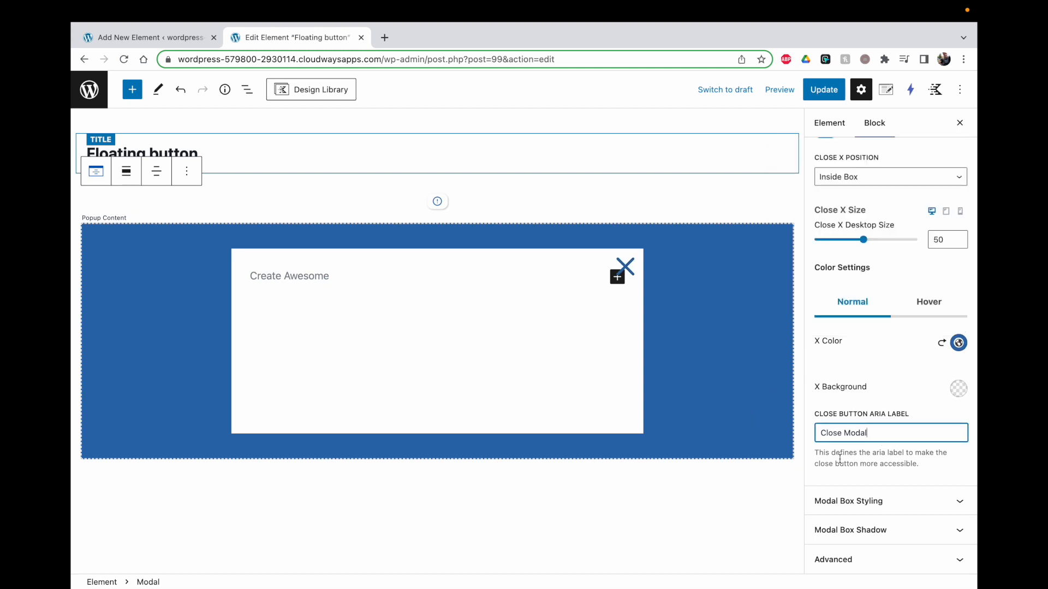
{"action": "left_click_drag", "start_coordinate": [875, 414], "coordinate": [908, 413]}
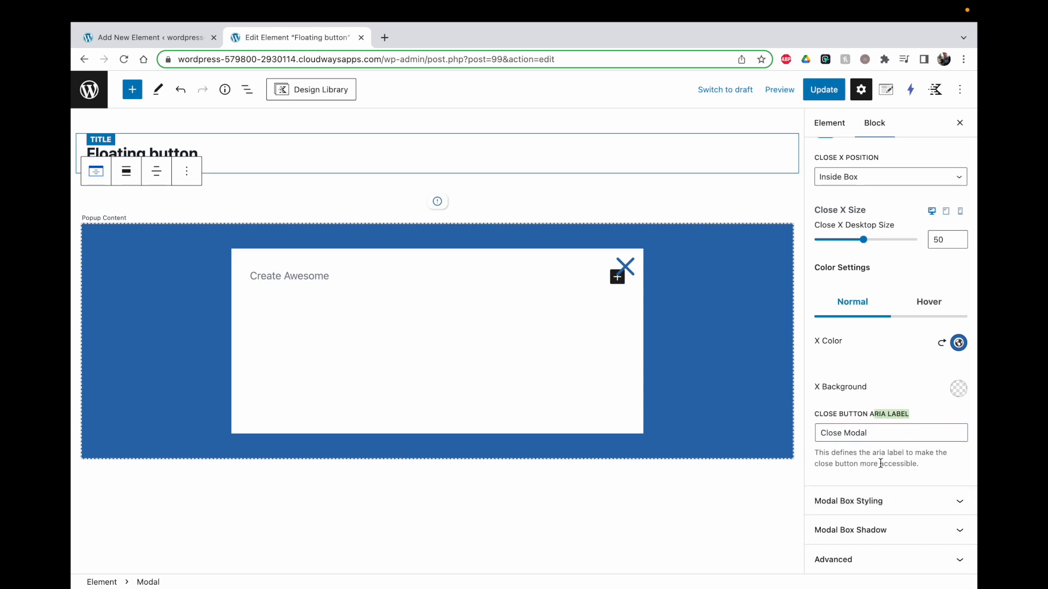
{"action": "left_click_drag", "start_coordinate": [881, 464], "coordinate": [919, 462]}
Step: In the modal box styling, set the inner horizontal alignment to Center and the inner vertical alignment to Middle
{"action": "left_click", "coordinate": [884, 501]}
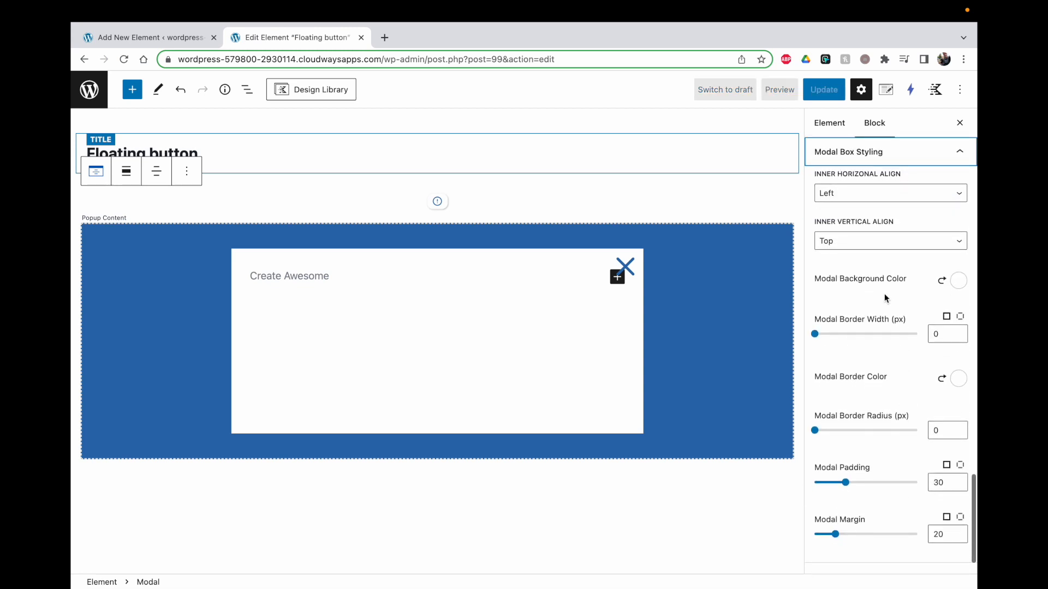
{"action": "left_click", "coordinate": [869, 213]}
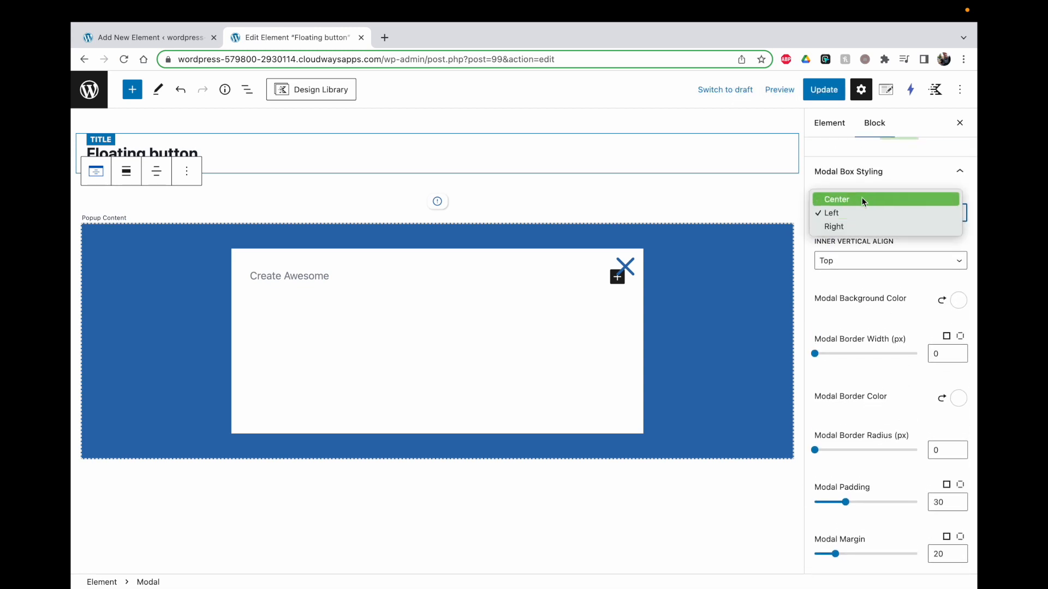
{"action": "left_click", "coordinate": [863, 200]}
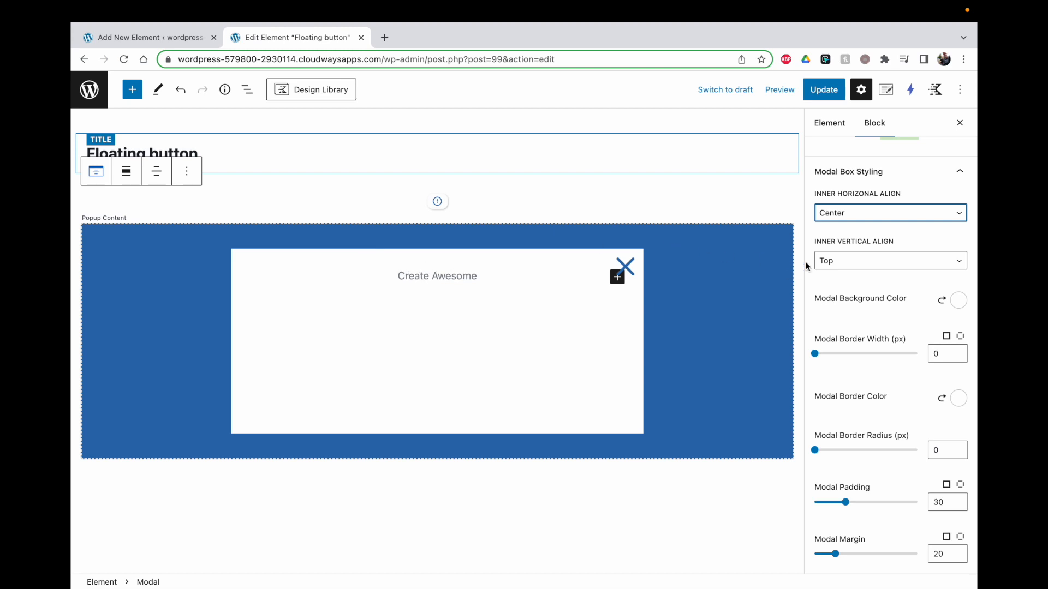
{"action": "left_click", "coordinate": [819, 261]}
{"action": "left_click", "coordinate": [839, 248]}
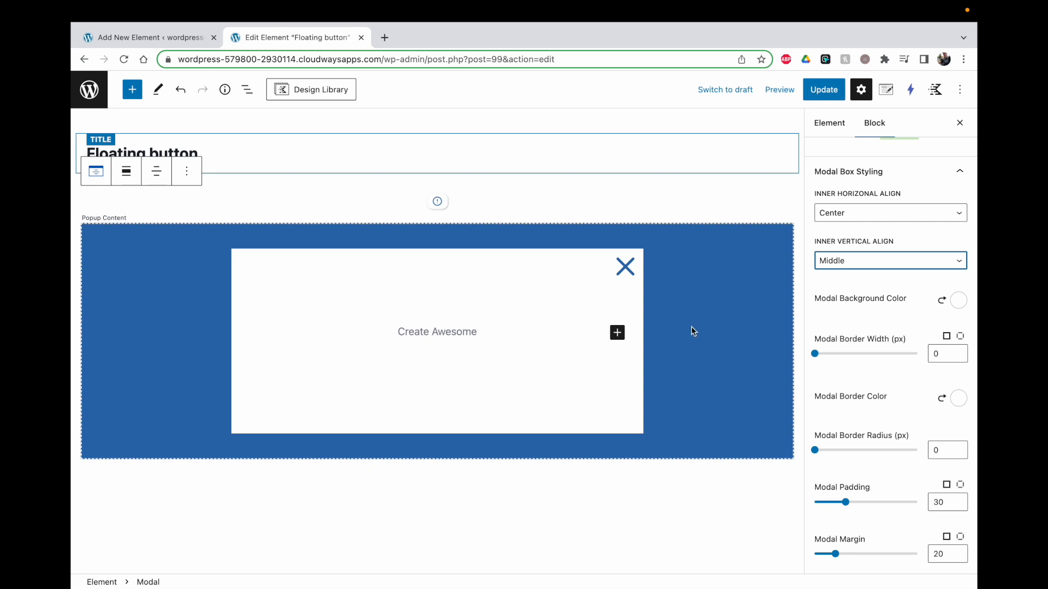
Step: Give the modal box a 1 px border in the first palette color, blue, with a 10 px border radius
{"action": "scroll", "coordinate": [913, 332], "scroll_direction": "down", "scroll_amount": 2}
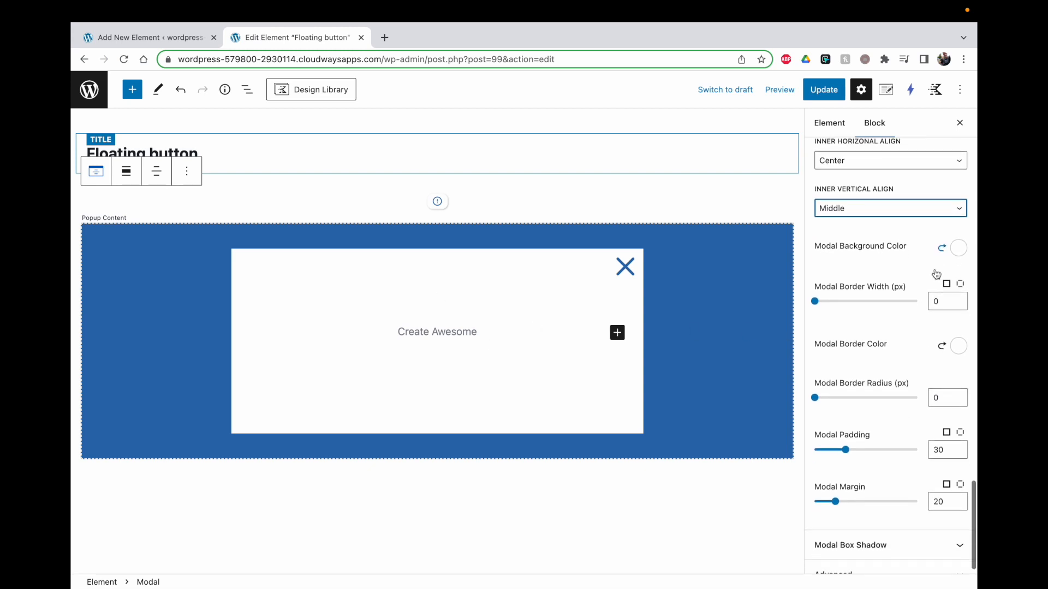
{"action": "left_click", "coordinate": [935, 288]}
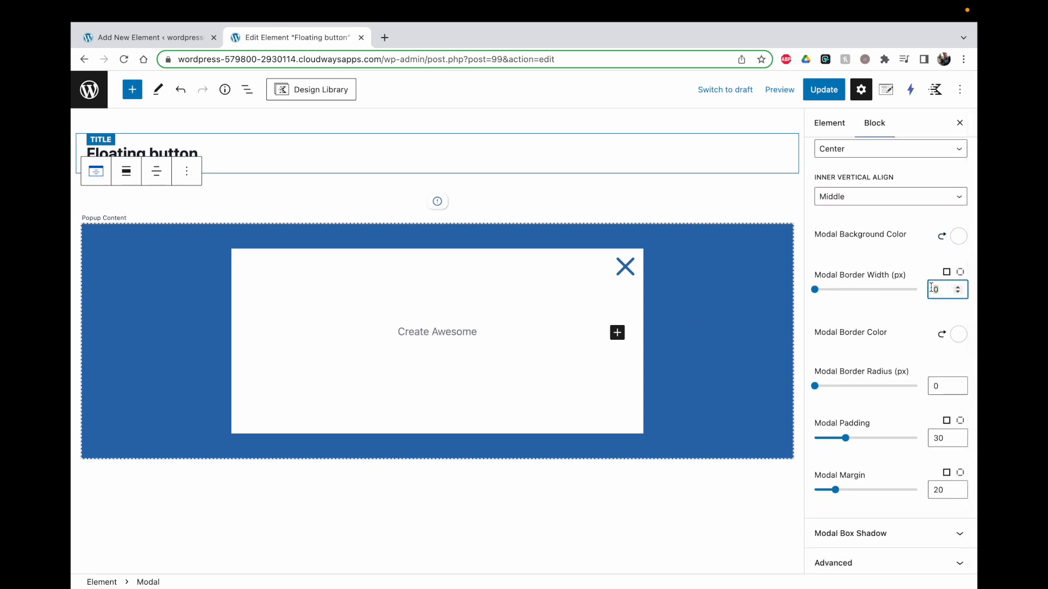
{"action": "left_click", "coordinate": [959, 336]}
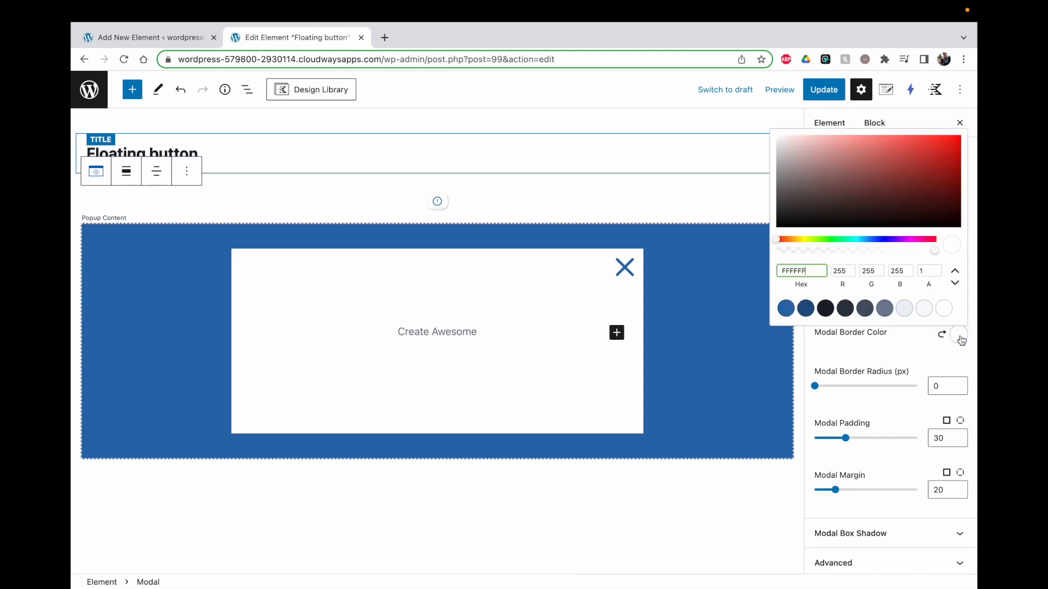
{"action": "left_click", "coordinate": [786, 309]}
{"action": "left_click", "coordinate": [892, 358]}
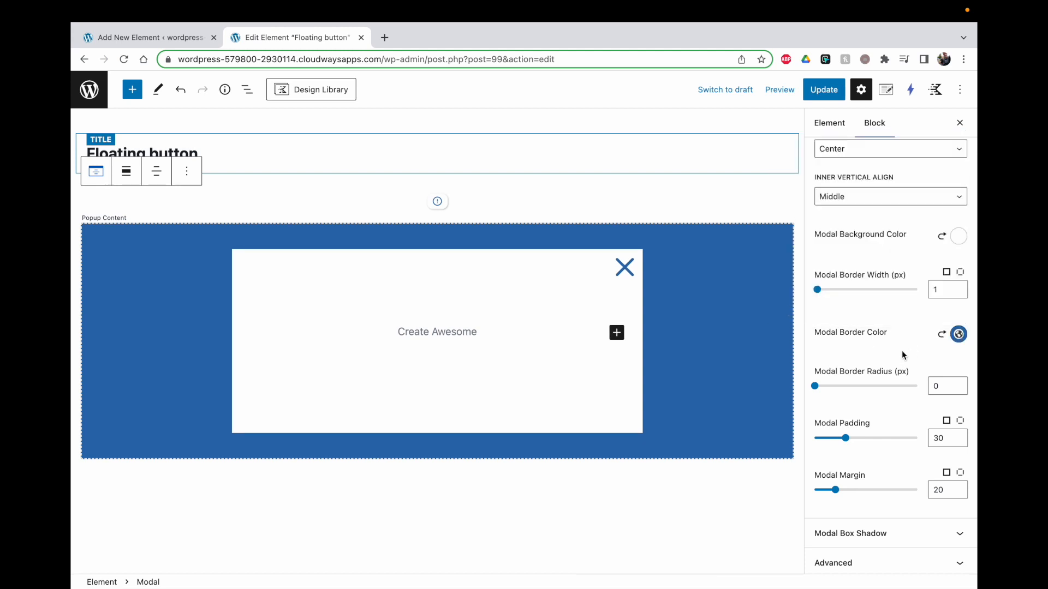
{"action": "left_click", "coordinate": [947, 385]}
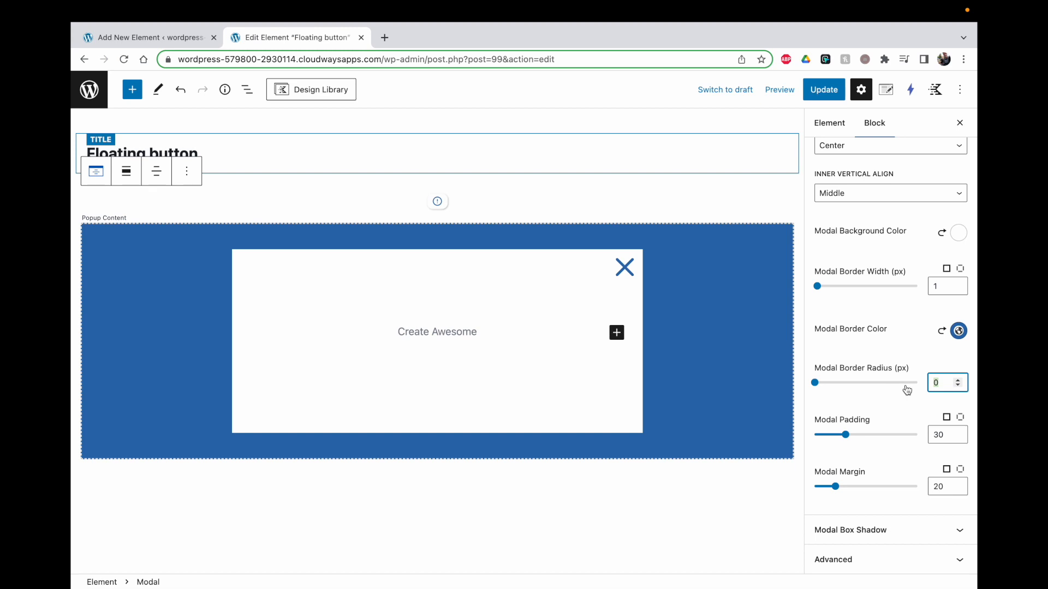
{"action": "left_click", "coordinate": [915, 352]}
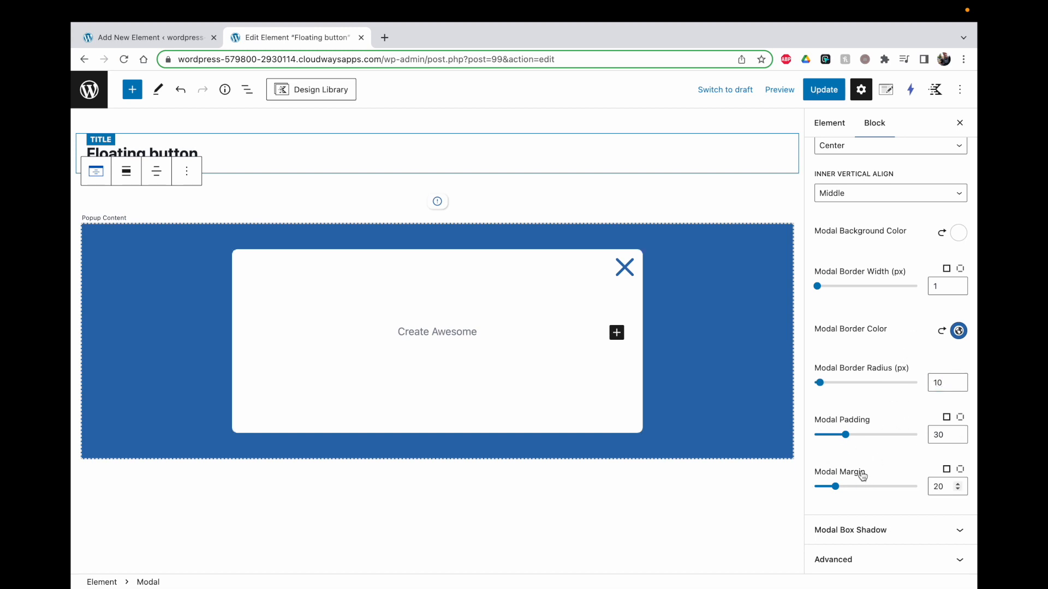
Step: Enable the modal box shadow and look over its color, blur, spread and offset settings
{"action": "left_click", "coordinate": [866, 531]}
{"action": "left_click", "coordinate": [826, 526]}
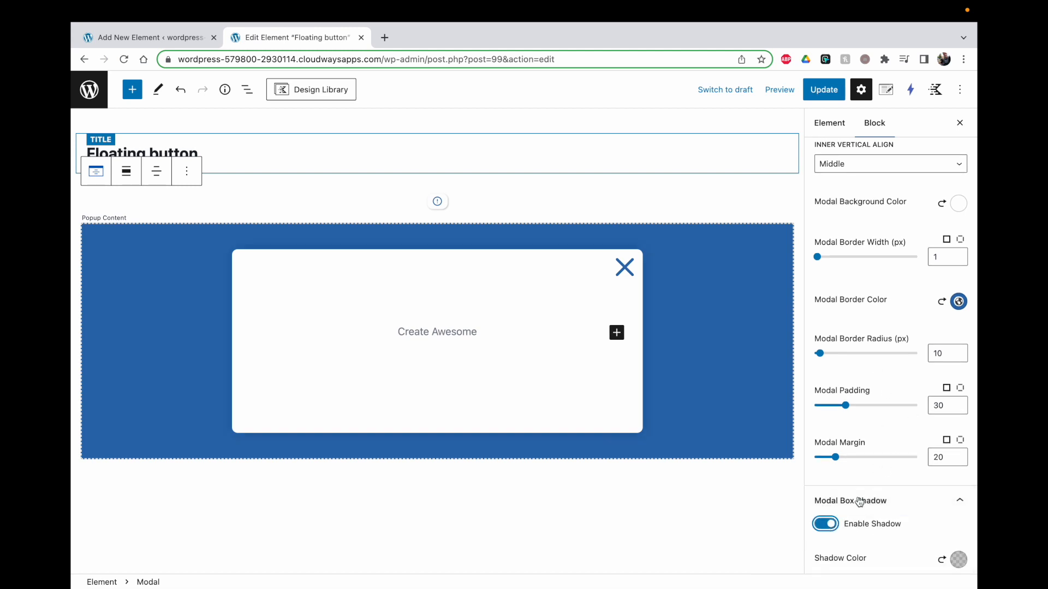
{"action": "scroll", "coordinate": [884, 478], "scroll_direction": "down", "scroll_amount": 5}
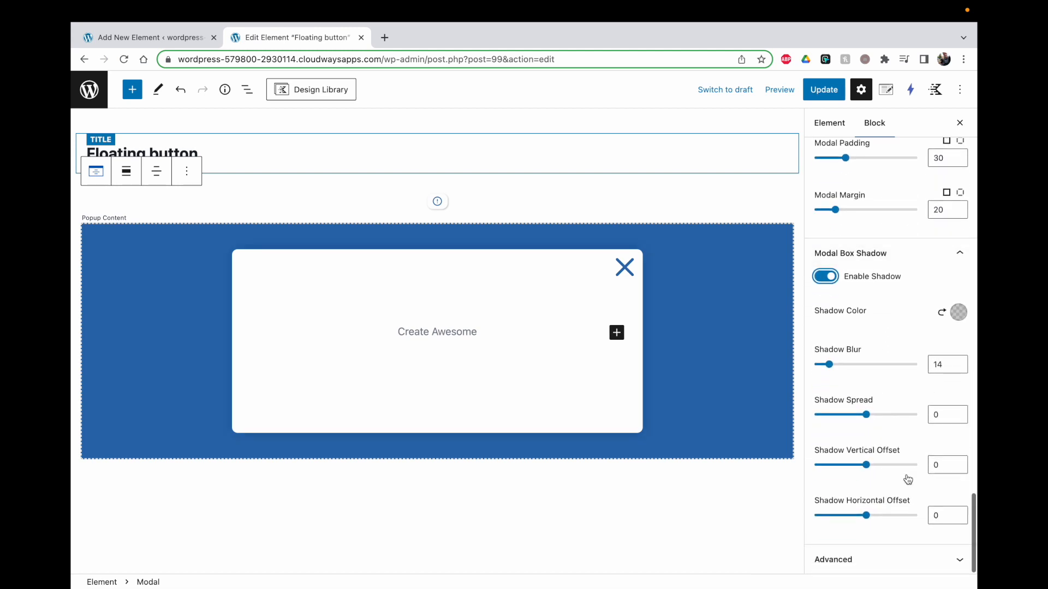
{"action": "scroll", "coordinate": [865, 367], "scroll_direction": "up", "scroll_amount": 7}
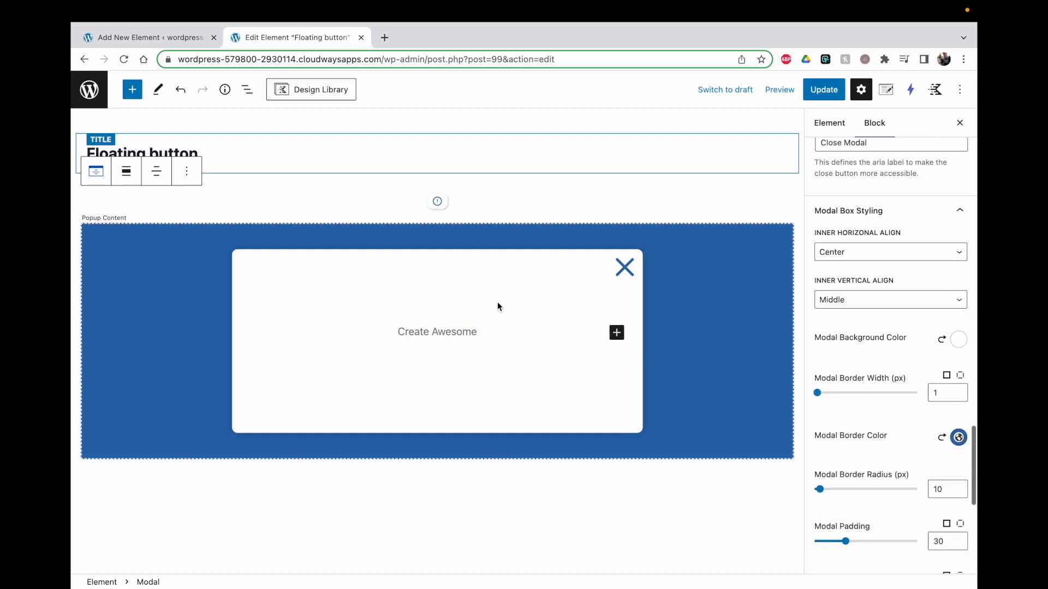
Step: Insert an Advanced Text block into the modal's popup content with the text "Super Promo!"
{"action": "left_click", "coordinate": [429, 330]}
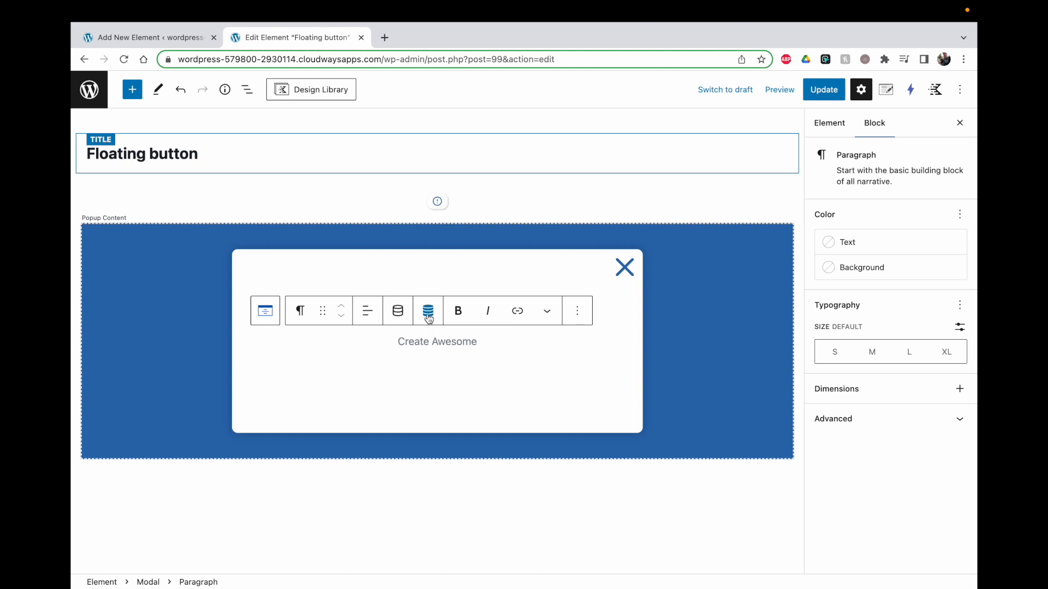
{"action": "left_click", "coordinate": [397, 311]}
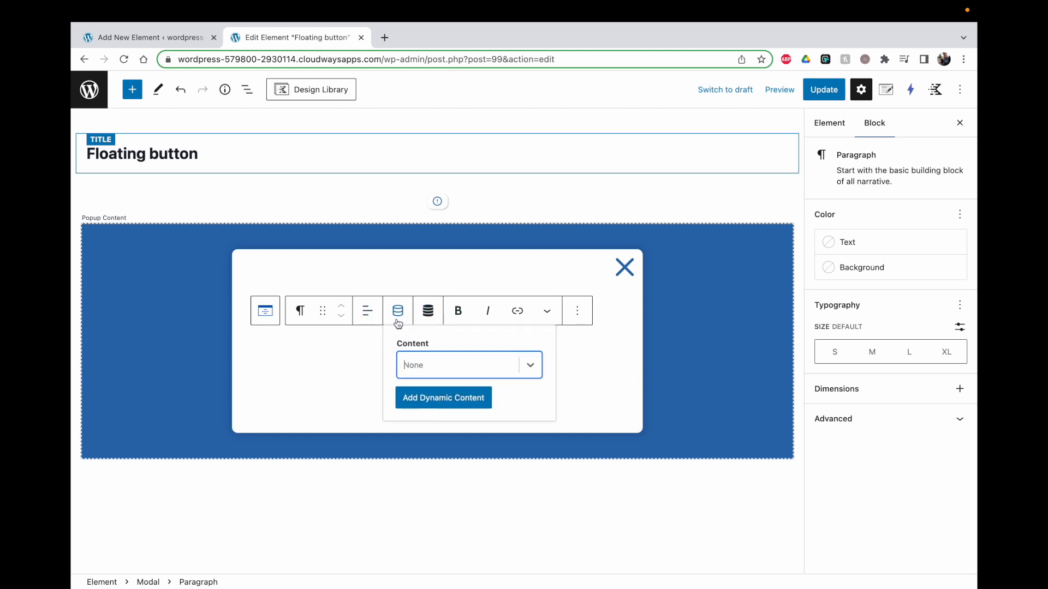
{"action": "left_click", "coordinate": [375, 342]}
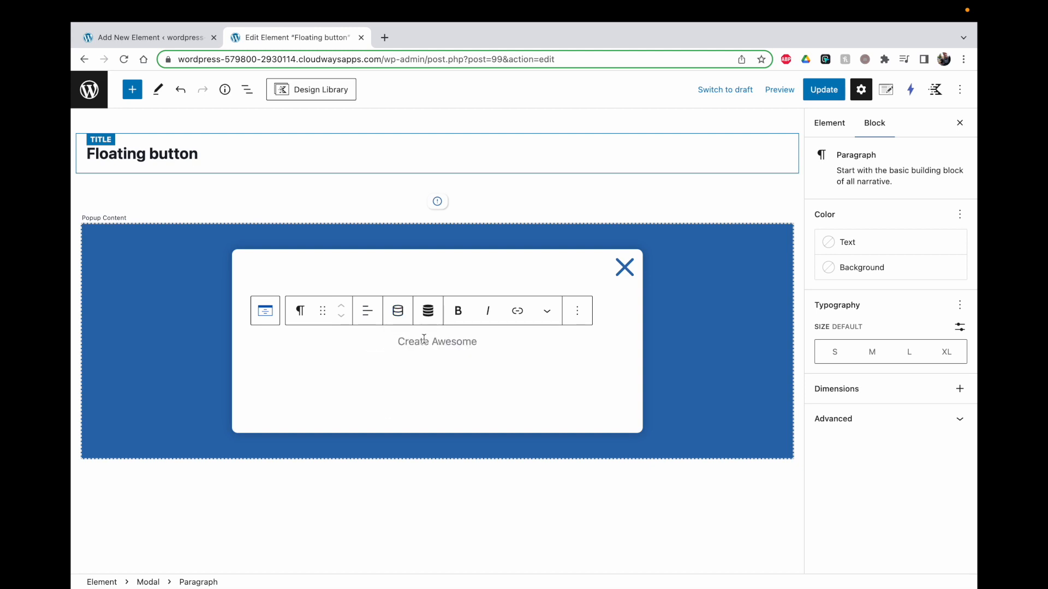
{"action": "type", "text": "/"}
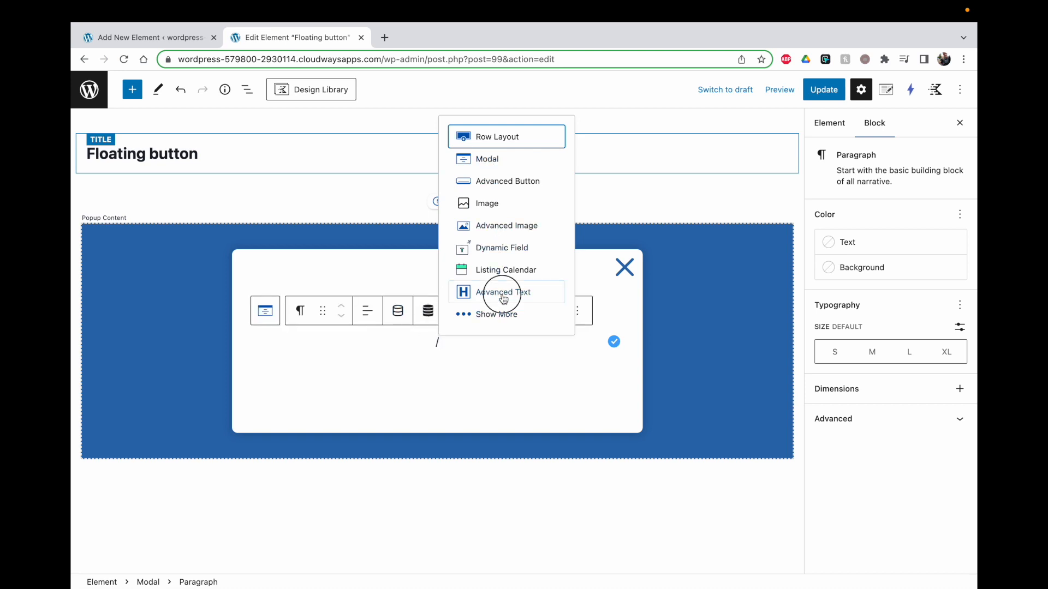
{"action": "left_click", "coordinate": [502, 298]}
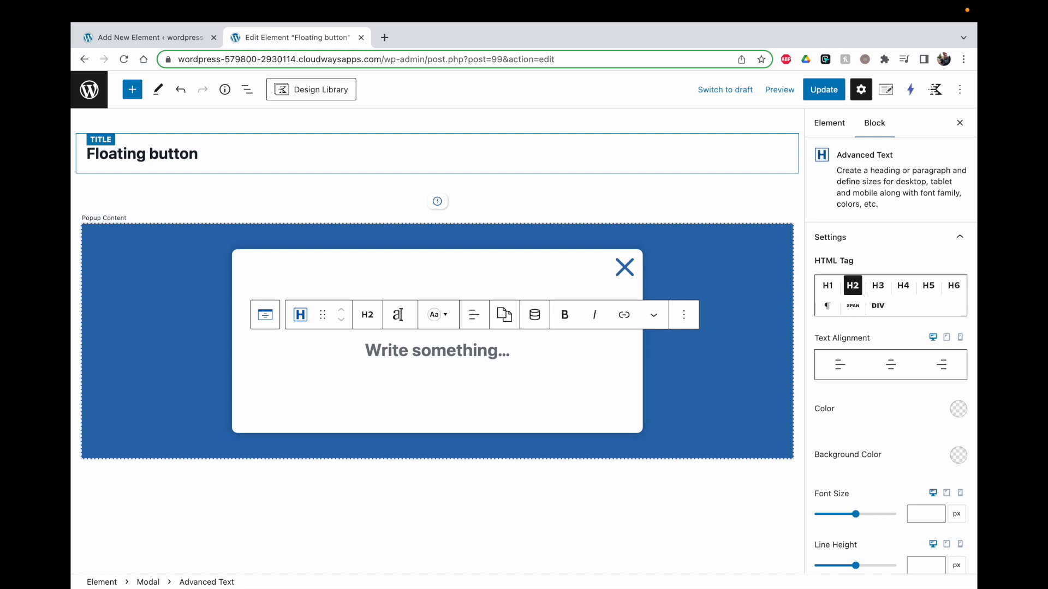
{"action": "type", "text": "Super Promo!"}
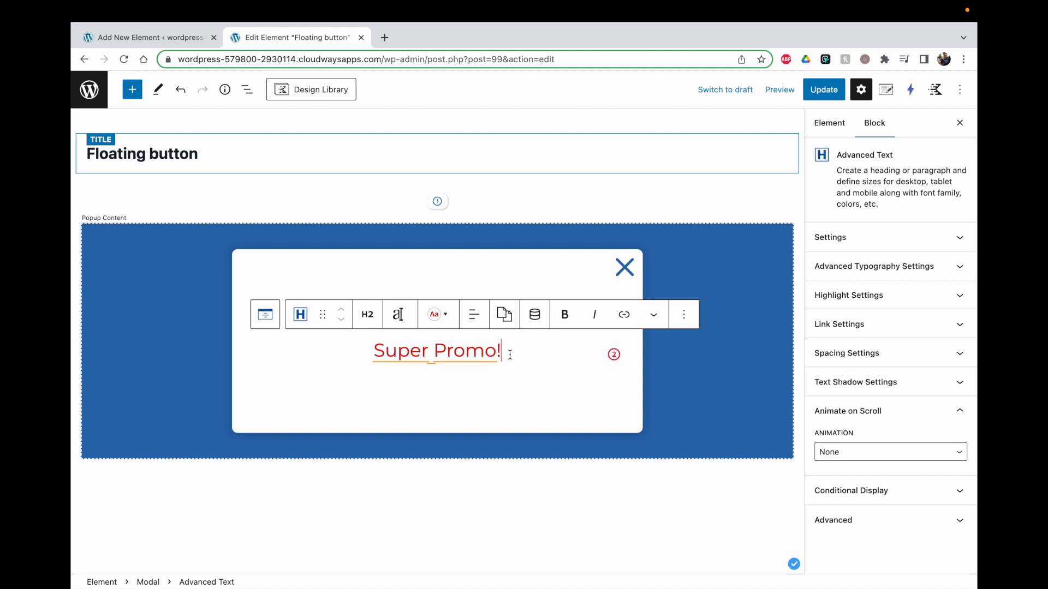
Step: Add an Image Overlay block below the "Super Promo!" heading in the modal
{"action": "key", "text": "Return"}
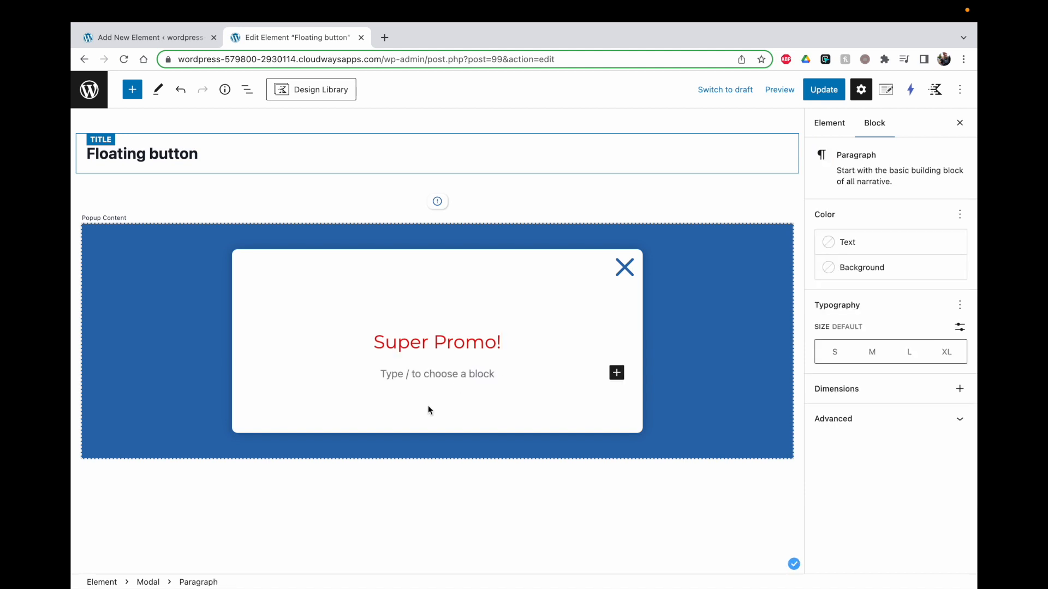
{"action": "type", "text": "/image"}
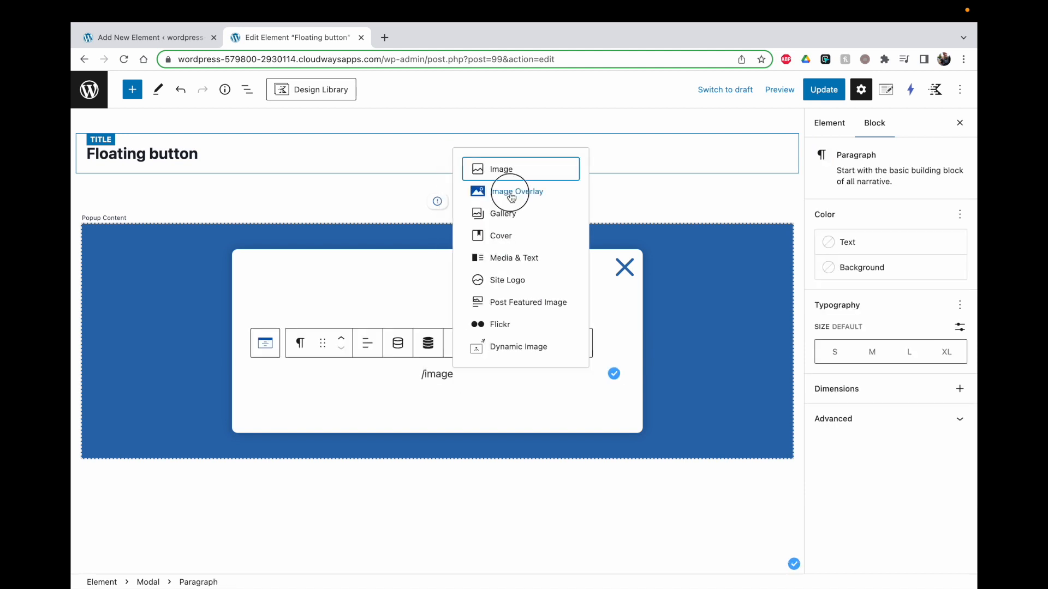
{"action": "left_click", "coordinate": [510, 191]}
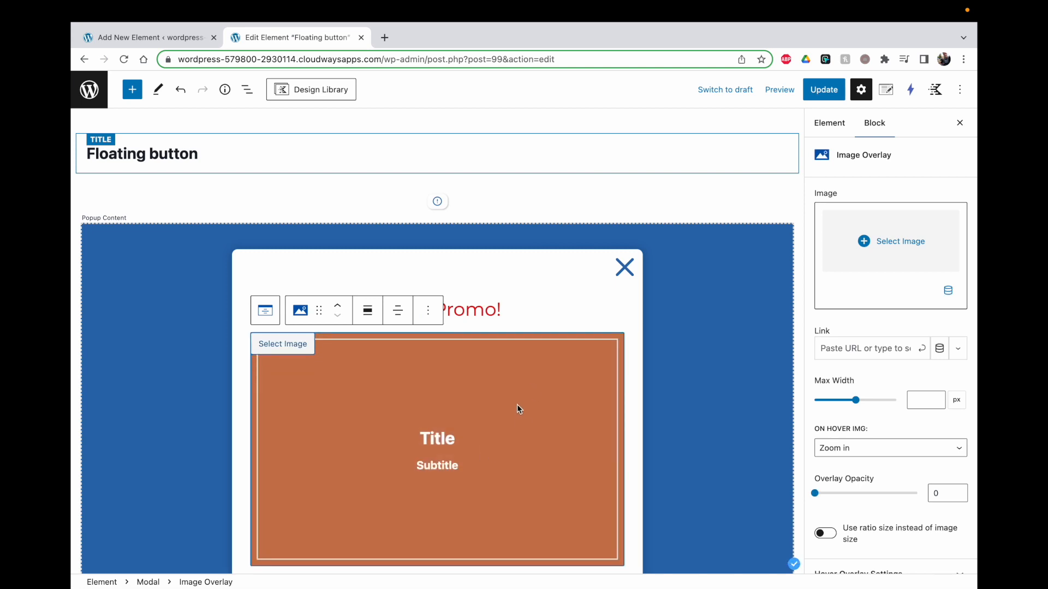
Step: Fill the Image Overlay block with the Mailchimp photo of hands on a laptop from the Unsplash Instant Images
{"action": "left_click", "coordinate": [873, 254]}
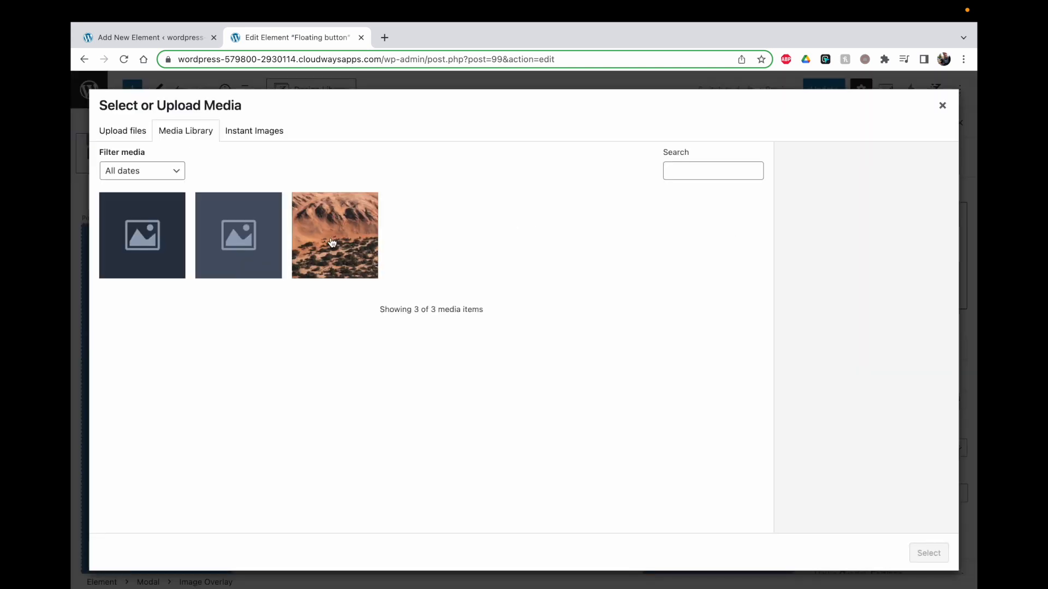
{"action": "left_click", "coordinate": [333, 243]}
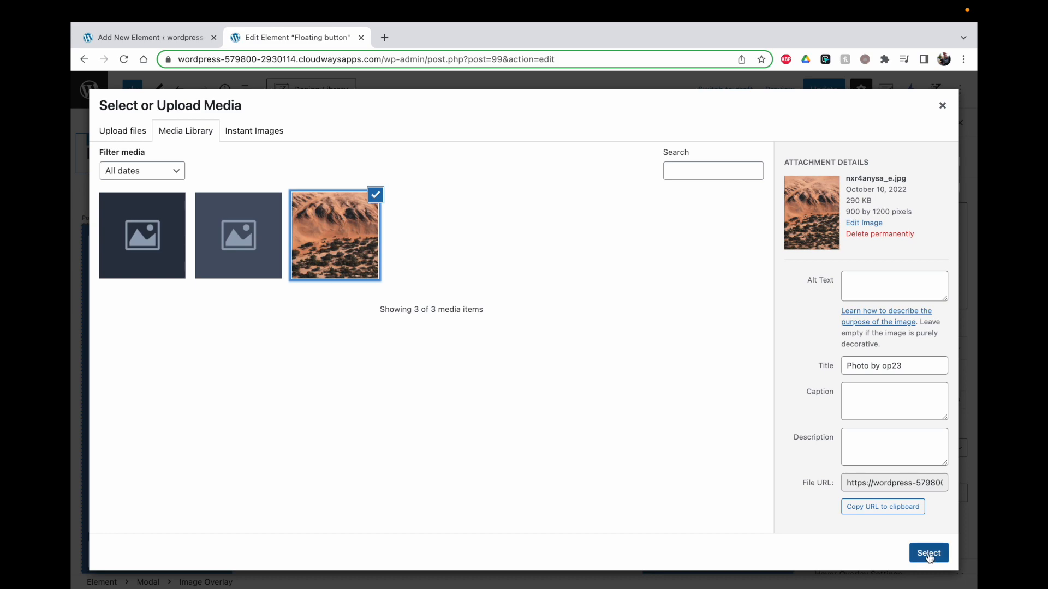
{"action": "left_click", "coordinate": [260, 137]}
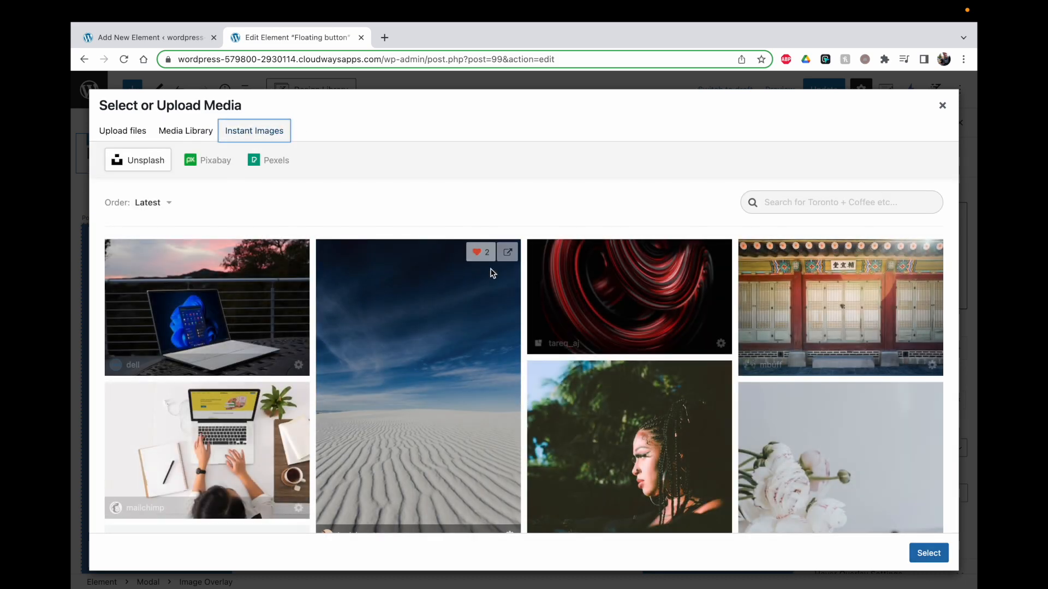
{"action": "scroll", "coordinate": [567, 312], "scroll_direction": "down", "scroll_amount": 1}
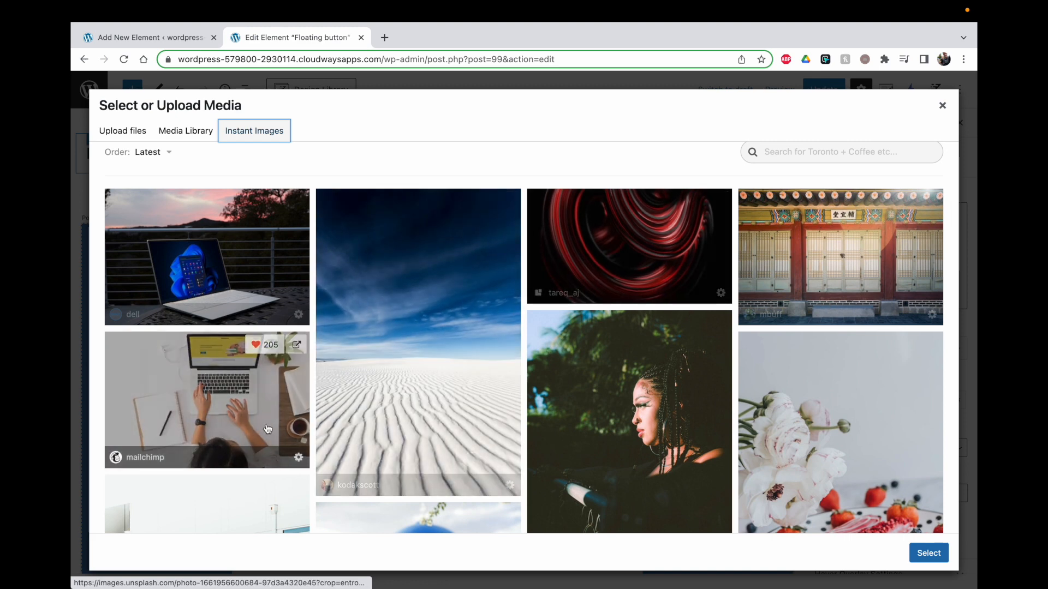
{"action": "left_click", "coordinate": [206, 414]}
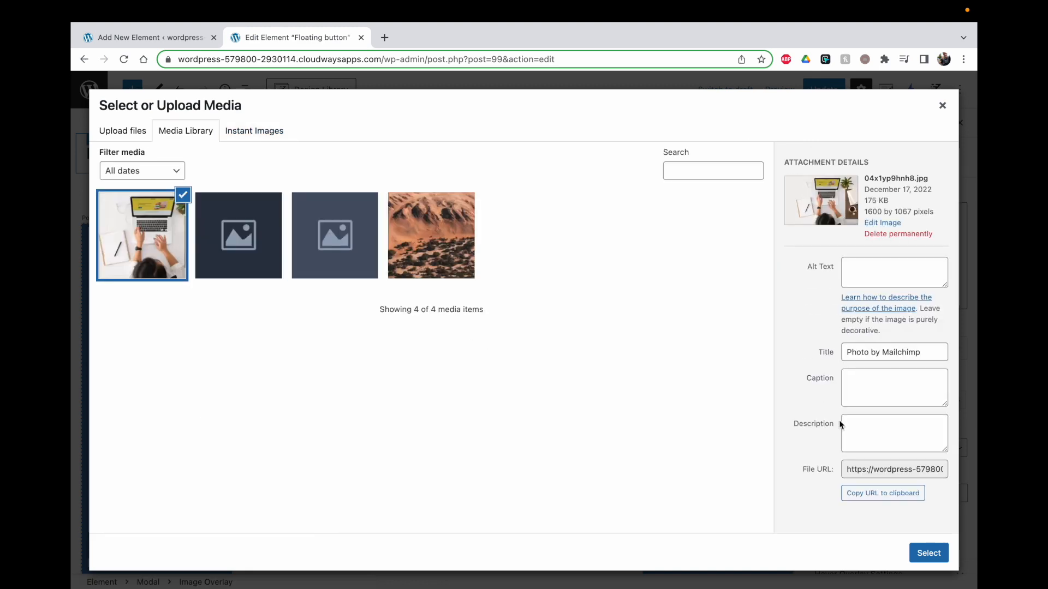
{"action": "left_click", "coordinate": [928, 553]}
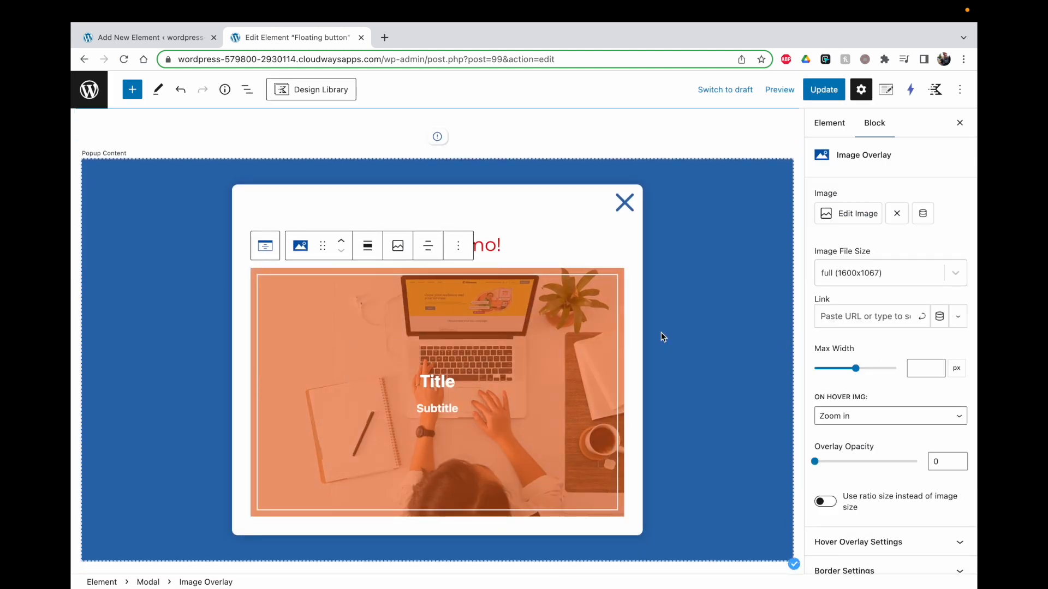
Step: Try the Slide and Gray Scale hover effects on the overlay image and return the hover effect to Zoom in
{"action": "left_click", "coordinate": [846, 317]}
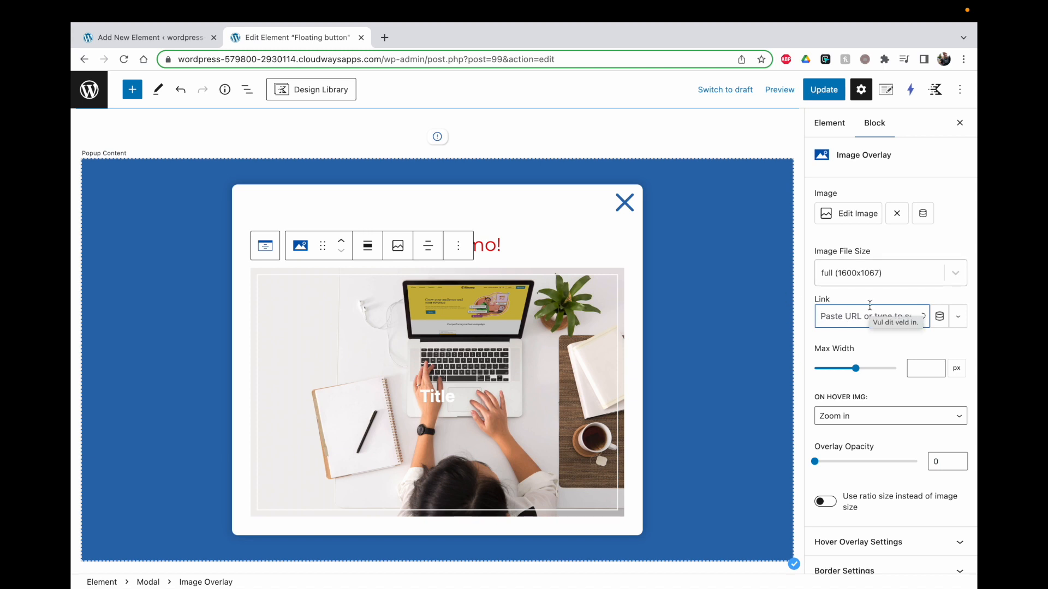
{"action": "scroll", "coordinate": [879, 335], "scroll_direction": "down", "scroll_amount": 2}
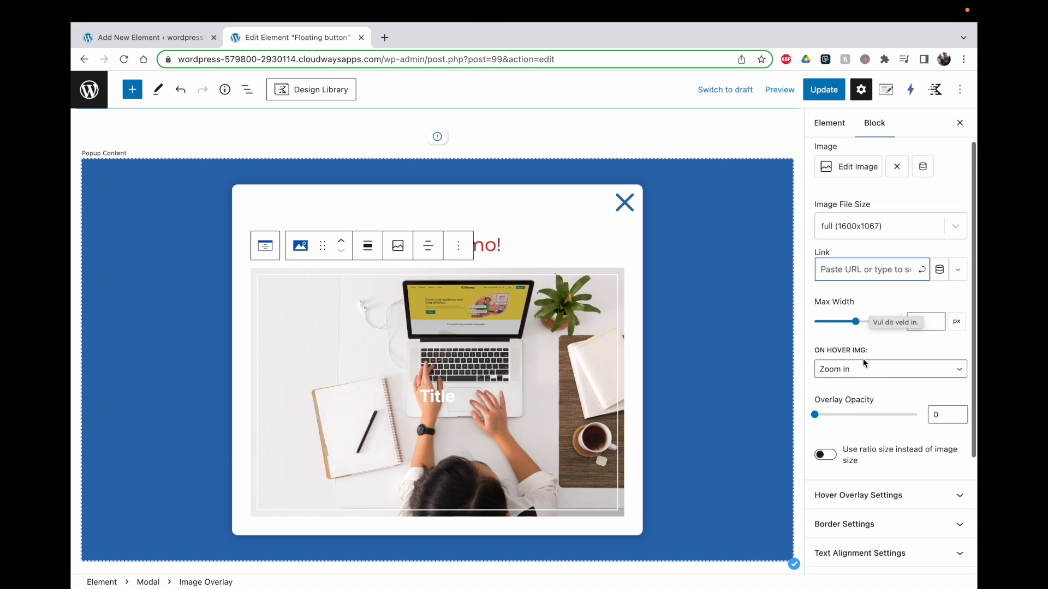
{"action": "left_click", "coordinate": [854, 369]}
{"action": "left_click", "coordinate": [853, 382]}
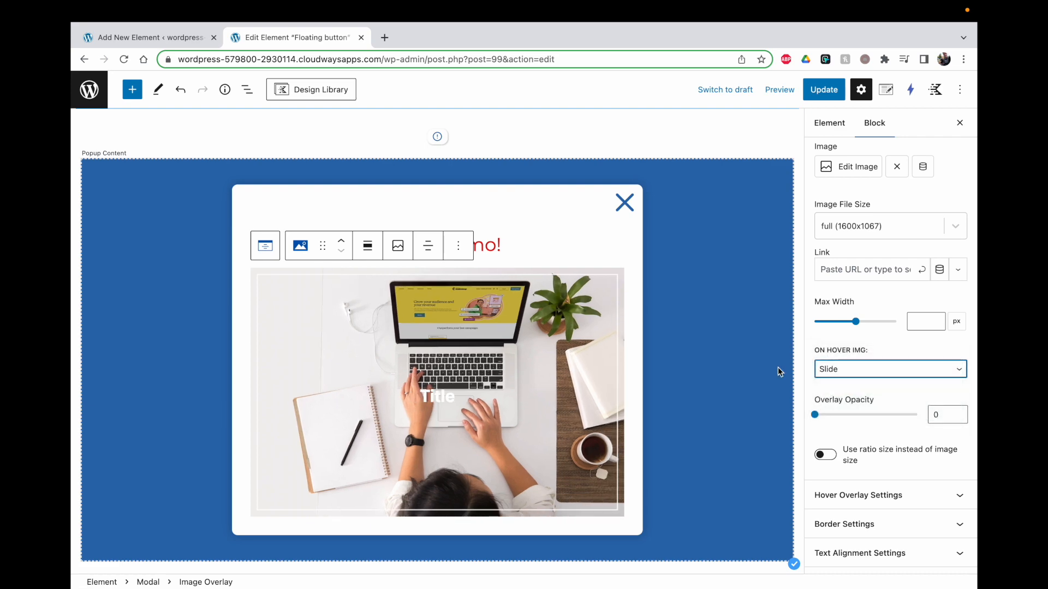
{"action": "mouse_move", "coordinate": [594, 351]}
{"action": "left_click", "coordinate": [866, 373]}
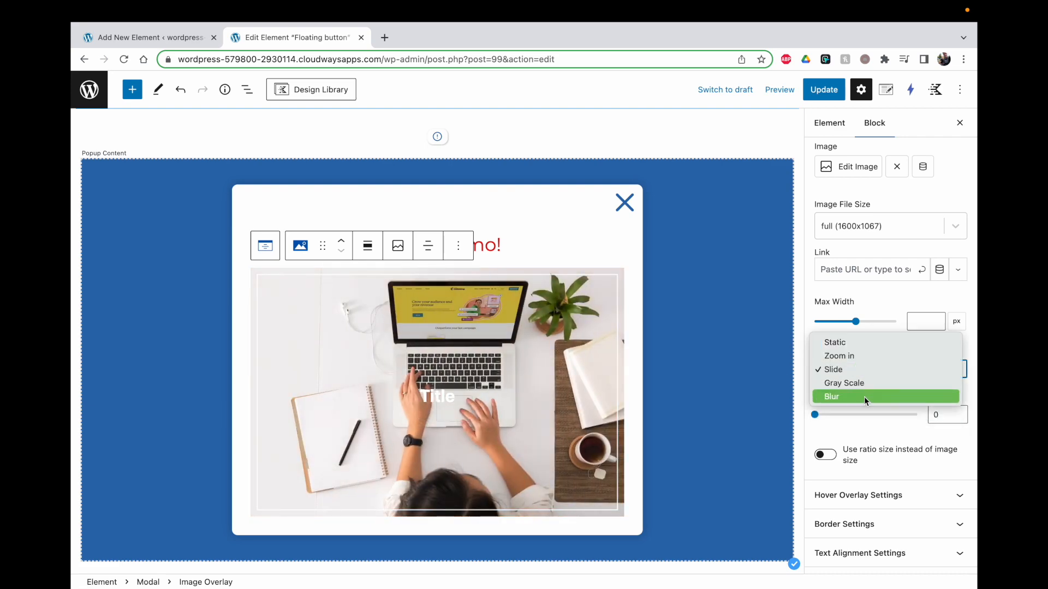
{"action": "left_click", "coordinate": [863, 384]}
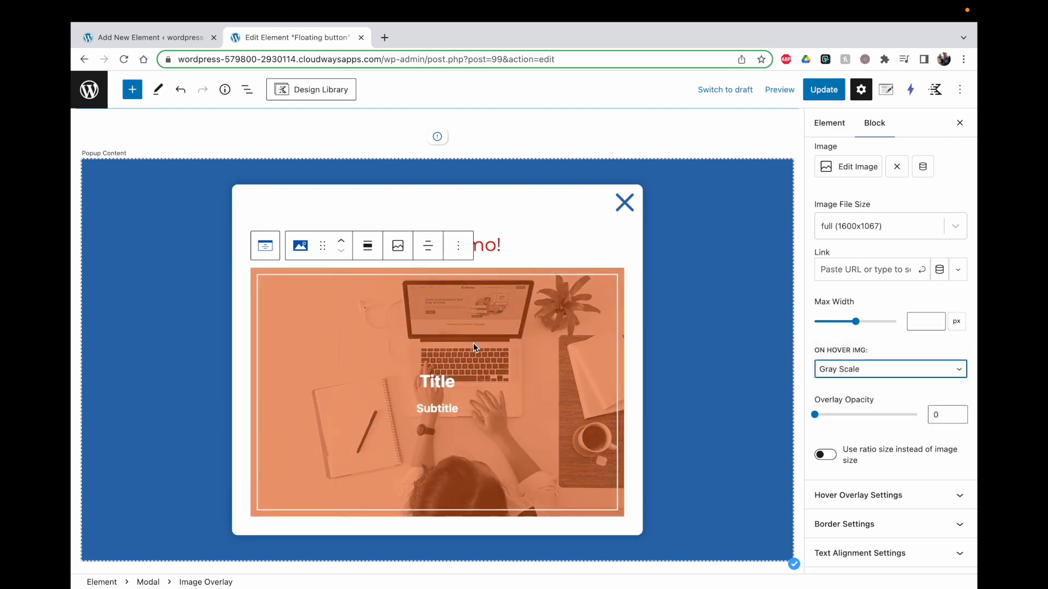
{"action": "left_click", "coordinate": [828, 372]}
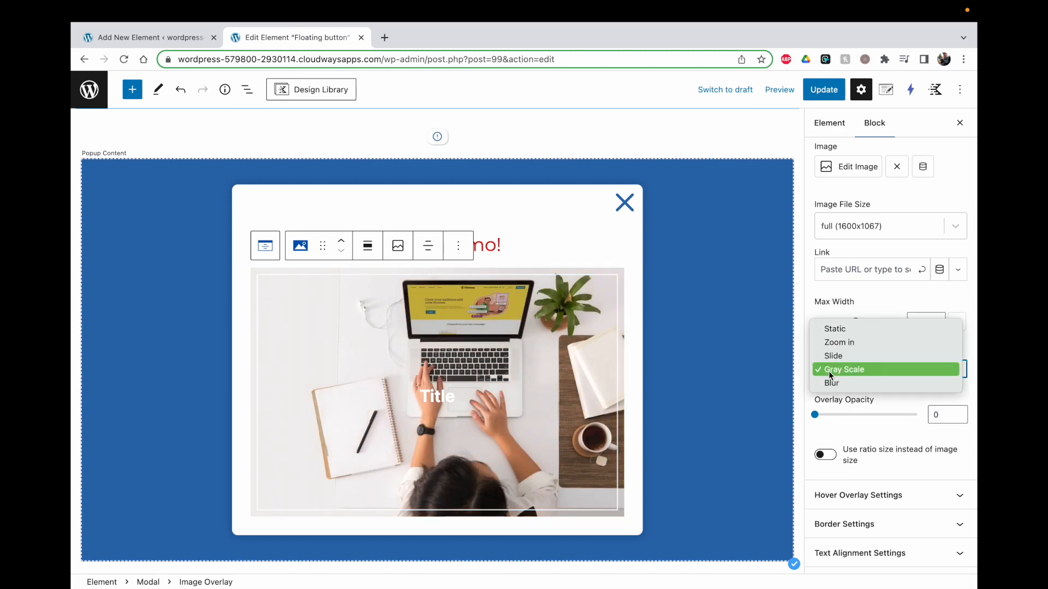
{"action": "left_click", "coordinate": [835, 342]}
{"action": "mouse_move", "coordinate": [445, 364]}
Step: Set the image's hover overlay color to the first palette color, blue 2B6CB0, and its hover overlay opacity to 0.7
{"action": "scroll", "coordinate": [887, 410], "scroll_direction": "down", "scroll_amount": 3}
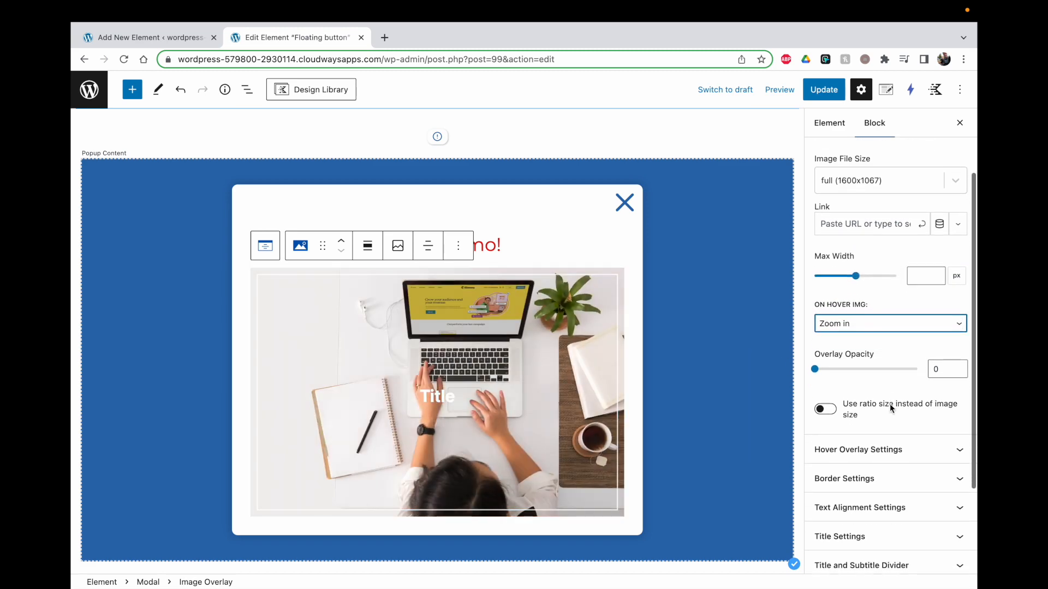
{"action": "left_click", "coordinate": [879, 414]}
{"action": "scroll", "coordinate": [958, 372], "scroll_direction": "down", "scroll_amount": 2}
{"action": "left_click", "coordinate": [958, 349]}
{"action": "left_click", "coordinate": [786, 324]}
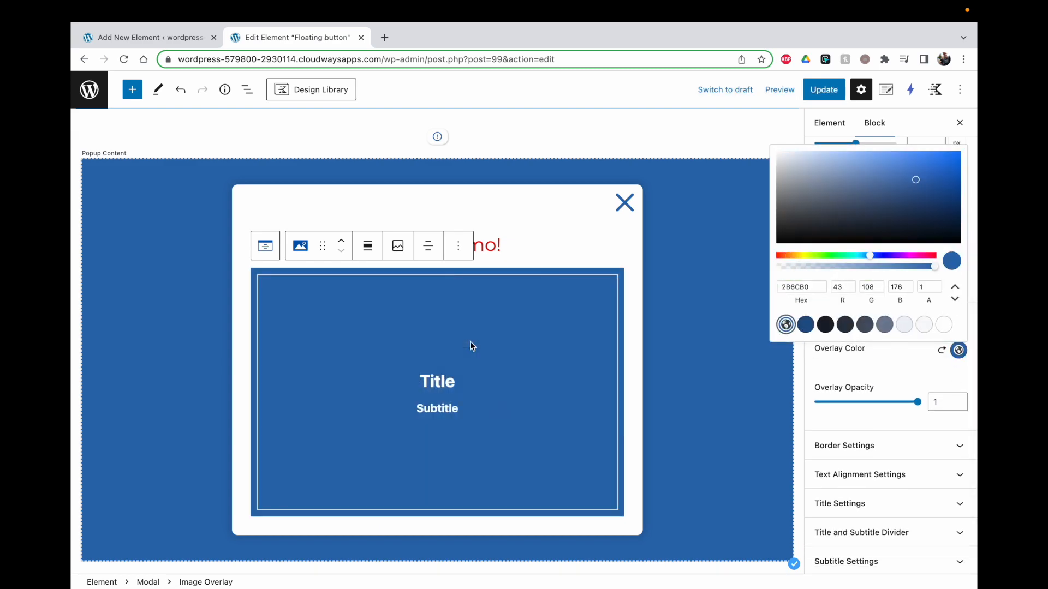
{"action": "left_click", "coordinate": [885, 369]}
{"action": "left_click", "coordinate": [938, 403]}
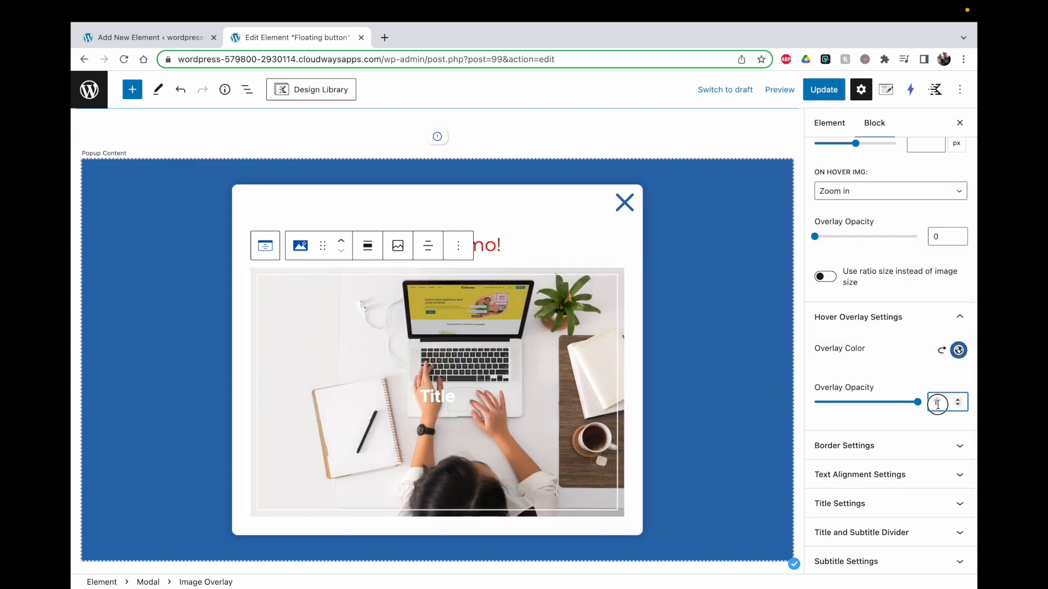
{"action": "type", "text": "0.7"}
{"action": "left_click", "coordinate": [885, 357]}
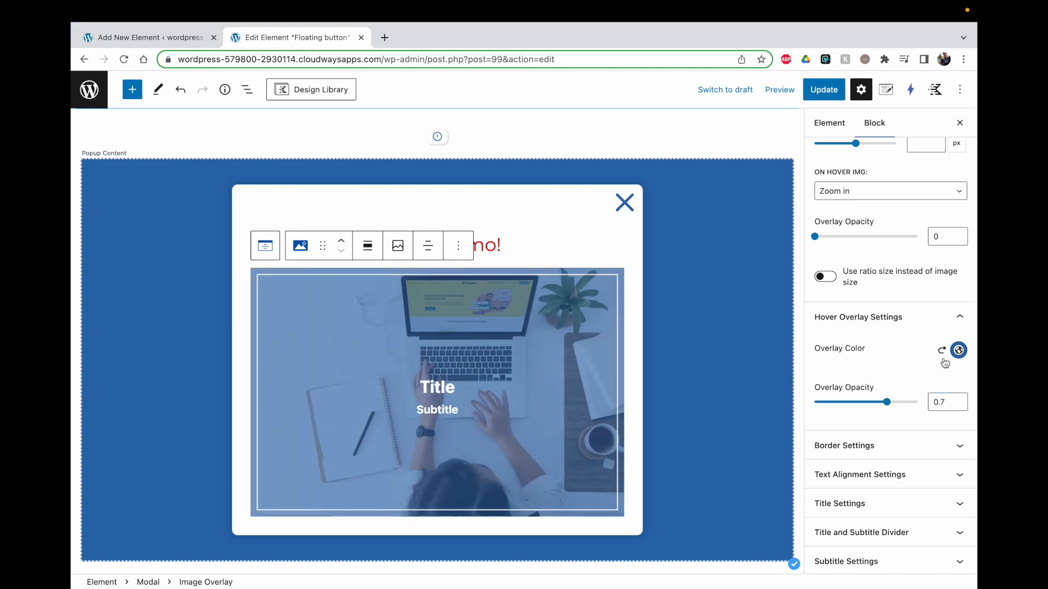
Step: Set the overlay image border's position from the edge to 40
{"action": "scroll", "coordinate": [938, 360], "scroll_direction": "down", "scroll_amount": 3}
{"action": "left_click", "coordinate": [926, 355]}
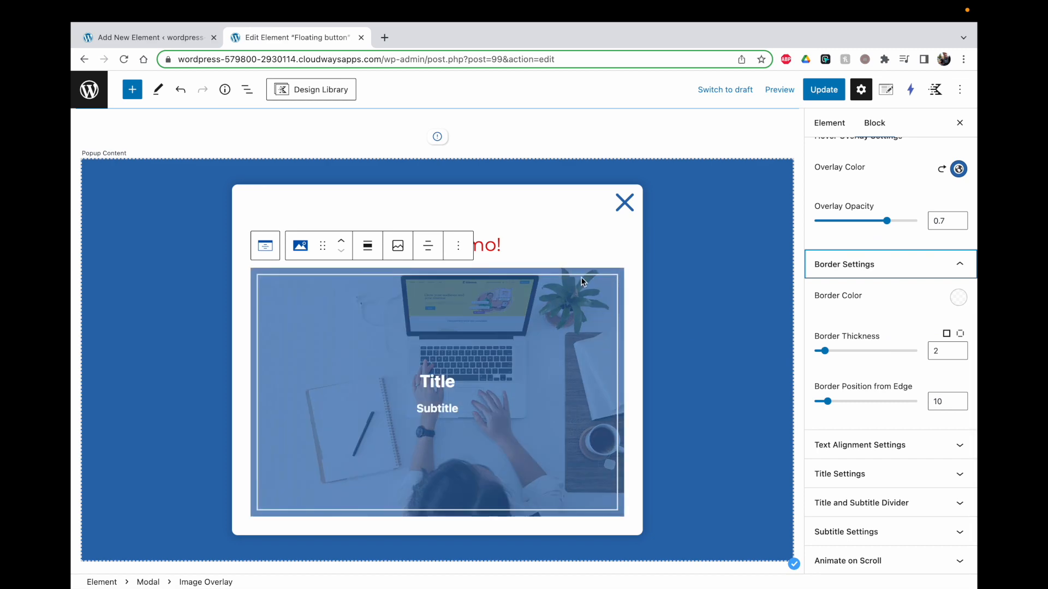
{"action": "left_click", "coordinate": [935, 402]}
{"action": "key", "text": "Delete"}
{"action": "type", "text": "4"}
{"action": "left_click", "coordinate": [915, 391]}
{"action": "scroll", "coordinate": [911, 379], "scroll_direction": "down", "scroll_amount": 1}
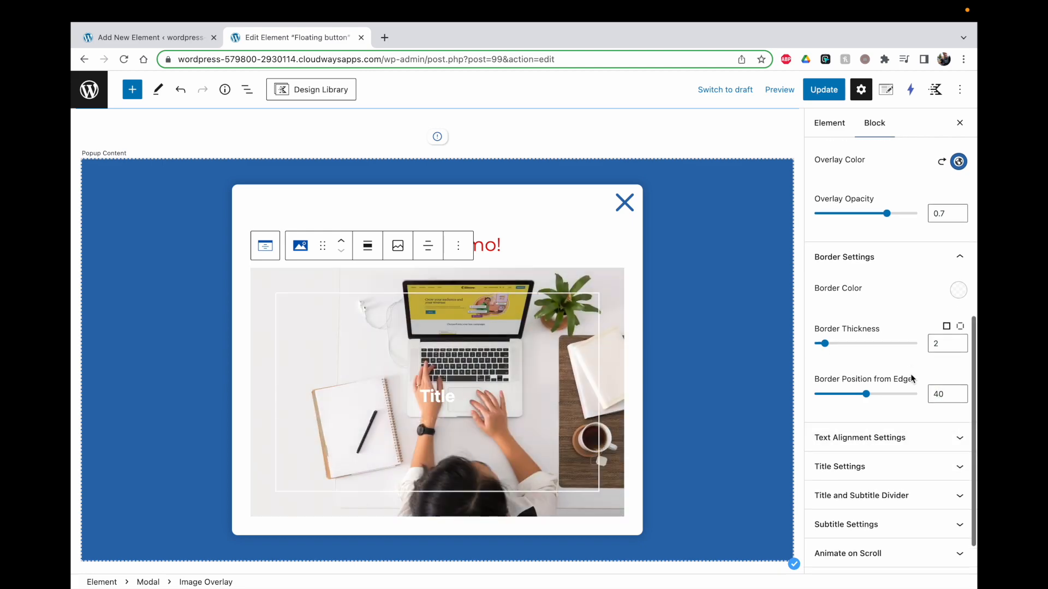
Step: Replace the overlay image's title with "Only for you" and its subtitle with "Limited time only!!"
{"action": "scroll", "coordinate": [906, 382], "scroll_direction": "down", "scroll_amount": 2}
{"action": "left_click", "coordinate": [900, 382]}
{"action": "scroll", "coordinate": [900, 391], "scroll_direction": "down", "scroll_amount": 3}
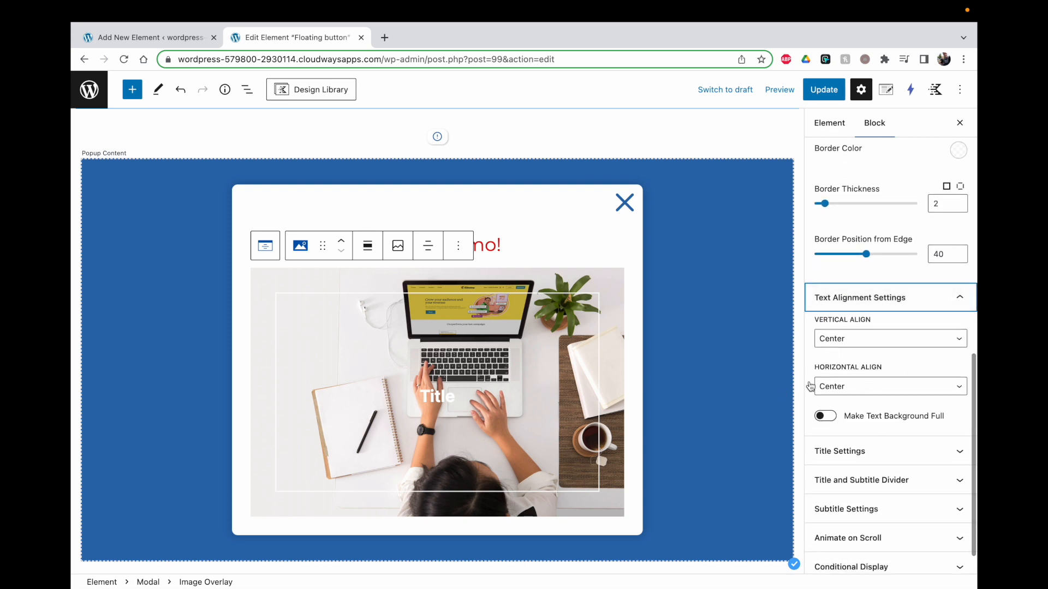
{"action": "left_click", "coordinate": [430, 381]}
{"action": "double_click", "coordinate": [431, 381]}
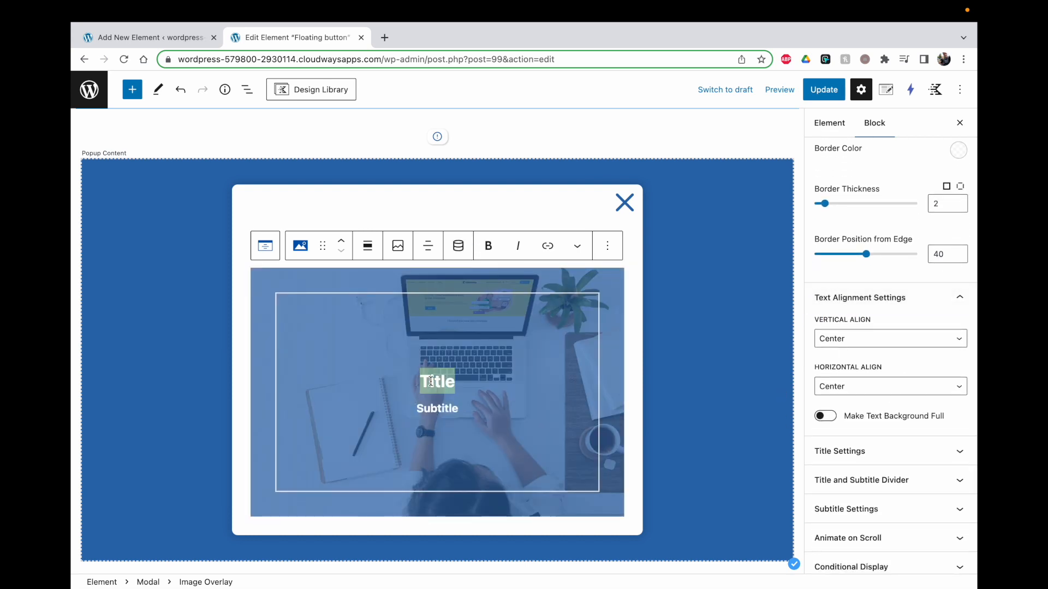
{"action": "type", "text": "Only for you"}
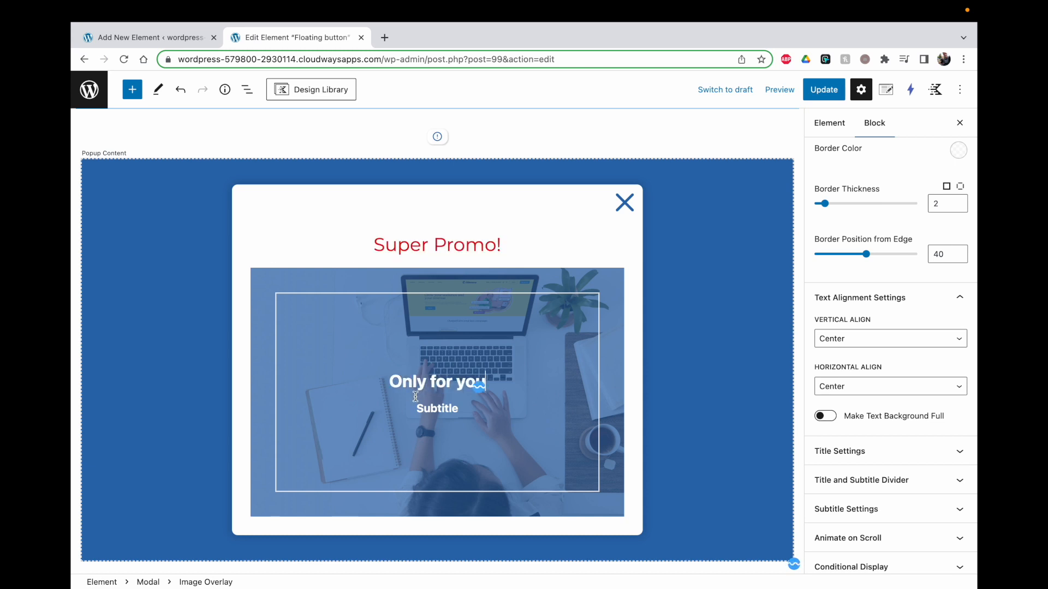
{"action": "left_click", "coordinate": [458, 407]}
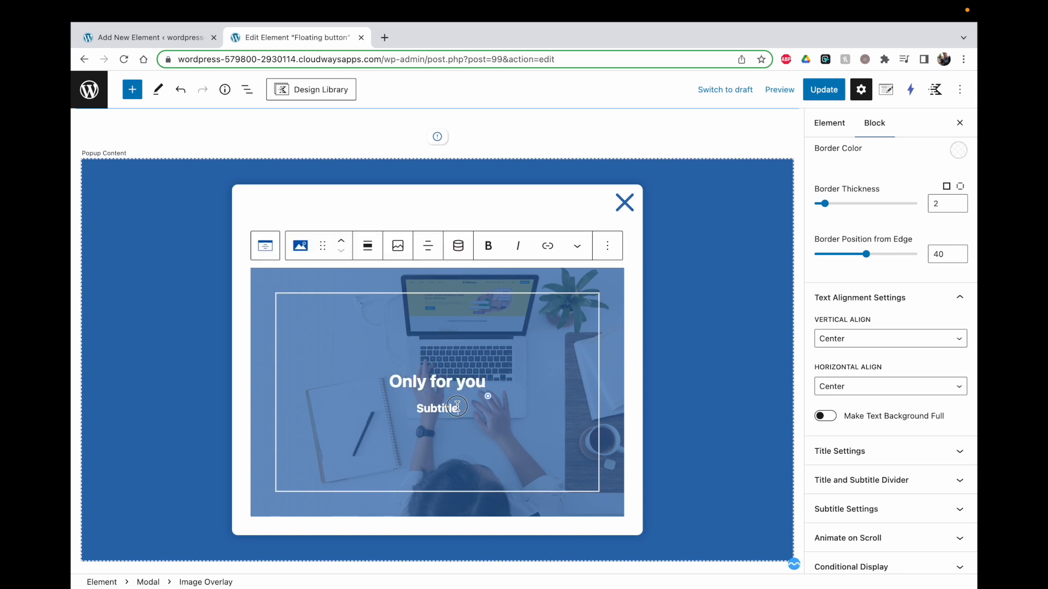
{"action": "double_click", "coordinate": [439, 409]}
{"action": "type", "text": "Lim"}
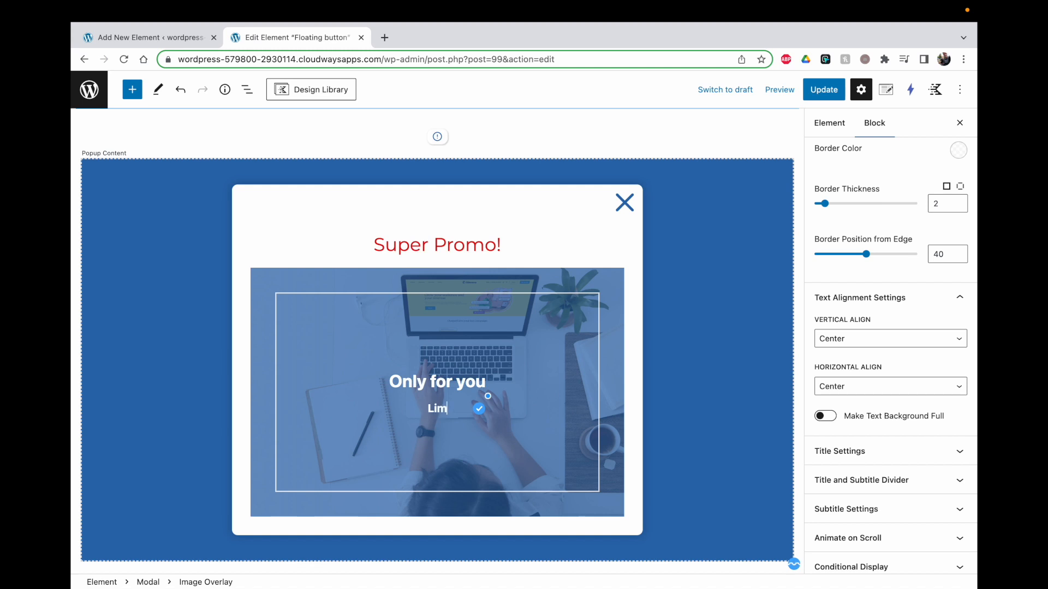
{"action": "type", "text": "ited time only!!"}
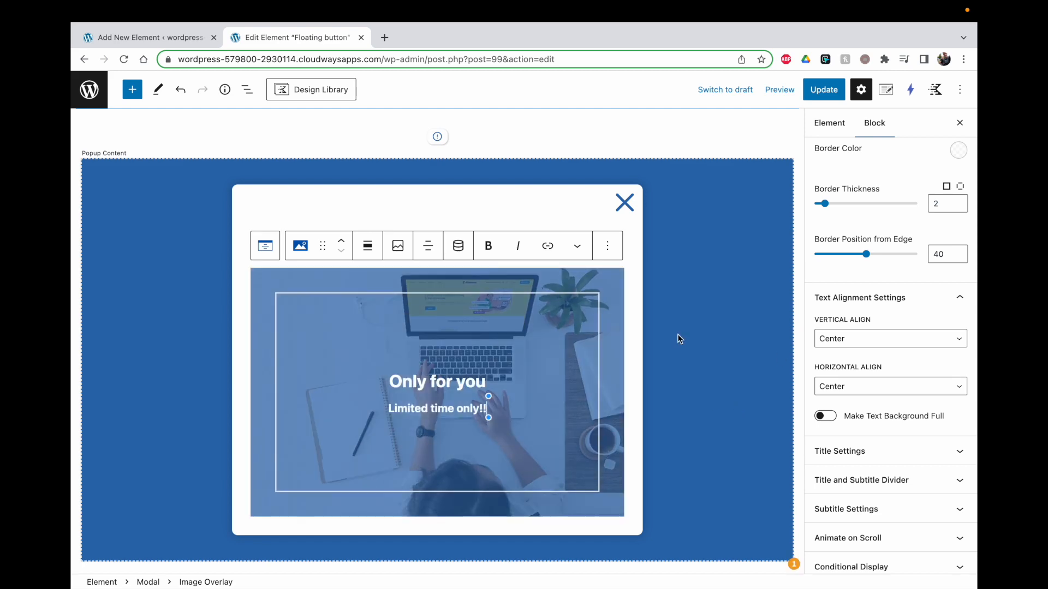
Step: Change the overlay title's color to bright red
{"action": "left_click", "coordinate": [903, 296]}
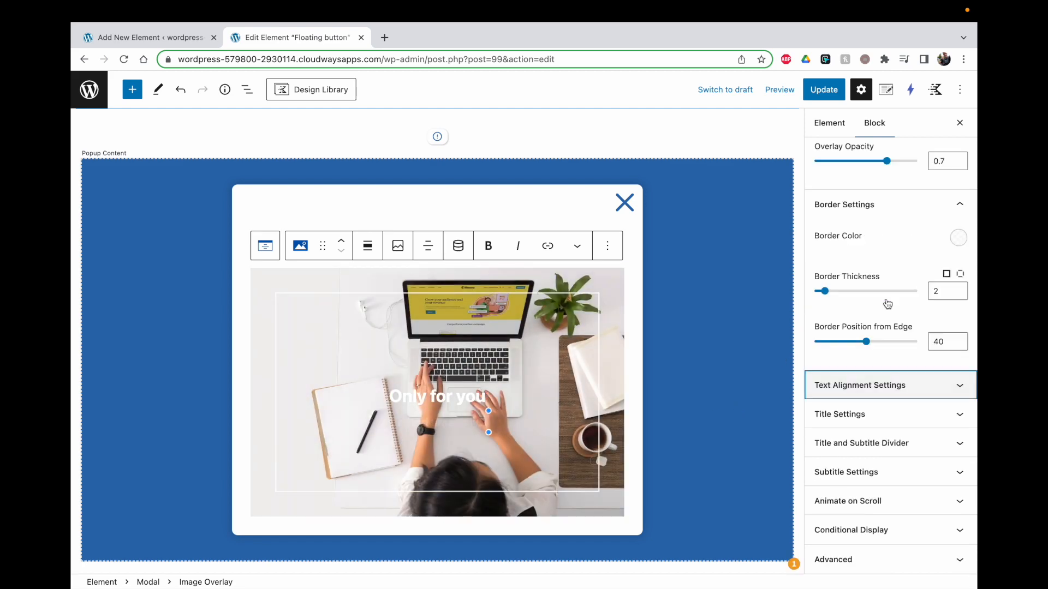
{"action": "left_click", "coordinate": [877, 420]}
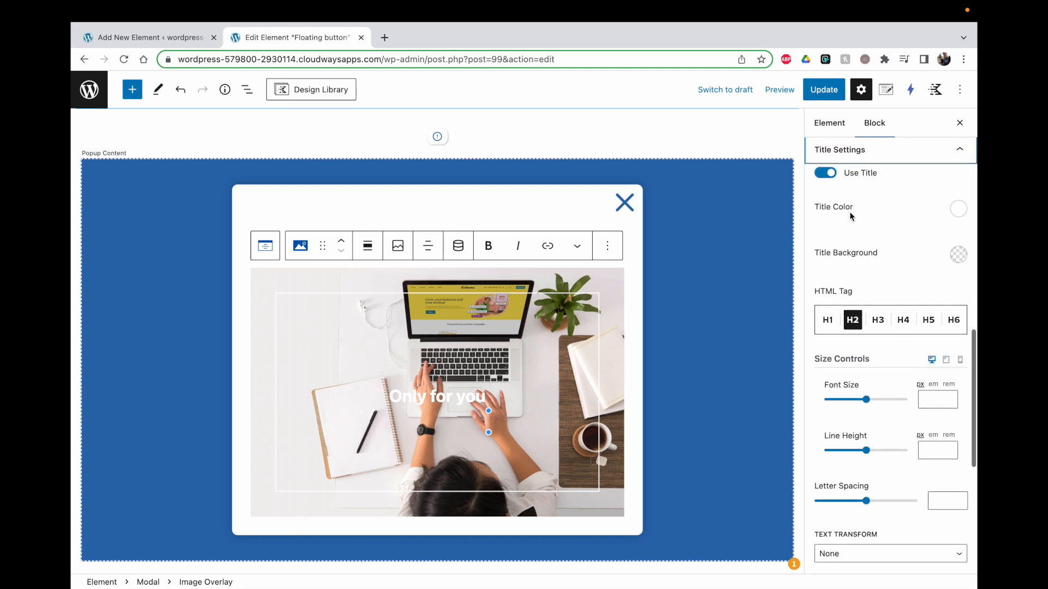
{"action": "left_click", "coordinate": [958, 208]}
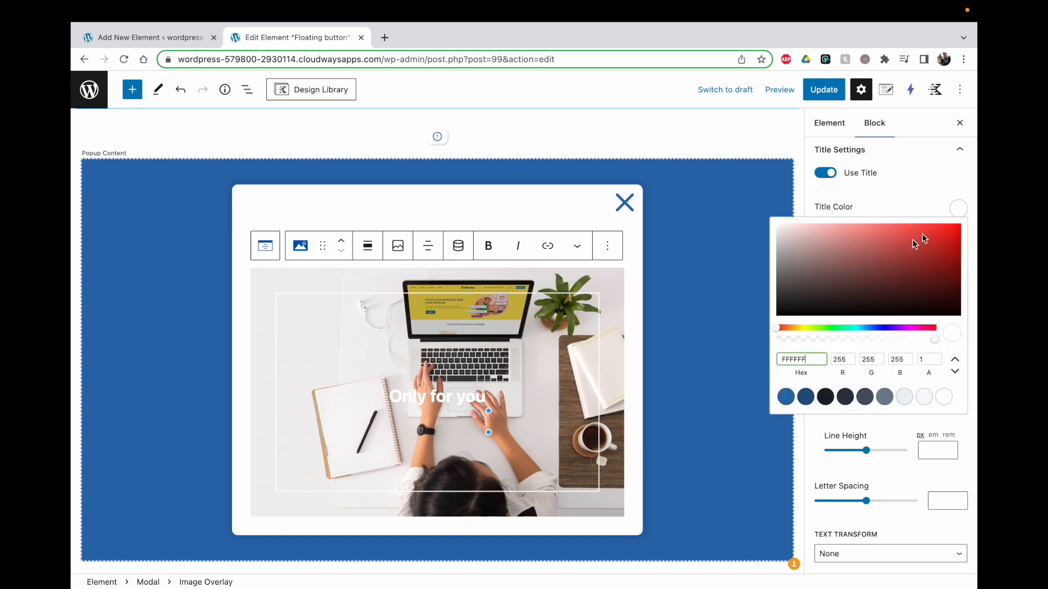
{"action": "left_click", "coordinate": [957, 234]}
{"action": "left_click", "coordinate": [891, 201]}
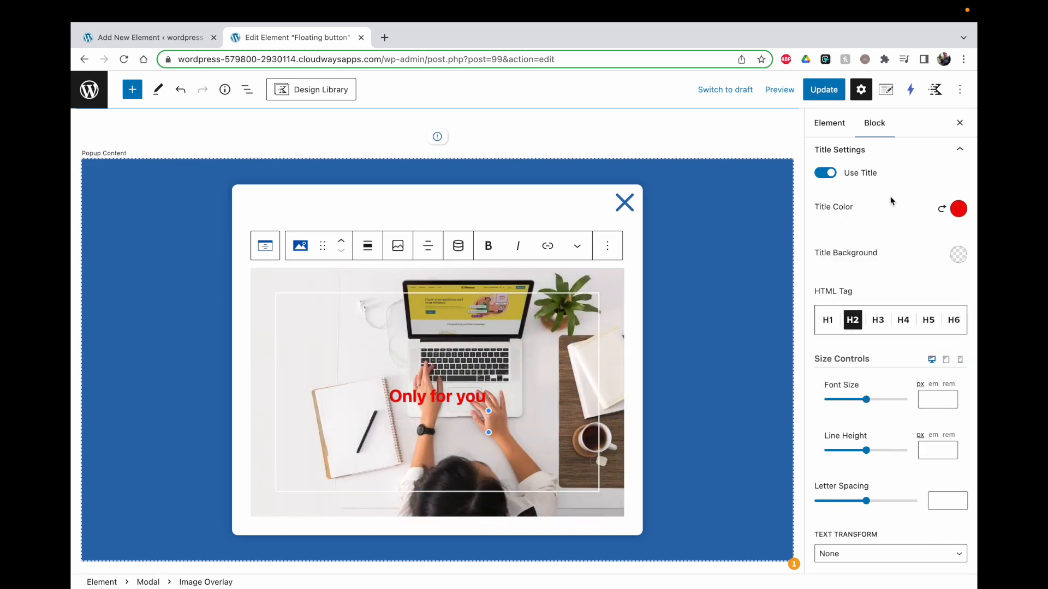
Step: Add a Solid Line divider between the overlay title and subtitle and set its width to 10%
{"action": "scroll", "coordinate": [926, 360], "scroll_direction": "down", "scroll_amount": 6}
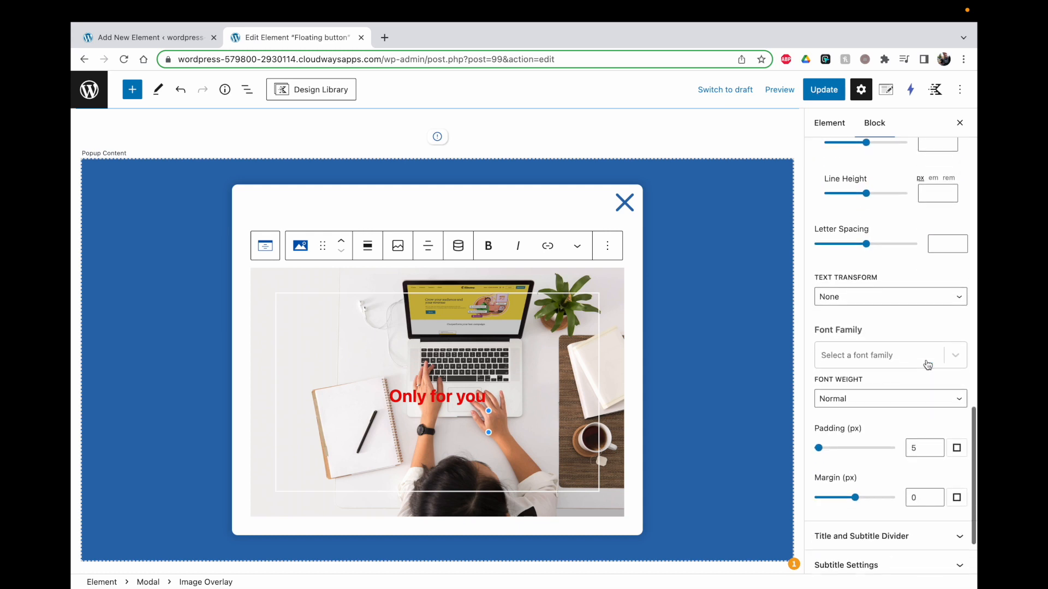
{"action": "left_click", "coordinate": [892, 444]}
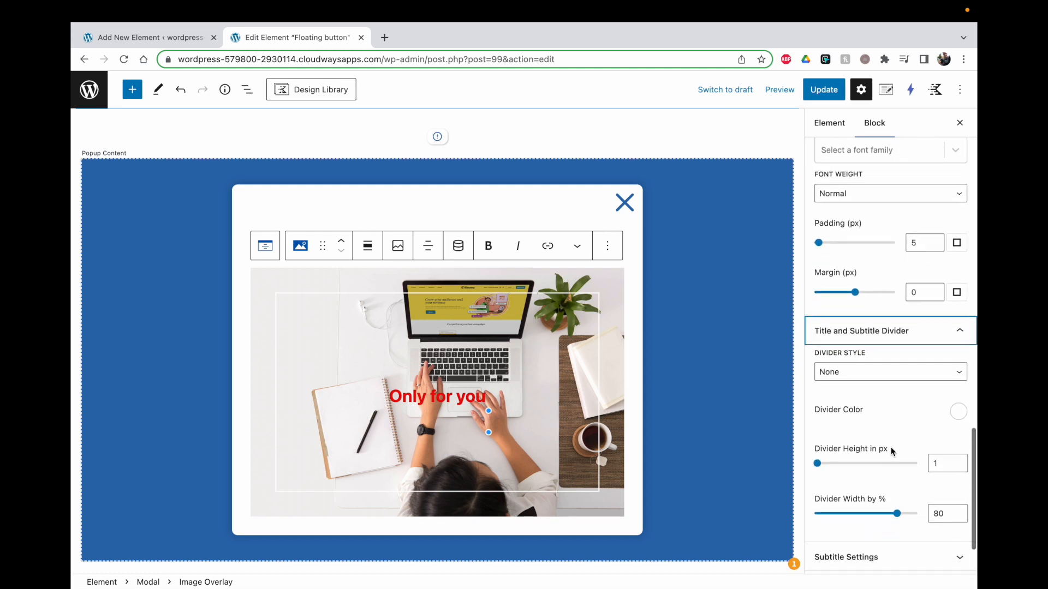
{"action": "left_click", "coordinate": [855, 357]}
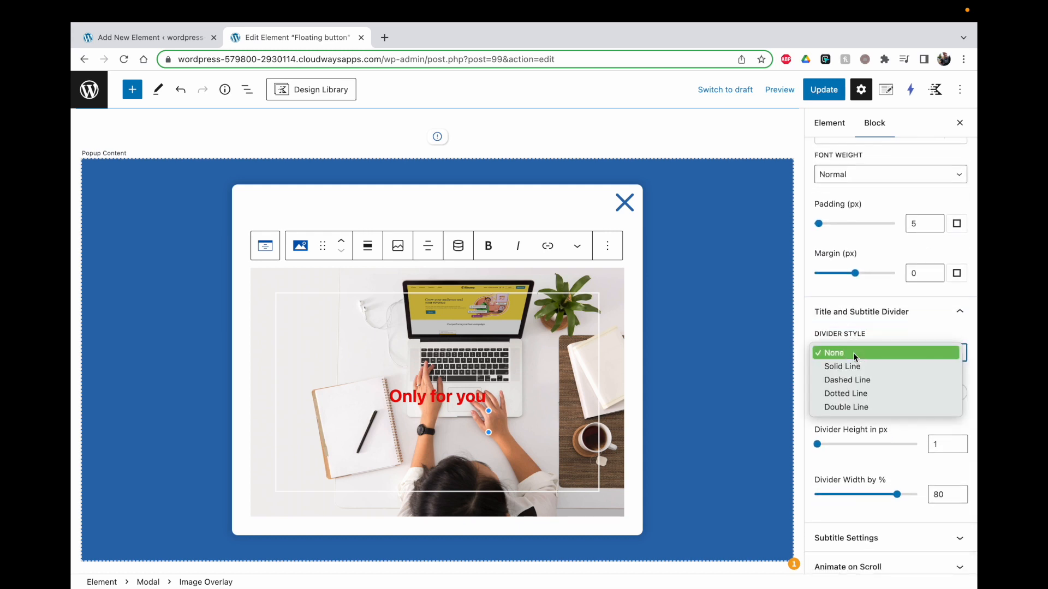
{"action": "left_click", "coordinate": [847, 380]}
{"action": "left_click", "coordinate": [853, 358]}
{"action": "left_click", "coordinate": [844, 340]}
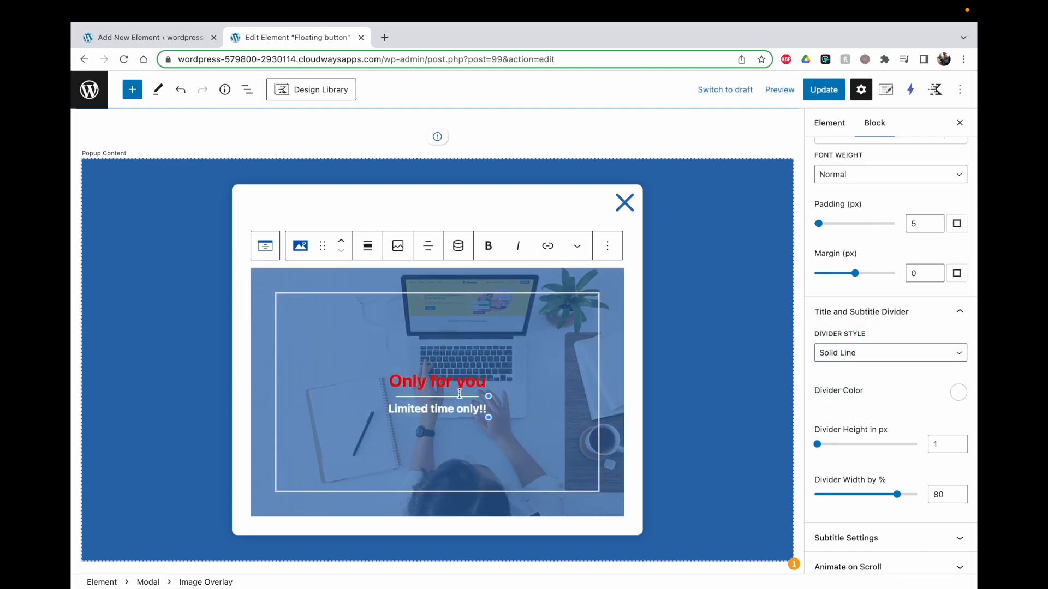
{"action": "left_click_drag", "start_coordinate": [887, 494], "coordinate": [852, 495]}
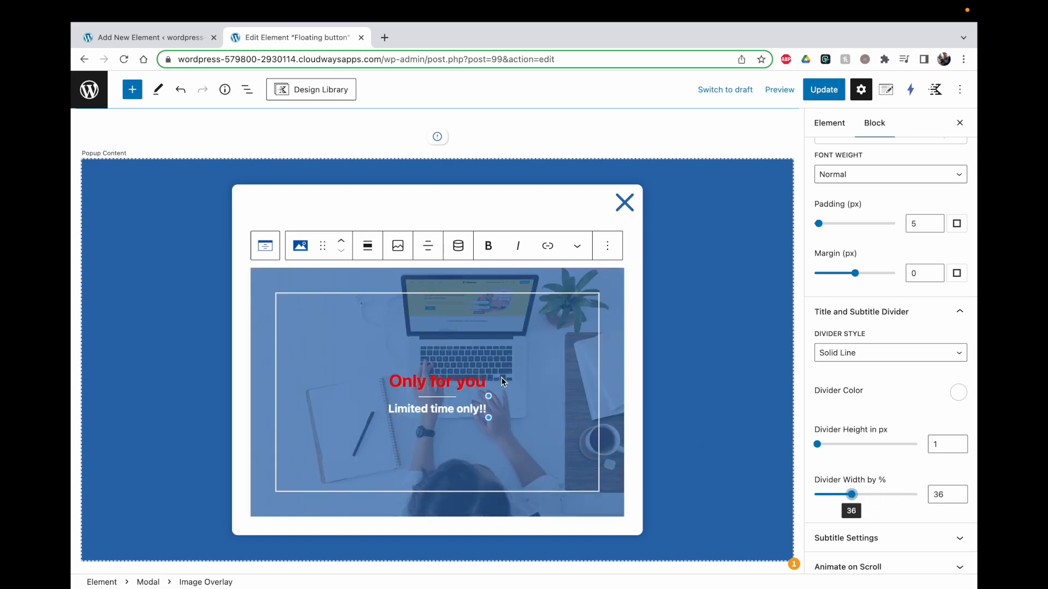
{"action": "left_click", "coordinate": [825, 495]}
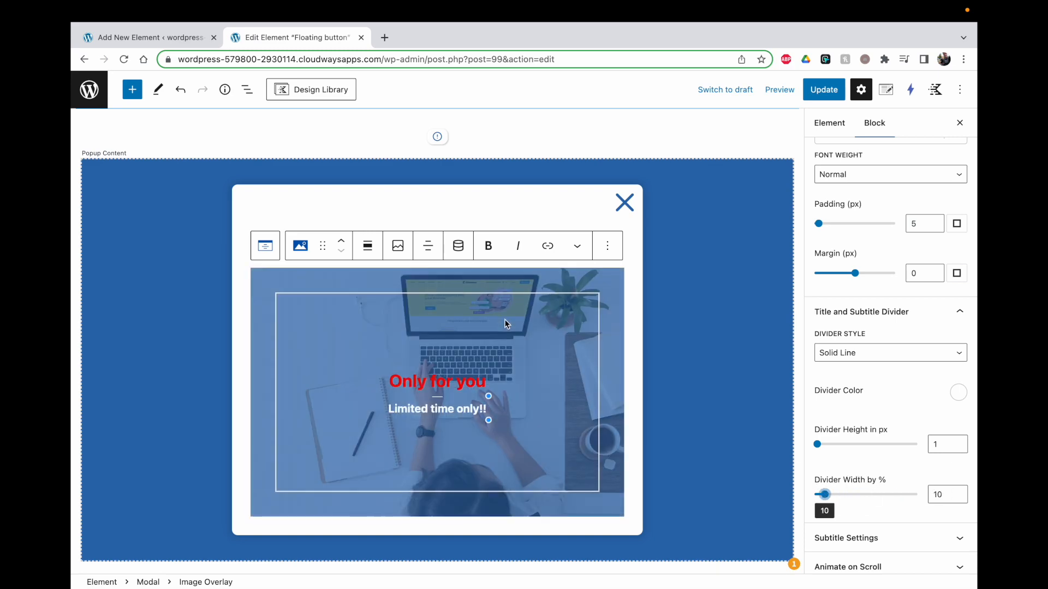
Step: Try the Always Visible subtitle style on the image overlay and return it to Hidden until Hover
{"action": "scroll", "coordinate": [868, 388], "scroll_direction": "down", "scroll_amount": 2}
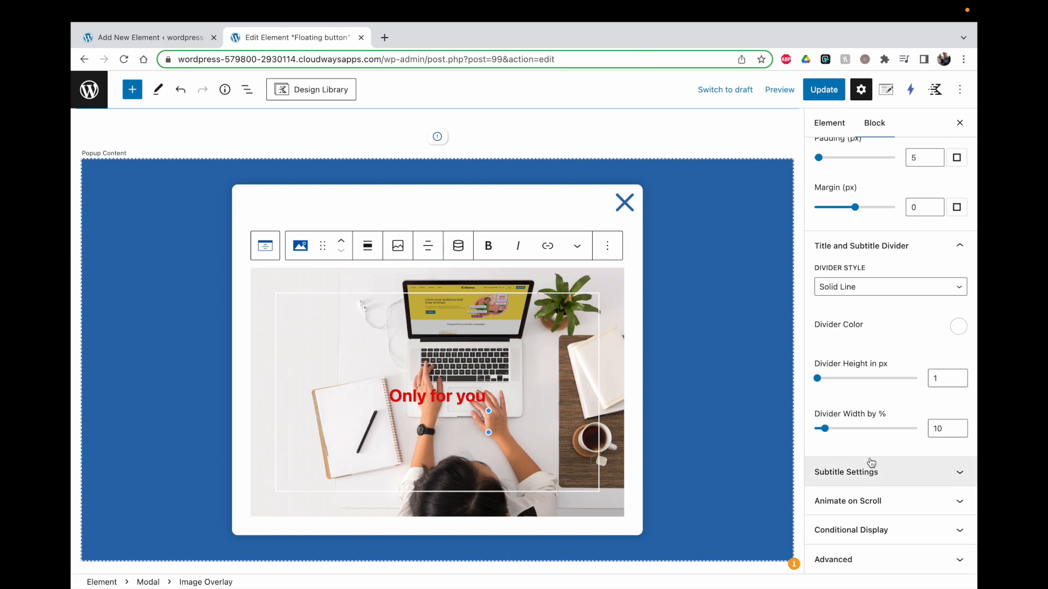
{"action": "left_click", "coordinate": [870, 471]}
{"action": "scroll", "coordinate": [868, 328], "scroll_direction": "down", "scroll_amount": 5}
{"action": "left_click", "coordinate": [860, 188]}
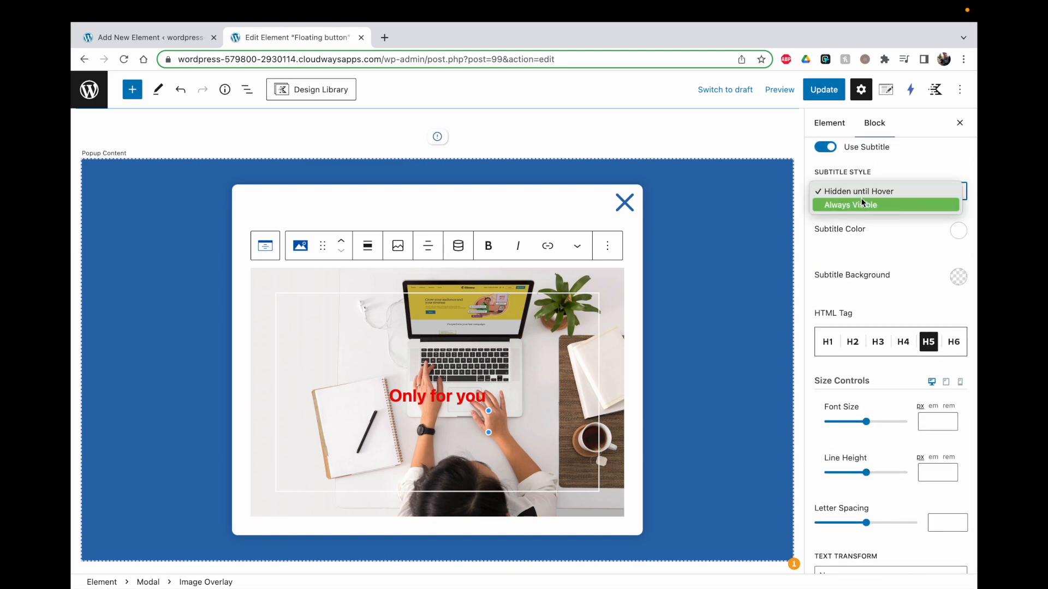
{"action": "left_click", "coordinate": [862, 203]}
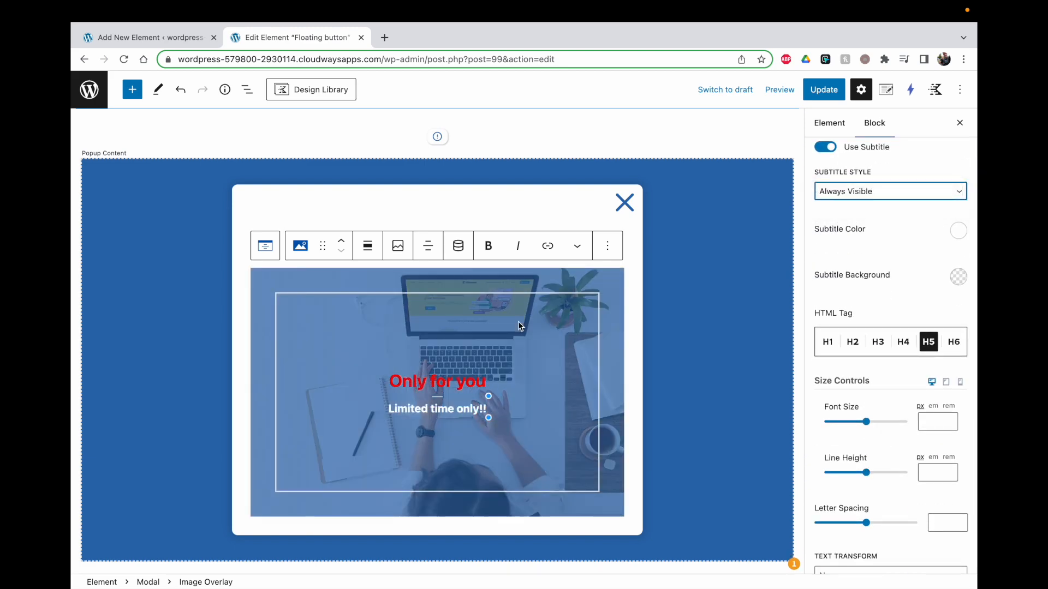
{"action": "left_click", "coordinate": [853, 197]}
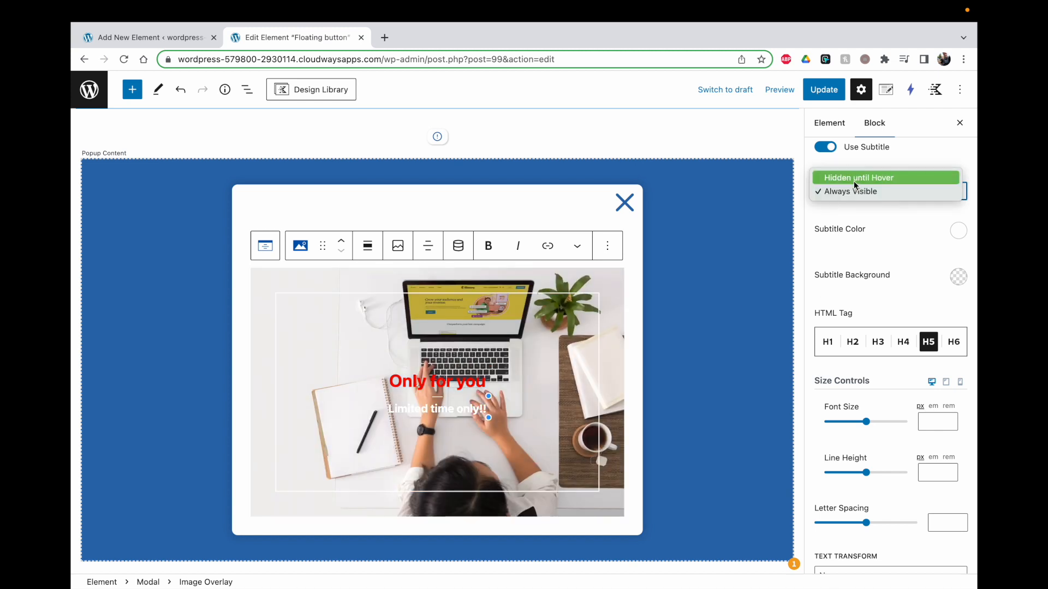
{"action": "left_click", "coordinate": [854, 179]}
Step: Change the overlay subtitle's color to golden yellow E7B706
{"action": "scroll", "coordinate": [883, 225], "scroll_direction": "down", "scroll_amount": 1}
{"action": "left_click", "coordinate": [962, 219]}
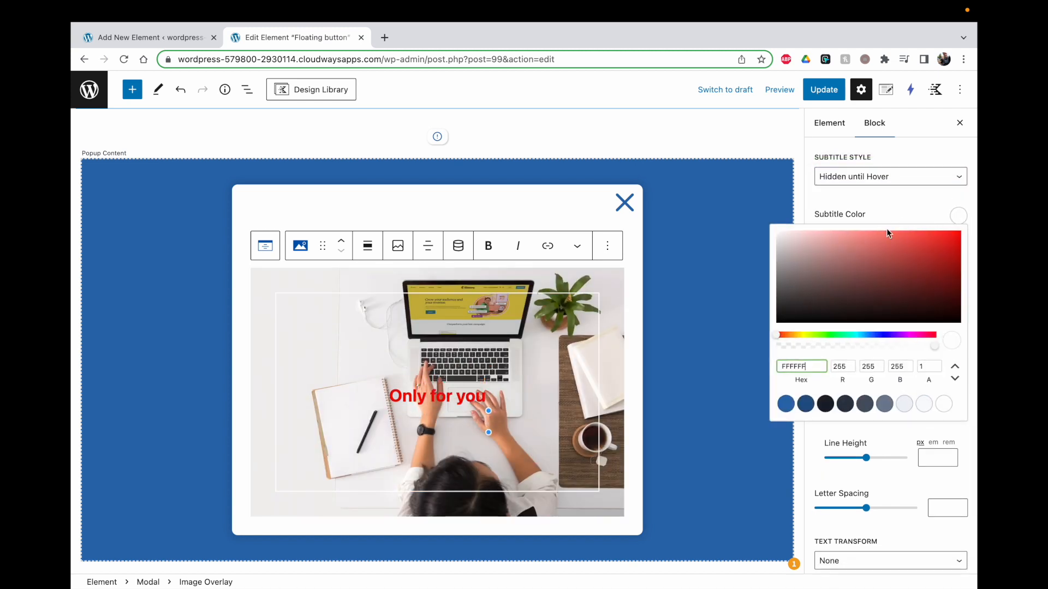
{"action": "left_click", "coordinate": [798, 335]}
{"action": "left_click", "coordinate": [956, 239]}
{"action": "mouse_move", "coordinate": [585, 330]}
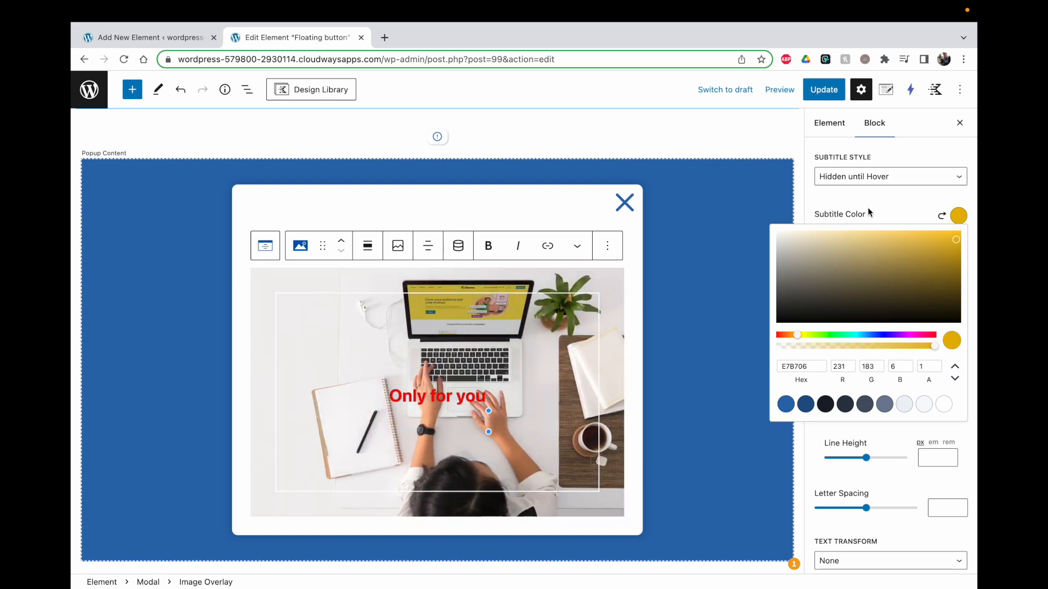
{"action": "left_click", "coordinate": [868, 207]}
Step: Save the changes to the Floating button element
{"action": "scroll", "coordinate": [898, 346], "scroll_direction": "down", "scroll_amount": 3}
{"action": "scroll", "coordinate": [898, 346], "scroll_direction": "down", "scroll_amount": 3}
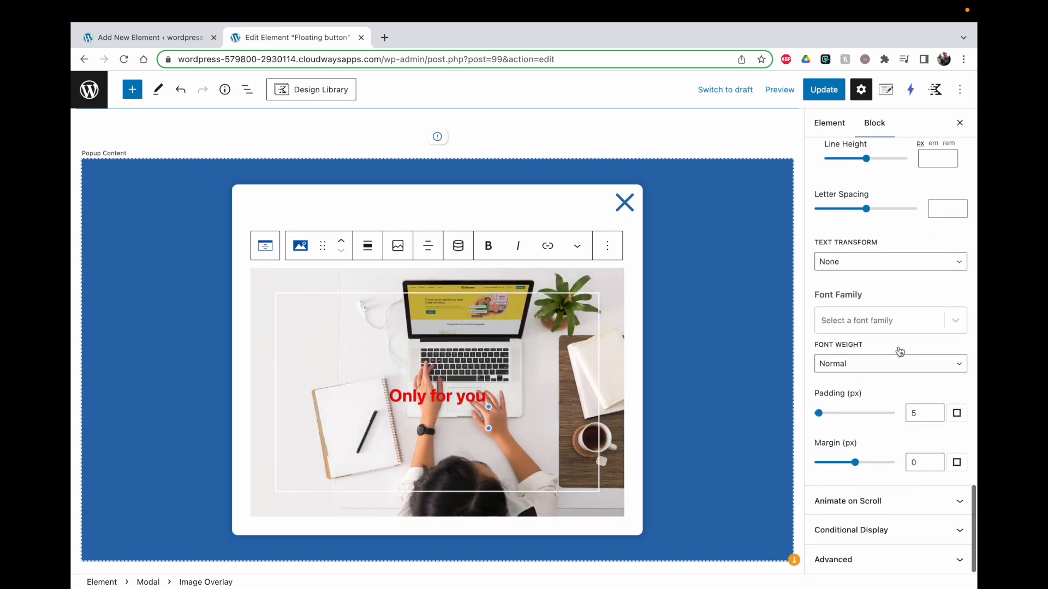
{"action": "scroll", "coordinate": [876, 338], "scroll_direction": "up", "scroll_amount": 15}
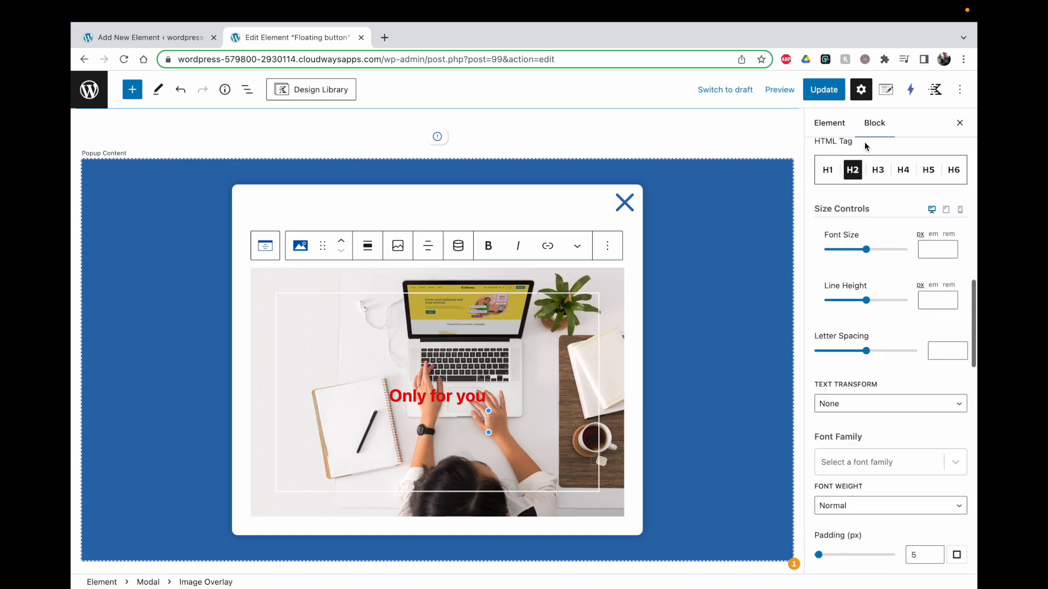
{"action": "left_click", "coordinate": [826, 89]}
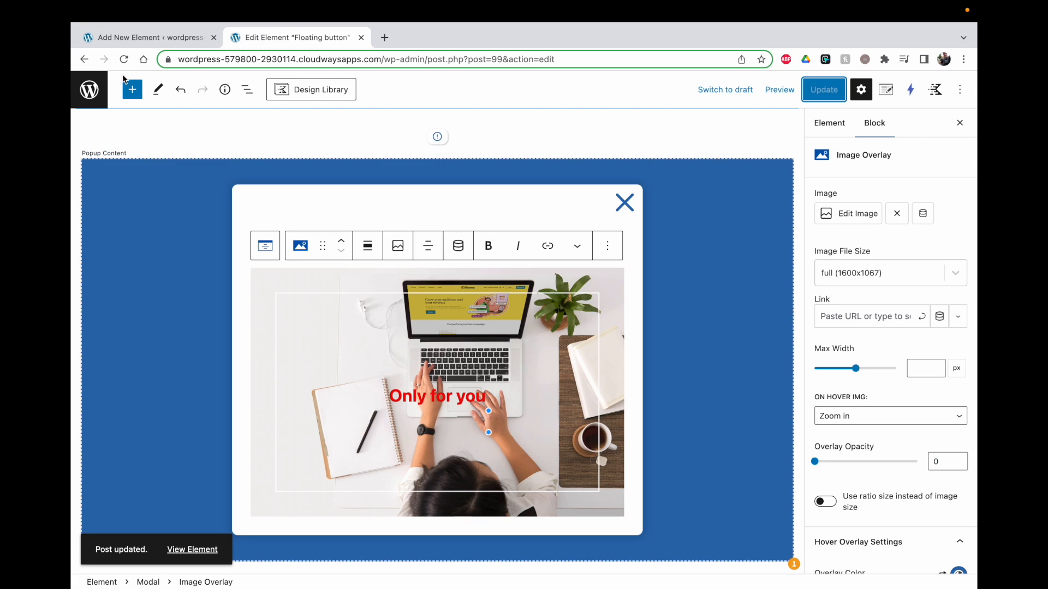
Step: Open the Elements list in a new browser tab and go from there to view the live Demo page
{"action": "right_click", "coordinate": [83, 84]}
{"action": "left_click", "coordinate": [114, 94]}
{"action": "left_click", "coordinate": [392, 44]}
{"action": "mouse_move", "coordinate": [117, 183]}
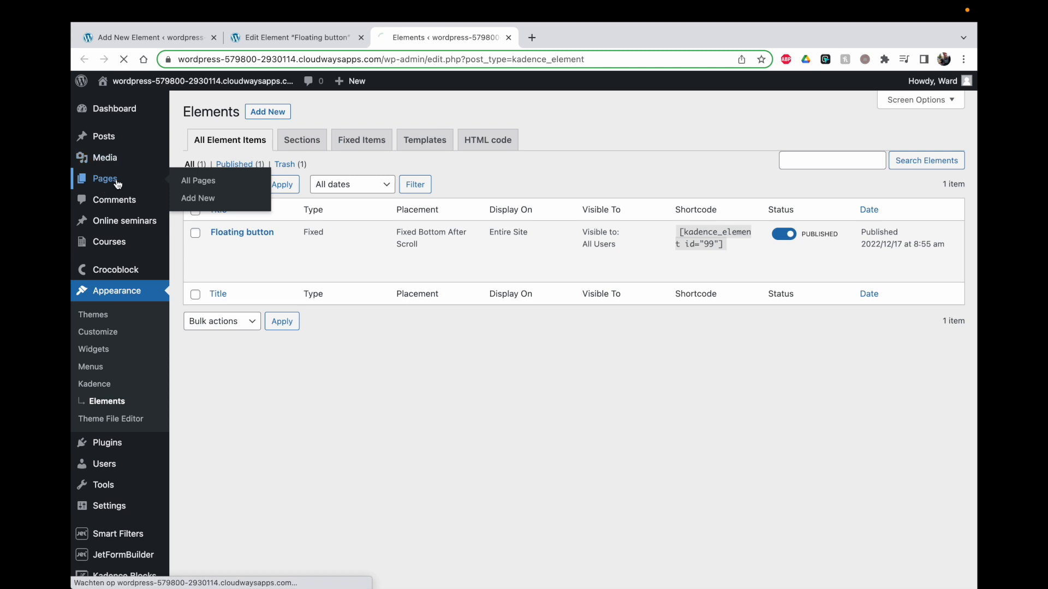
{"action": "left_click", "coordinate": [312, 220]}
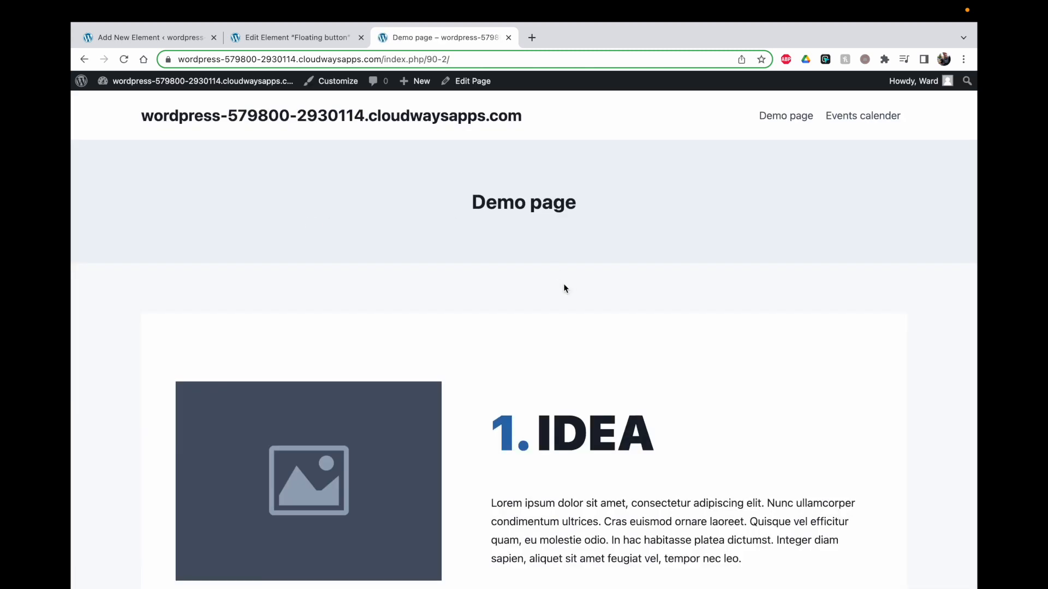
Step: Check the Floating button element's placement and scroll-distance settings, and return to the live Demo page
{"action": "left_click", "coordinate": [276, 38]}
{"action": "left_click", "coordinate": [885, 90]}
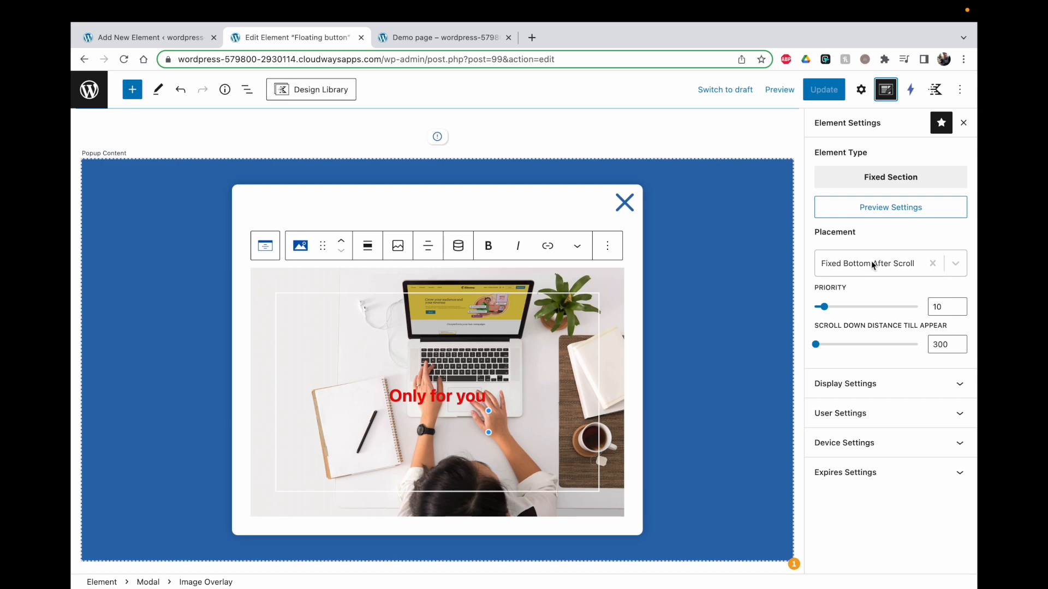
{"action": "left_click", "coordinate": [458, 37]}
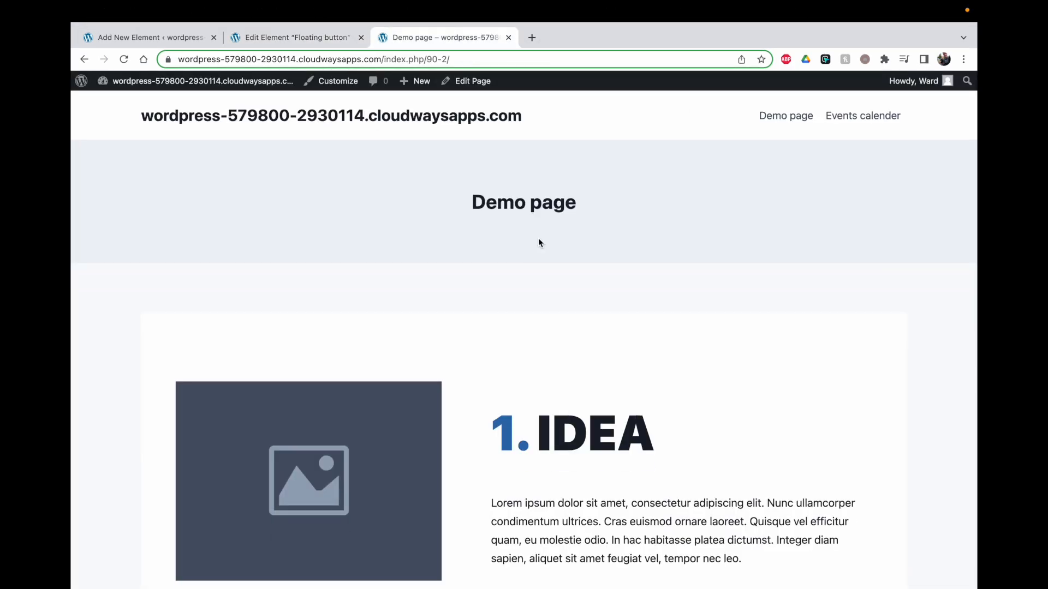
Step: Test the floating button while scrolling down the Demo page, opening and closing its promo popup twice
{"action": "scroll", "coordinate": [539, 239], "scroll_direction": "down", "scroll_amount": 5}
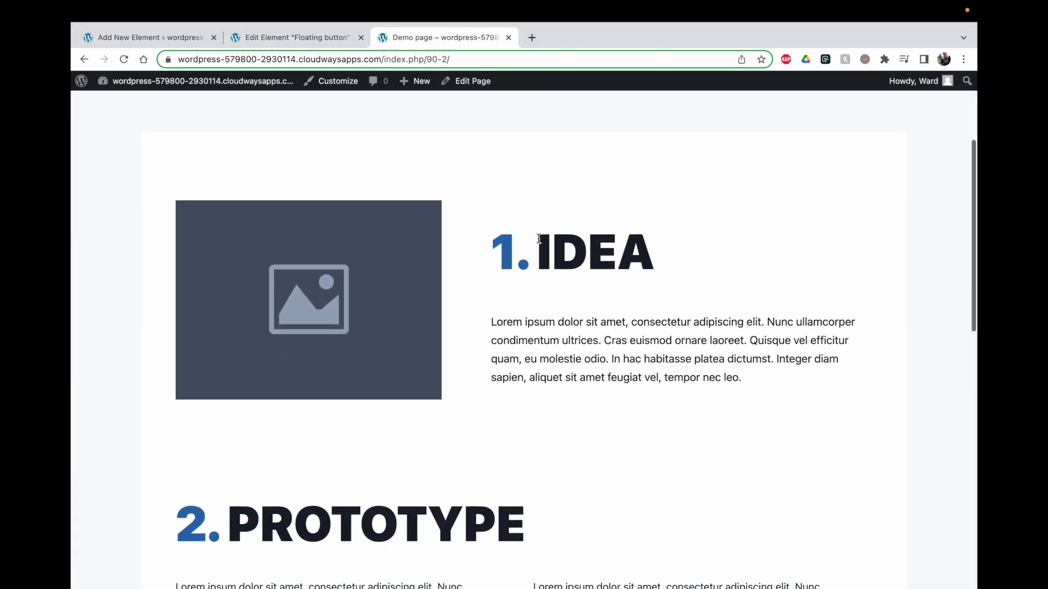
{"action": "scroll", "coordinate": [538, 238], "scroll_direction": "down", "scroll_amount": 7}
{"action": "scroll", "coordinate": [538, 243], "scroll_direction": "down", "scroll_amount": 2}
{"action": "left_click", "coordinate": [524, 580]}
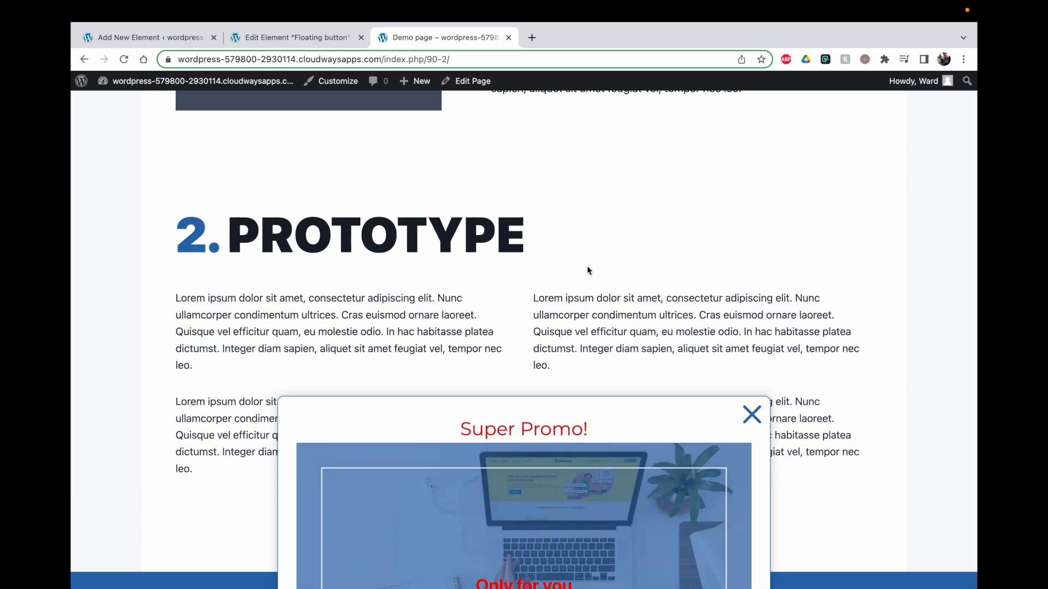
{"action": "left_click", "coordinate": [752, 415]}
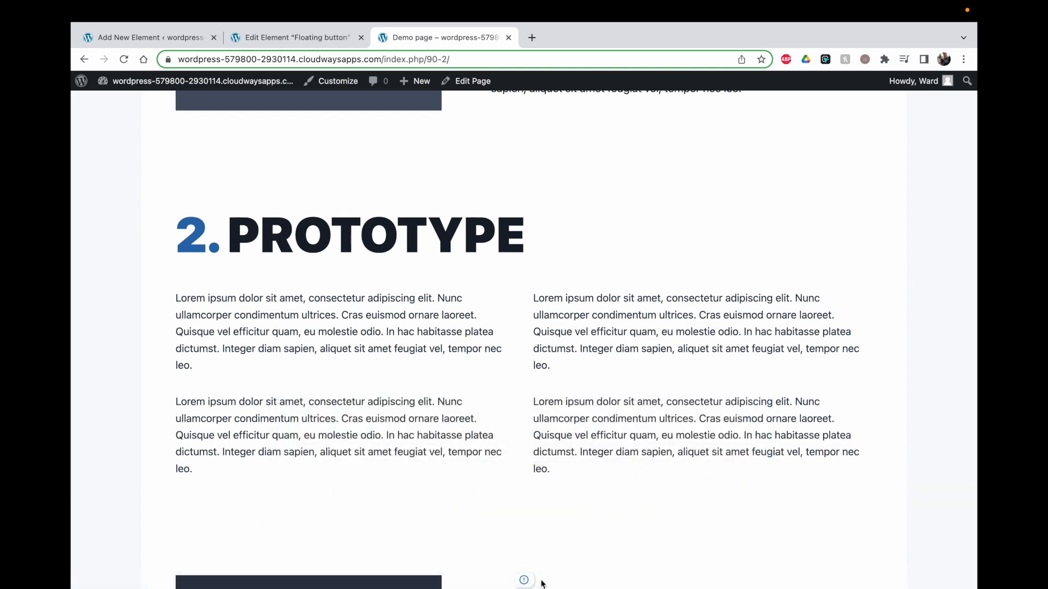
{"action": "left_click", "coordinate": [525, 581]}
{"action": "left_click", "coordinate": [752, 416]}
{"action": "scroll", "coordinate": [620, 337], "scroll_direction": "down", "scroll_amount": 15}
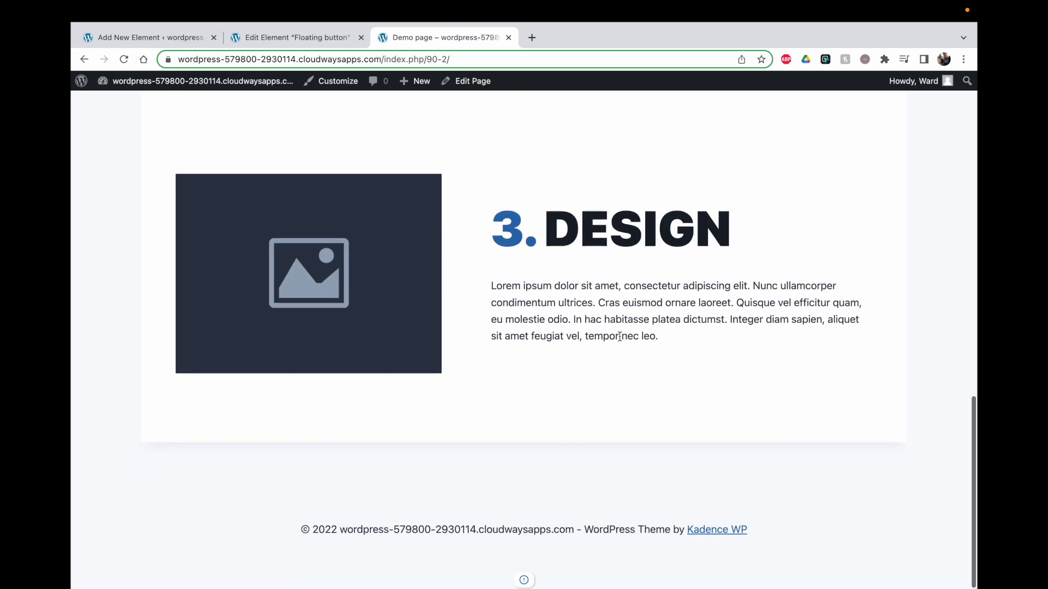
Step: Set the modal box's vertical alignment to Bottom in the Floating button element and save the update
{"action": "scroll", "coordinate": [620, 337], "scroll_direction": "up", "scroll_amount": 20}
{"action": "left_click", "coordinate": [294, 37]}
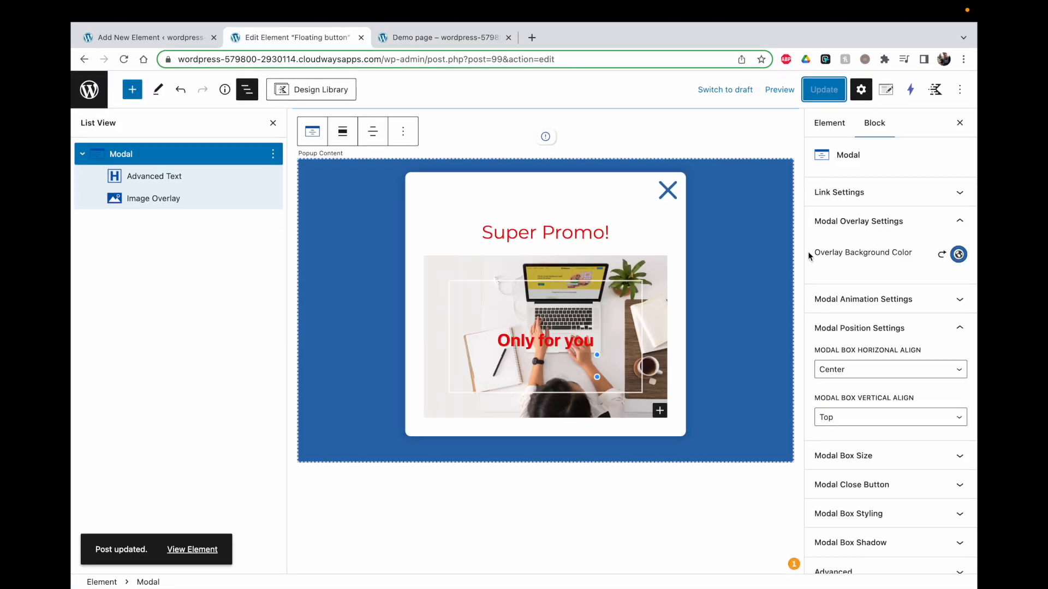
{"action": "left_click", "coordinate": [841, 417]}
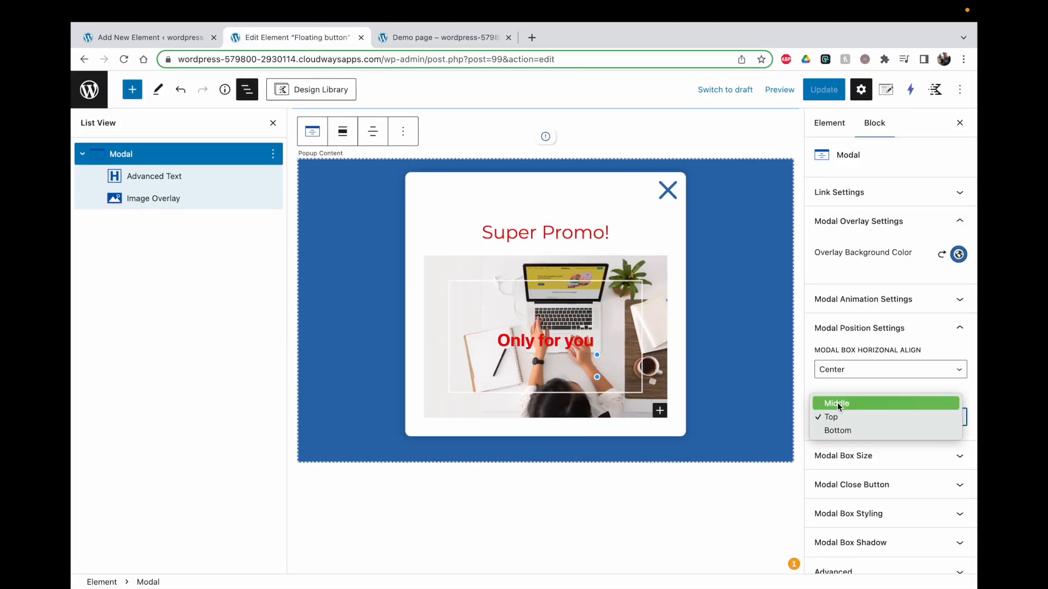
{"action": "left_click", "coordinate": [838, 430]}
{"action": "left_click", "coordinate": [824, 89]}
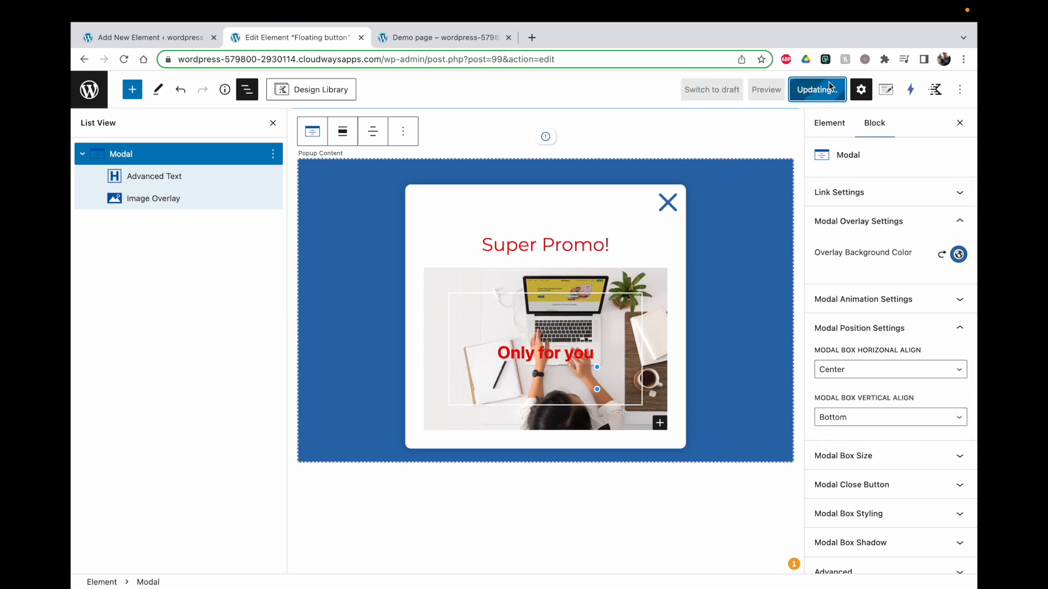
Step: Reload the live Demo page and test the promo popup's new position by opening and closing it
{"action": "left_click", "coordinate": [490, 34]}
{"action": "key", "text": "super+r"}
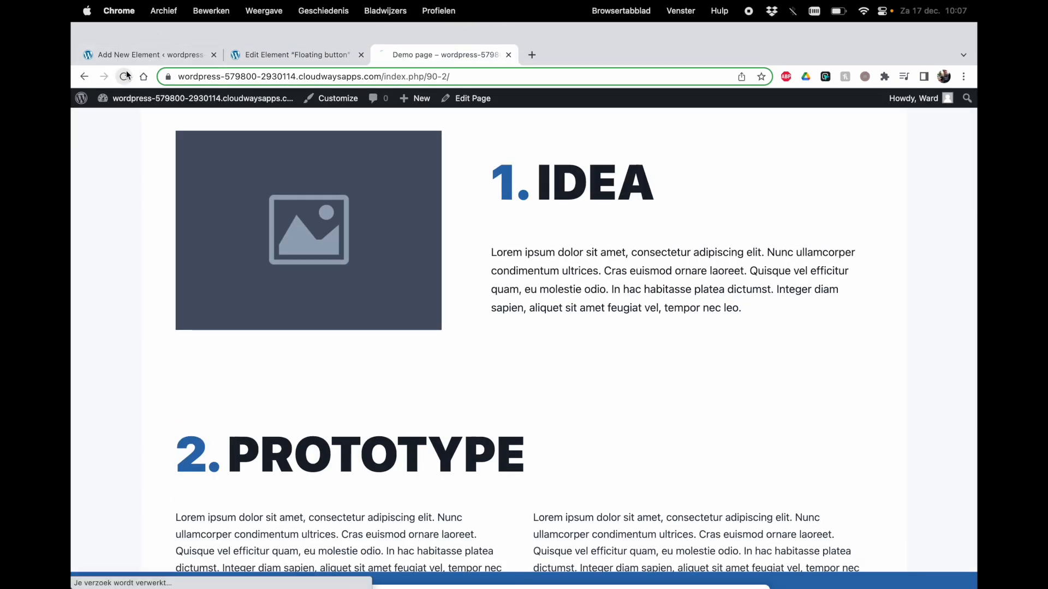
{"action": "left_click", "coordinate": [523, 578]}
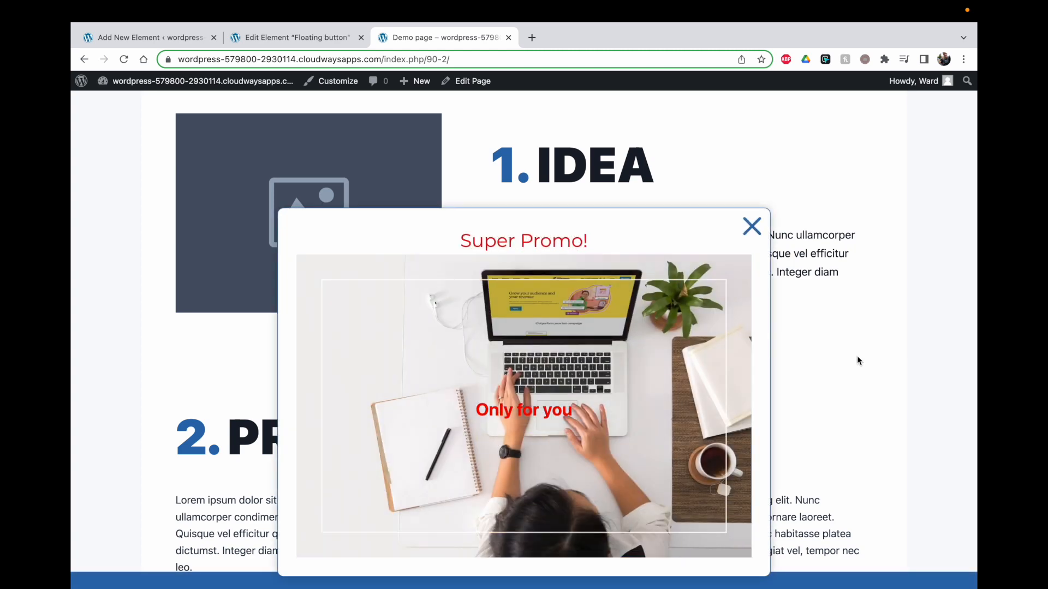
{"action": "left_click", "coordinate": [751, 227]}
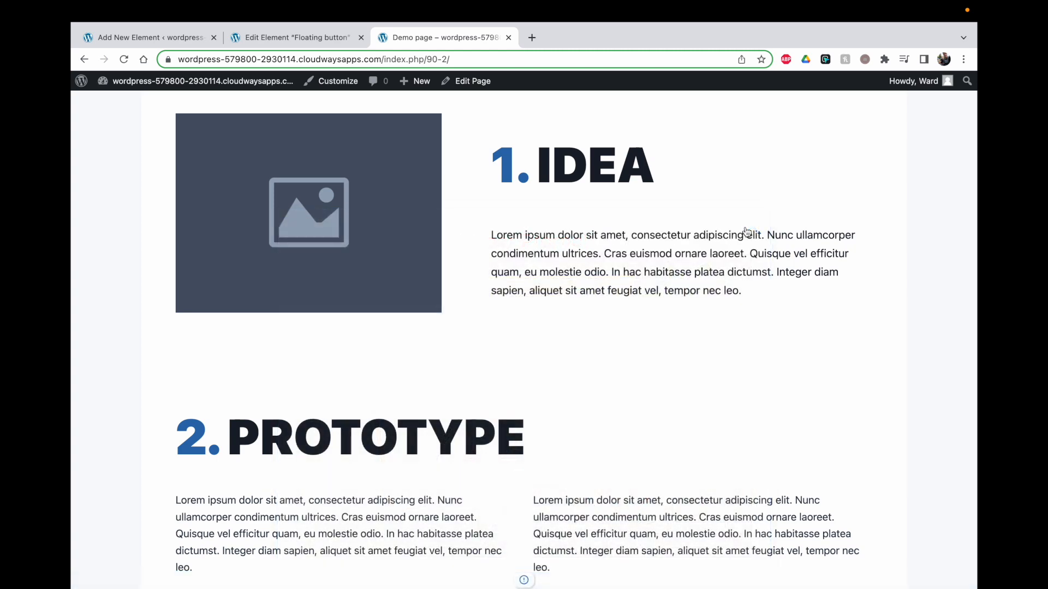
Step: Reset the modal's overlay background color, make it fully transparent with an alpha of 0, and save the element
{"action": "left_click", "coordinate": [308, 34]}
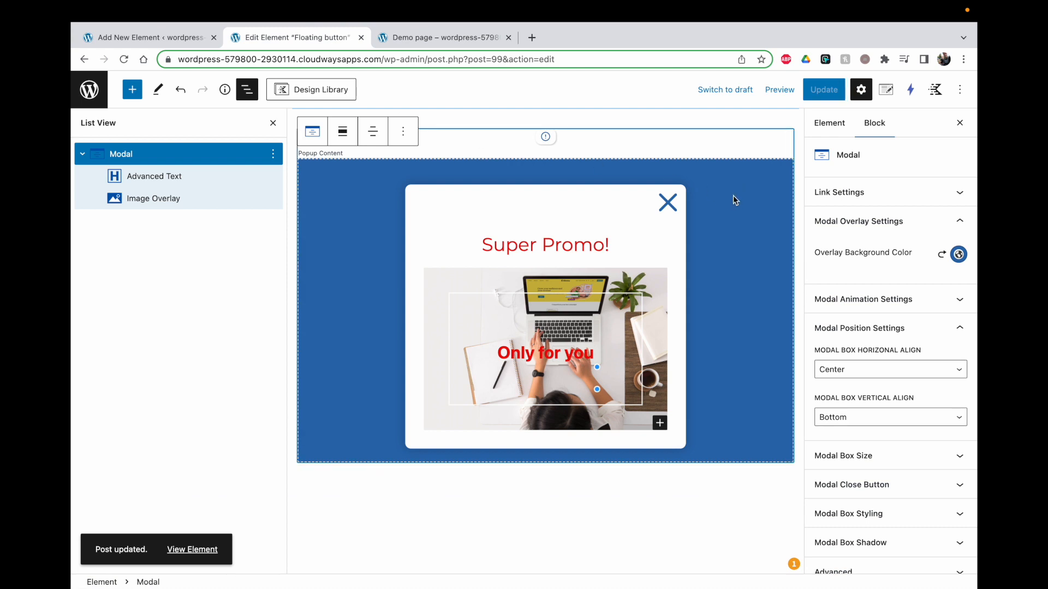
{"action": "left_click", "coordinate": [941, 254]}
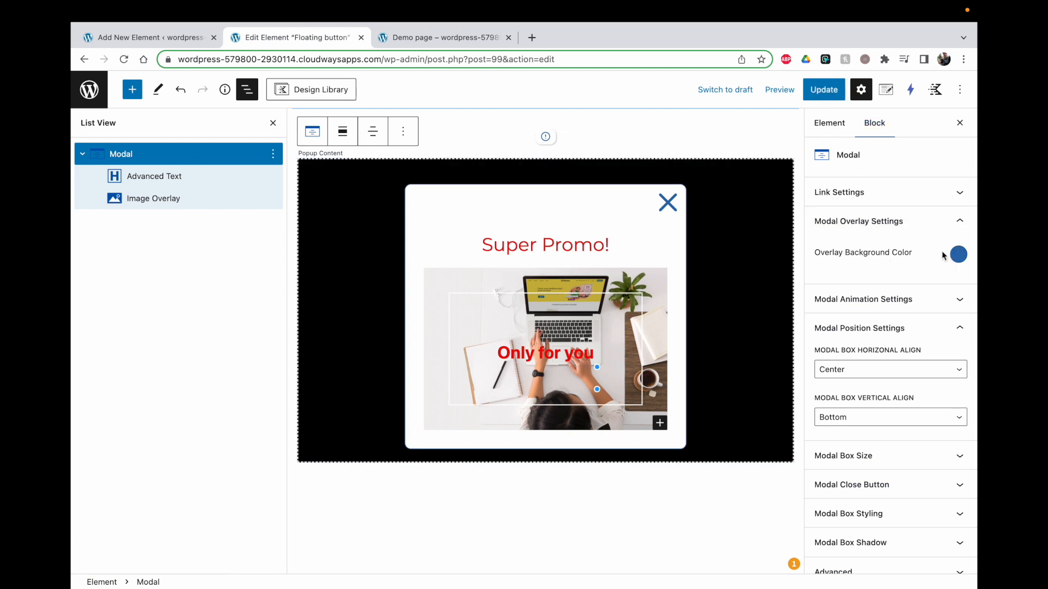
{"action": "left_click", "coordinate": [958, 258]}
{"action": "left_click", "coordinate": [925, 405]}
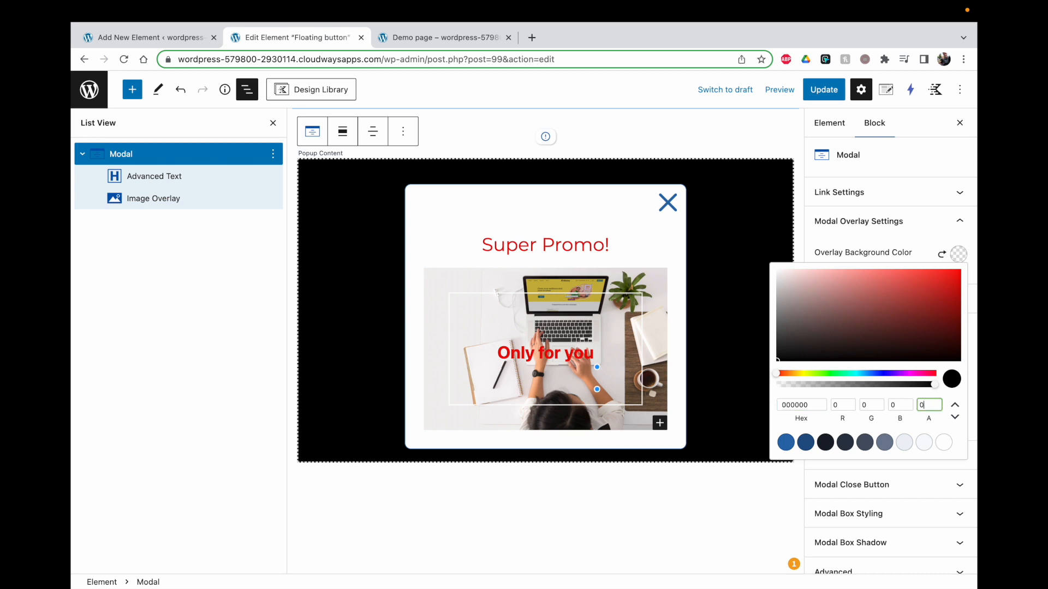
{"action": "left_click", "coordinate": [869, 246]}
{"action": "left_click", "coordinate": [823, 89]}
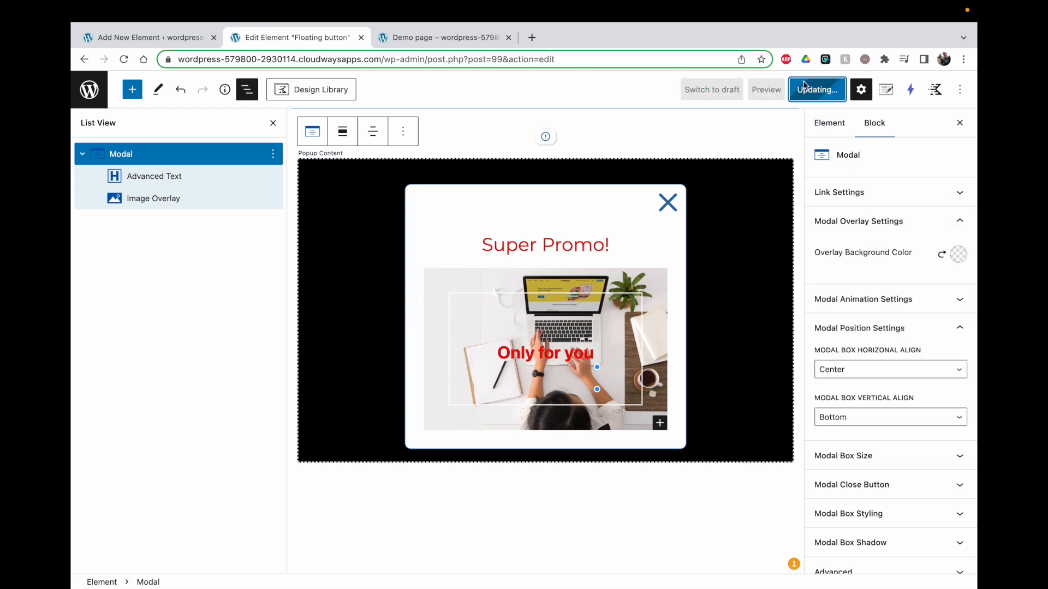
Step: Reload the live Demo page and check the popup's overlay by opening and closing the popup
{"action": "left_click", "coordinate": [436, 37]}
{"action": "left_click", "coordinate": [125, 59]}
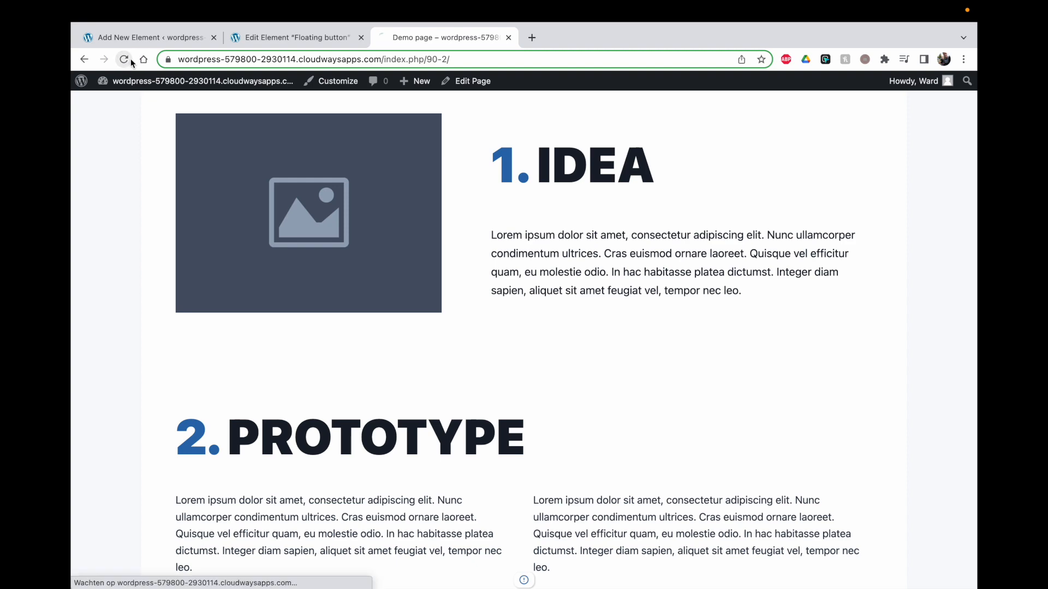
{"action": "left_click", "coordinate": [520, 577]}
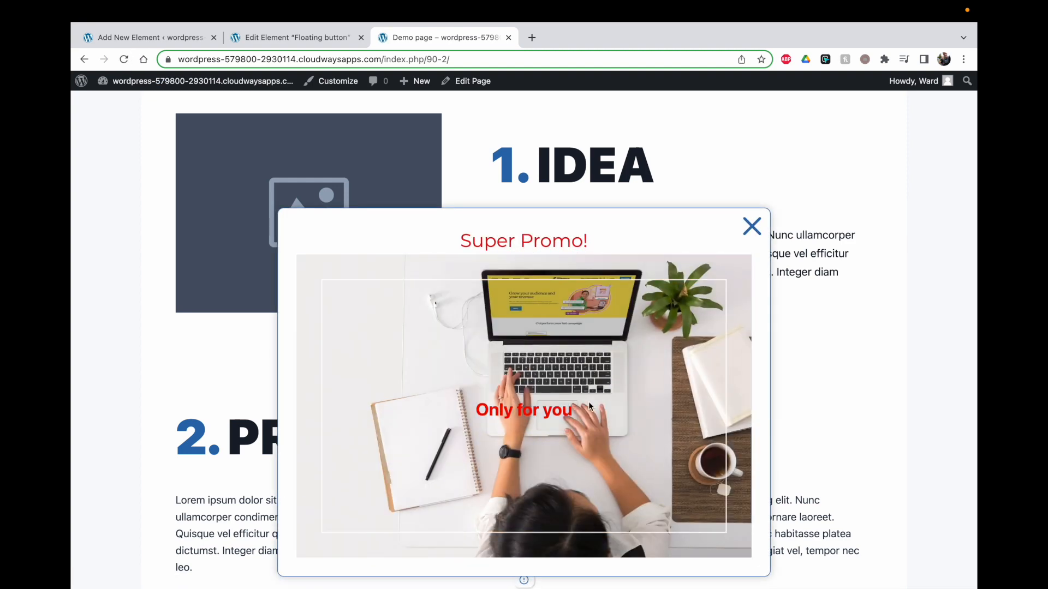
{"action": "left_click", "coordinate": [752, 226]}
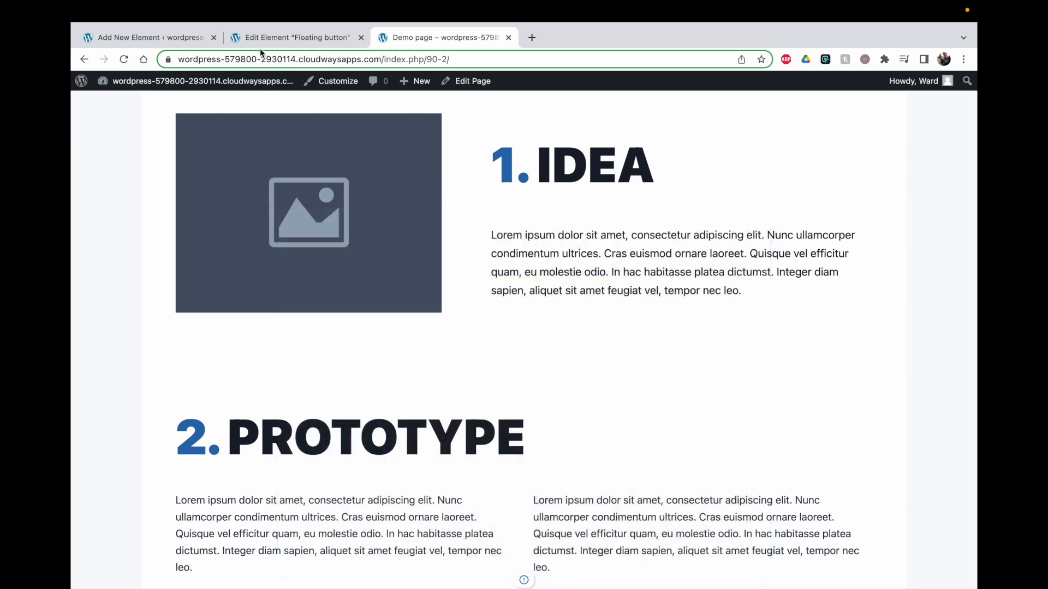
Step: Check the "Super Promo!" heading's block in the element editor, and compare it with the popup on the Demo page
{"action": "left_click", "coordinate": [262, 37]}
{"action": "left_click", "coordinate": [556, 240]}
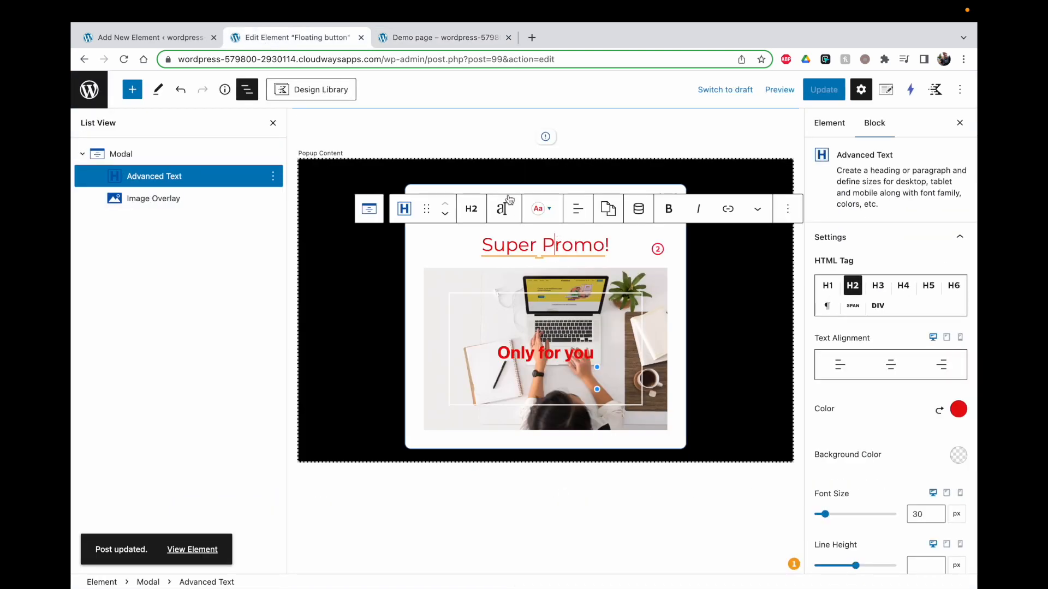
{"action": "left_click", "coordinate": [423, 38]}
{"action": "left_click", "coordinate": [524, 579]}
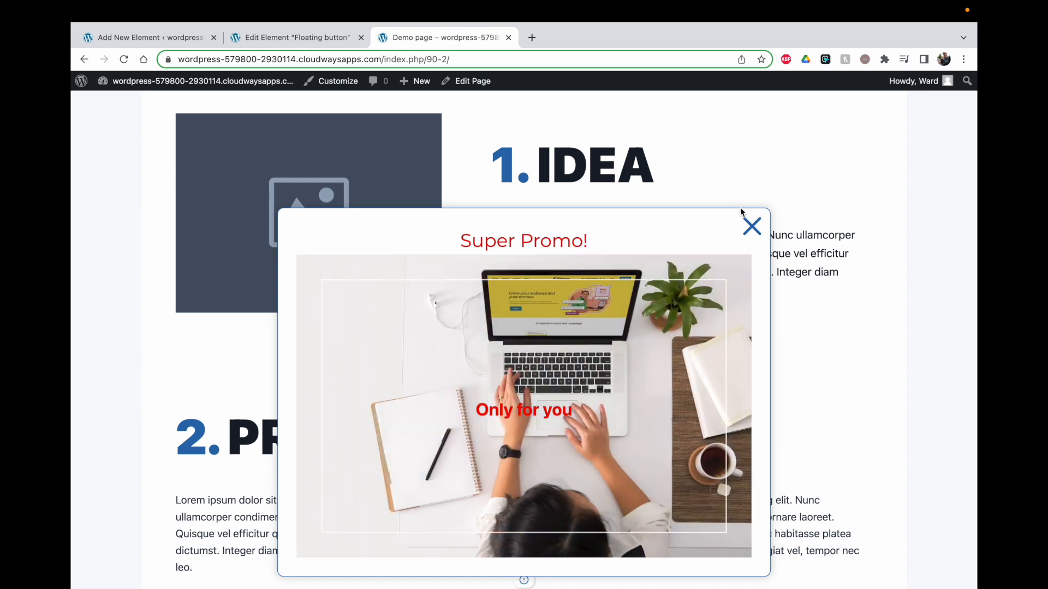
{"action": "left_click", "coordinate": [750, 226]}
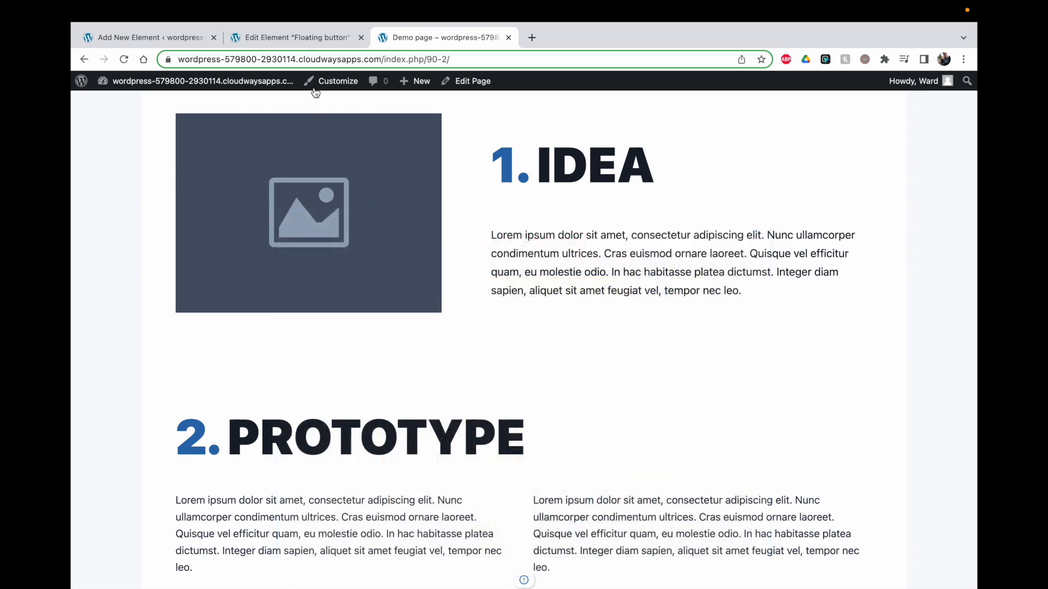
Step: Set the modal box's desktop width to 30% and save the Floating button element
{"action": "left_click", "coordinate": [297, 37]}
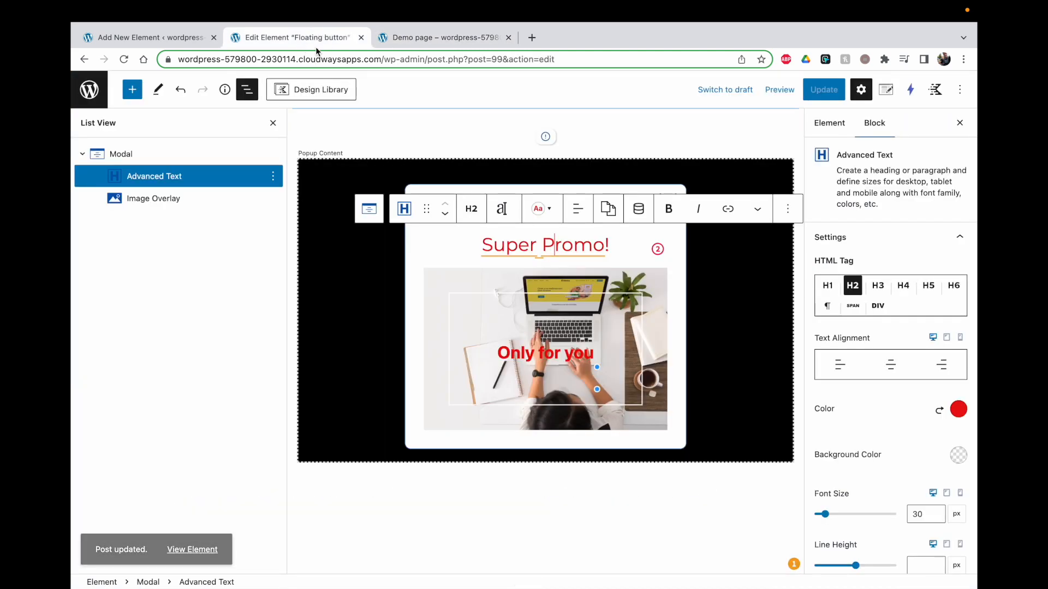
{"action": "left_click", "coordinate": [206, 152]}
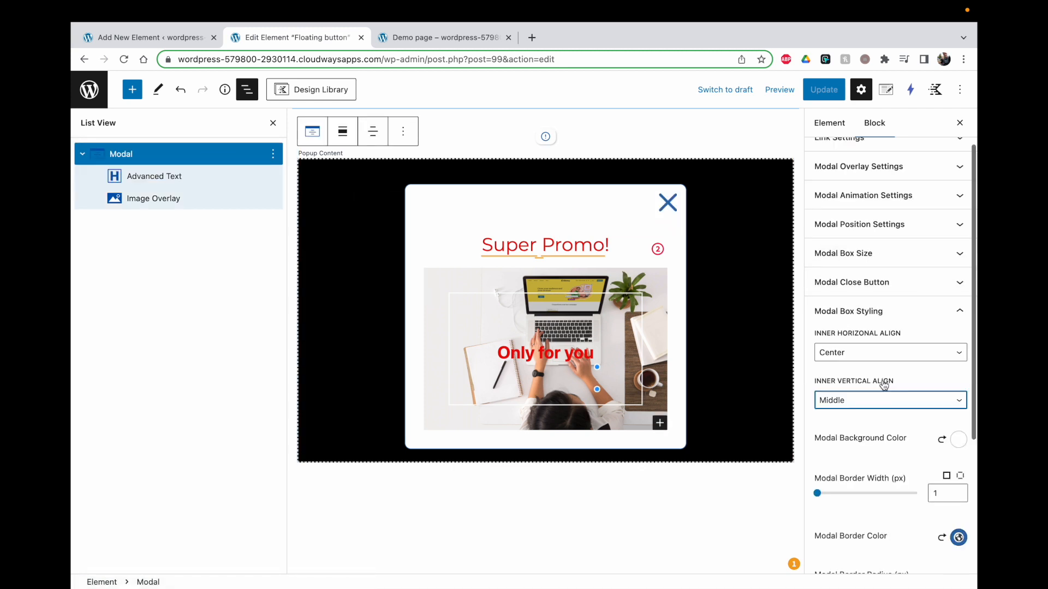
{"action": "scroll", "coordinate": [879, 328], "scroll_direction": "up", "scroll_amount": 2}
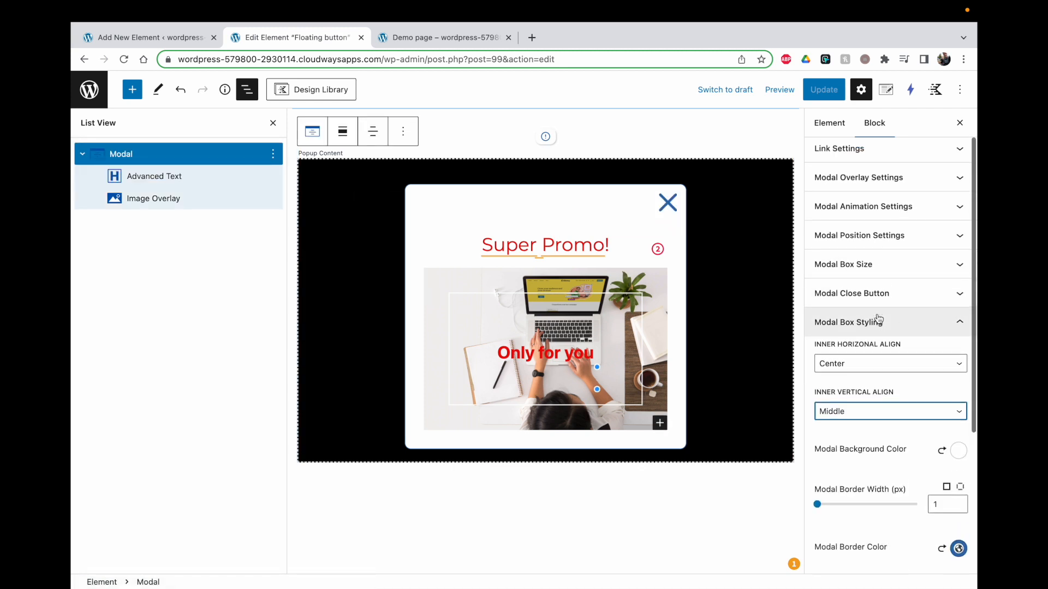
{"action": "left_click", "coordinate": [871, 315]}
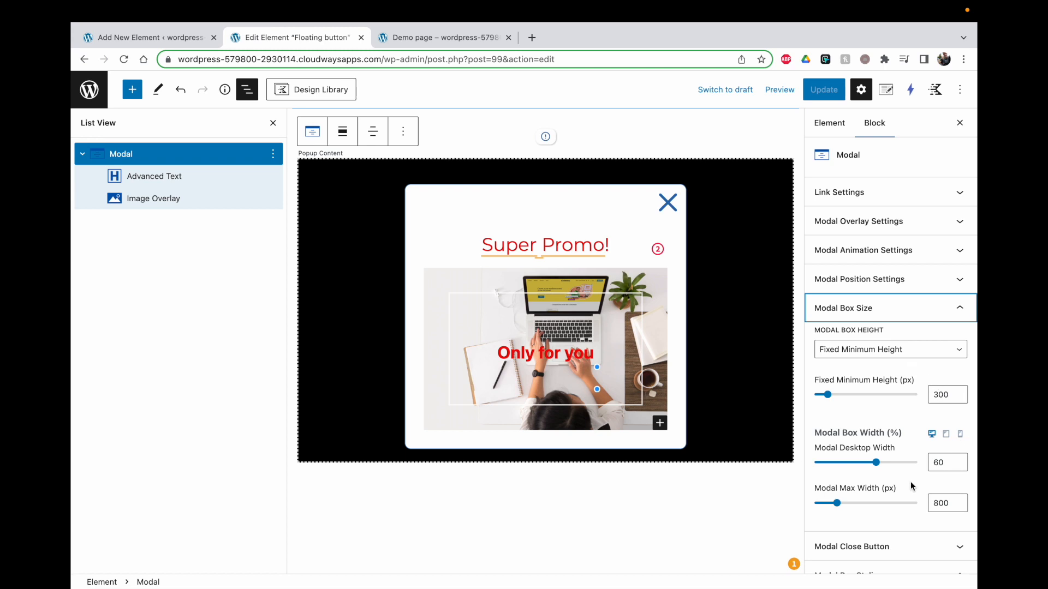
{"action": "left_click", "coordinate": [940, 463]}
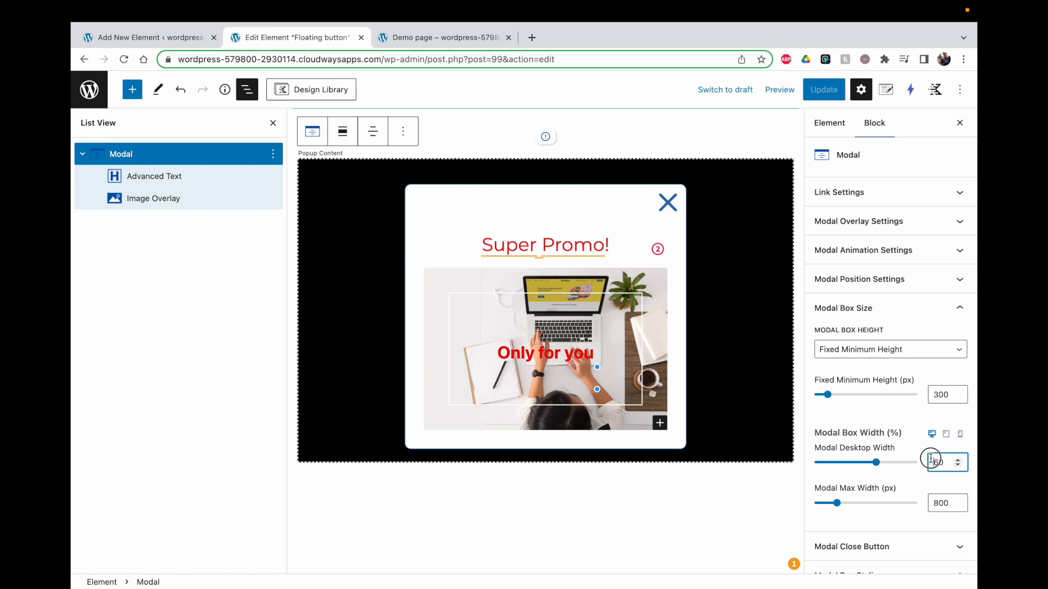
{"action": "type", "text": "3"}
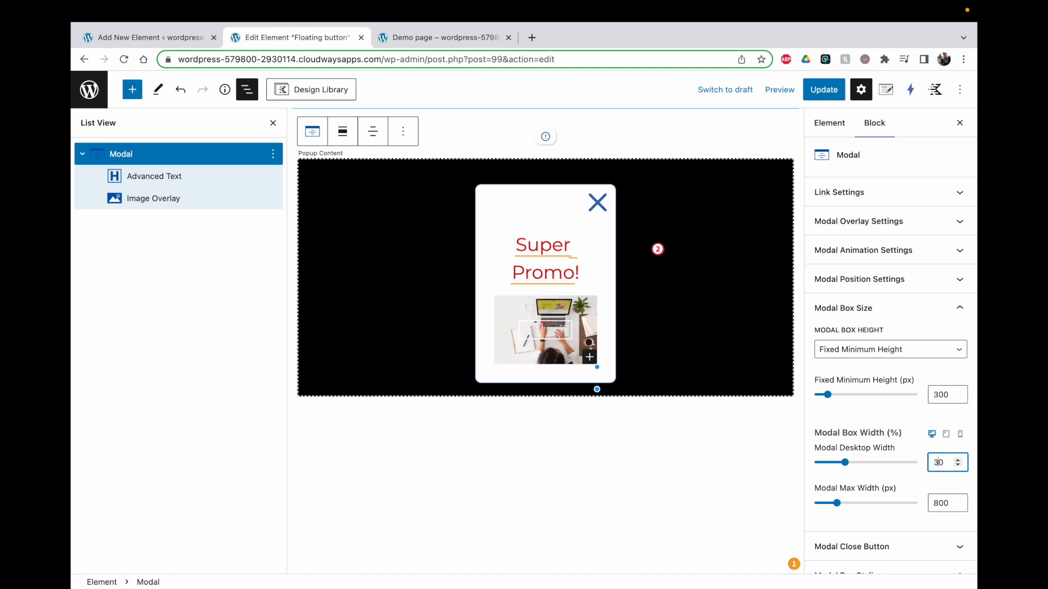
{"action": "left_click", "coordinate": [824, 90]}
Step: Reload the live Demo page, open and close the resized popup twice, and check the image overlay's hover effect
{"action": "left_click", "coordinate": [442, 37]}
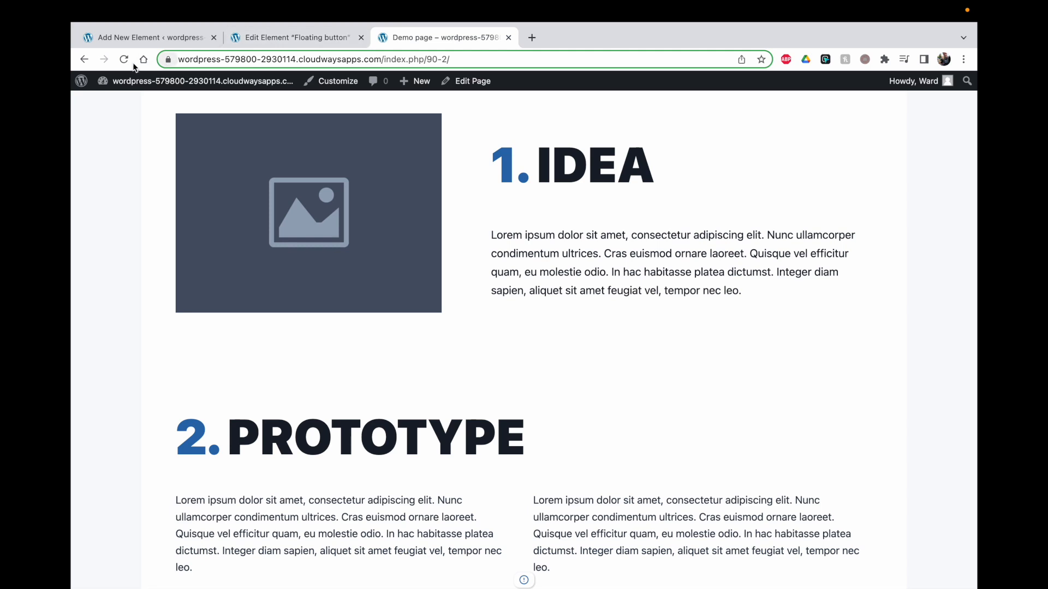
{"action": "key", "text": "super+r"}
{"action": "left_click", "coordinate": [524, 578]}
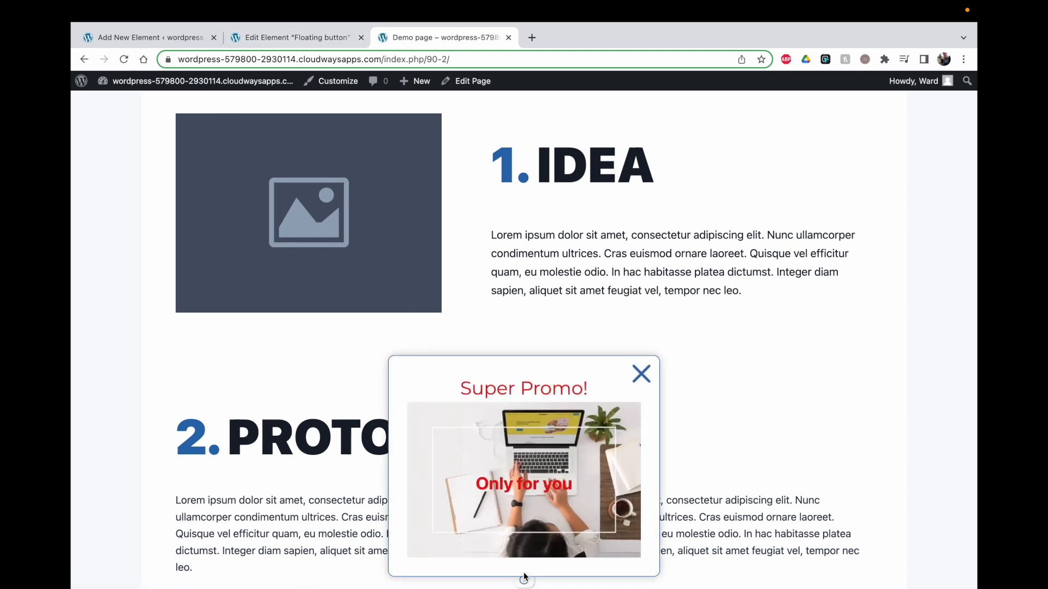
{"action": "left_click", "coordinate": [641, 373]}
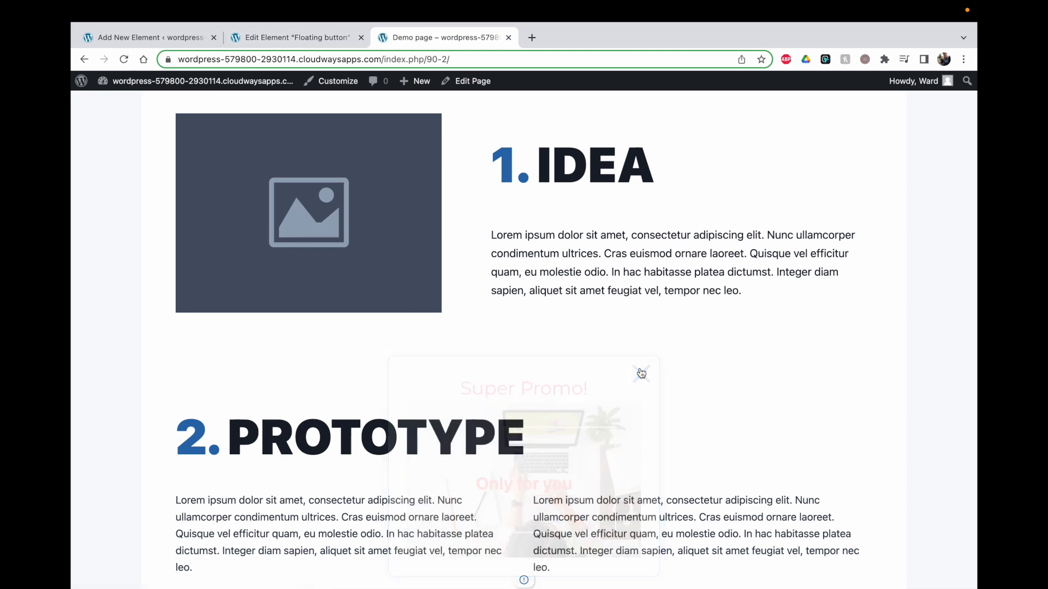
{"action": "left_click", "coordinate": [524, 580]}
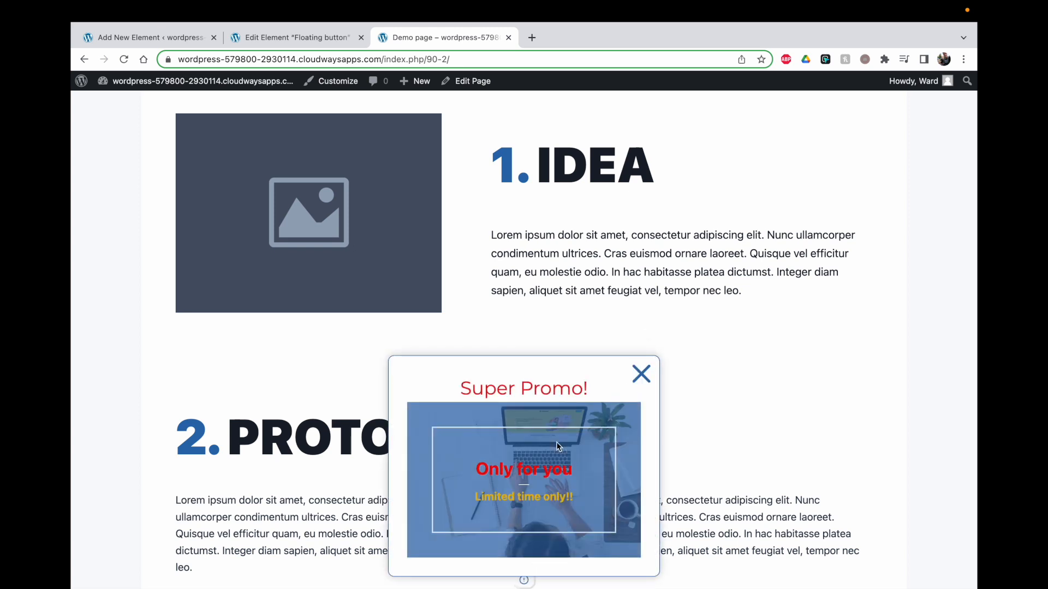
{"action": "left_click", "coordinate": [641, 373]}
Step: Scroll down the Demo page to the floating button, and open and close its popup once more
{"action": "left_click", "coordinate": [266, 44]}
{"action": "left_click", "coordinate": [440, 37]}
{"action": "scroll", "coordinate": [575, 471], "scroll_direction": "down", "scroll_amount": 5}
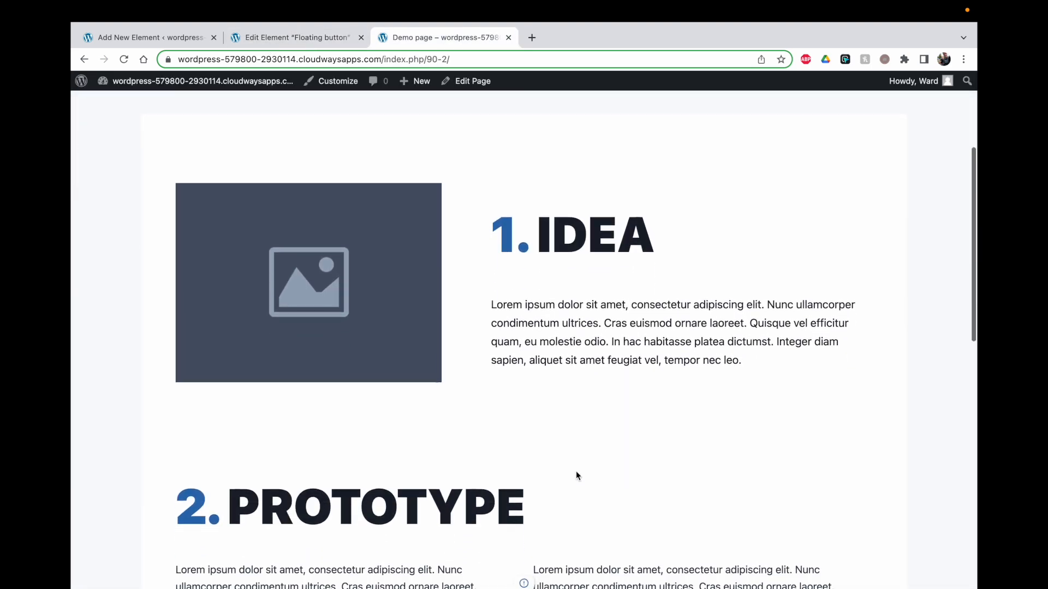
{"action": "left_click", "coordinate": [524, 582]}
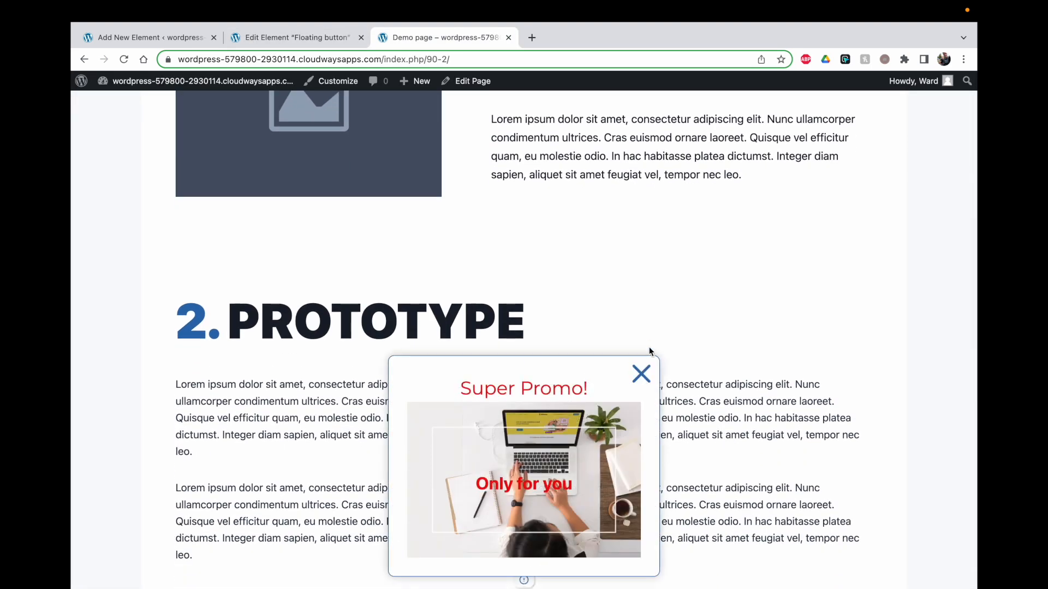
{"action": "left_click", "coordinate": [643, 373]}
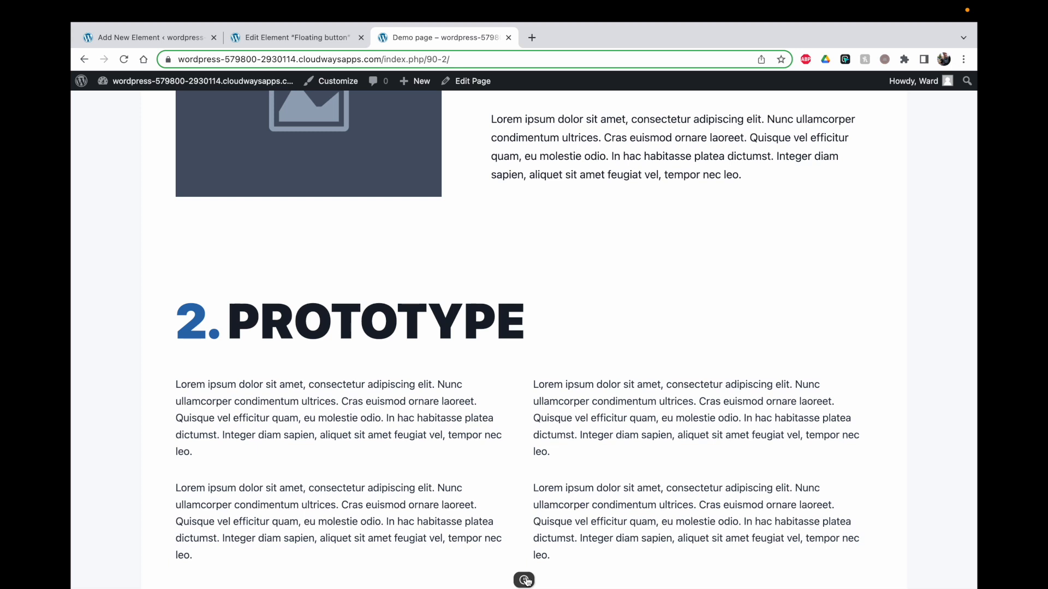
Step: Align the Modal block's text right so the floating button sits at the right, and save the element
{"action": "left_click", "coordinate": [339, 37]}
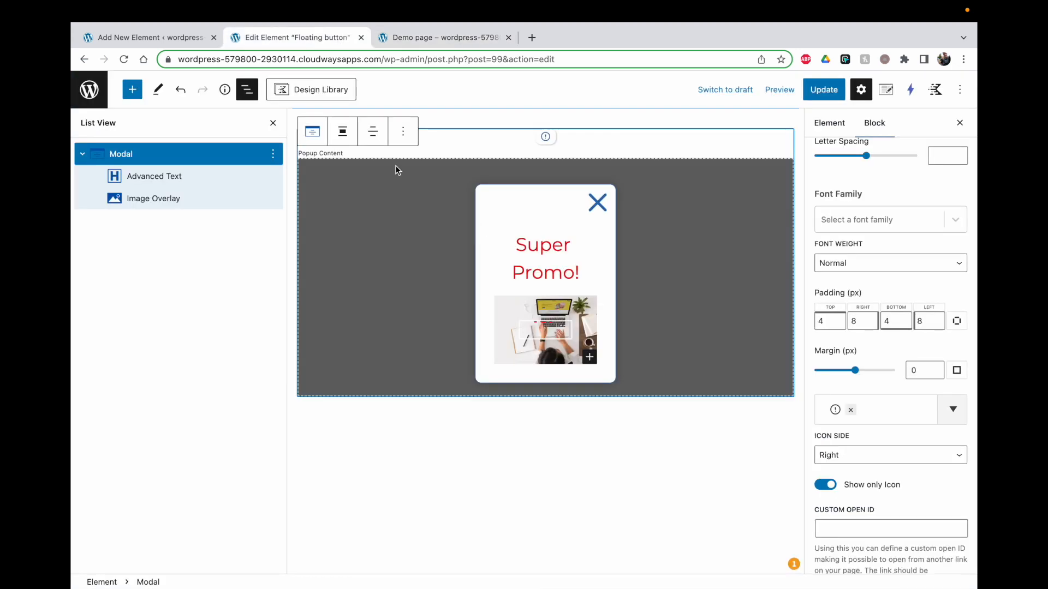
{"action": "left_click", "coordinate": [371, 133]}
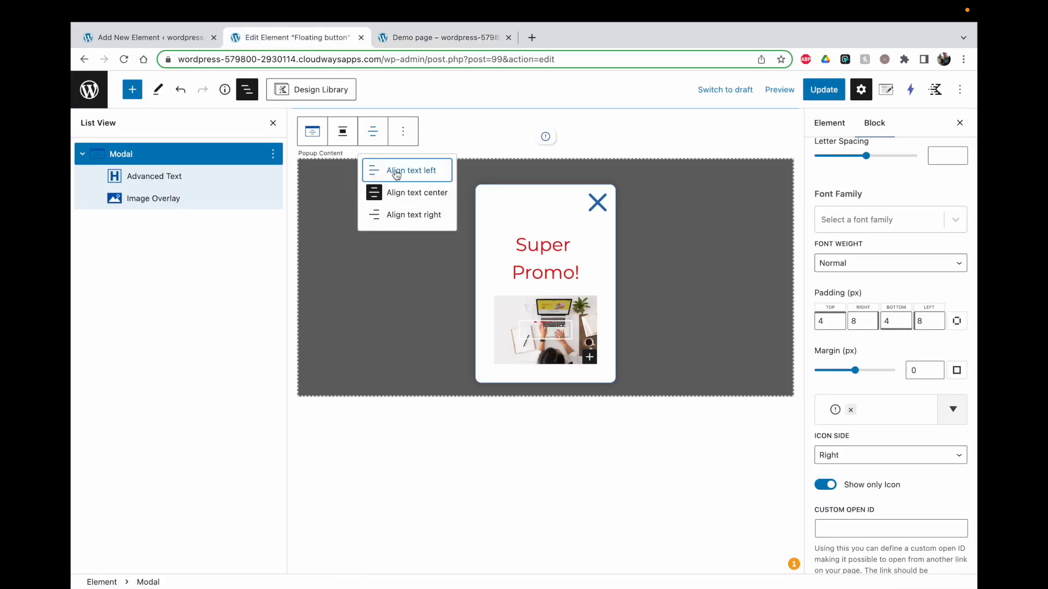
{"action": "left_click", "coordinate": [407, 215]}
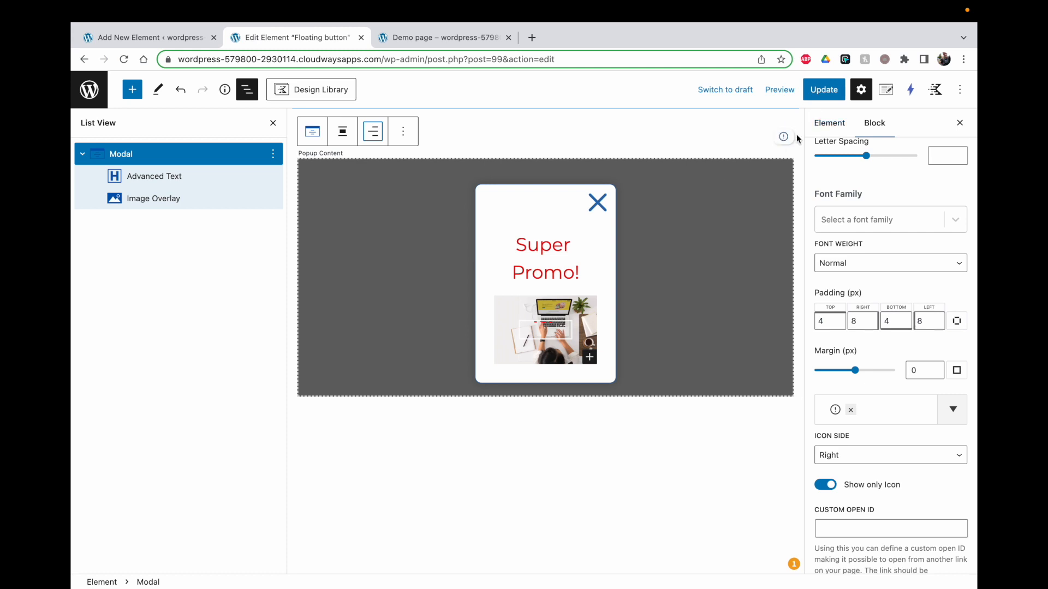
{"action": "left_click", "coordinate": [824, 89]}
Step: Give the Modal's link individual margins of 30 px right and 30 px bottom, and save the Floating button element
{"action": "left_click", "coordinate": [342, 136]}
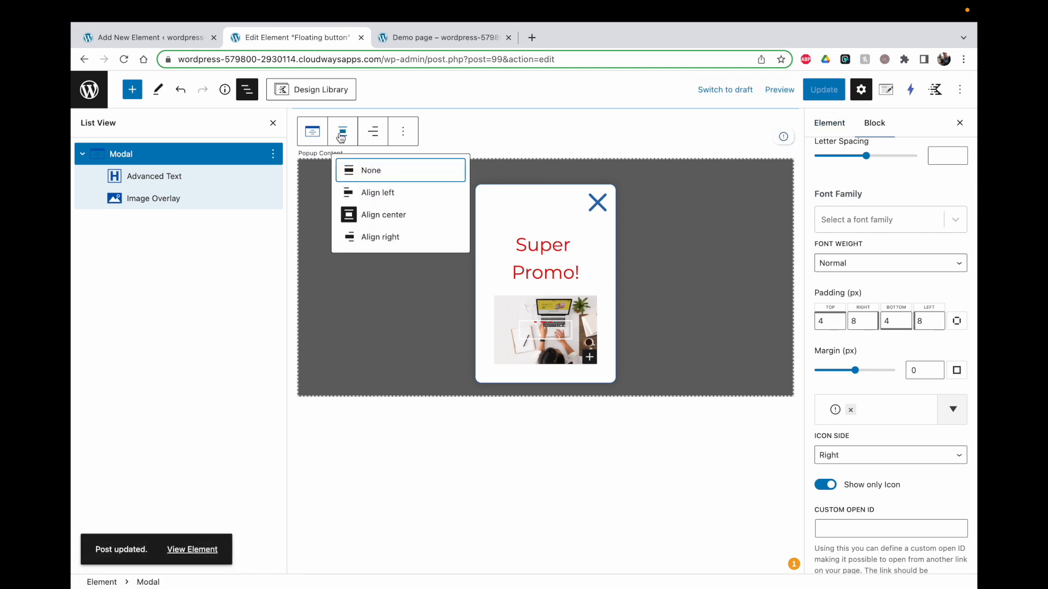
{"action": "left_click", "coordinate": [657, 129]}
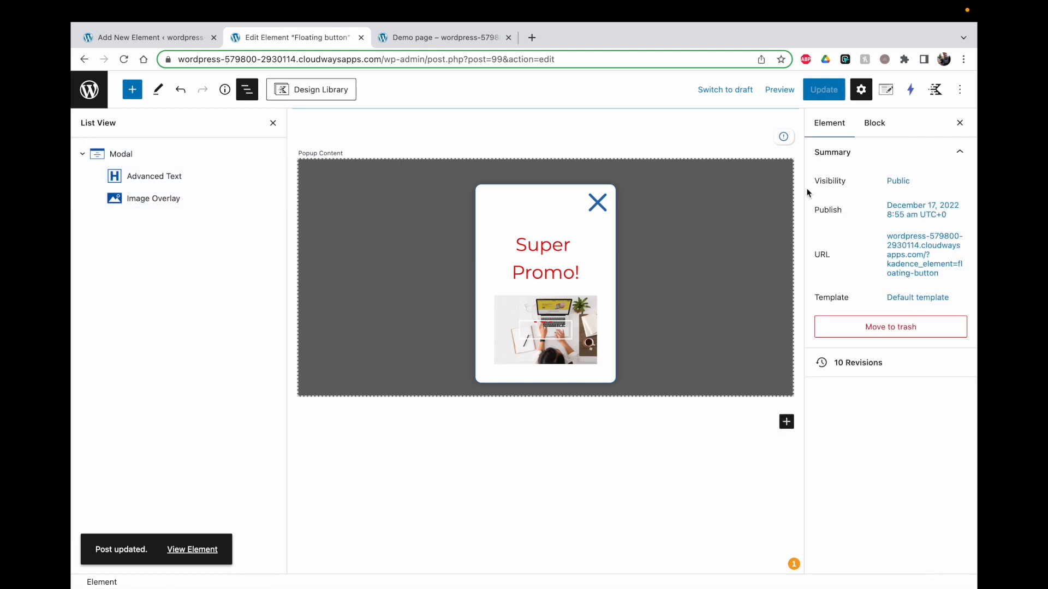
{"action": "left_click", "coordinate": [789, 138]}
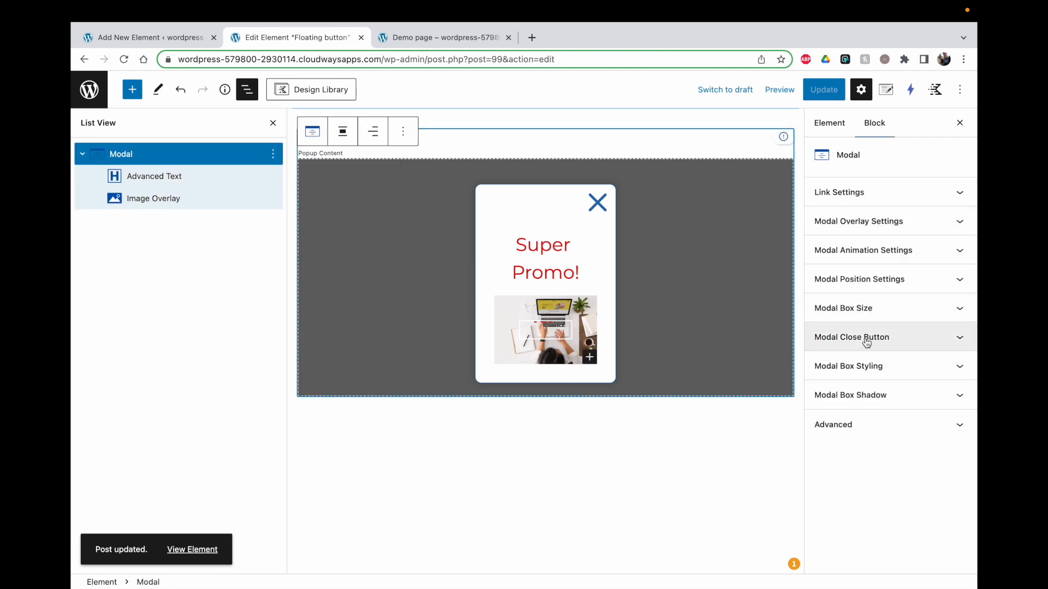
{"action": "left_click", "coordinate": [849, 201]}
{"action": "scroll", "coordinate": [891, 444], "scroll_direction": "down", "scroll_amount": 5}
{"action": "scroll", "coordinate": [891, 447], "scroll_direction": "down", "scroll_amount": 5}
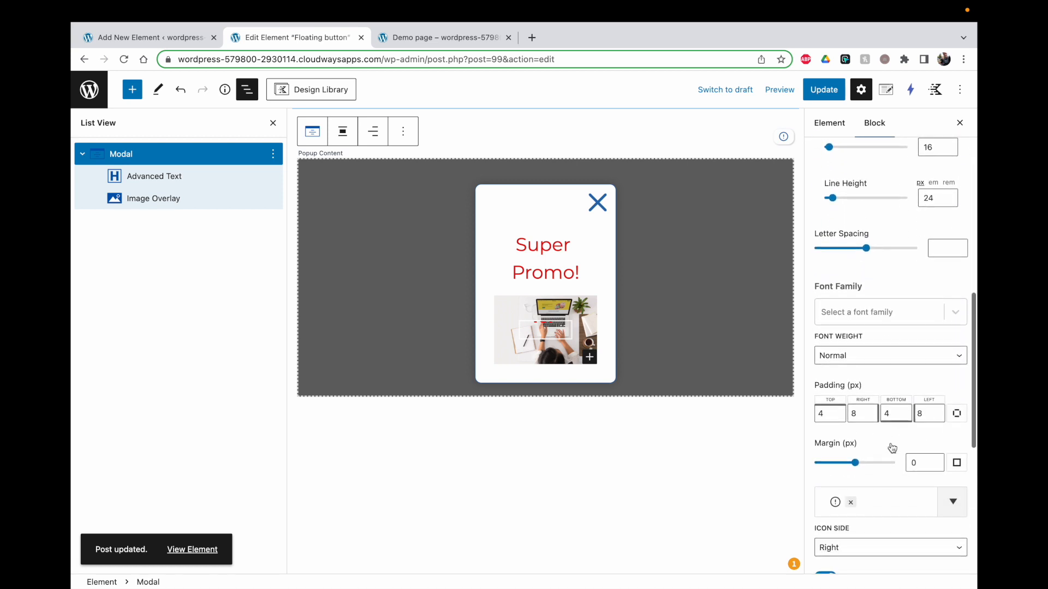
{"action": "left_click", "coordinate": [956, 463]}
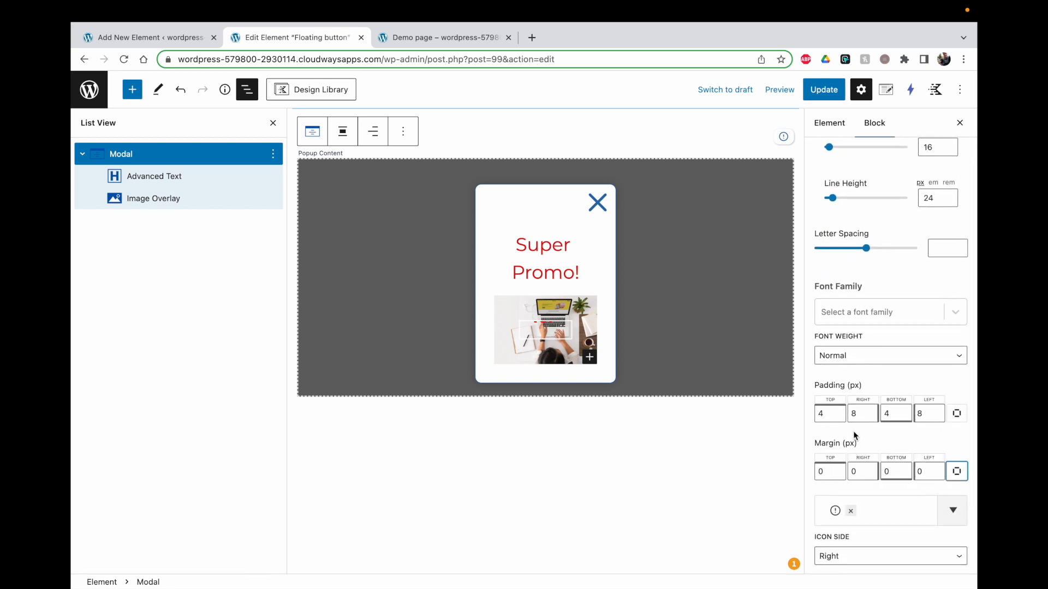
{"action": "left_click", "coordinate": [852, 471]}
{"action": "type", "text": "3"}
{"action": "left_click", "coordinate": [886, 471]}
{"action": "type", "text": "3"}
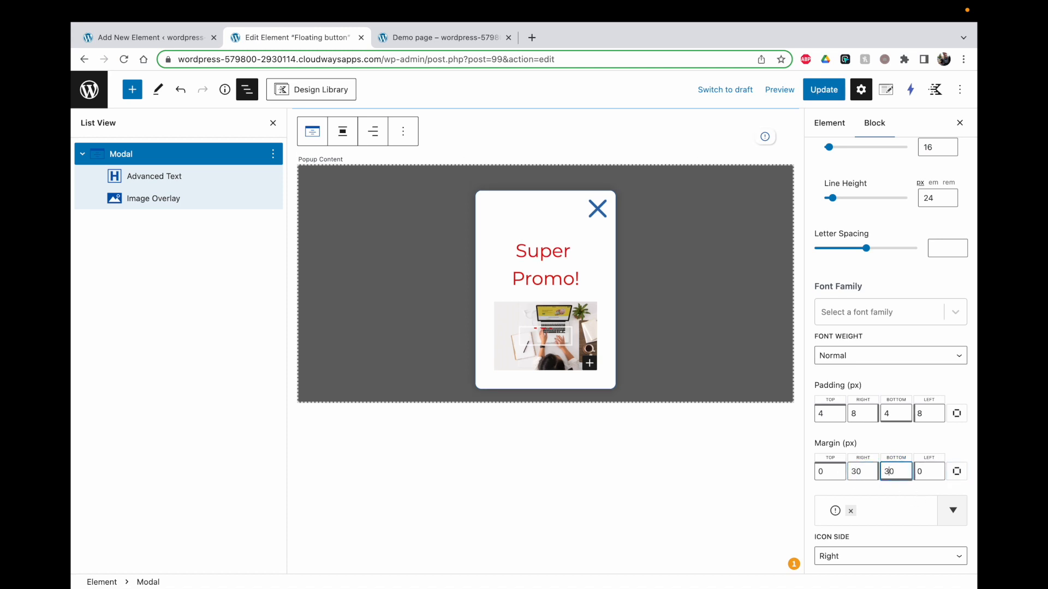
{"action": "left_click", "coordinate": [828, 100]}
Step: Reload the live Demo page to check the floating button's spacing, and open and close its popup
{"action": "left_click", "coordinate": [461, 39]}
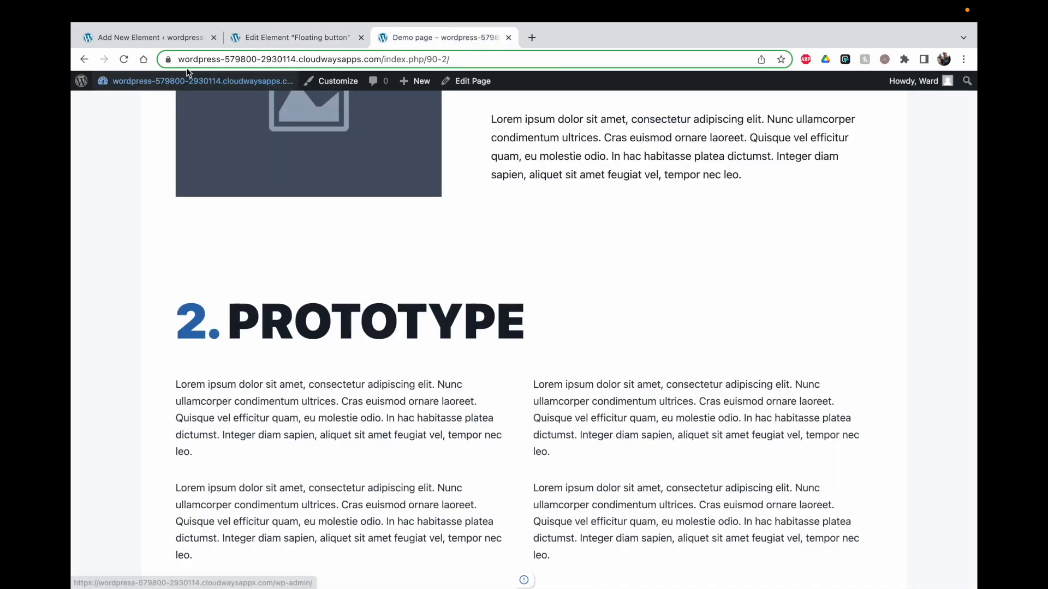
{"action": "left_click", "coordinate": [128, 58]}
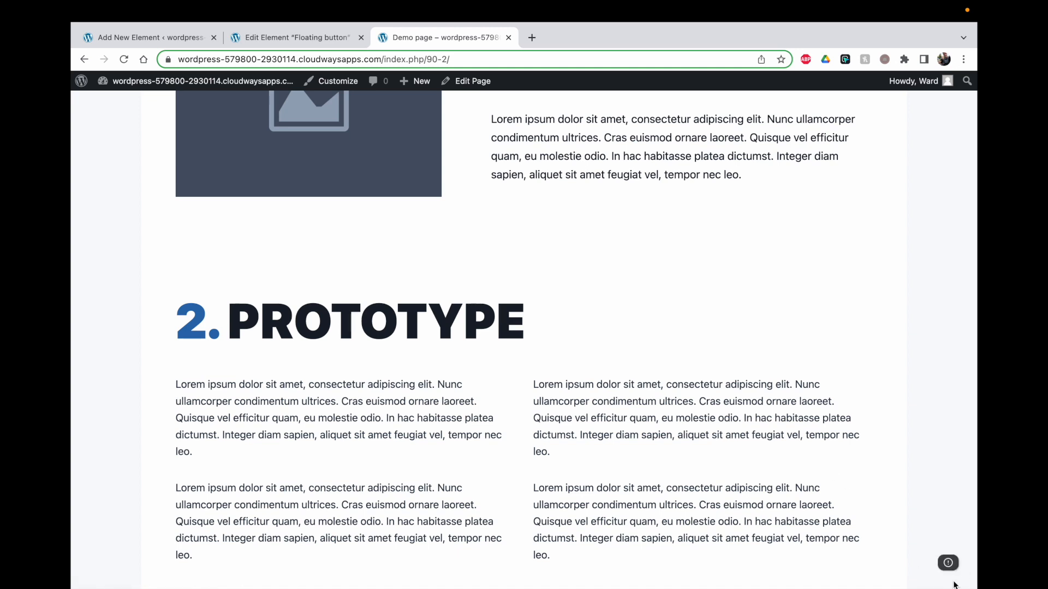
{"action": "mouse_move", "coordinate": [948, 579]}
{"action": "left_click", "coordinate": [944, 566]}
{"action": "mouse_move", "coordinate": [548, 448]}
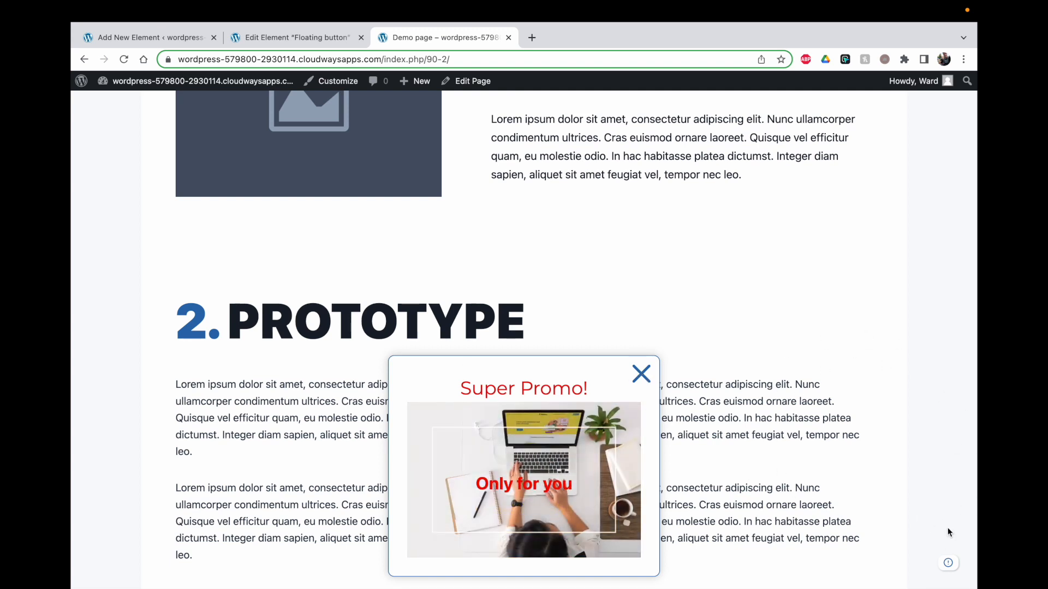
{"action": "left_click", "coordinate": [641, 376]}
Step: Set the modal box's horizontal alignment to Right and its vertical alignment to Bottom in the Floating button element, and save
{"action": "left_click", "coordinate": [289, 38]}
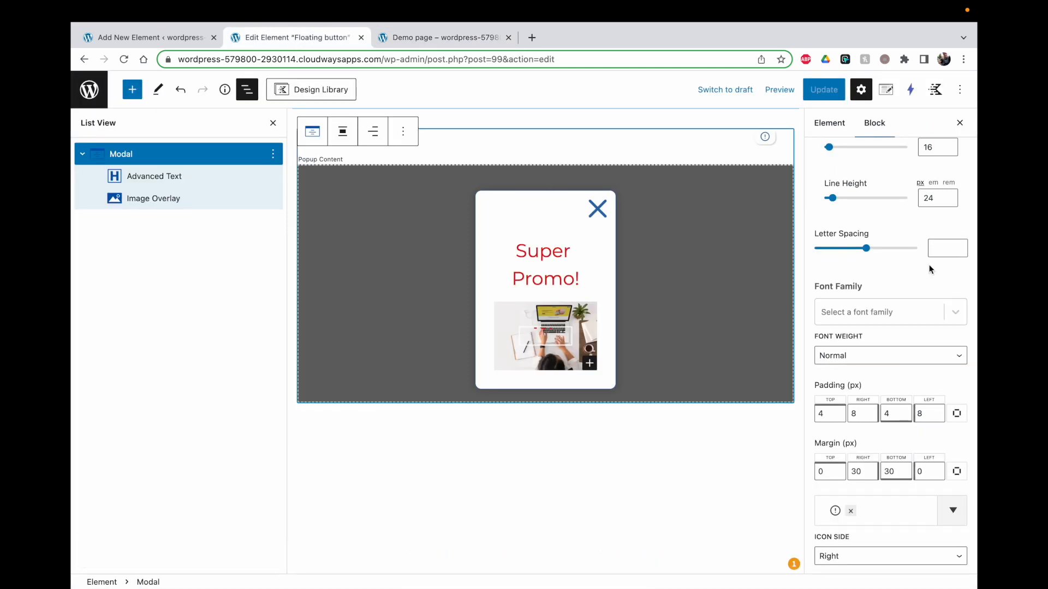
{"action": "scroll", "coordinate": [931, 268], "scroll_direction": "up", "scroll_amount": 15}
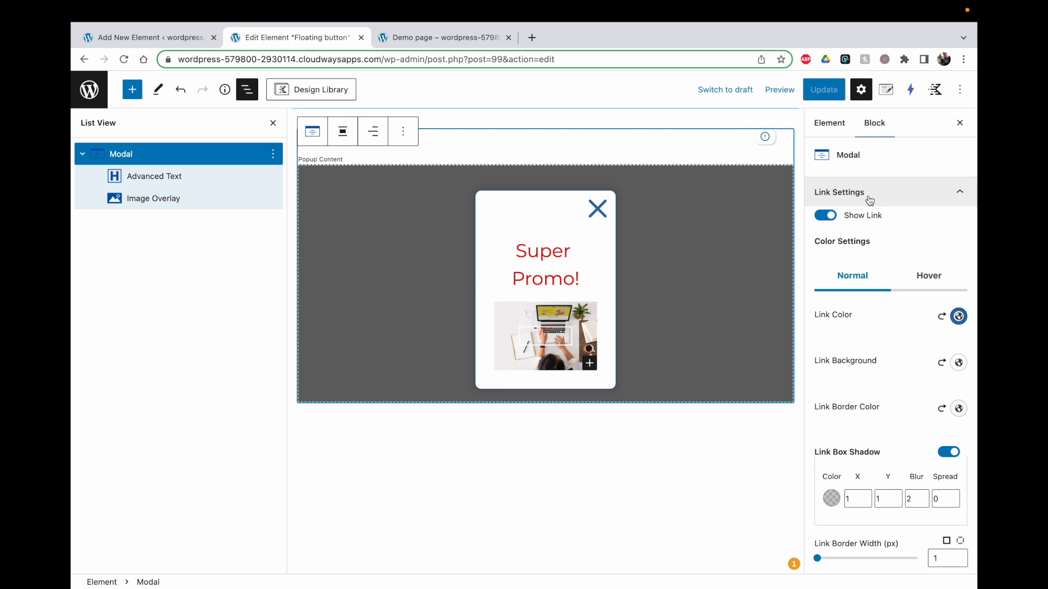
{"action": "left_click", "coordinate": [856, 197]}
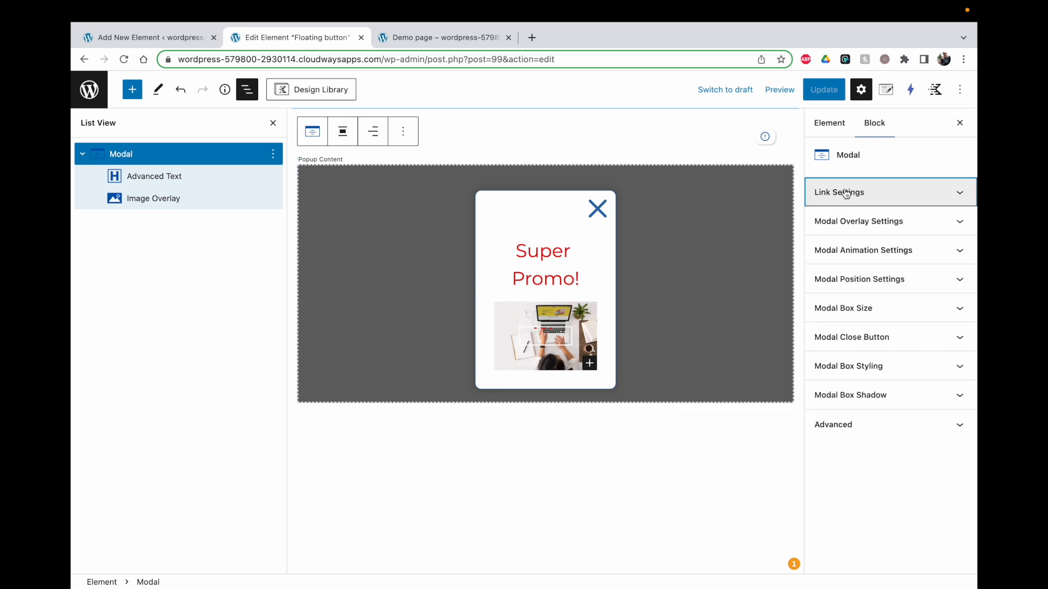
{"action": "left_click", "coordinate": [863, 221]}
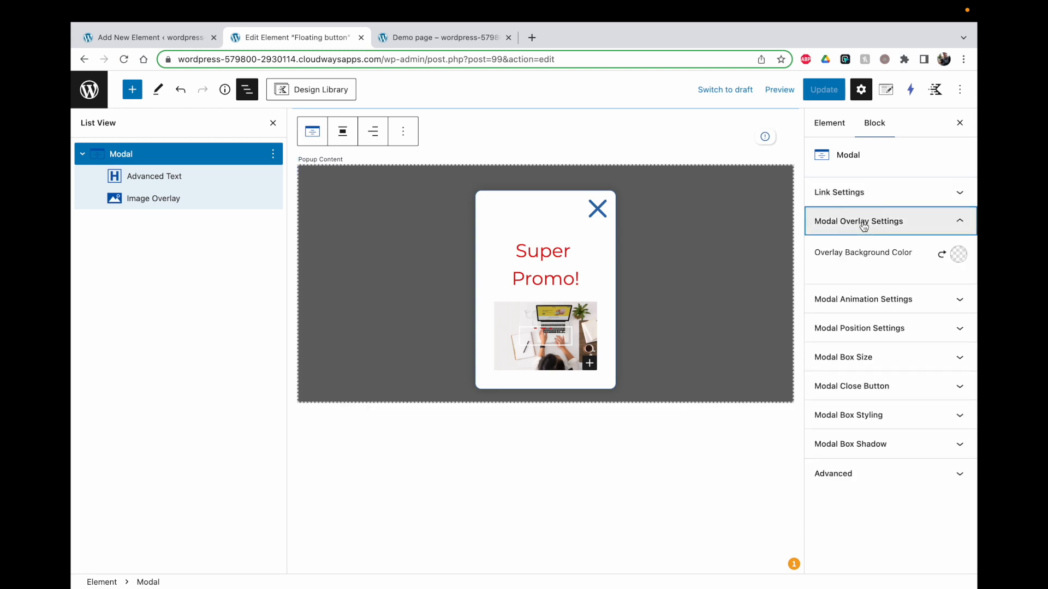
{"action": "left_click", "coordinate": [864, 221]}
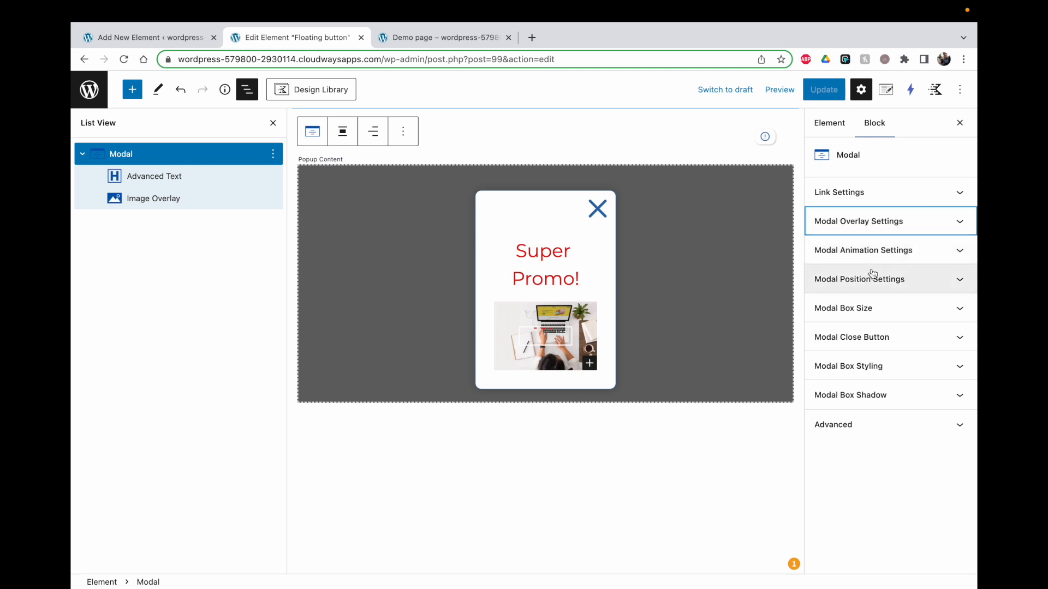
{"action": "left_click", "coordinate": [873, 278]}
{"action": "left_click", "coordinate": [884, 320]}
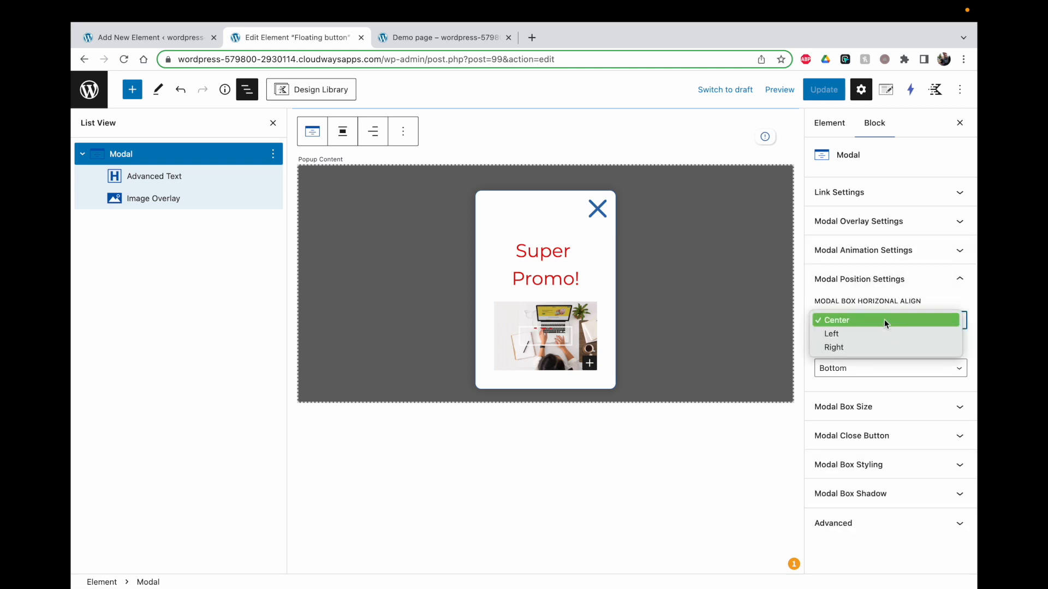
{"action": "left_click", "coordinate": [879, 349]}
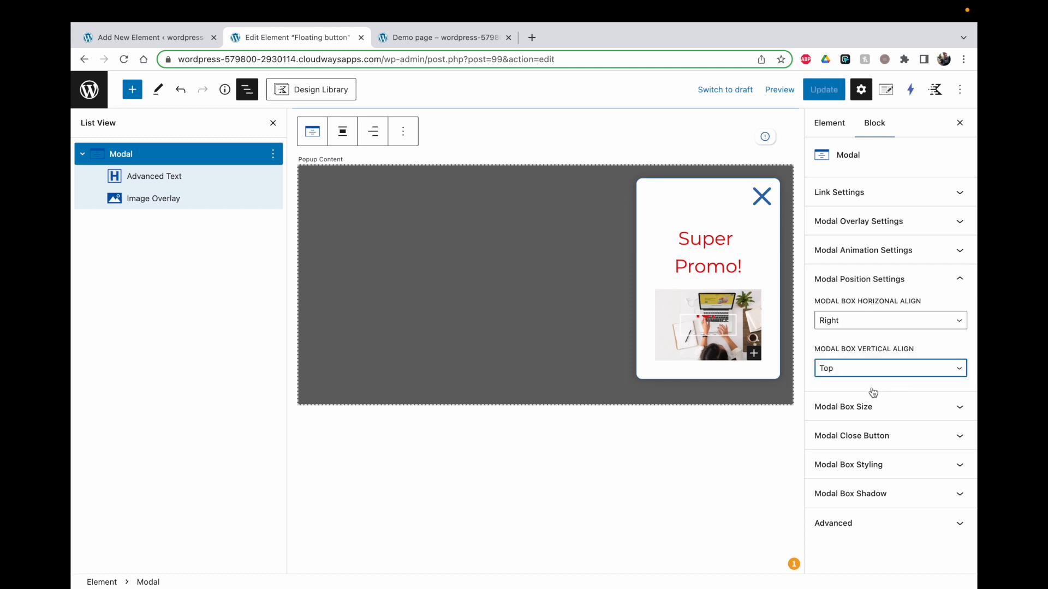
{"action": "left_click", "coordinate": [874, 391]}
{"action": "left_click", "coordinate": [838, 101]}
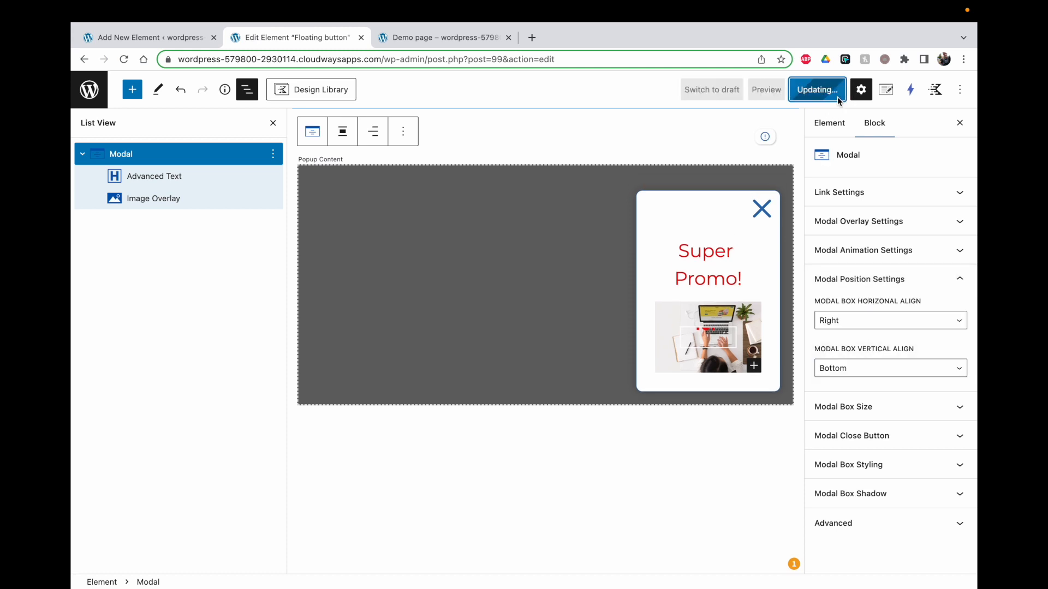
Step: Reload the live Demo page, test opening and closing the repositioned popup, and check the image overlay's hover effect
{"action": "left_click", "coordinate": [415, 34]}
{"action": "left_click", "coordinate": [124, 60]}
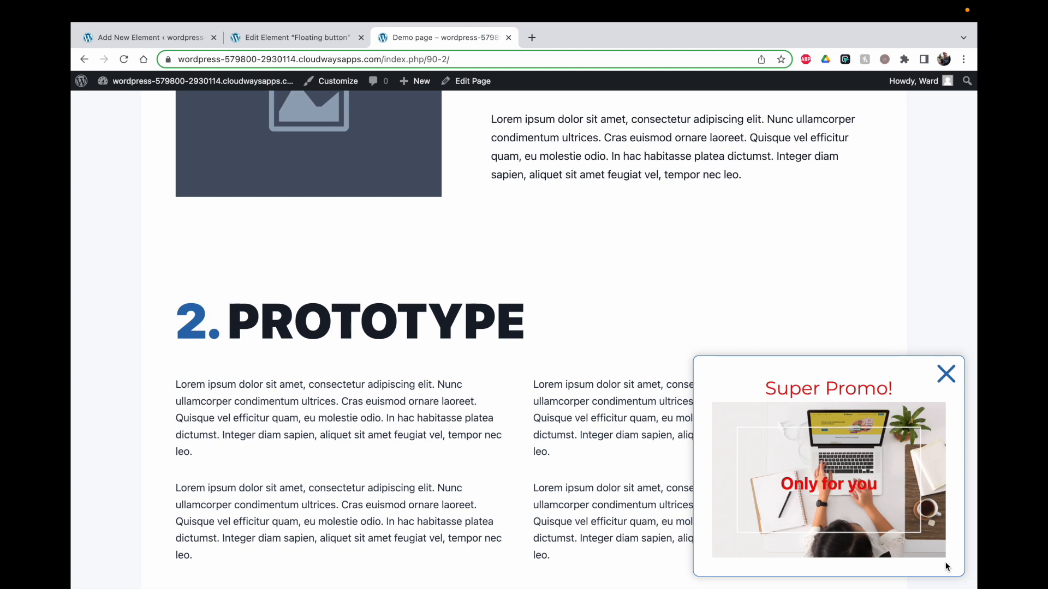
{"action": "left_click", "coordinate": [937, 374]}
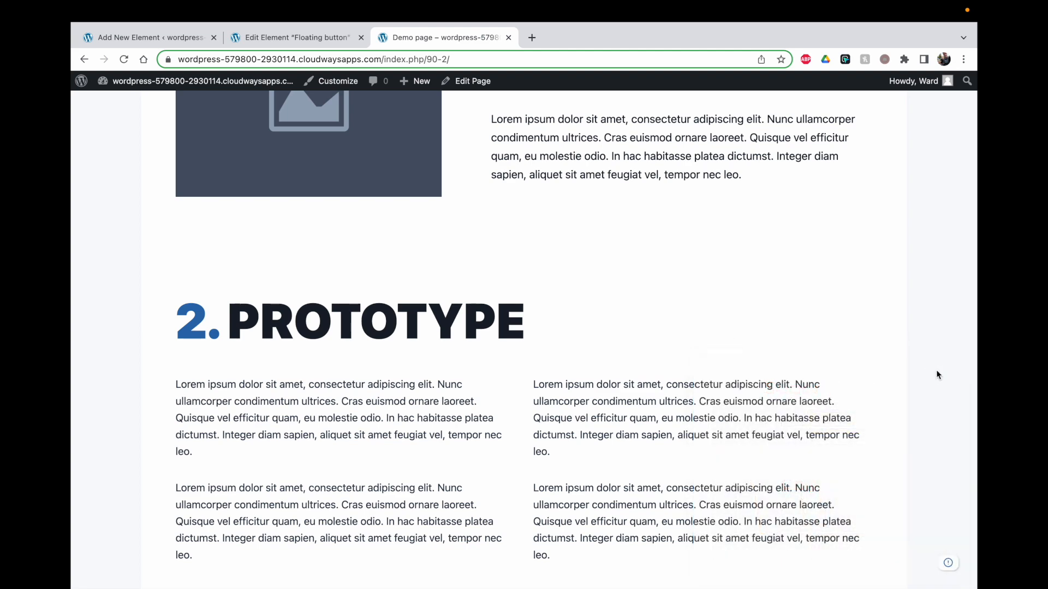
{"action": "left_click", "coordinate": [948, 564]}
{"action": "mouse_move", "coordinate": [828, 495]}
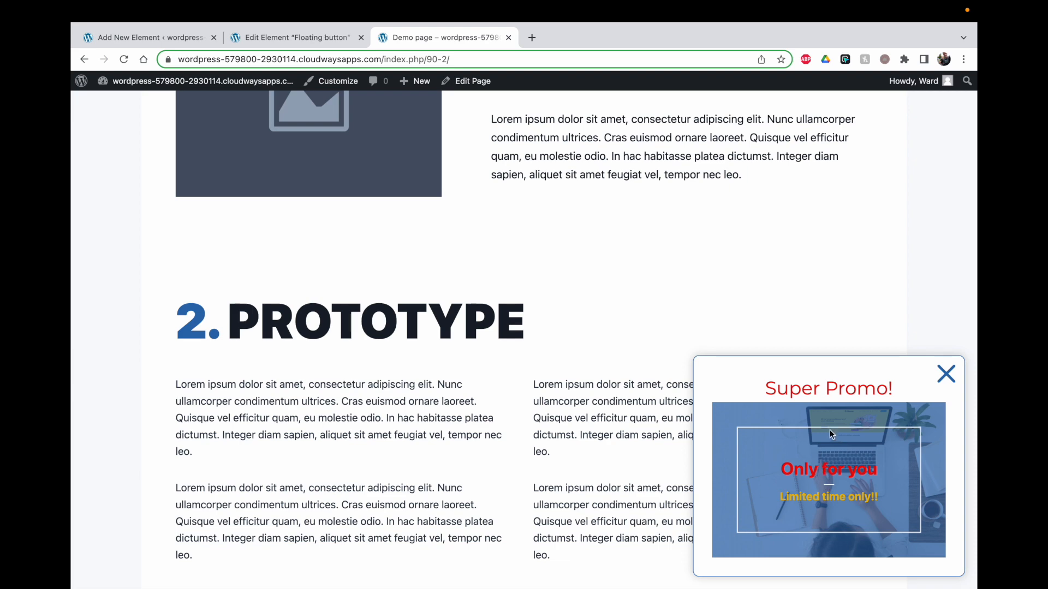
{"action": "triple_click", "coordinate": [840, 467]}
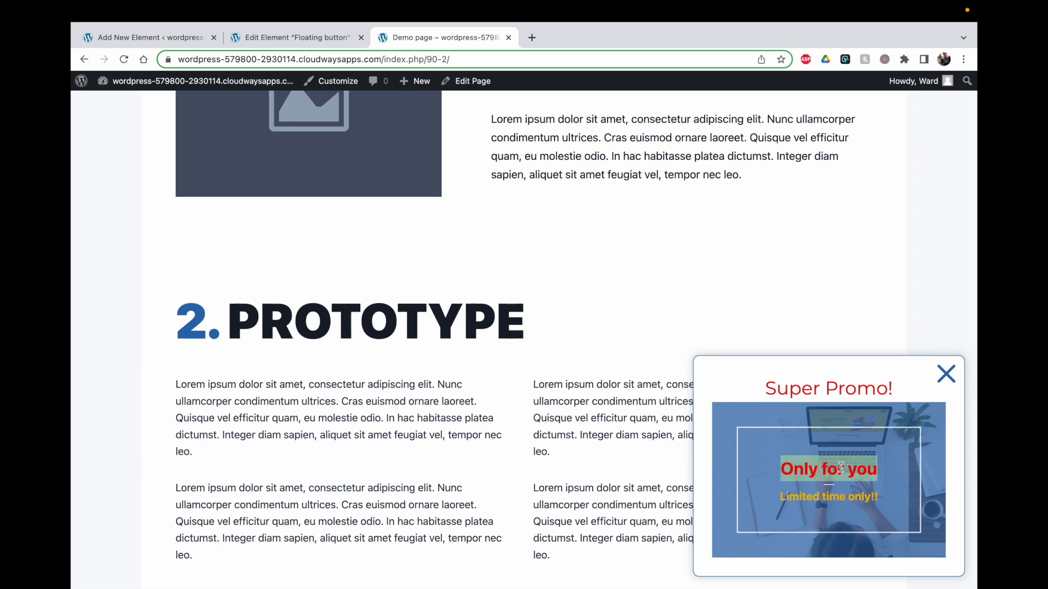
{"action": "left_click", "coordinate": [945, 378]}
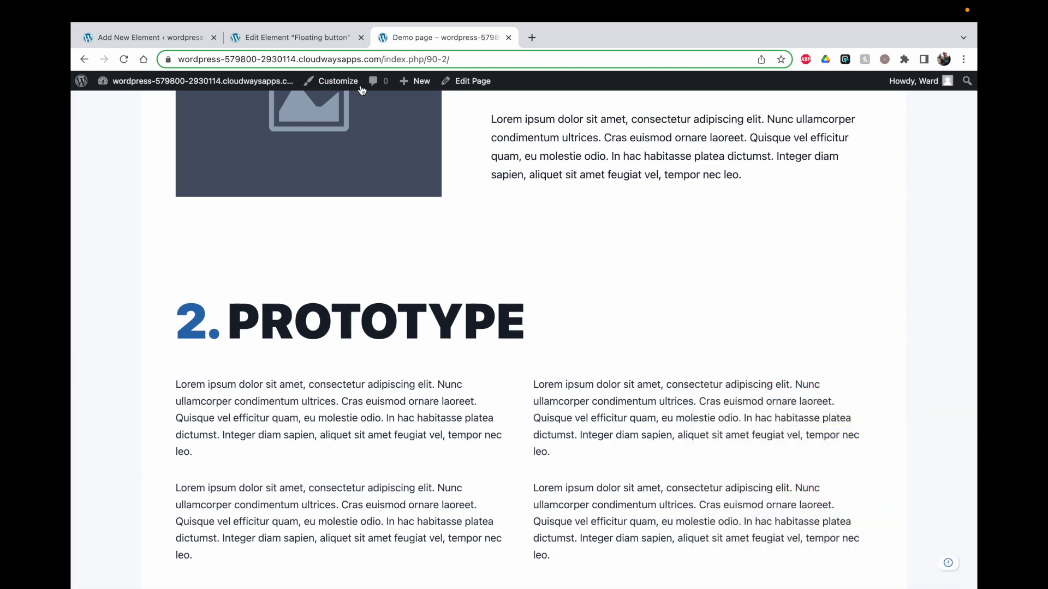
Step: Review the modal position settings, reload the Demo page, and open and close the popup further down the page
{"action": "left_click", "coordinate": [308, 38]}
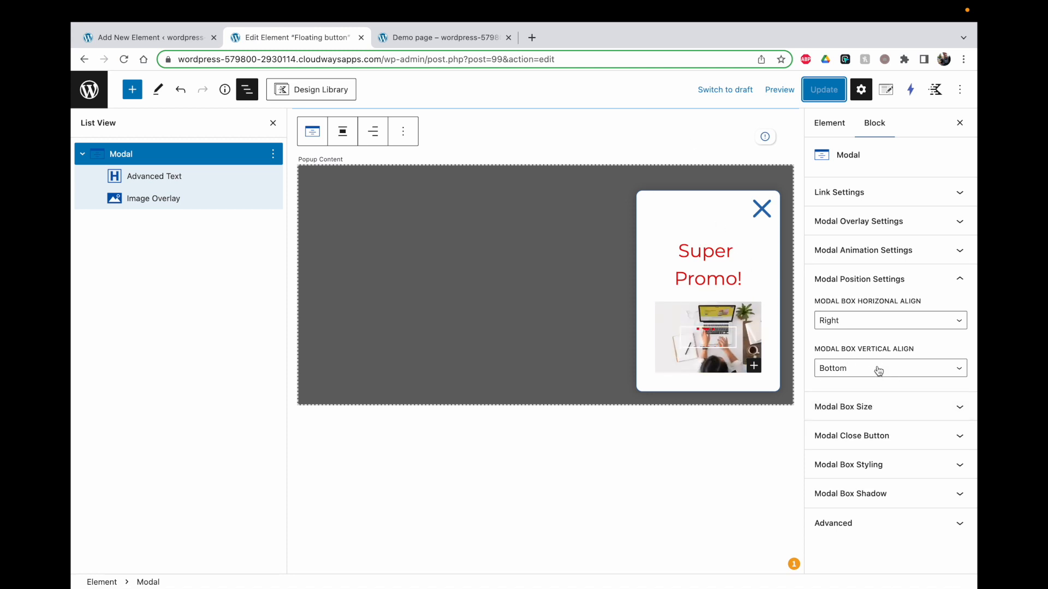
{"action": "left_click", "coordinate": [414, 38]}
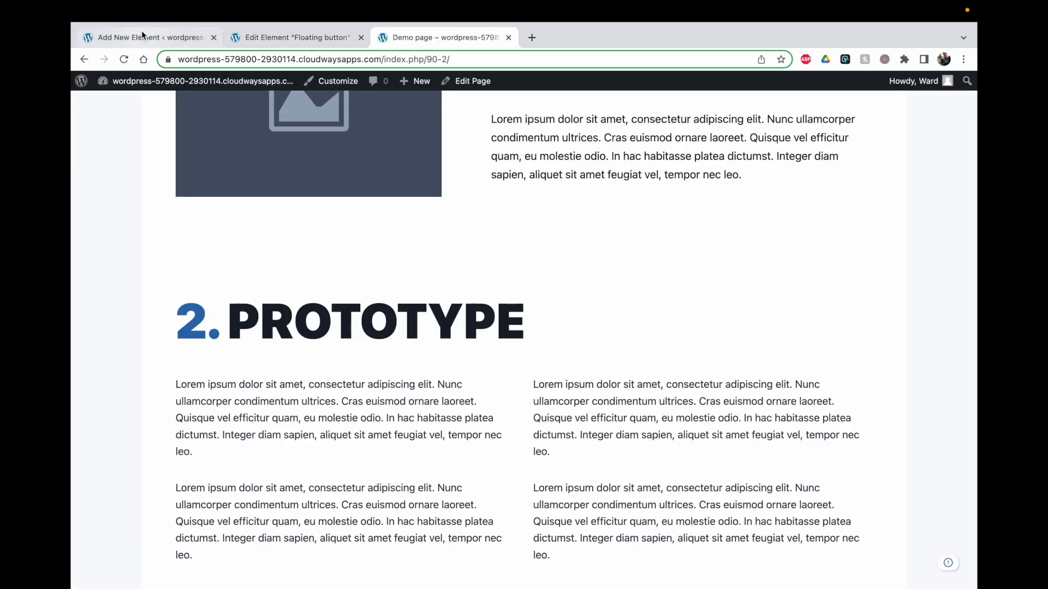
{"action": "left_click", "coordinate": [123, 59]}
{"action": "scroll", "coordinate": [528, 294], "scroll_direction": "down", "scroll_amount": 3}
{"action": "left_click", "coordinate": [950, 564]}
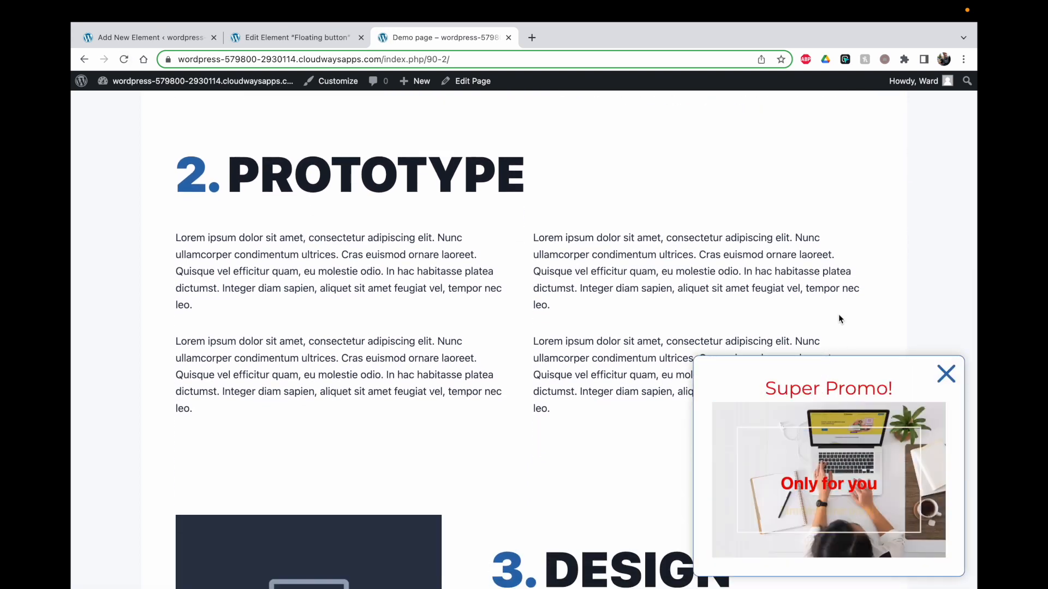
{"action": "left_click", "coordinate": [946, 375]}
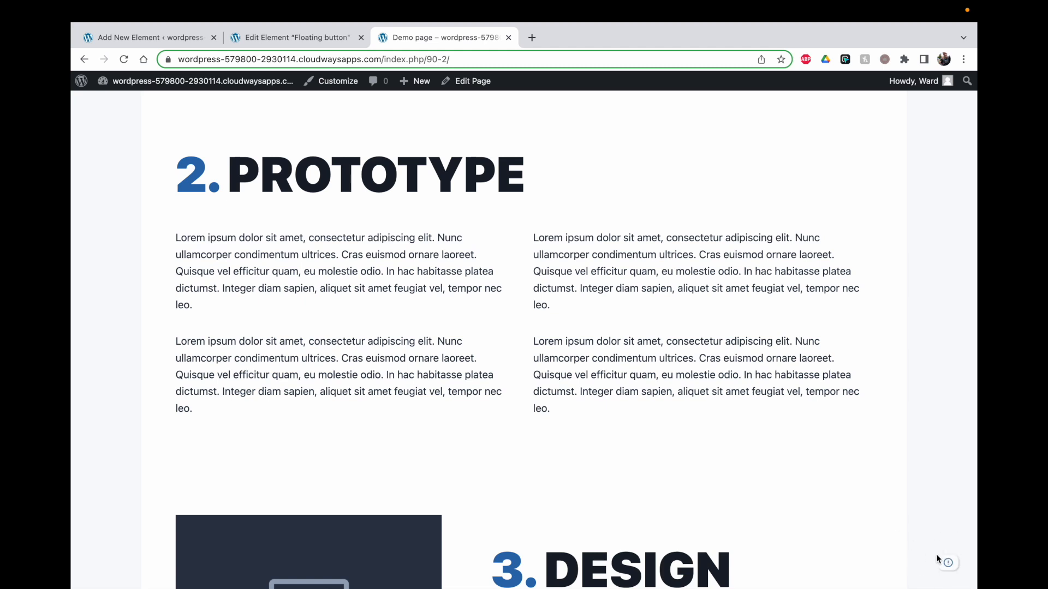
Step: Recheck the element's position settings, and open and close the Demo page popup three times, viewing its image overlay's hover effect
{"action": "left_click", "coordinate": [289, 36]}
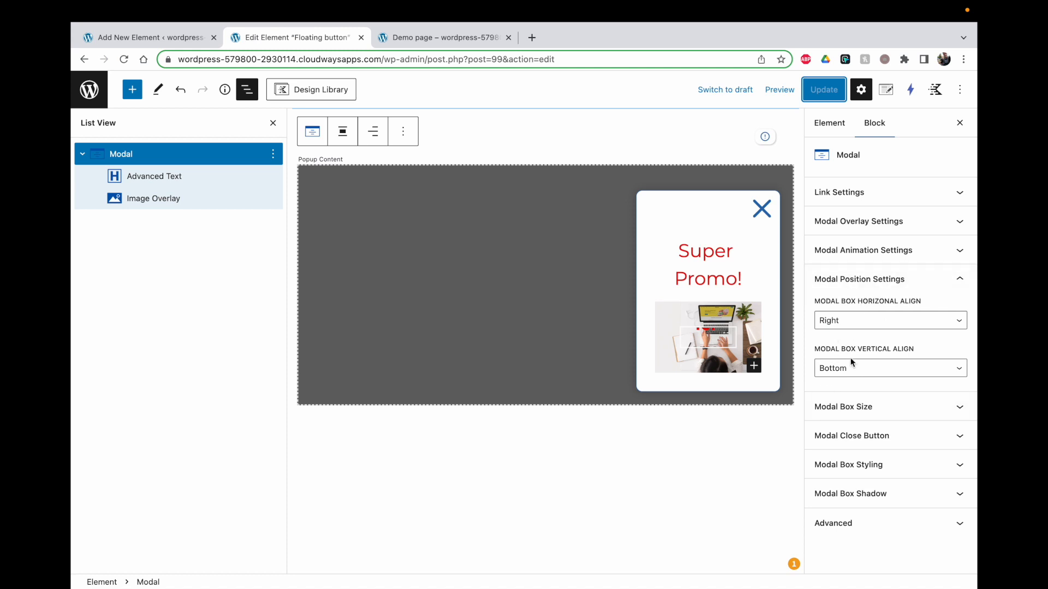
{"action": "left_click", "coordinate": [412, 46]}
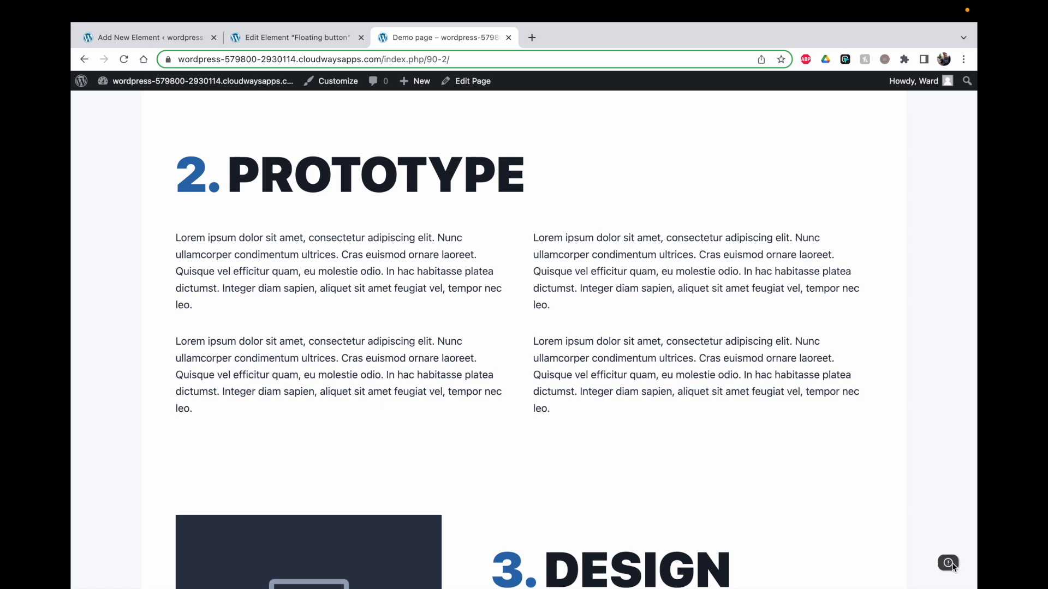
{"action": "left_click", "coordinate": [950, 564]}
{"action": "left_click", "coordinate": [951, 385]}
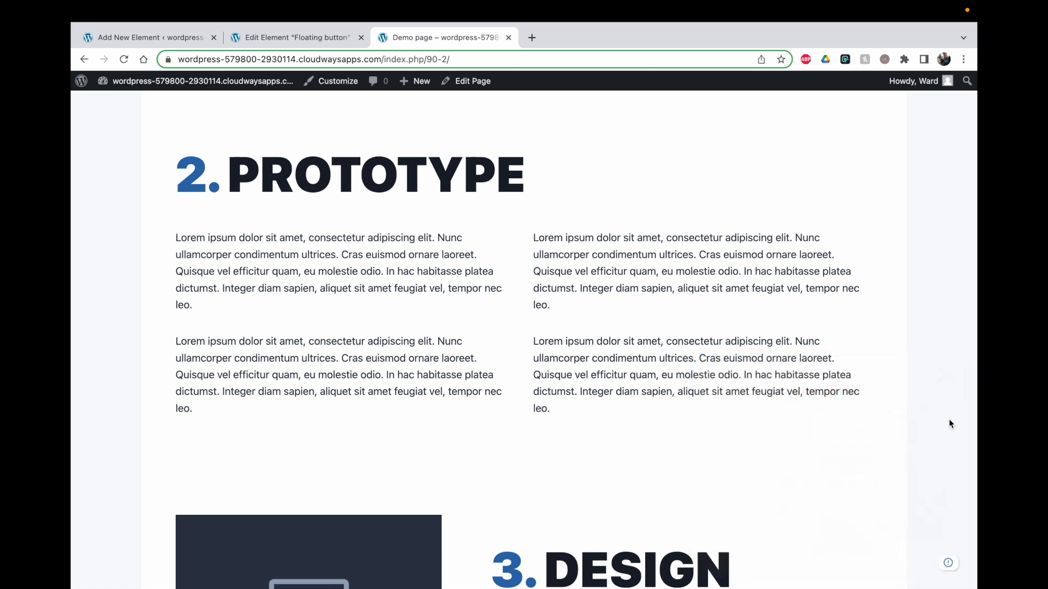
{"action": "left_click", "coordinate": [948, 562]}
{"action": "left_click", "coordinate": [947, 373]}
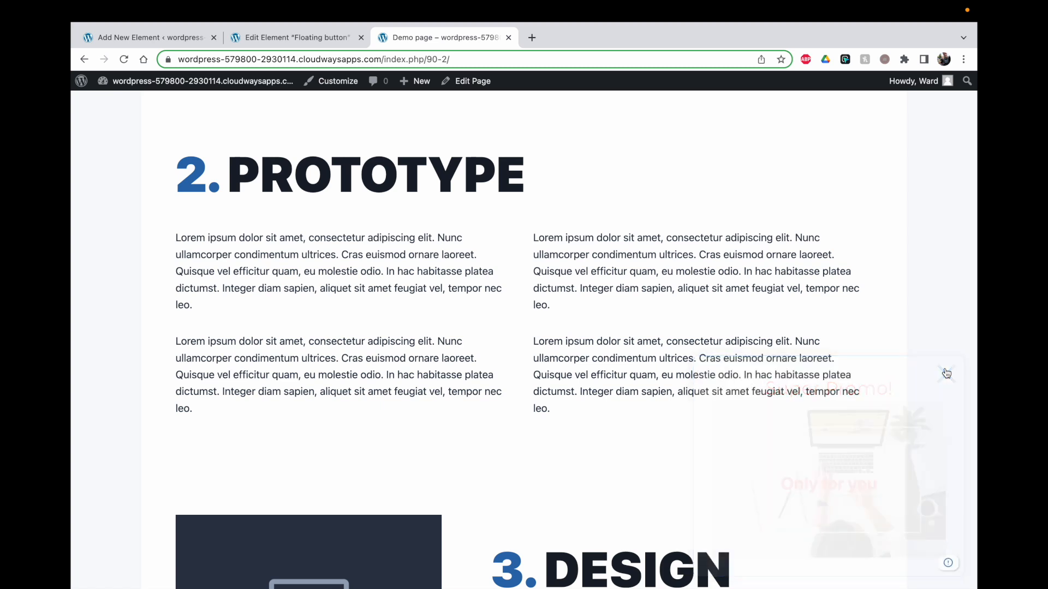
{"action": "left_click", "coordinate": [948, 557]}
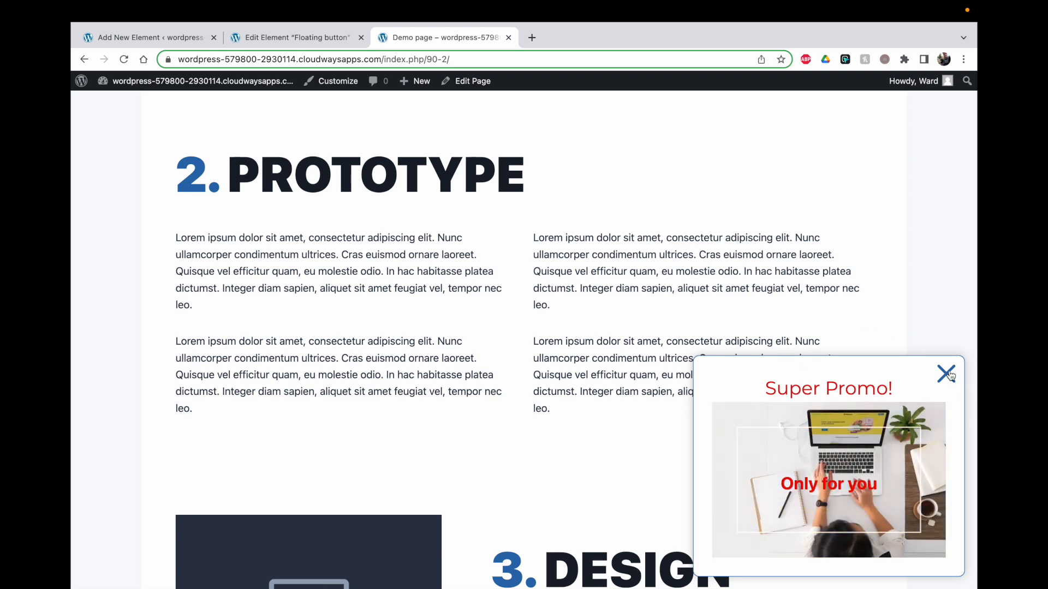
{"action": "mouse_move", "coordinate": [811, 499]}
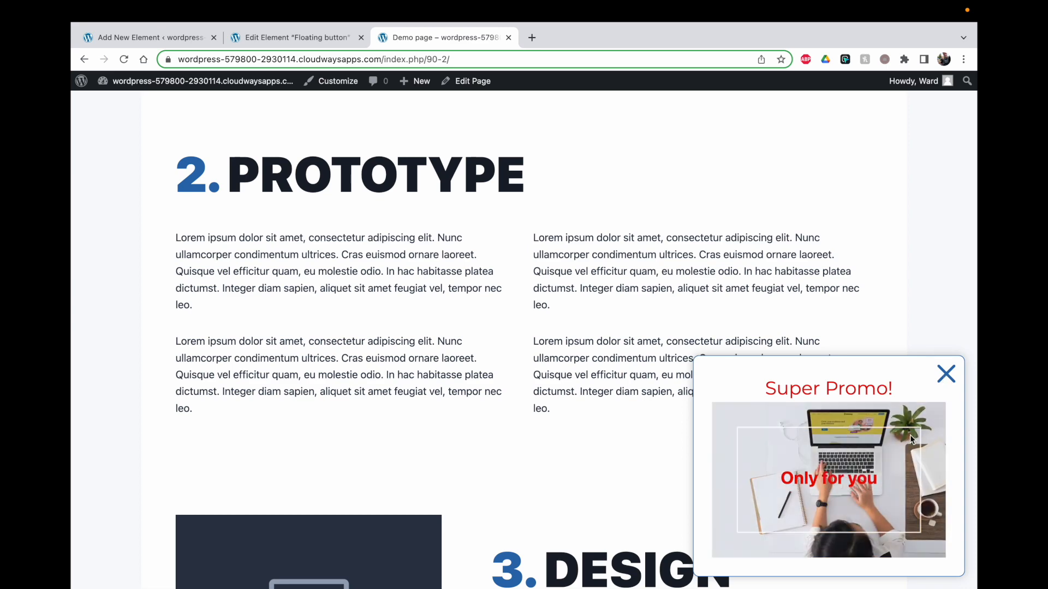
{"action": "left_click", "coordinate": [945, 373]}
Step: Scroll through the Demo page from end to end, and open the Events calender page from the site navigation
{"action": "scroll", "coordinate": [846, 343], "scroll_direction": "up", "scroll_amount": 10}
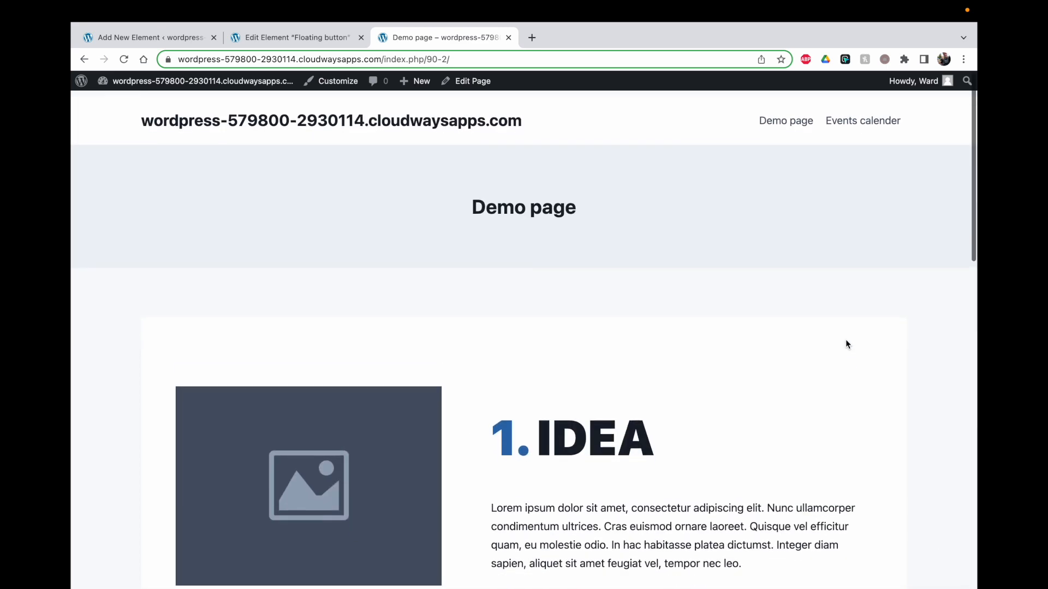
{"action": "scroll", "coordinate": [846, 344], "scroll_direction": "down", "scroll_amount": 10}
{"action": "scroll", "coordinate": [846, 344], "scroll_direction": "up", "scroll_amount": 10}
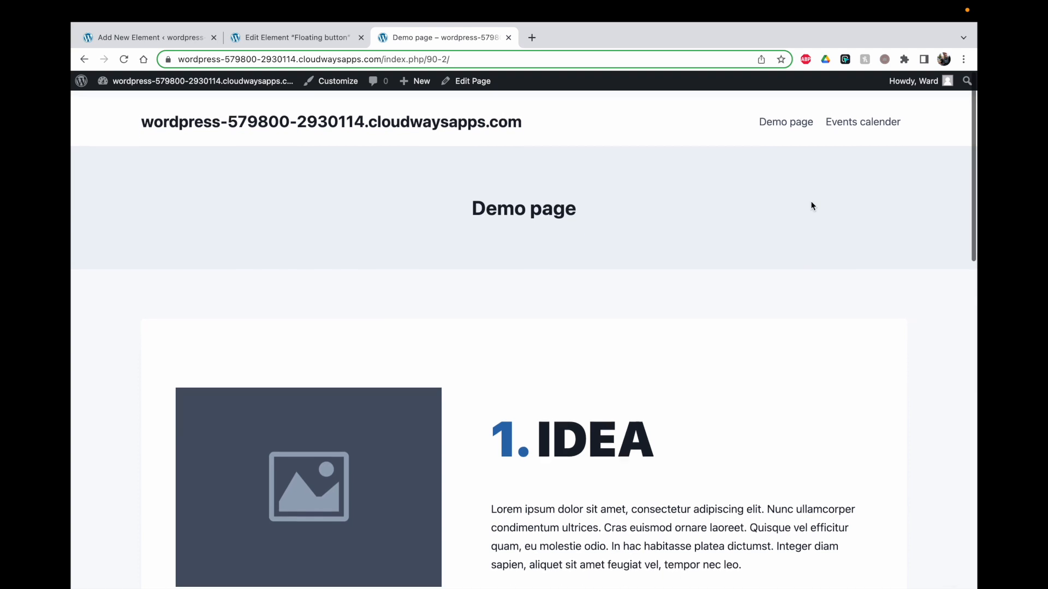
{"action": "left_click", "coordinate": [844, 124]}
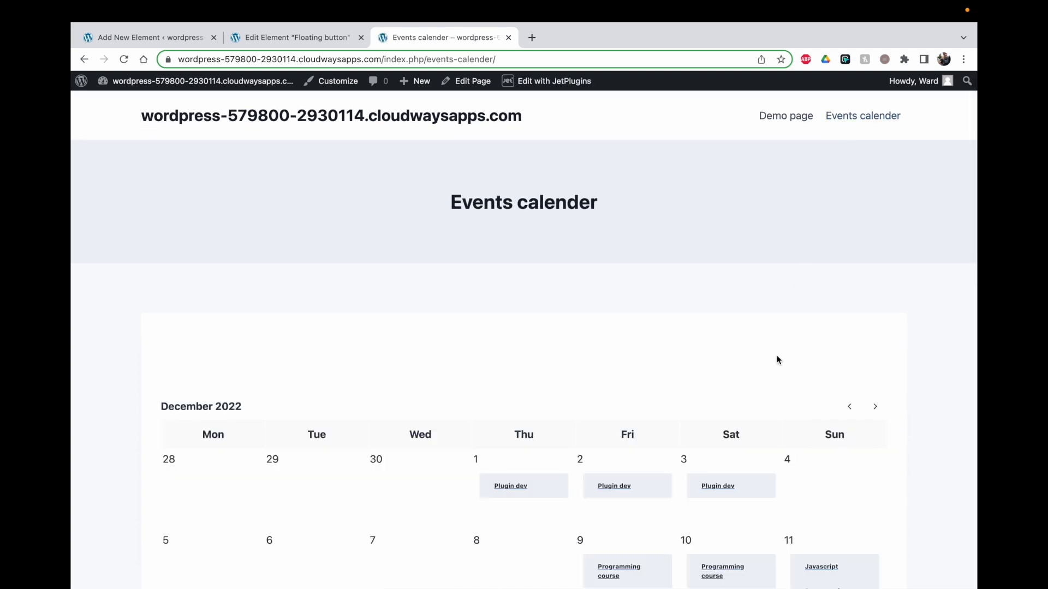
Step: Scroll through the Events calender page, and open and close the floating promo popup over the calendar
{"action": "scroll", "coordinate": [751, 406], "scroll_direction": "down", "scroll_amount": 7}
{"action": "scroll", "coordinate": [750, 406], "scroll_direction": "up", "scroll_amount": 7}
{"action": "scroll", "coordinate": [840, 526], "scroll_direction": "down", "scroll_amount": 5}
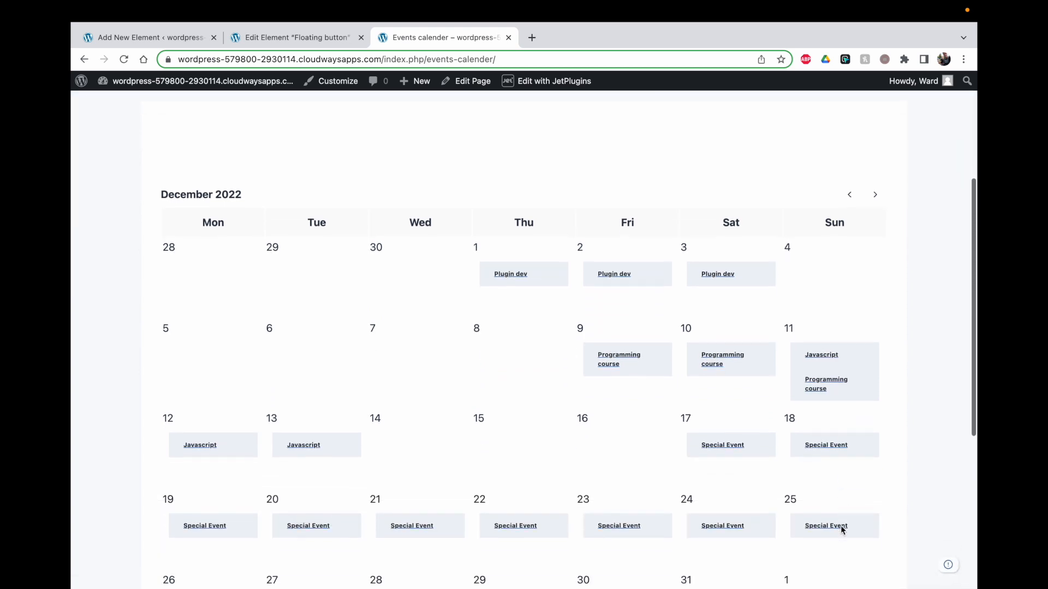
{"action": "scroll", "coordinate": [841, 525], "scroll_direction": "down", "scroll_amount": 1}
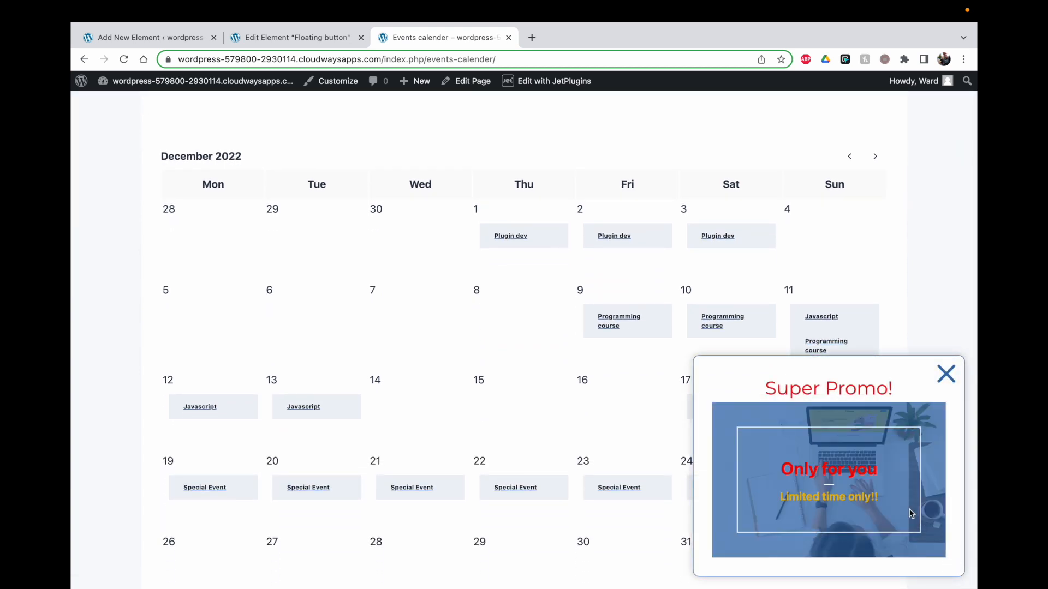
{"action": "left_click", "coordinate": [942, 378]}
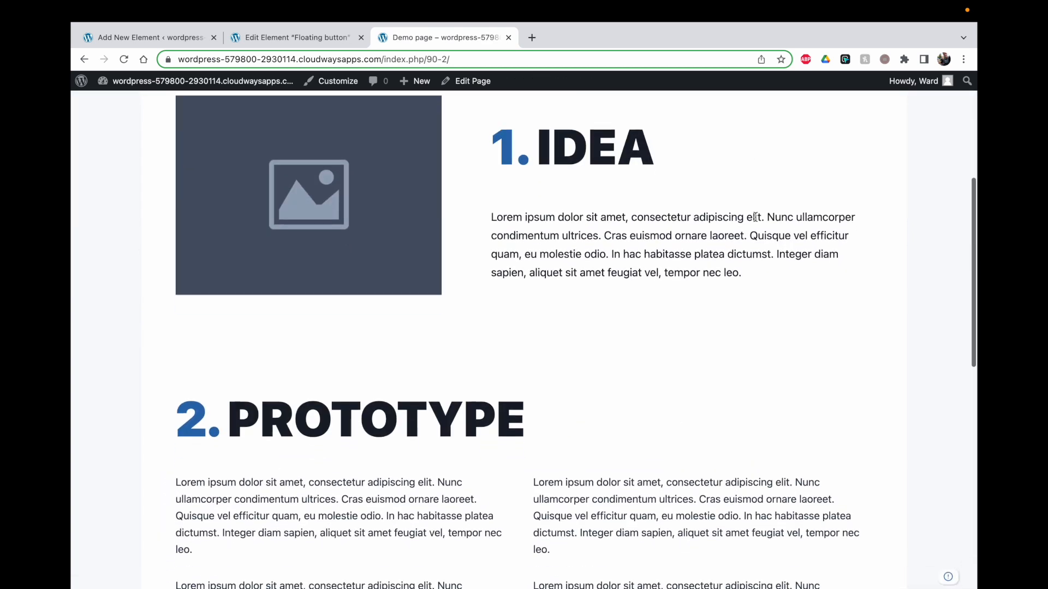
Step: On the Demo page, open and close the promo popup at the Prototype section
{"action": "scroll", "coordinate": [786, 281], "scroll_direction": "down", "scroll_amount": 4}
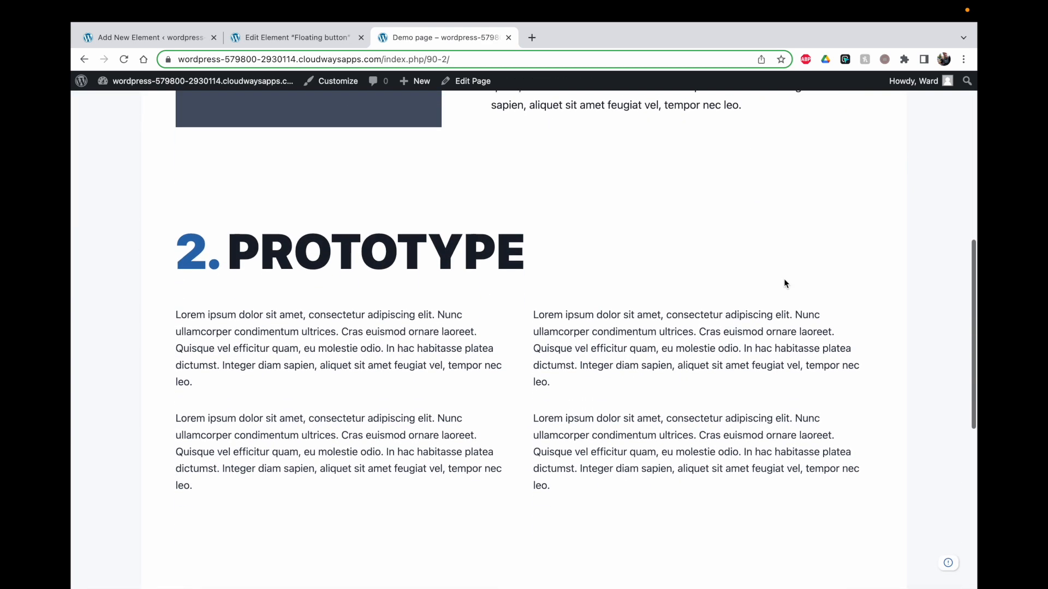
{"action": "left_click", "coordinate": [947, 563]}
{"action": "left_click", "coordinate": [943, 375]}
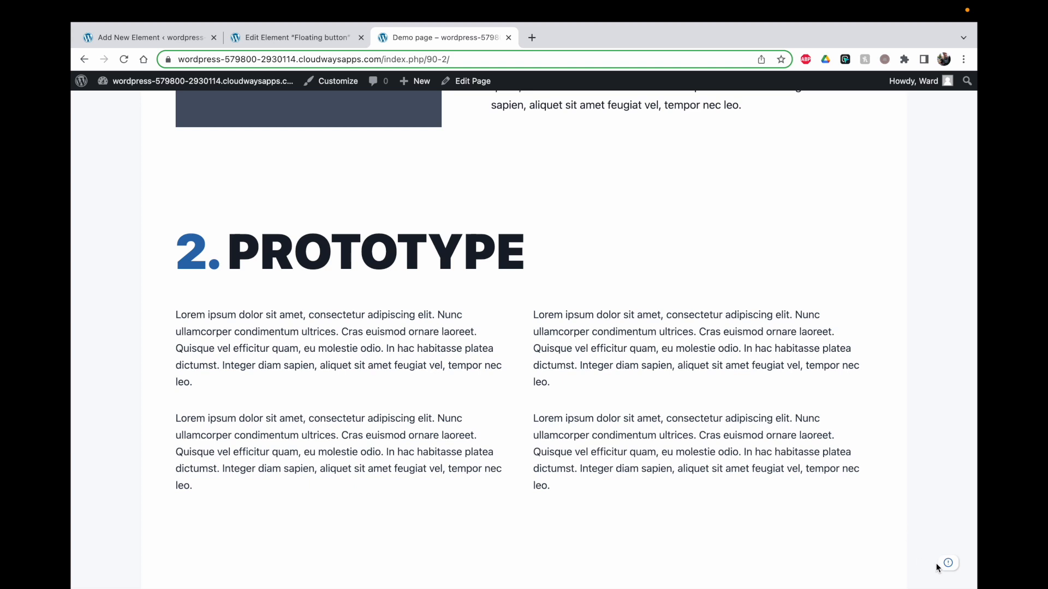
Step: In the Floating button element, turn off Show only Icon in the Modal block's link settings
{"action": "left_click", "coordinate": [260, 47]}
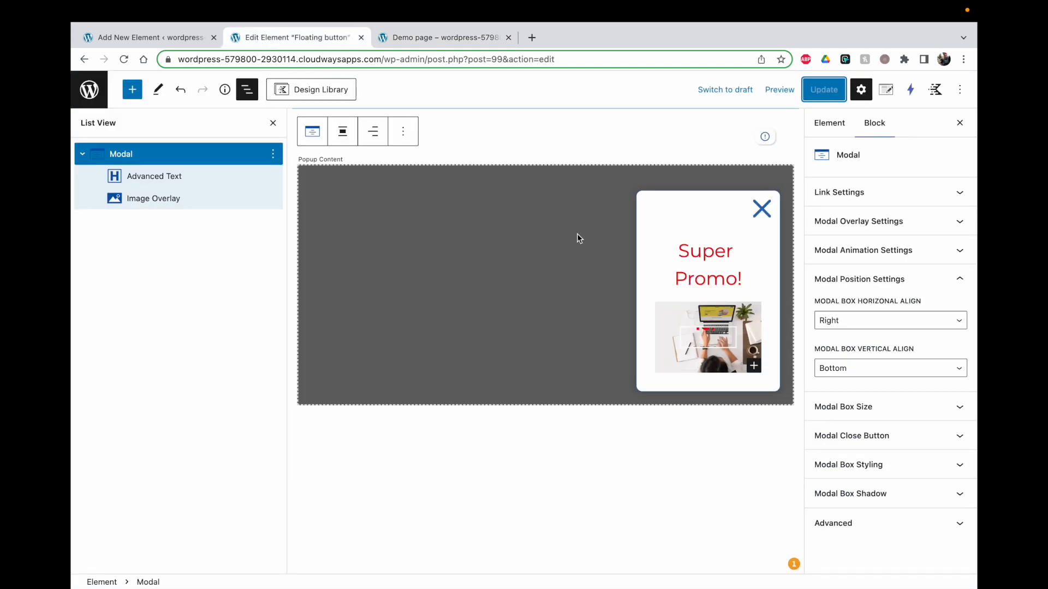
{"action": "left_click", "coordinate": [764, 139]}
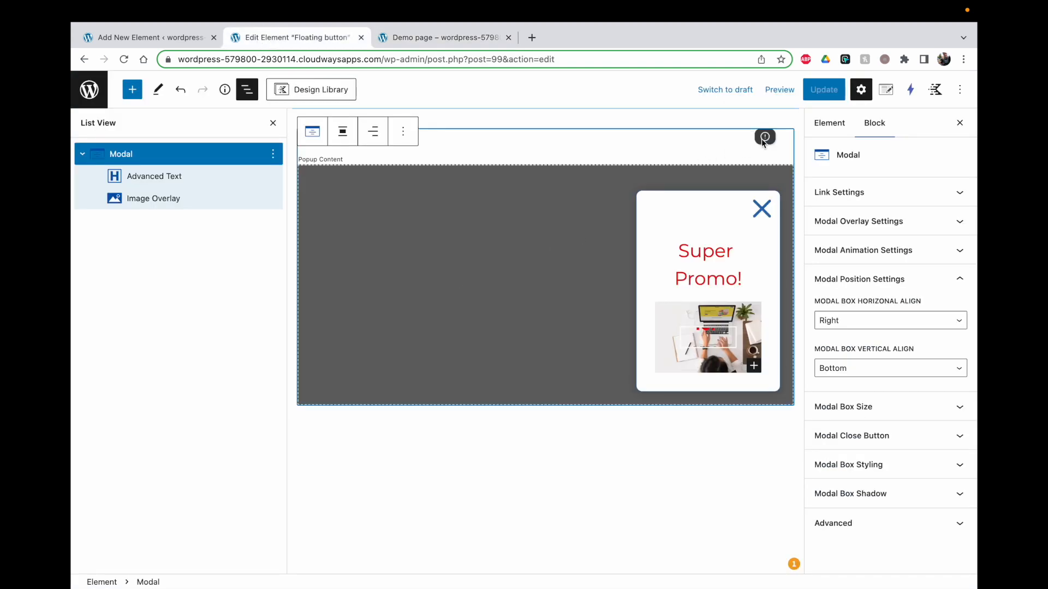
{"action": "left_click", "coordinate": [843, 192]}
{"action": "scroll", "coordinate": [877, 320], "scroll_direction": "down", "scroll_amount": 2}
{"action": "scroll", "coordinate": [877, 320], "scroll_direction": "down", "scroll_amount": 8}
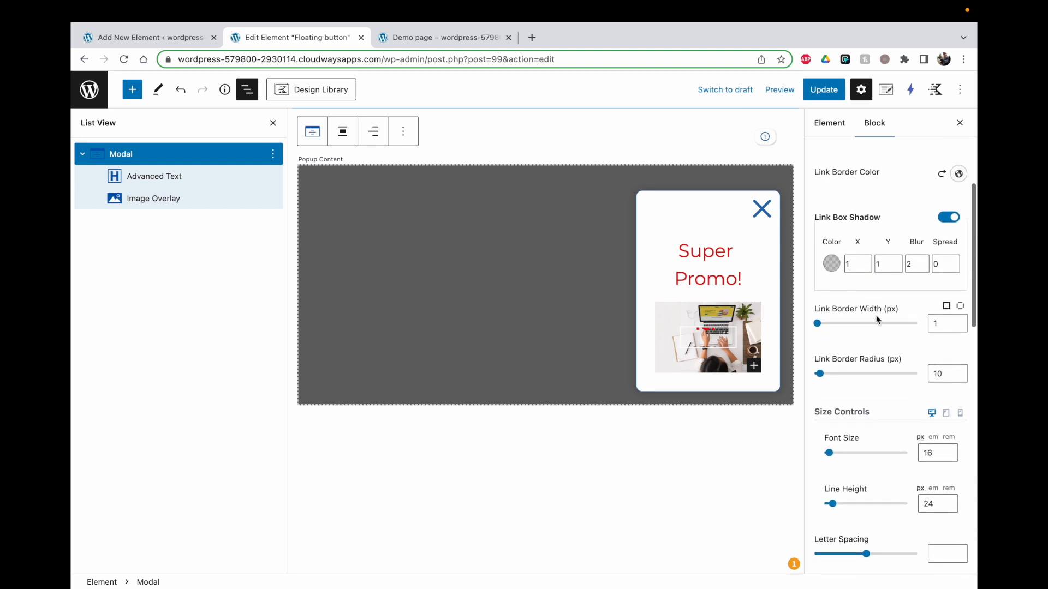
{"action": "scroll", "coordinate": [874, 344], "scroll_direction": "down", "scroll_amount": 1}
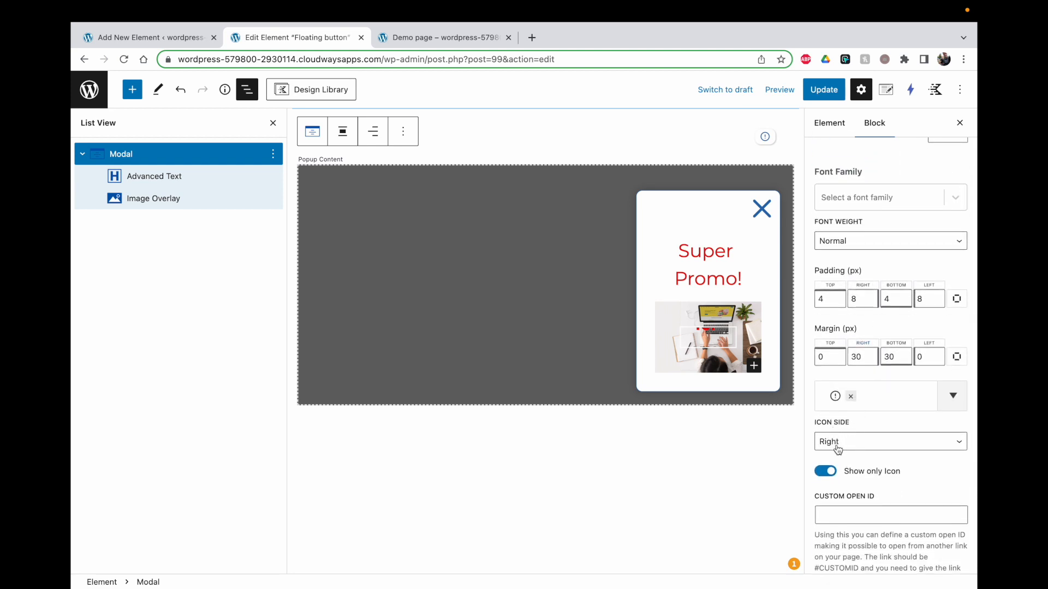
{"action": "left_click", "coordinate": [825, 472]}
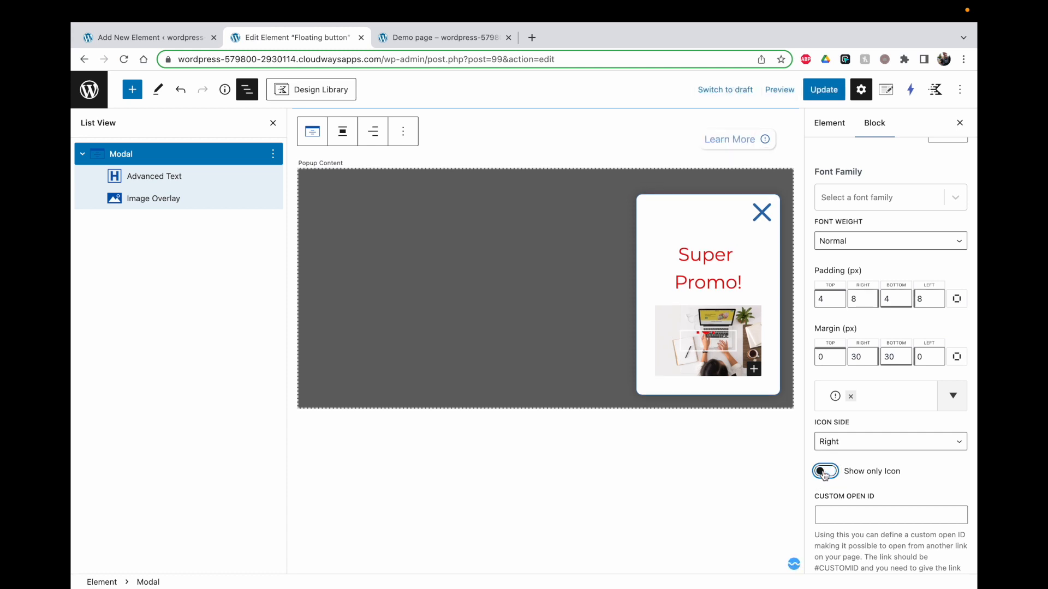
Step: Change the modal button's text to "Click me!", update the element and check the button on the Demo page
{"action": "left_click", "coordinate": [720, 138]}
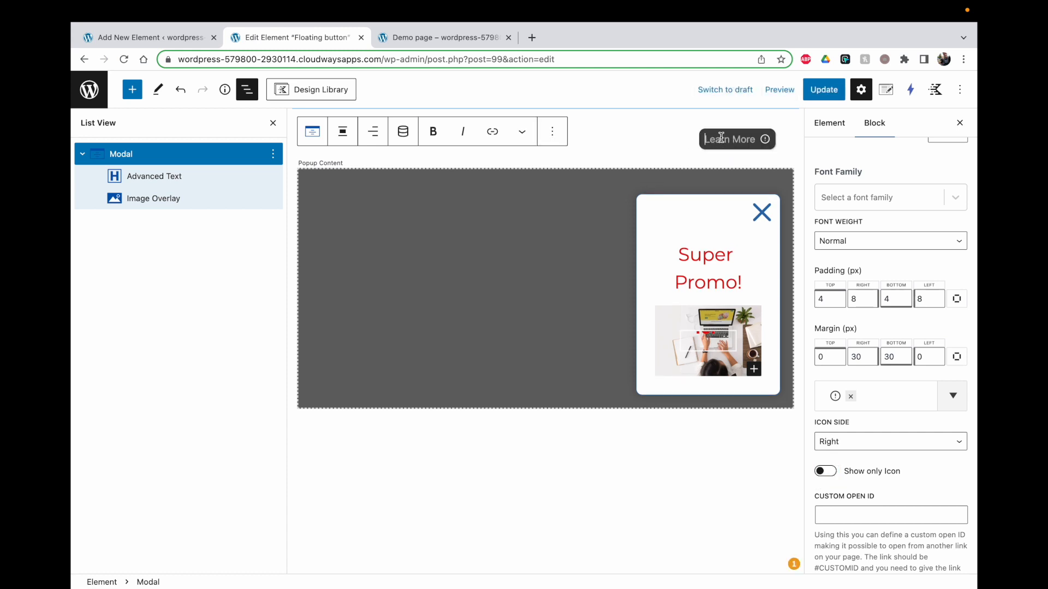
{"action": "type", "text": "Click me!"}
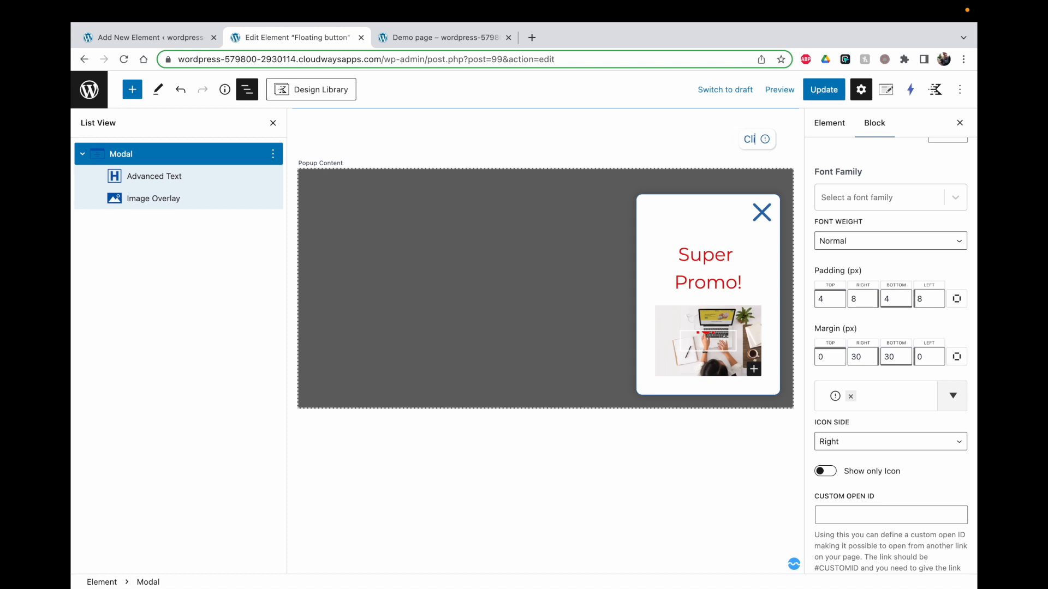
{"action": "left_click", "coordinate": [824, 89]}
{"action": "left_click", "coordinate": [440, 35]}
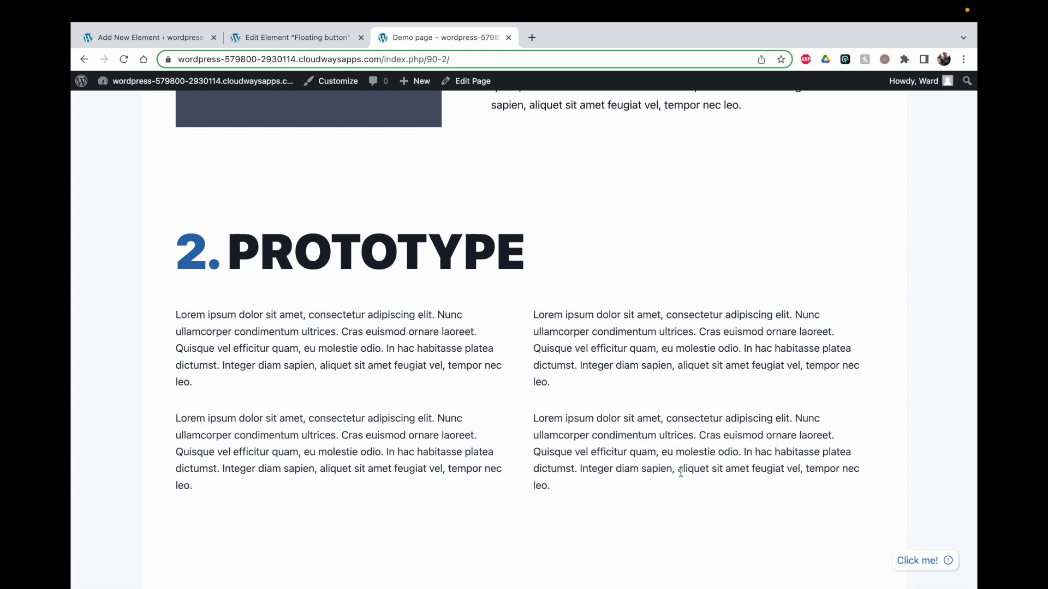
{"action": "scroll", "coordinate": [680, 472], "scroll_direction": "down", "scroll_amount": 2}
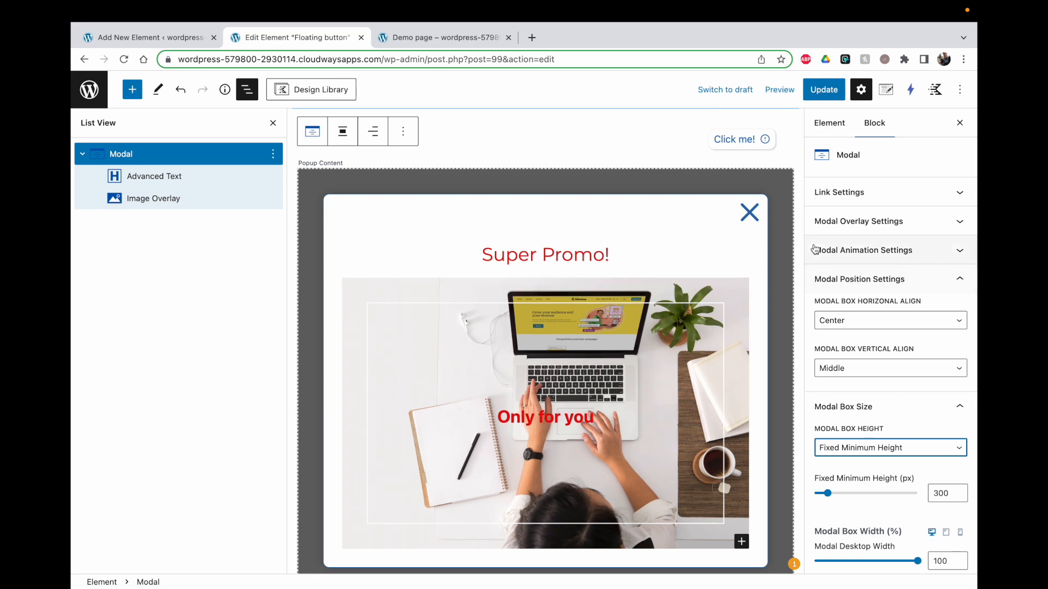
Step: Review the element's placement settings in the Floating button editor and return to the Modal block's settings
{"action": "left_click", "coordinate": [863, 279]}
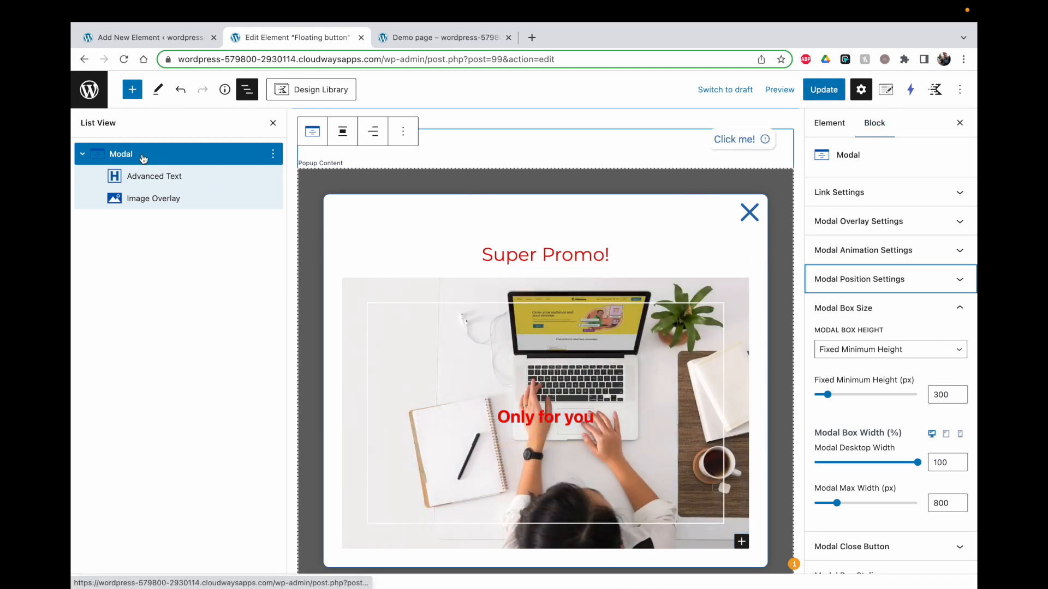
{"action": "left_click", "coordinate": [885, 91]}
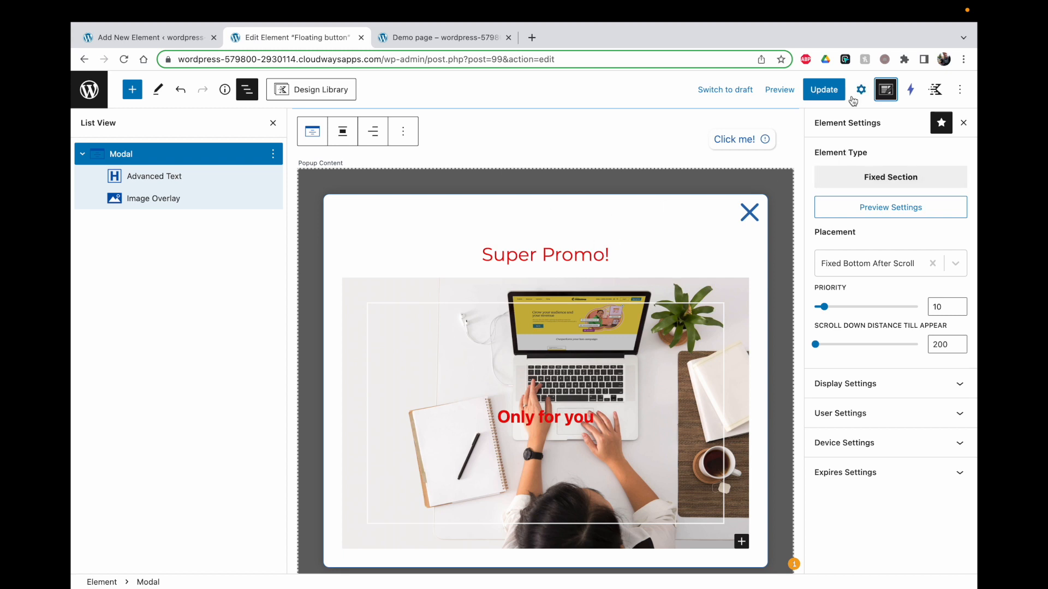
{"action": "left_click", "coordinate": [860, 91]}
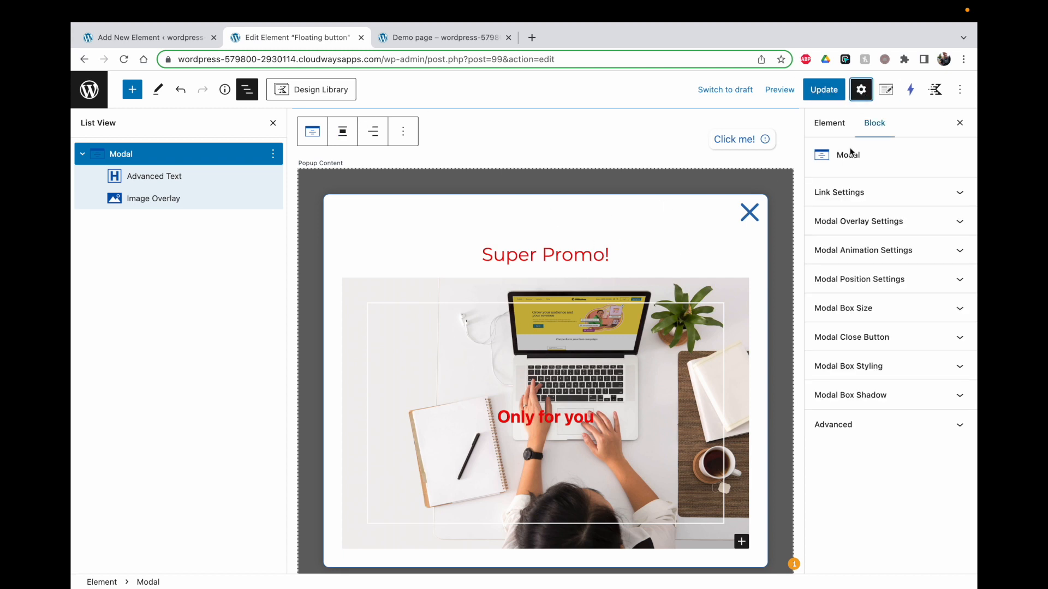
Step: Set the modal box's horizontal align to Right and vertical align to Bottom, and update the element
{"action": "left_click", "coordinate": [863, 271]}
{"action": "left_click", "coordinate": [846, 320]}
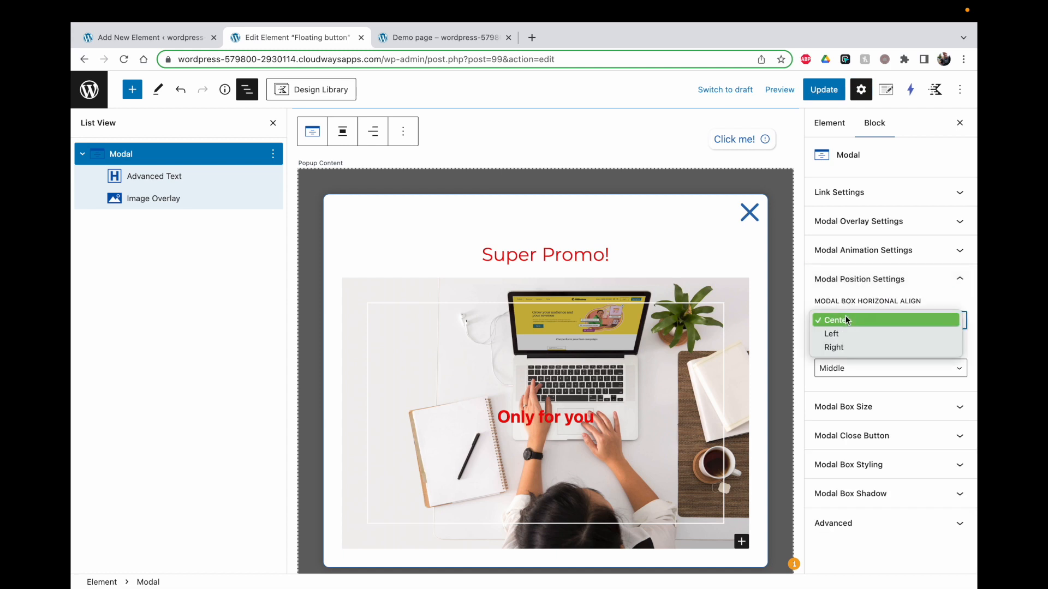
{"action": "left_click", "coordinate": [849, 349]}
{"action": "left_click", "coordinate": [850, 368]}
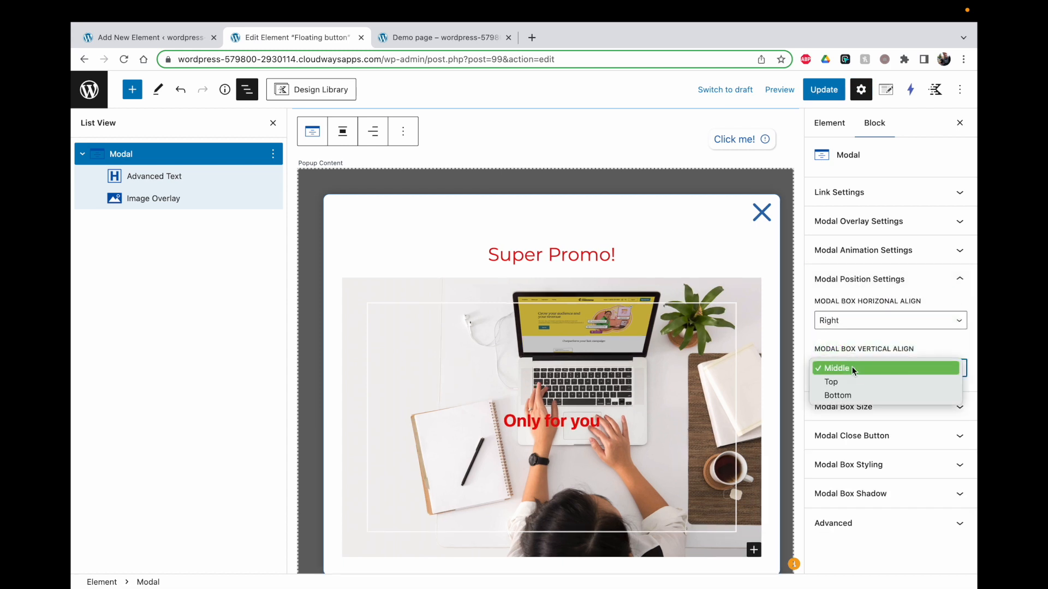
{"action": "left_click", "coordinate": [856, 396]}
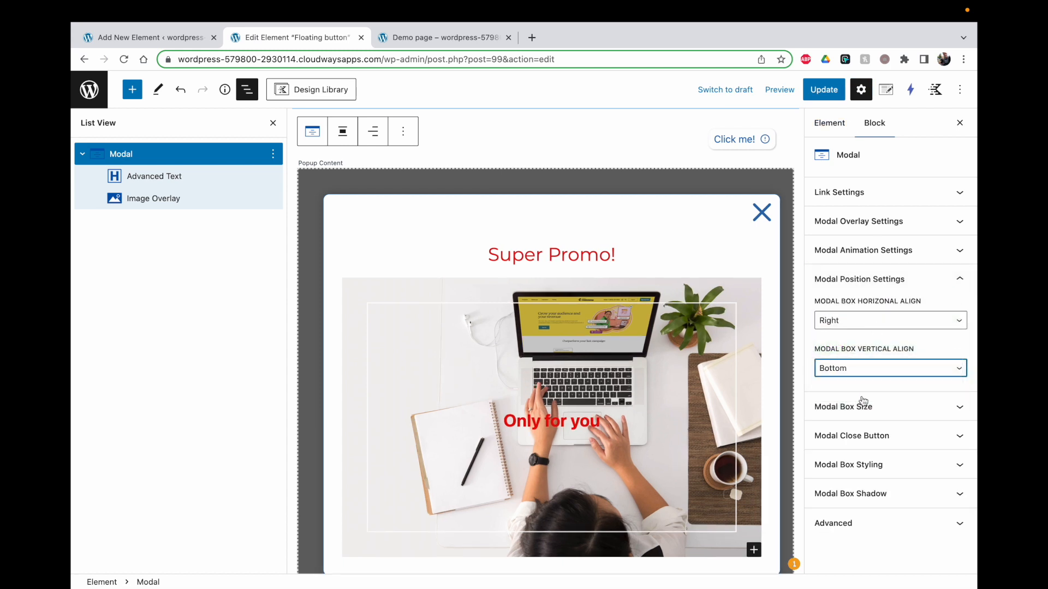
{"action": "left_click", "coordinate": [825, 96]}
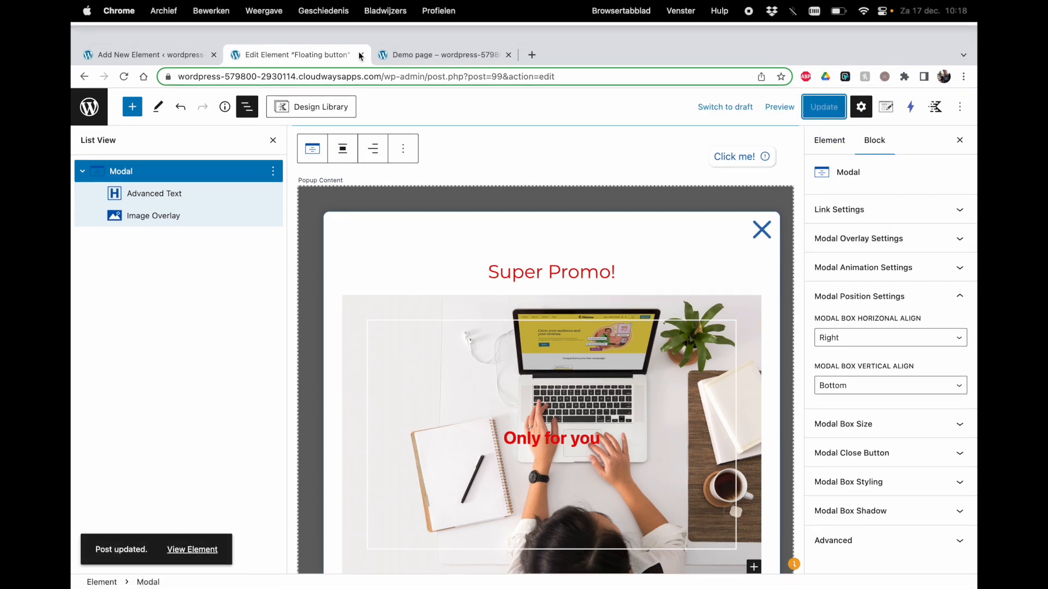
Step: Reload the live Demo page, and open and close the promo popup twice with the "Click me!" button
{"action": "left_click", "coordinate": [442, 37]}
{"action": "left_click", "coordinate": [123, 59]}
{"action": "left_click", "coordinate": [931, 561]}
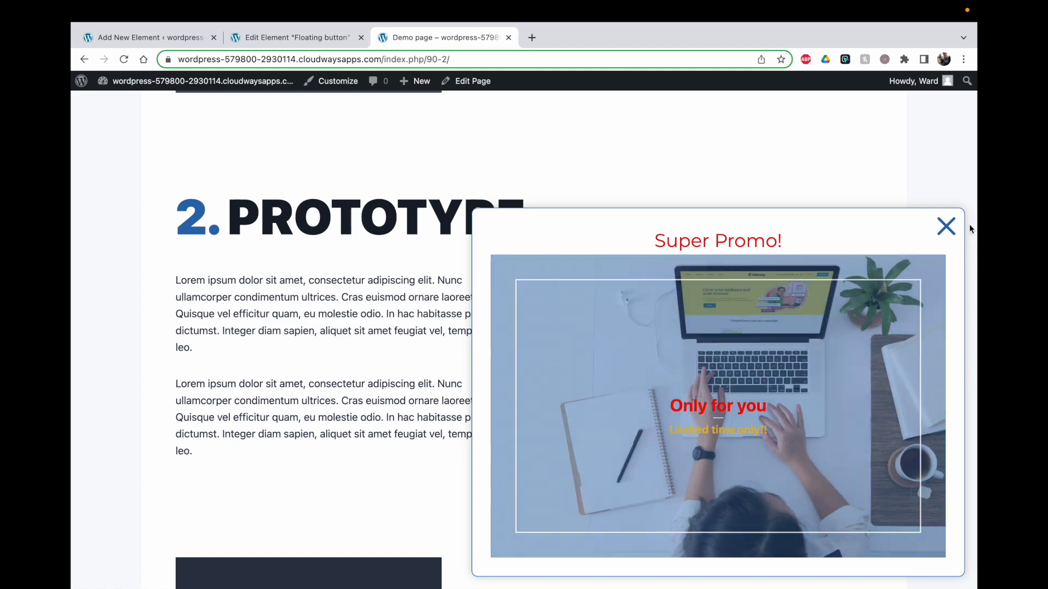
{"action": "left_click", "coordinate": [946, 228]}
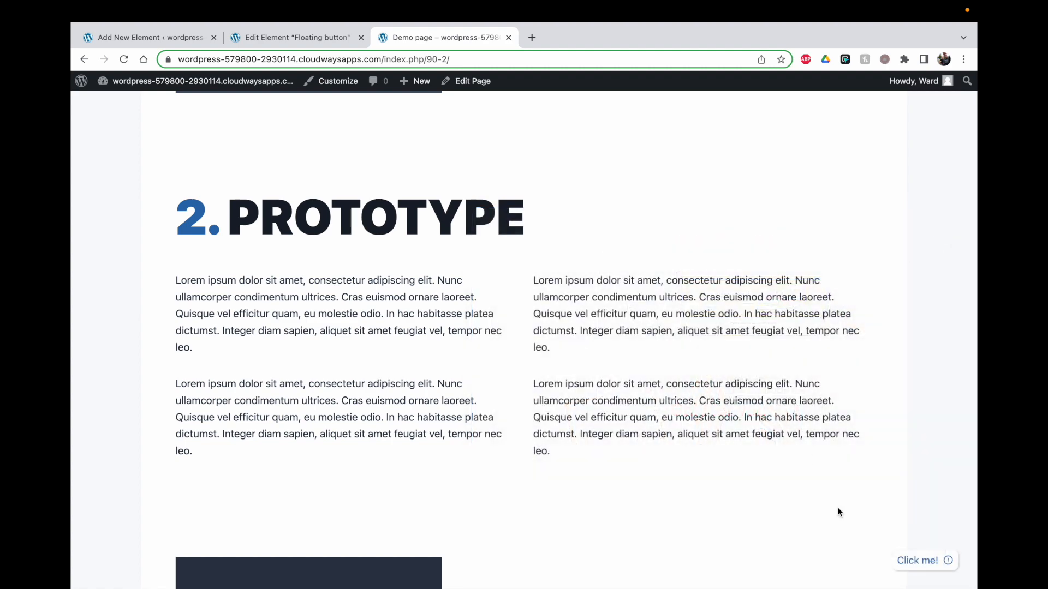
{"action": "left_click", "coordinate": [923, 563]}
{"action": "left_click", "coordinate": [946, 227]}
Step: Inspect the Demo page in the browser's responsive device view at 768 px wide, checking the floating button while scrolling
{"action": "right_click", "coordinate": [740, 194]}
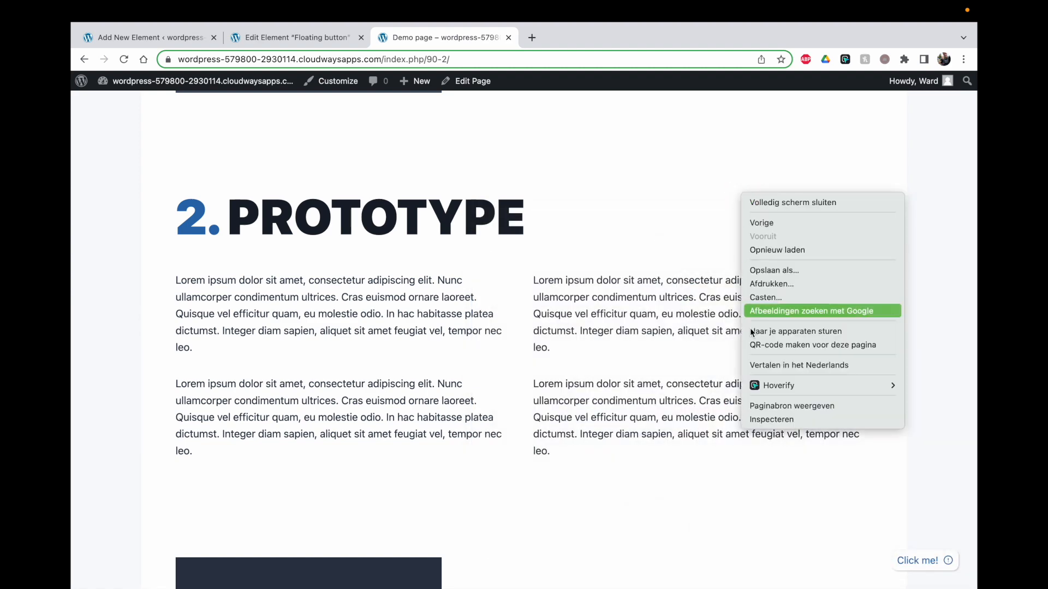
{"action": "left_click", "coordinate": [770, 419]}
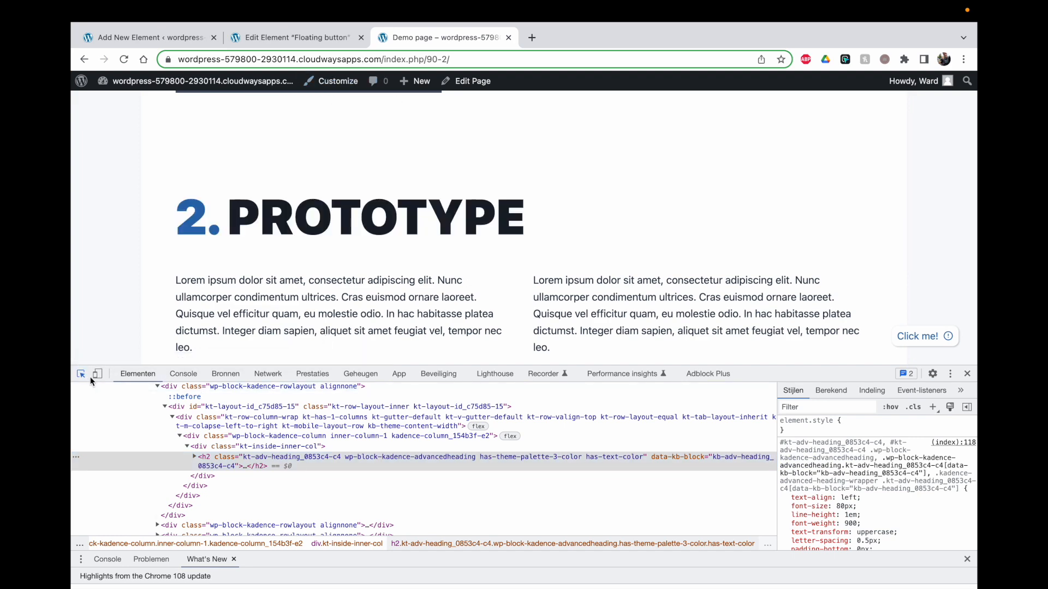
{"action": "left_click", "coordinate": [95, 375]}
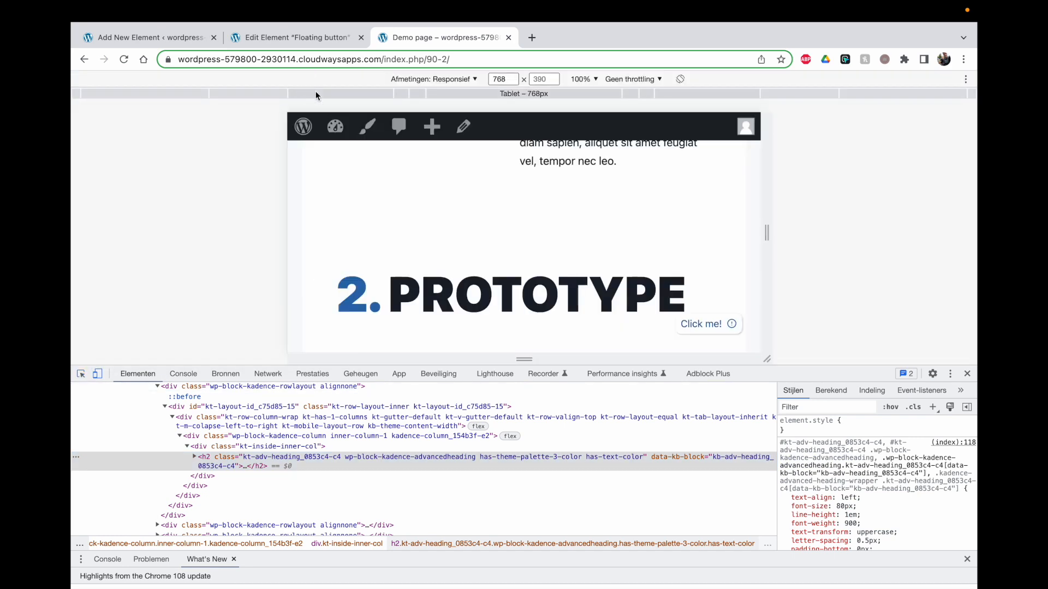
{"action": "scroll", "coordinate": [658, 240], "scroll_direction": "up", "scroll_amount": 10}
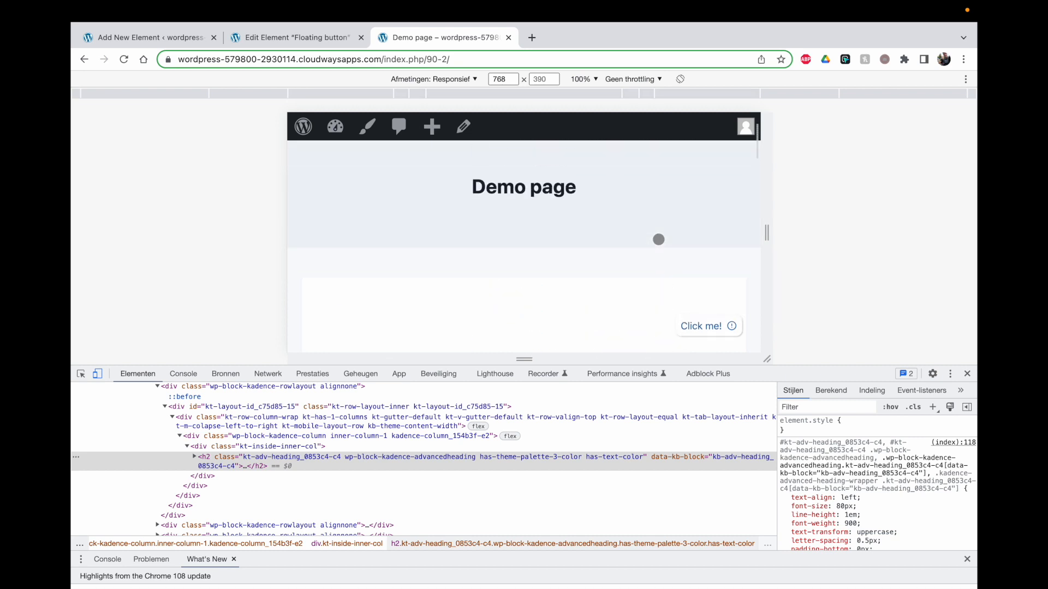
{"action": "scroll", "coordinate": [658, 239], "scroll_direction": "down", "scroll_amount": 6}
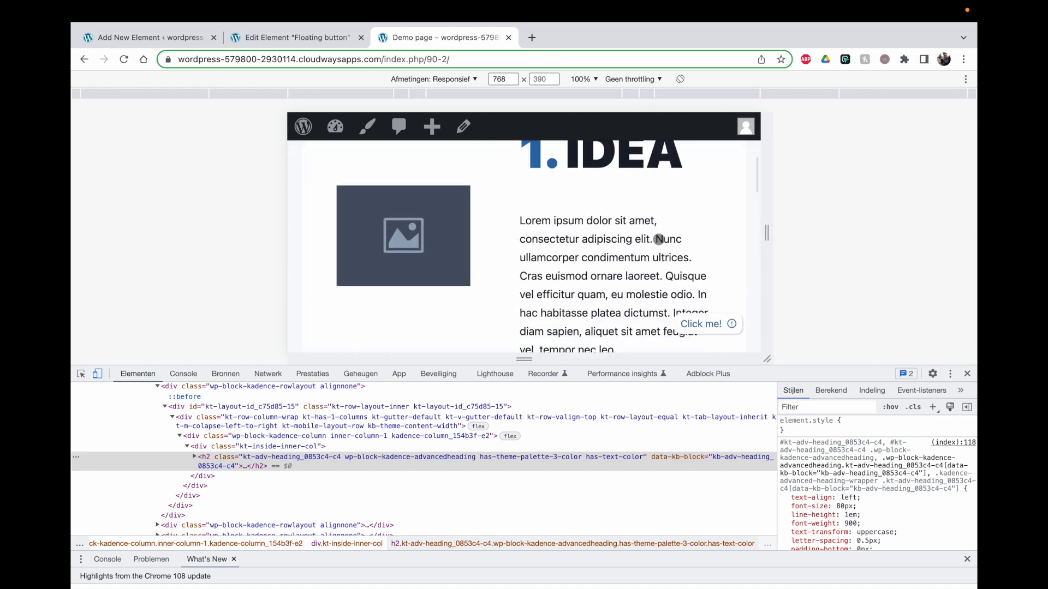
Step: Open the popup in the responsive view, enlarge the viewport to about 681 px high, and test closing and reopening it
{"action": "left_click", "coordinate": [701, 325]}
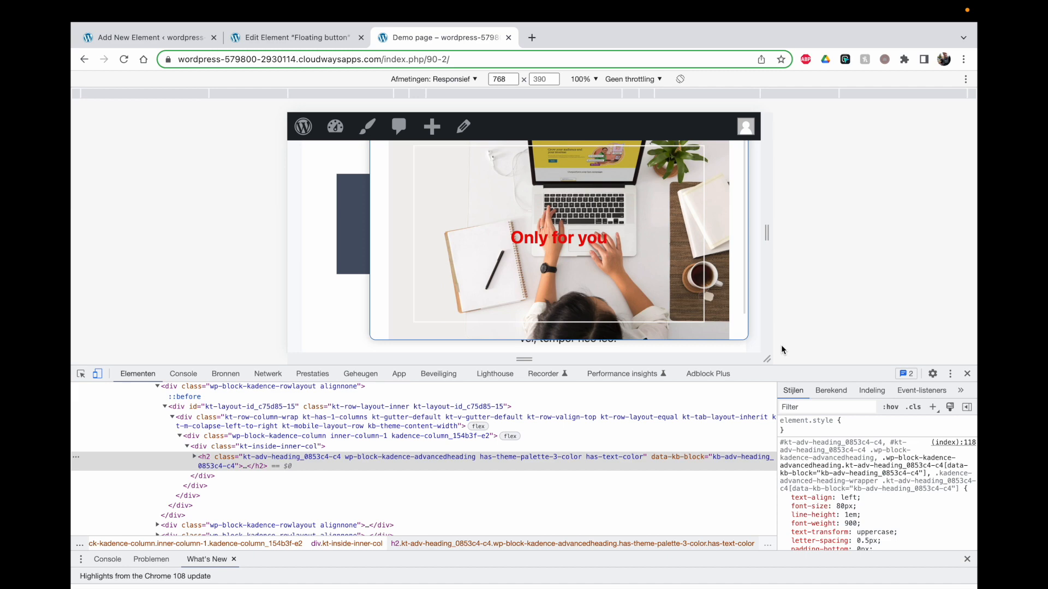
{"action": "left_click_drag", "start_coordinate": [797, 364], "coordinate": [795, 489]}
{"action": "left_click", "coordinate": [737, 237]}
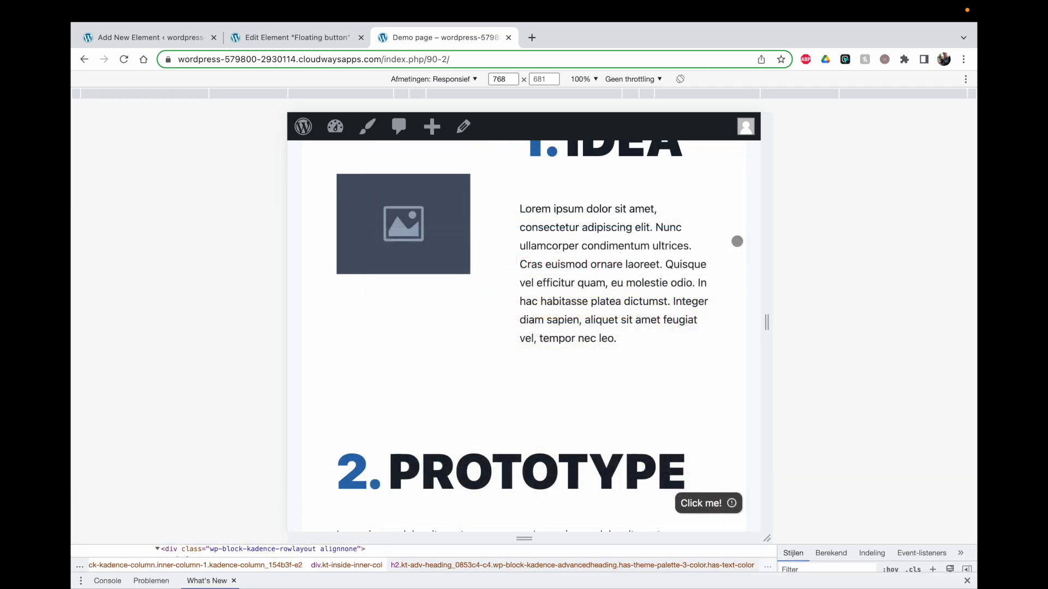
{"action": "left_click", "coordinate": [707, 501]}
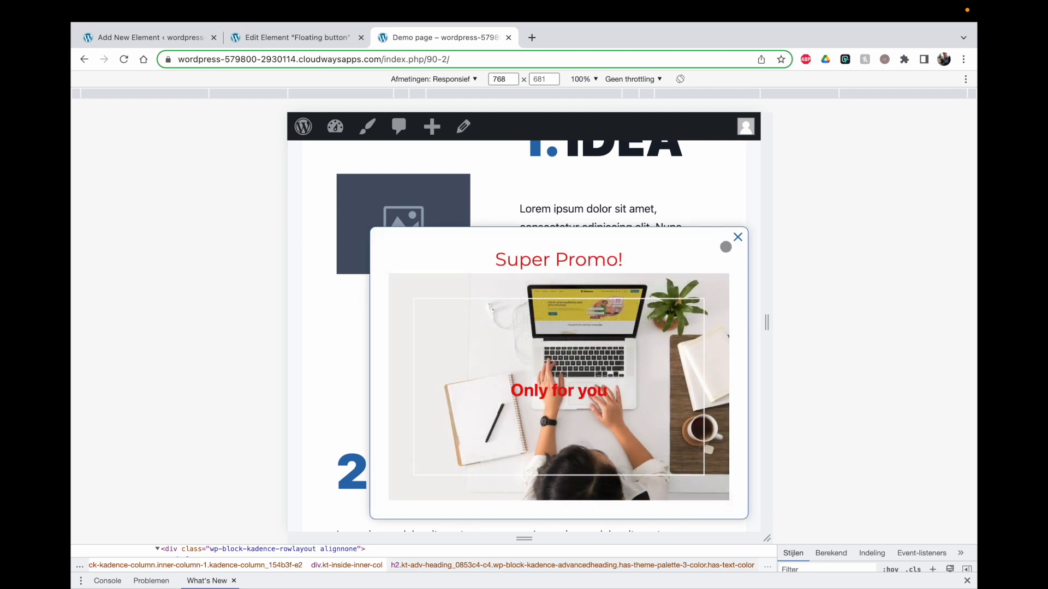
{"action": "left_click", "coordinate": [738, 239]}
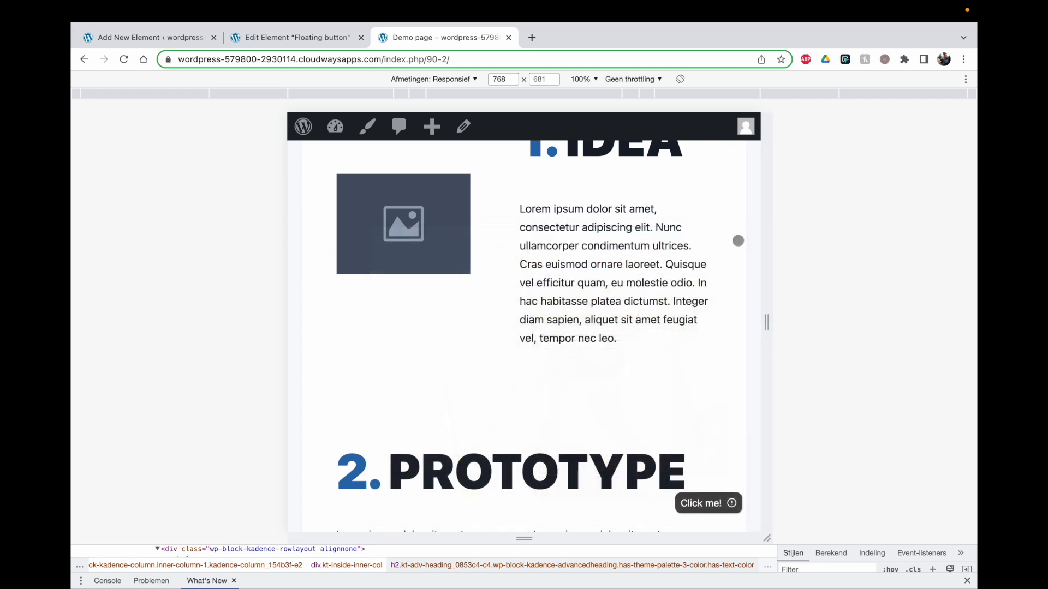
Step: Resize the responsive viewport to widths of about 697, 720 and 714 px to check where the floating button displays
{"action": "left_click_drag", "start_coordinate": [758, 346], "coordinate": [741, 346]}
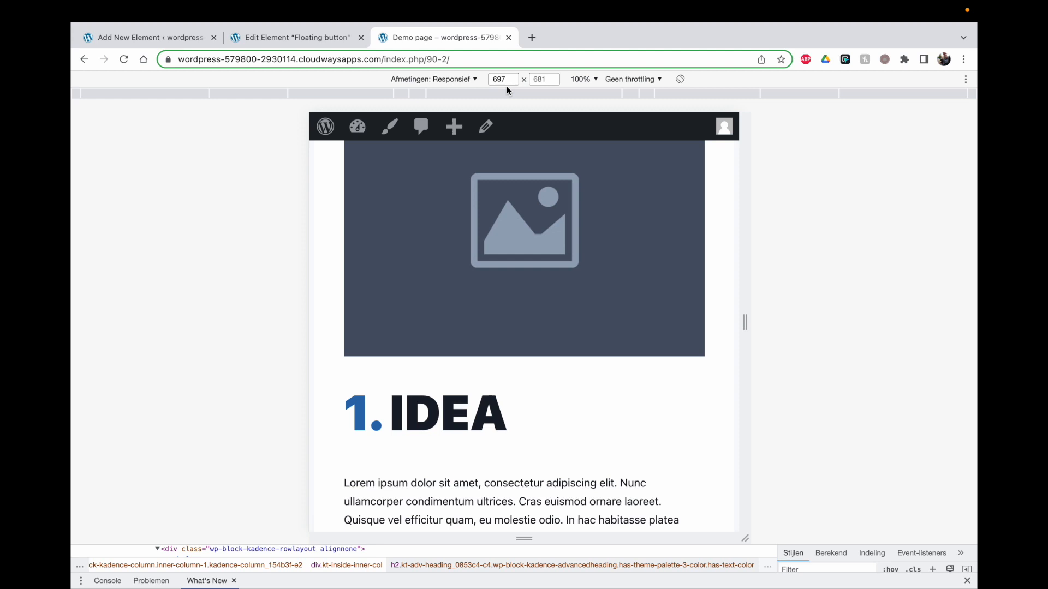
{"action": "left_click_drag", "start_coordinate": [746, 308], "coordinate": [755, 309]}
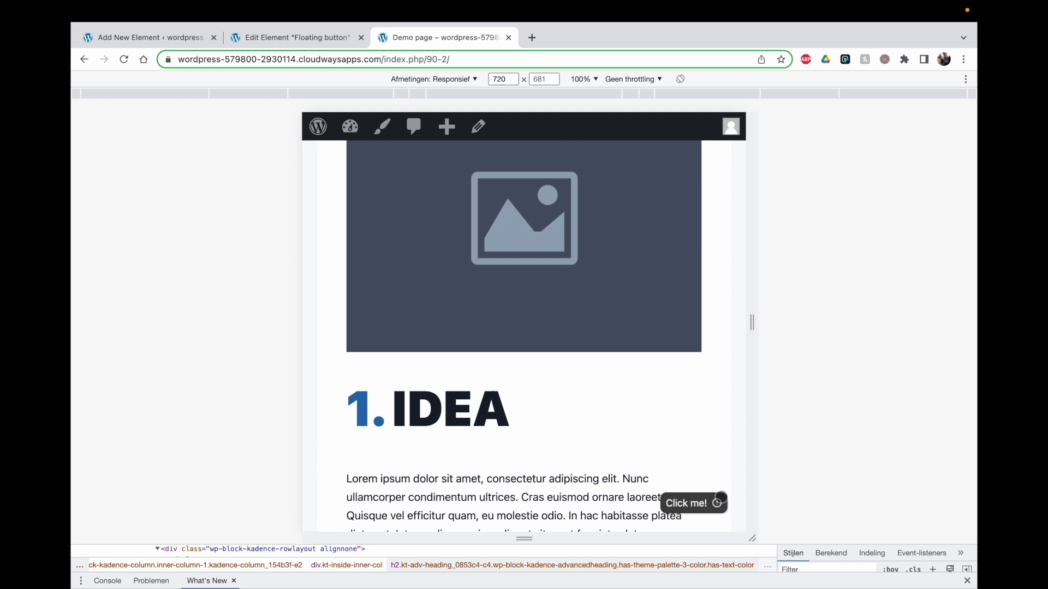
{"action": "left_click_drag", "start_coordinate": [749, 347], "coordinate": [747, 347]}
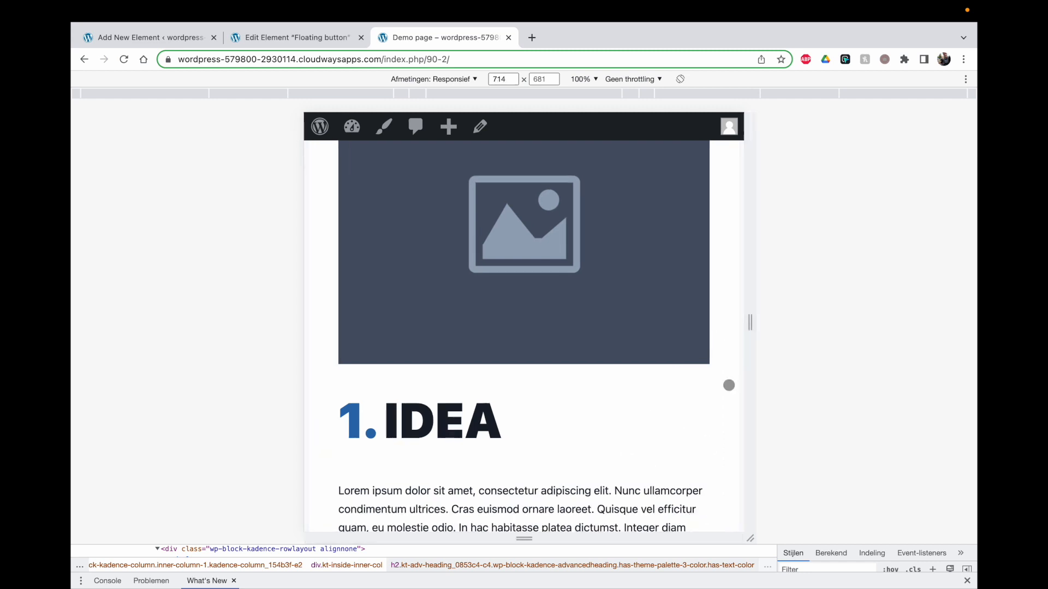
Step: Narrow the responsive viewport to about 406 px and to 320 px, and scroll the Demo page to check for the floating button
{"action": "left_click_drag", "start_coordinate": [750, 324], "coordinate": [653, 327]}
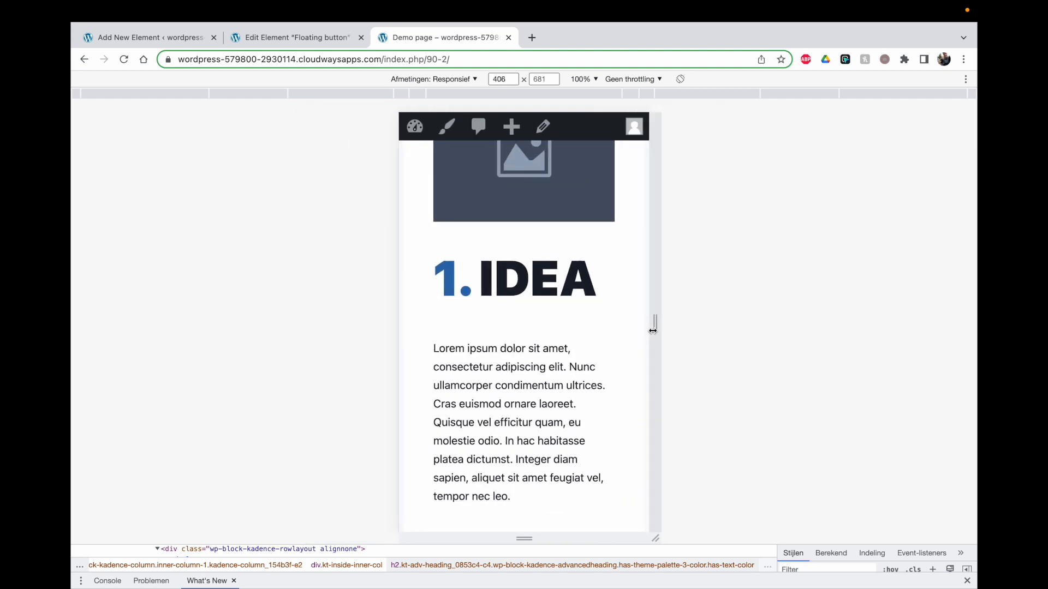
{"action": "left_click", "coordinate": [479, 97]}
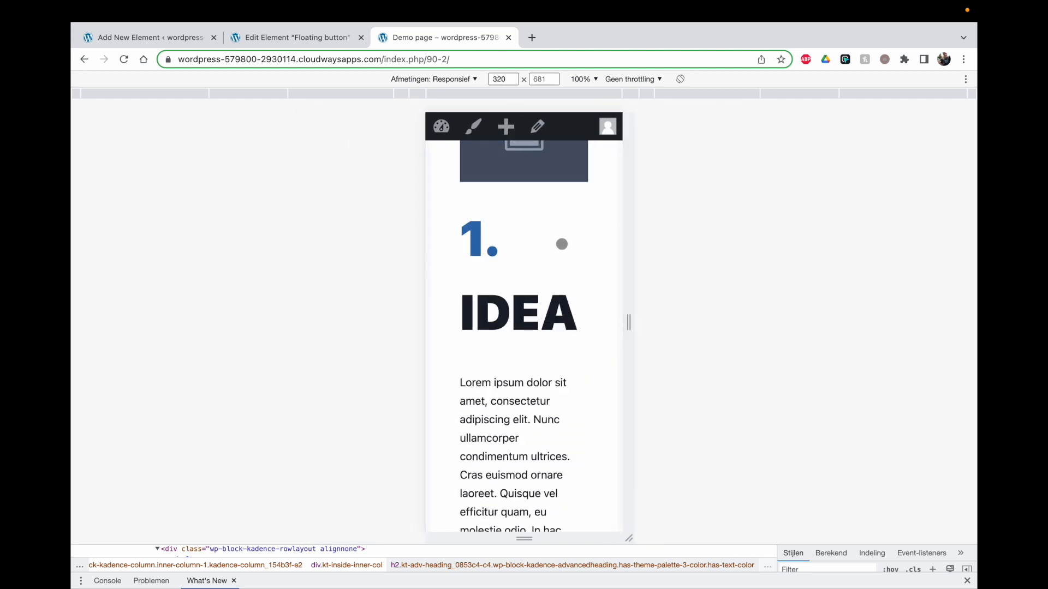
{"action": "scroll", "coordinate": [561, 244], "scroll_direction": "down", "scroll_amount": 5}
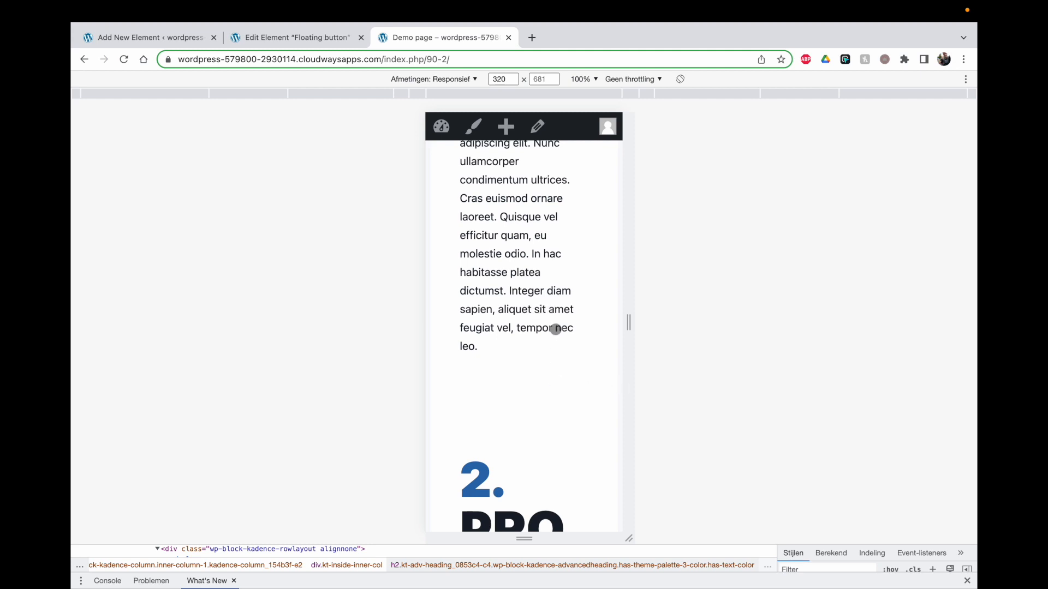
{"action": "scroll", "coordinate": [566, 327], "scroll_direction": "up", "scroll_amount": 10}
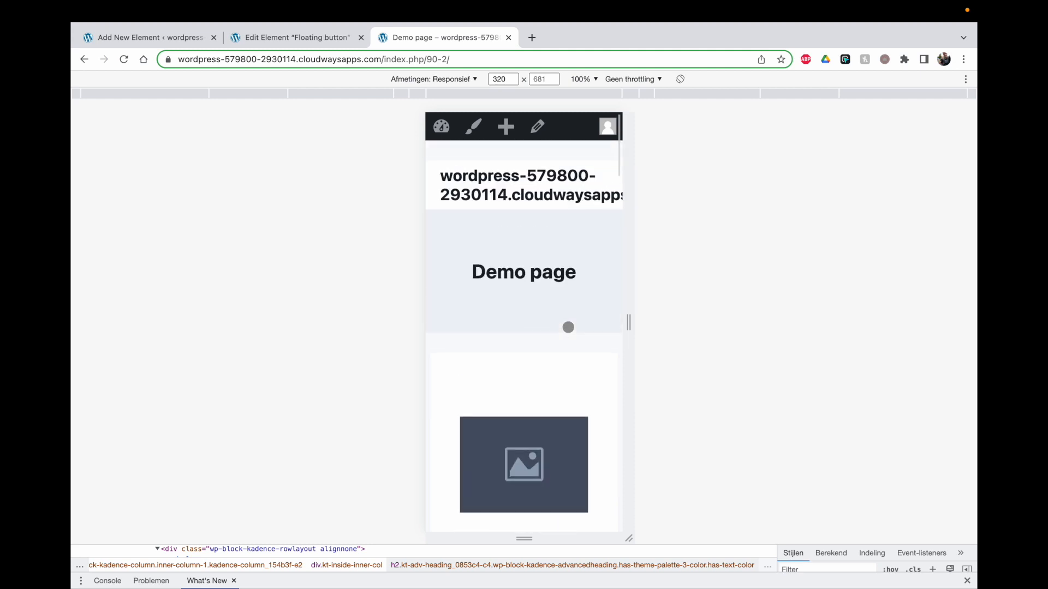
{"action": "scroll", "coordinate": [568, 344], "scroll_direction": "down", "scroll_amount": 5}
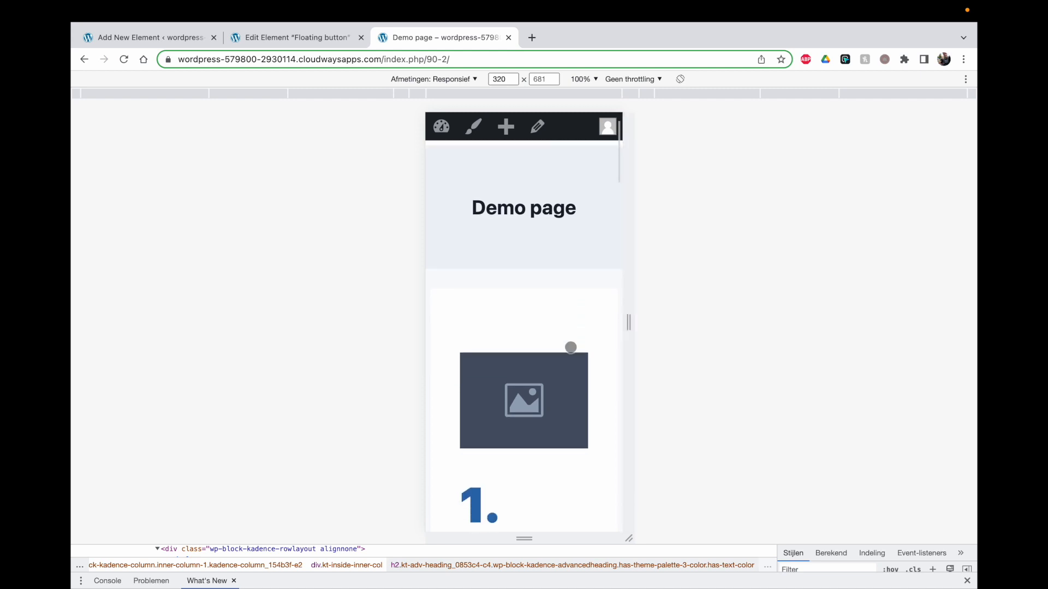
{"action": "scroll", "coordinate": [573, 346], "scroll_direction": "up", "scroll_amount": 5}
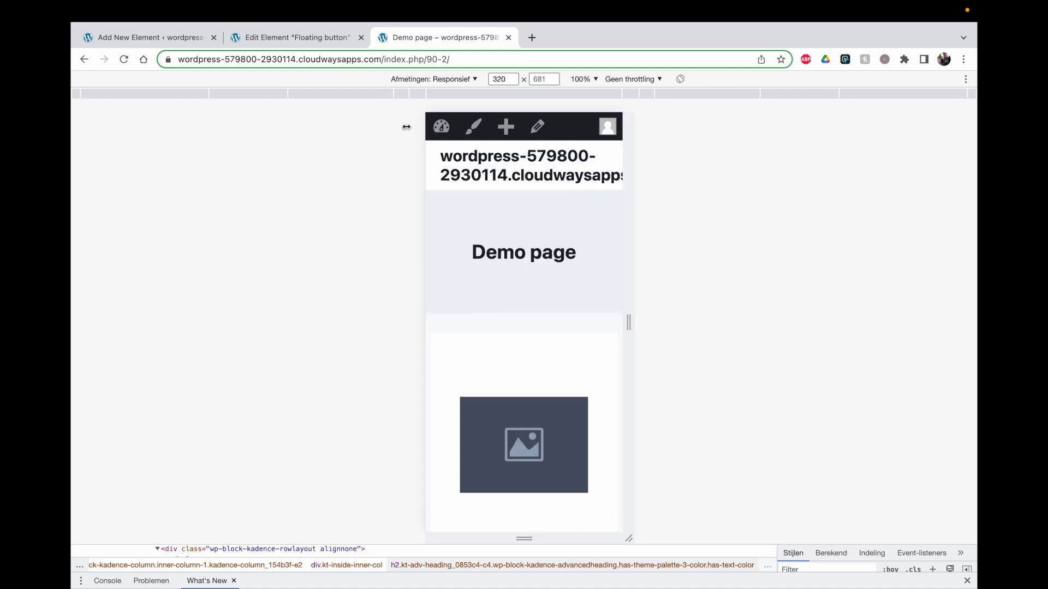
Step: Set the viewport to 768 px wide, scroll down, open and close the promo popup, and widen the viewport to about 1430 px
{"action": "left_click", "coordinate": [310, 93]}
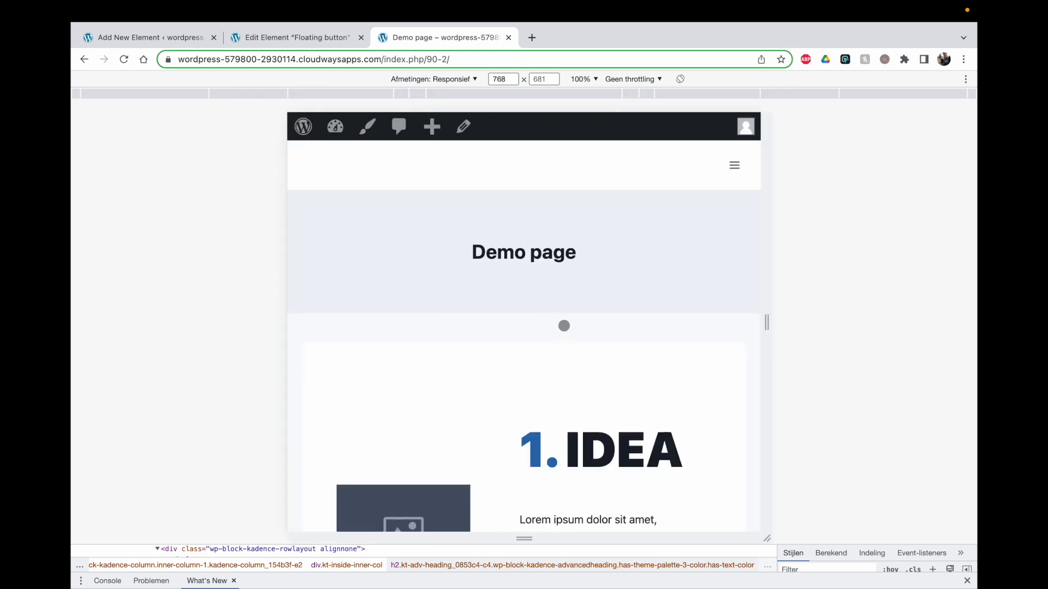
{"action": "scroll", "coordinate": [526, 215], "scroll_direction": "down", "scroll_amount": 5}
{"action": "scroll", "coordinate": [528, 216], "scroll_direction": "down", "scroll_amount": 2}
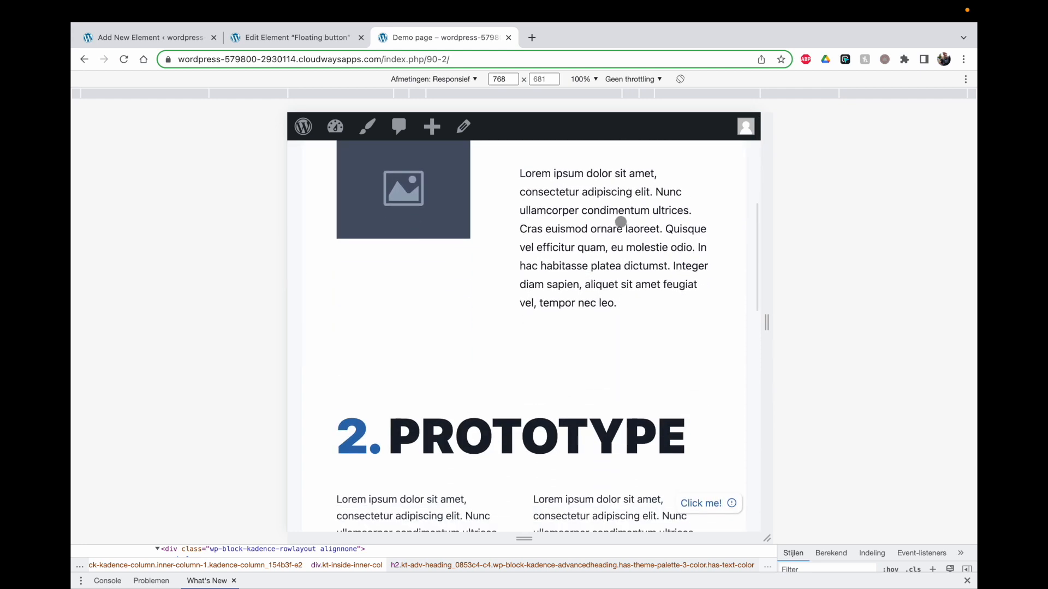
{"action": "left_click", "coordinate": [709, 506]}
{"action": "left_click", "coordinate": [738, 237]}
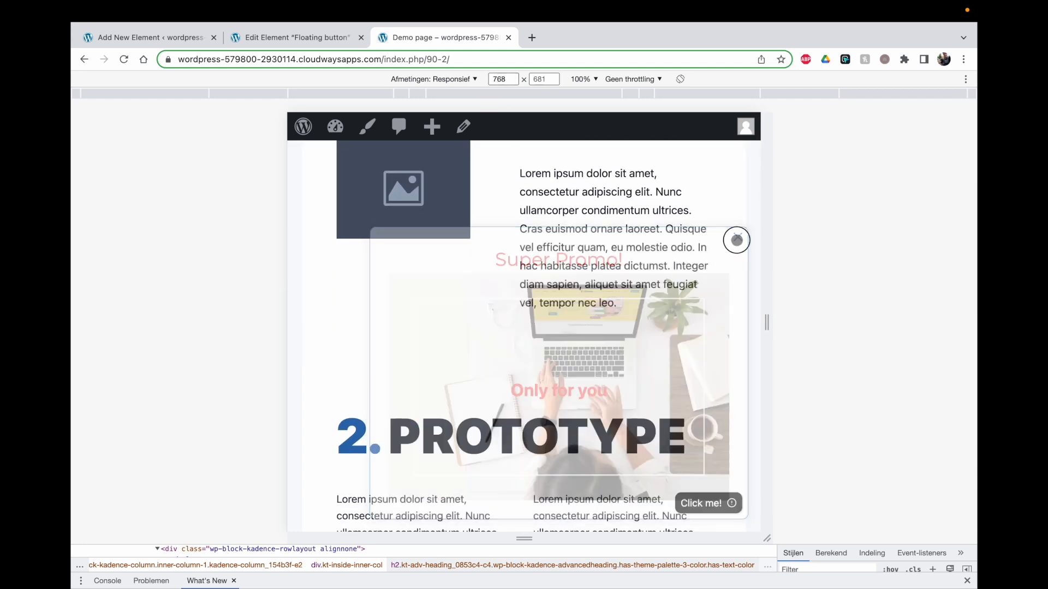
{"action": "left_click_drag", "start_coordinate": [763, 278], "coordinate": [975, 304]}
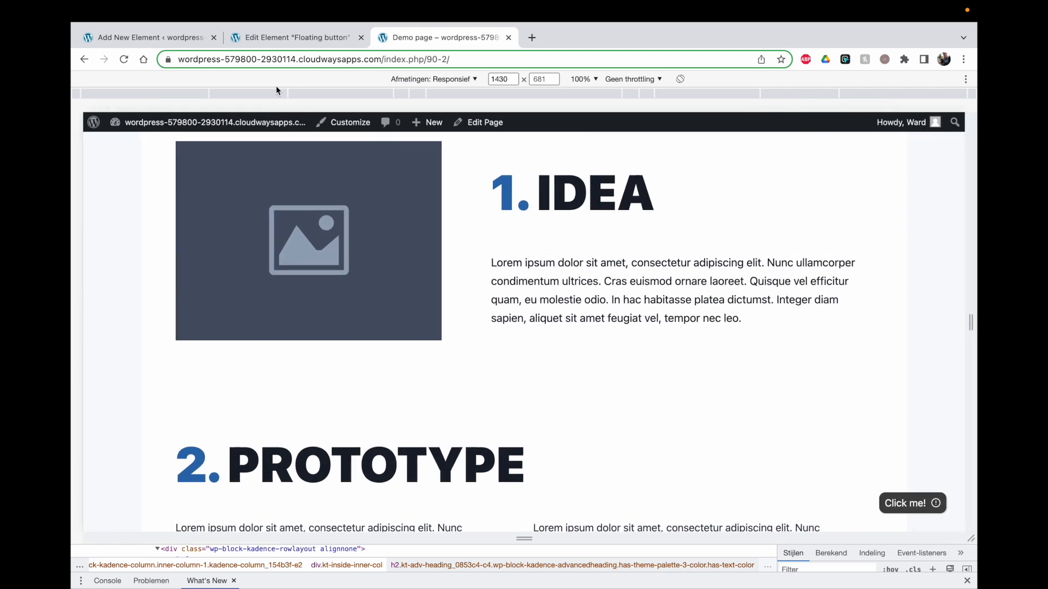
Step: Return to the "Floating button" element editor and review its Fixed Section placement settings and the modal's position settings
{"action": "left_click", "coordinate": [274, 39]}
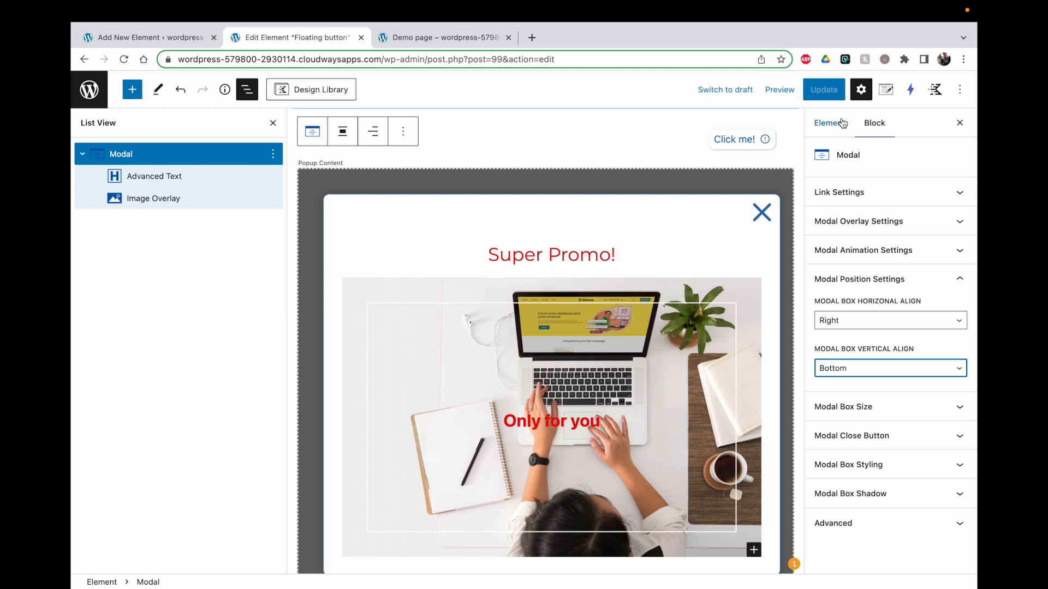
{"action": "left_click", "coordinate": [885, 90]}
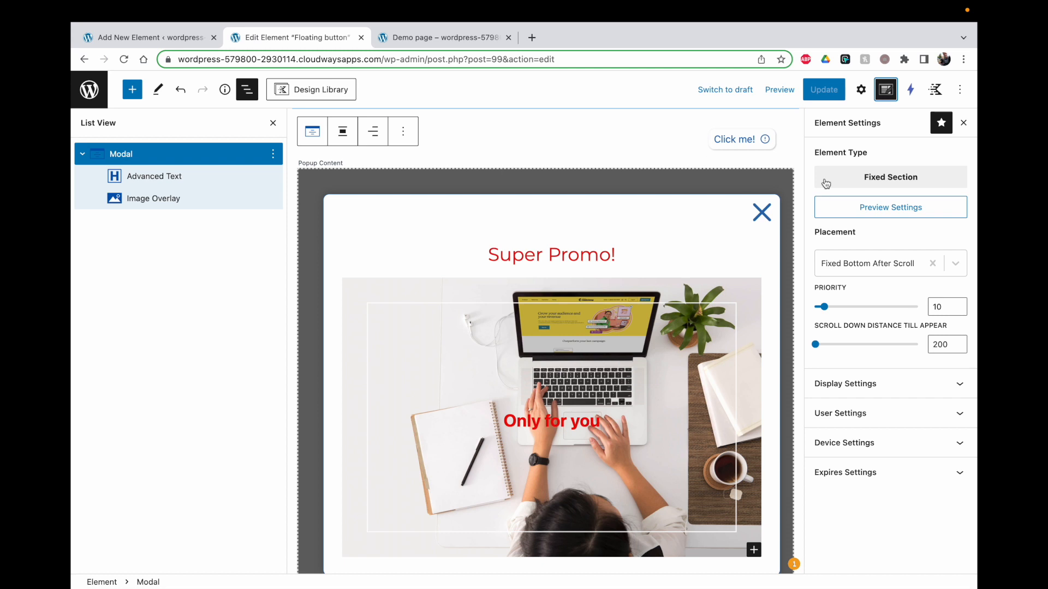
{"action": "left_click", "coordinate": [860, 90]}
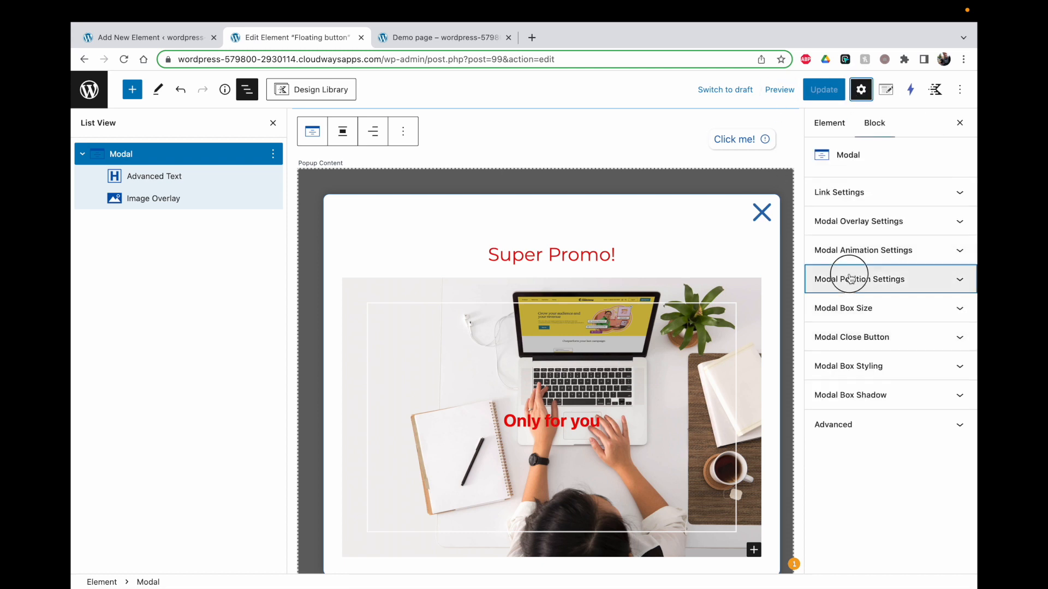
{"action": "left_click", "coordinate": [848, 278]}
{"action": "left_click", "coordinate": [845, 282]}
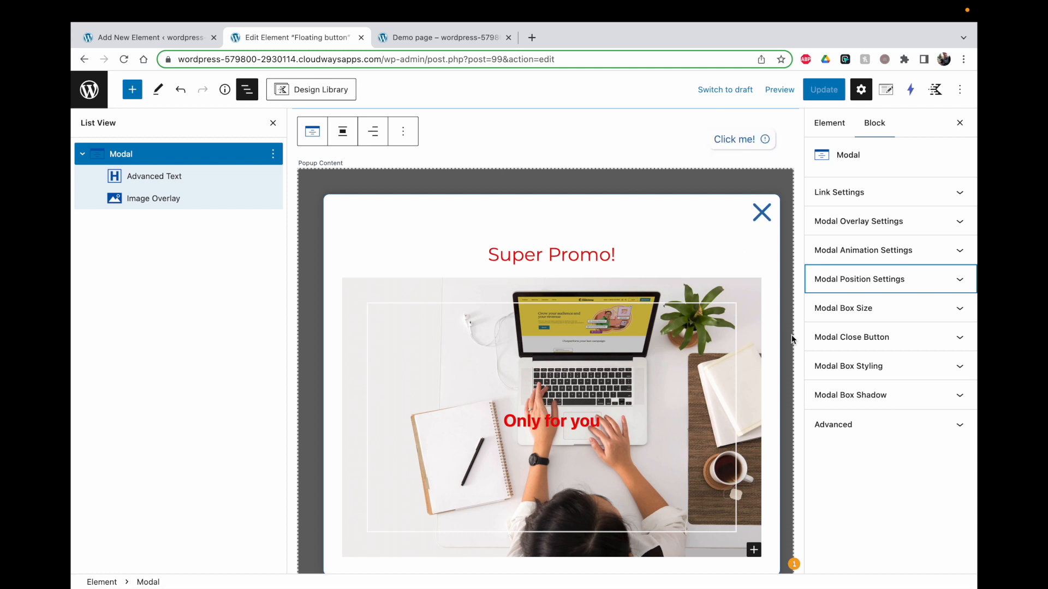
{"action": "left_click", "coordinate": [873, 286]}
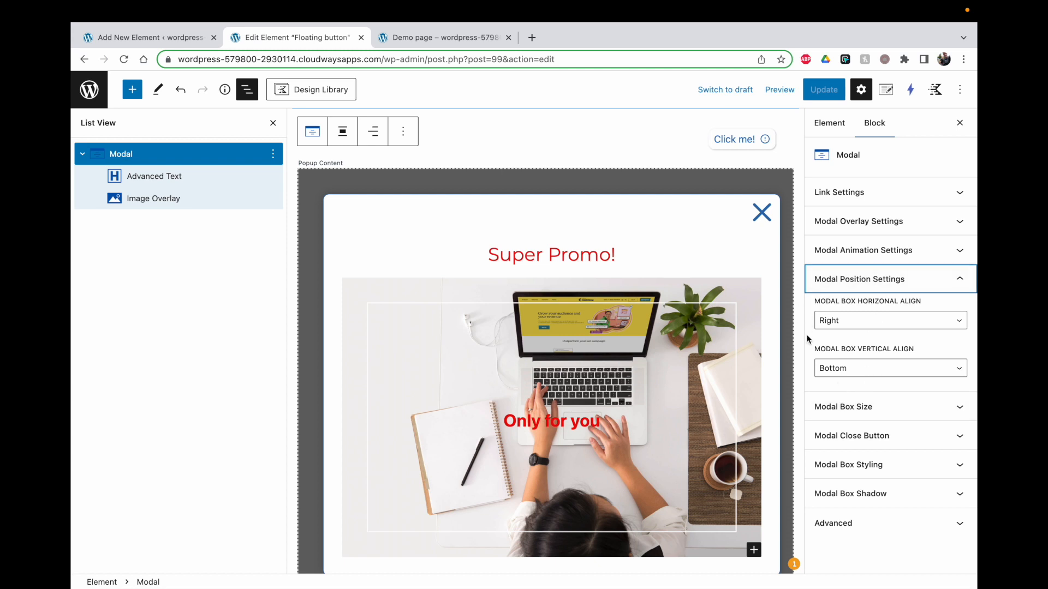
{"action": "left_click", "coordinate": [852, 282]}
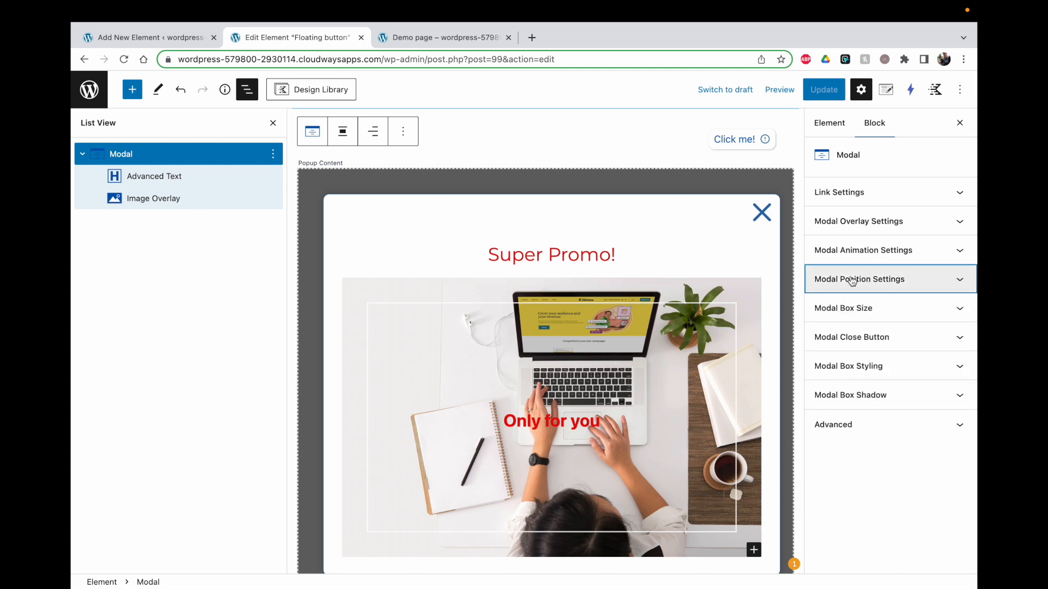